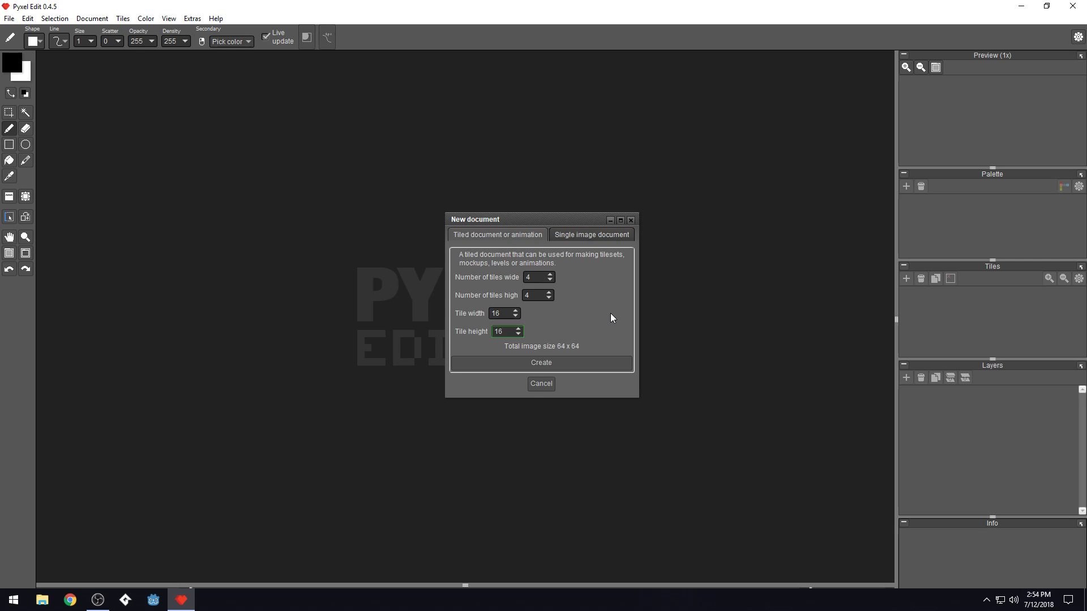
# Create a tiled document 4 tiles wide and 4 tiles high, with 16 by 16 pixel tiles
pyautogui.click(558, 368)
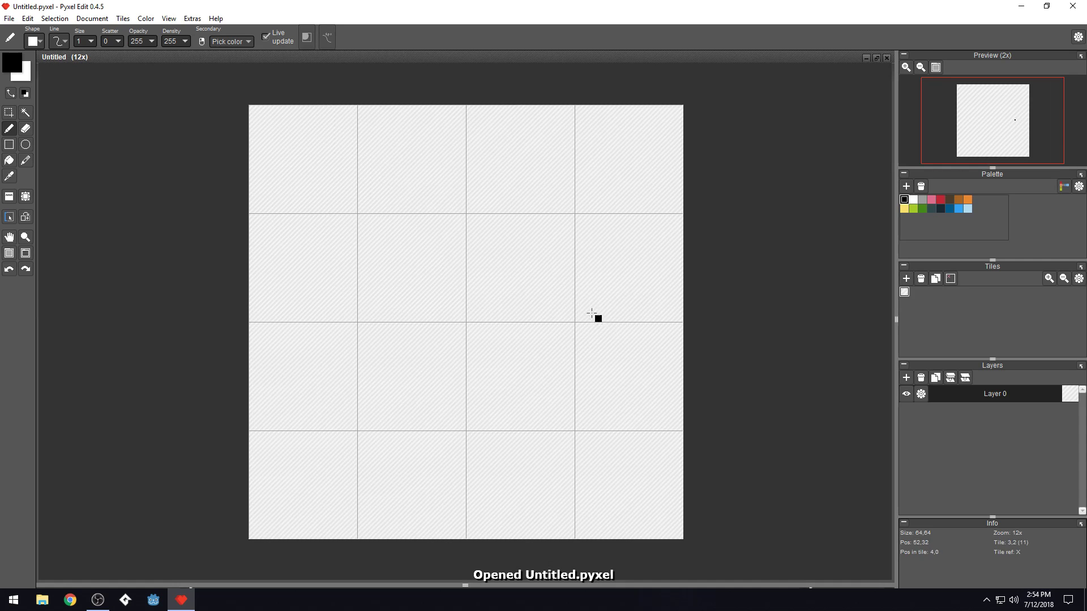
pyautogui.moveTo(495, 338)
pyautogui.mouseDown()
pyautogui.moveTo(537, 352)
pyautogui.moveTo(524, 316)
pyautogui.mouseUp()
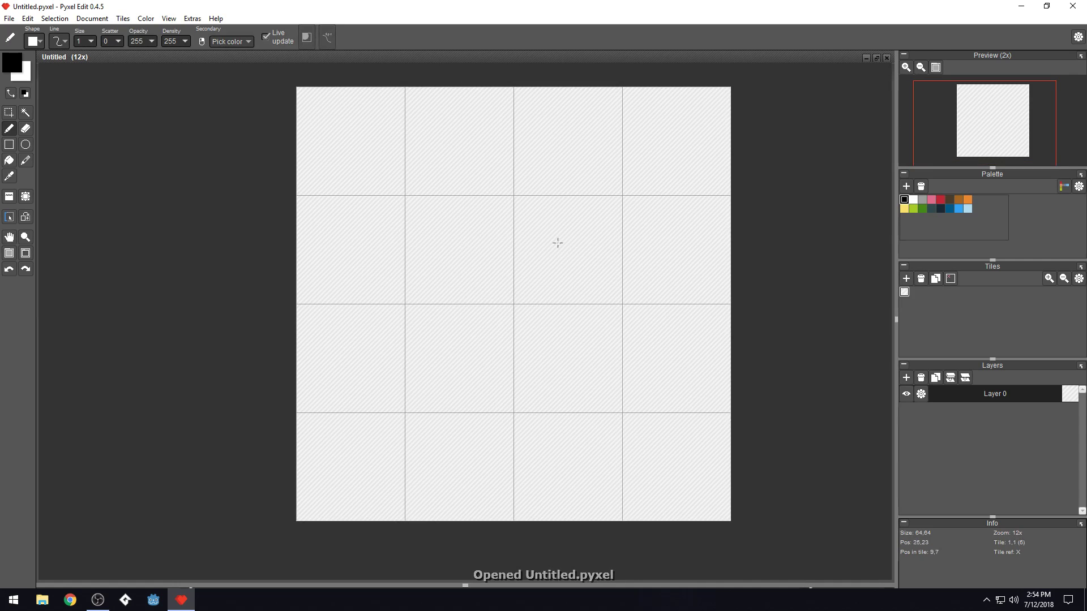
# Scribble black freehand pen strokes across the empty canvas as a test, and undo them
pyautogui.moveTo(339, 238)
pyautogui.mouseDown()
pyautogui.moveTo(442, 175)
pyautogui.moveTo(499, 419)
pyautogui.mouseUp()
pyautogui.moveTo(476, 457)
pyautogui.mouseDown()
pyautogui.moveTo(691, 249)
pyautogui.moveTo(663, 404)
pyautogui.moveTo(532, 191)
pyautogui.mouseUp()
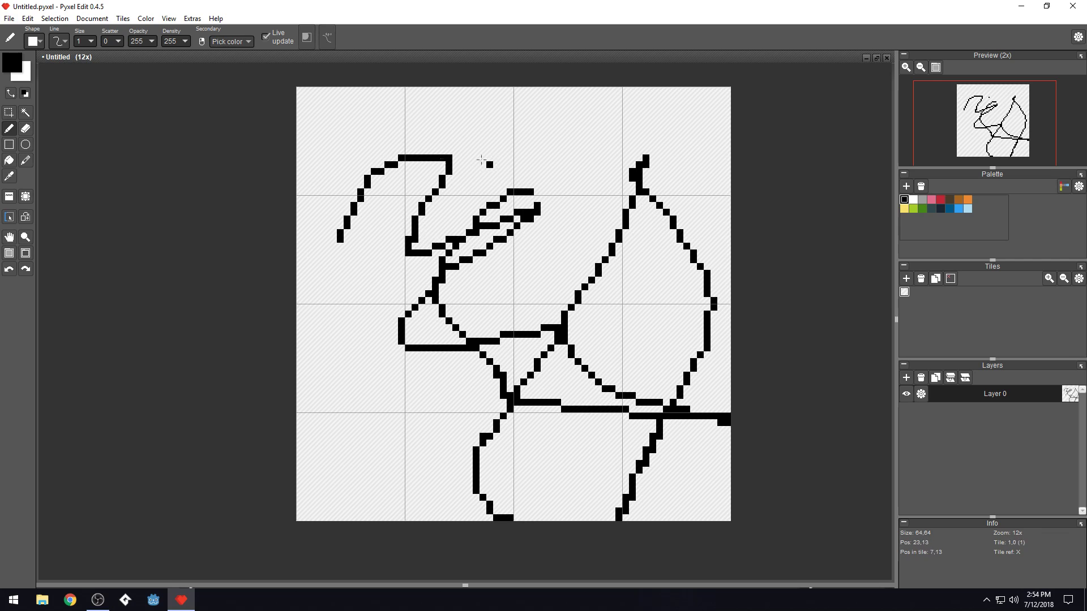
pyautogui.click(618, 287)
pyautogui.hotkey('ctrl', 'z')
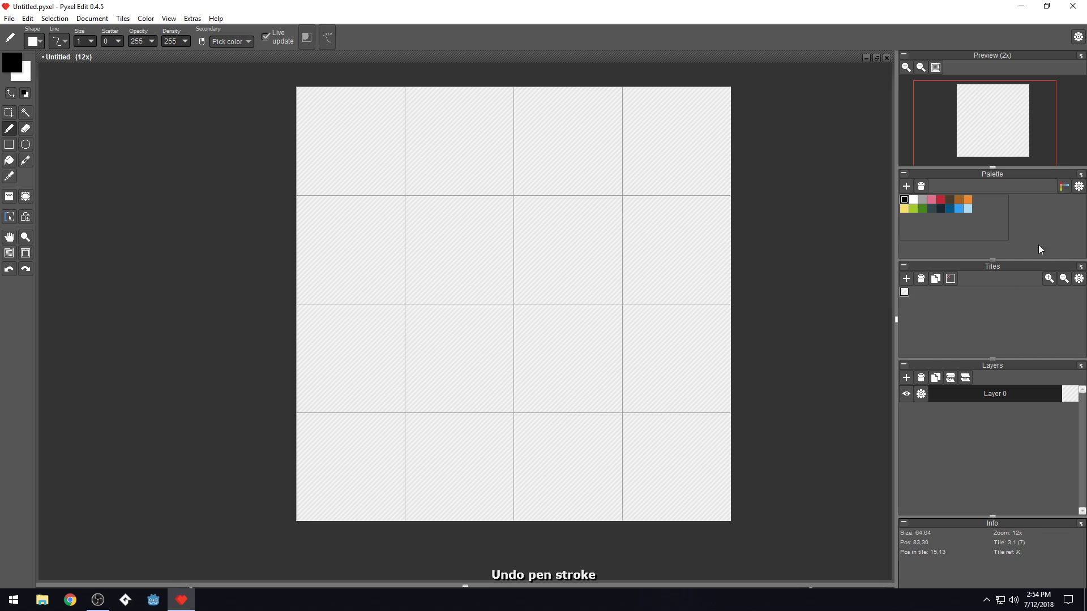
# Place the blank tile 0 in every cell of the 4 by 4 canvas
pyautogui.click(904, 292)
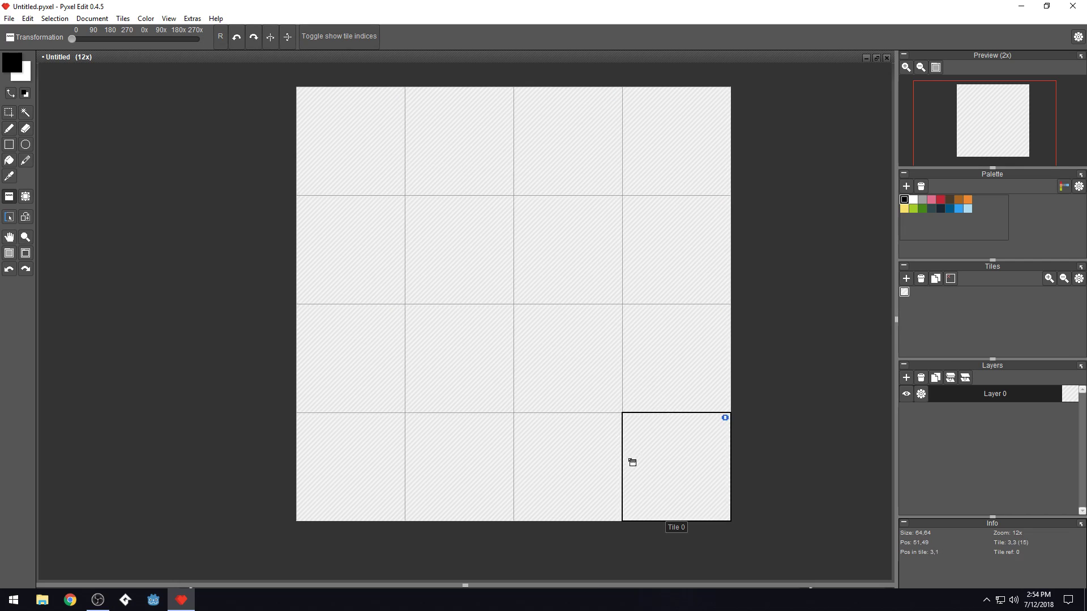
# Draw a black freehand pen stroke over the linked tiles to test the repetition, and undo it
pyautogui.press('b')
pyautogui.moveTo(450, 253)
pyautogui.mouseDown()
pyautogui.moveTo(439, 258)
pyautogui.moveTo(475, 227)
pyautogui.moveTo(484, 266)
pyautogui.moveTo(474, 289)
pyautogui.moveTo(511, 273)
pyautogui.moveTo(558, 209)
pyautogui.moveTo(542, 190)
pyautogui.moveTo(491, 208)
pyautogui.moveTo(527, 152)
pyautogui.mouseUp()
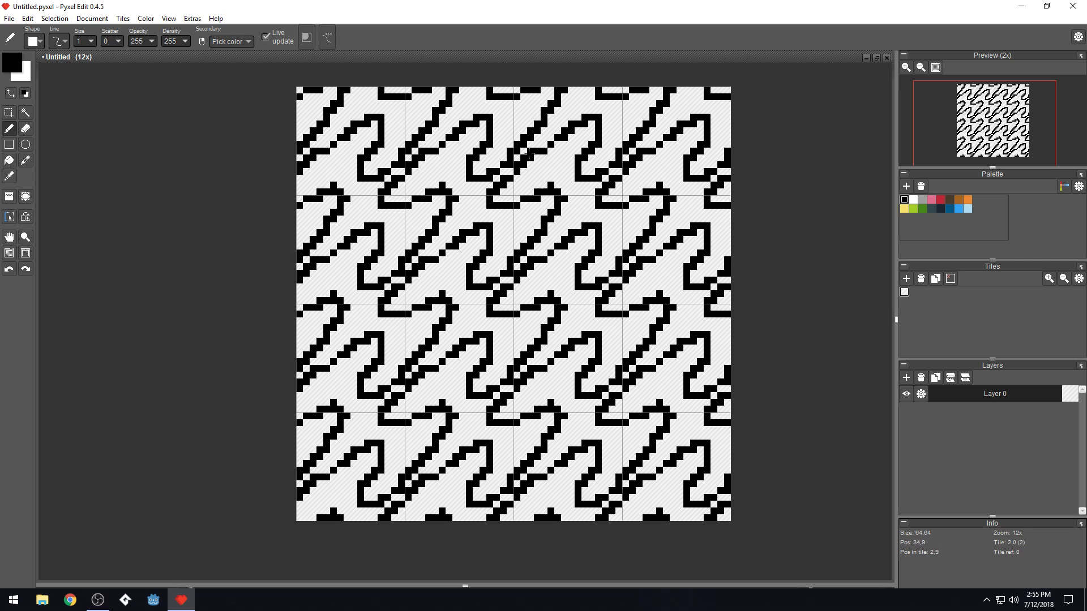
pyautogui.scroll(-5, 567, 205)
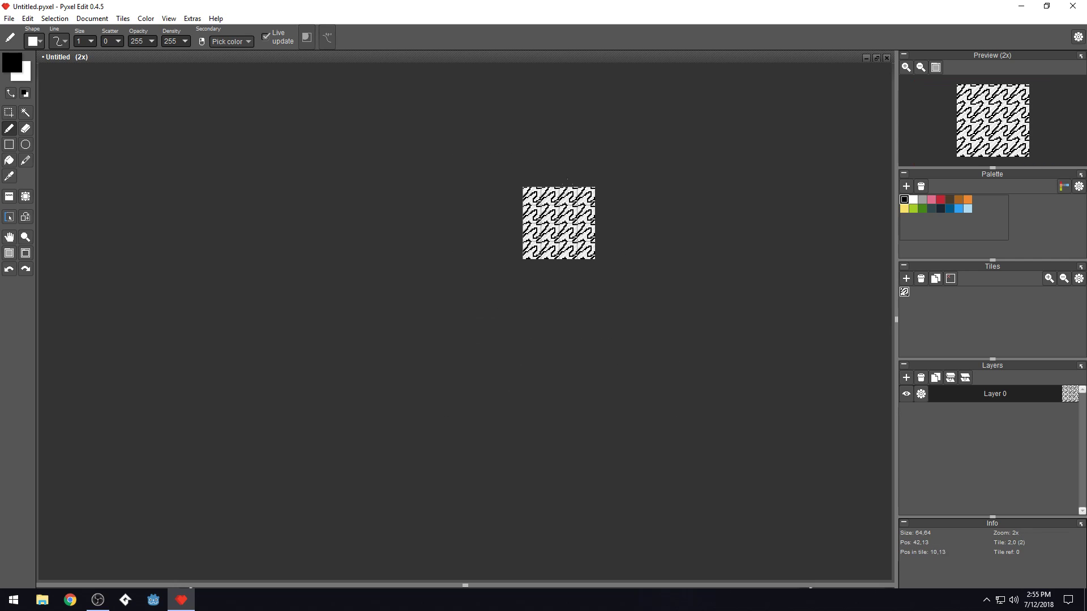
pyautogui.scroll(6, 566, 290)
pyautogui.scroll(-1, 568, 290)
pyautogui.scroll(1, 565, 290)
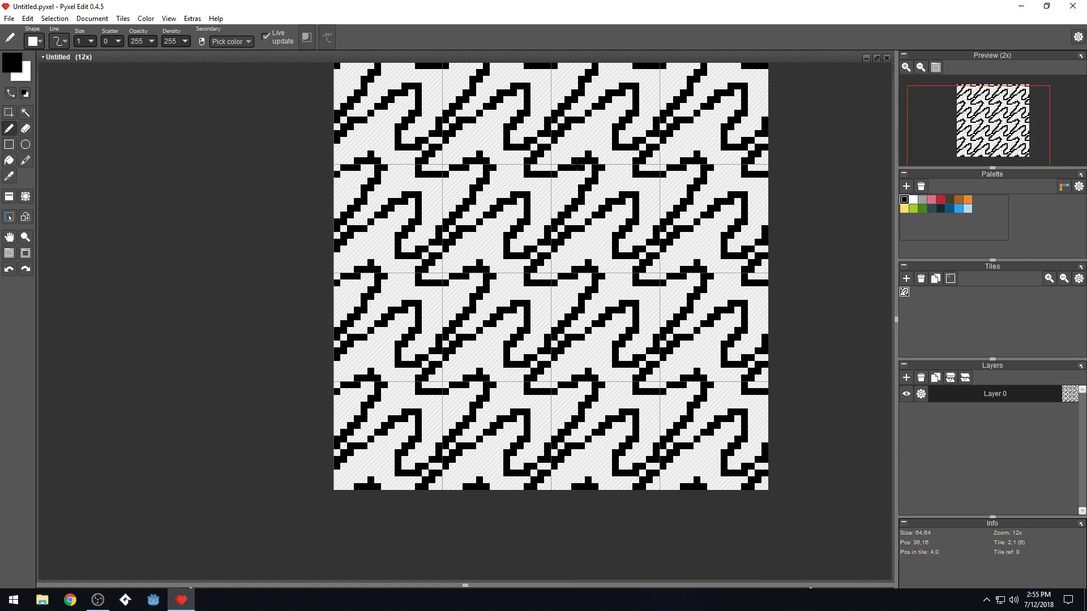
pyautogui.hotkey('ctrl', 'z')
pyautogui.moveTo(542, 205); pyautogui.dragTo(529, 238)
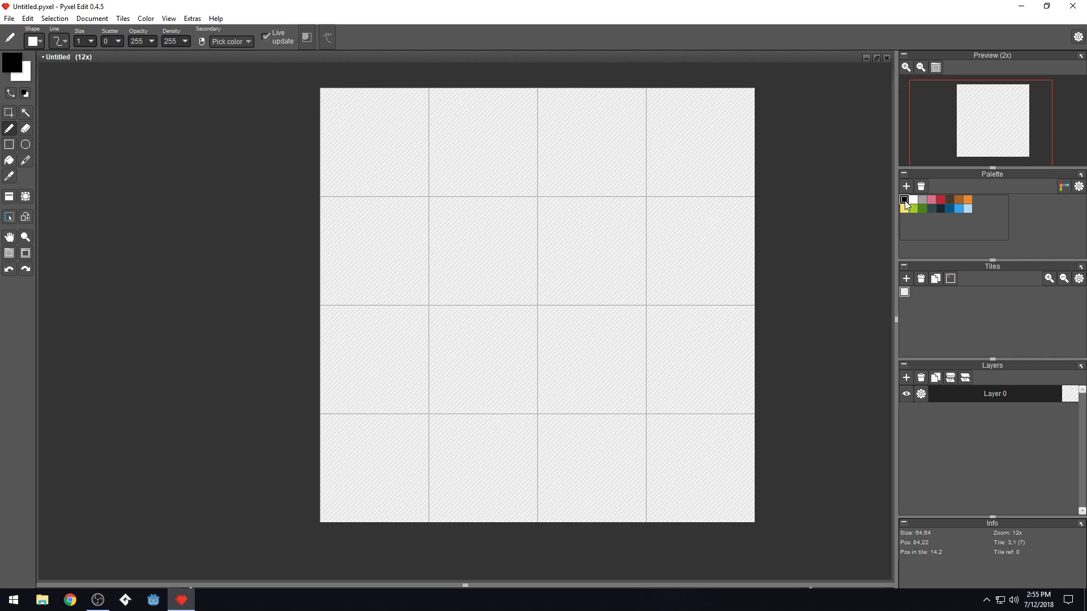
# Remove the light blue swatch from the palette
pyautogui.rightClick(969, 209)
pyautogui.click(913, 201)
pyautogui.click(970, 207)
pyautogui.rightClick(969, 208)
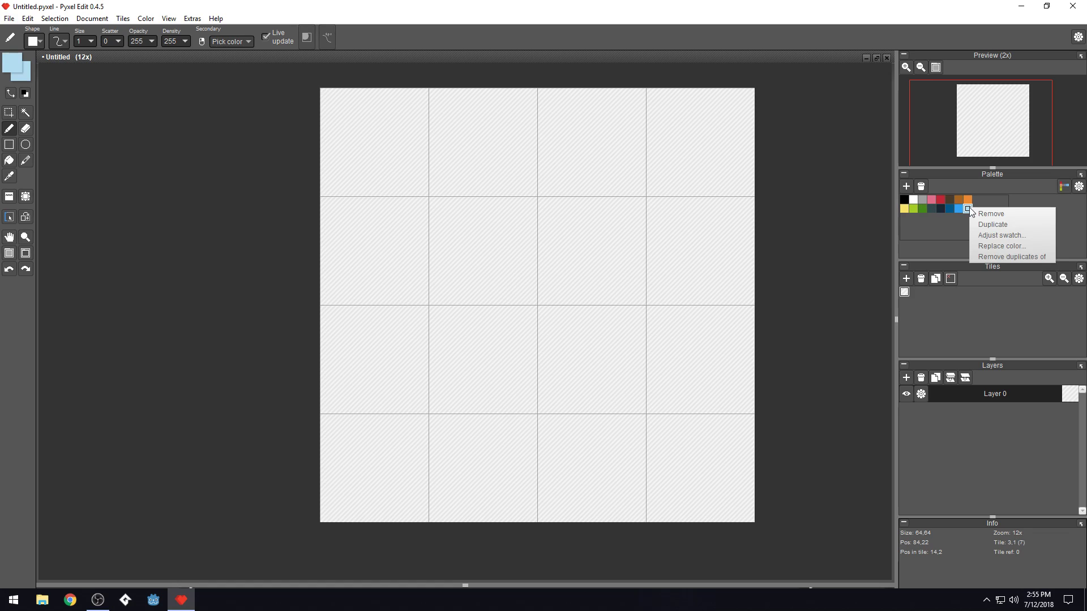
pyautogui.click(988, 214)
# Delete all the other palette swatches except the dark slate teal one
pyautogui.click(968, 201)
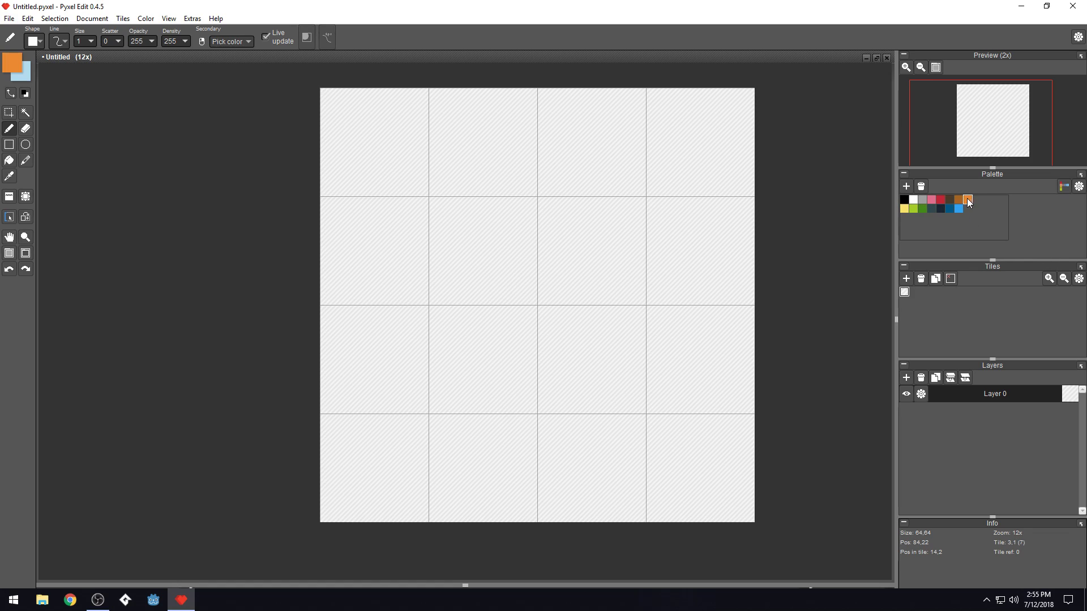
pyautogui.click(956, 209)
pyautogui.click(948, 209)
pyautogui.click(941, 209)
pyautogui.click(932, 209)
pyautogui.click(924, 209)
pyautogui.click(914, 209)
pyautogui.click(905, 209)
pyautogui.click(905, 200)
pyautogui.click(915, 199)
pyautogui.click(922, 186)
pyautogui.click(930, 199)
pyautogui.click(939, 200)
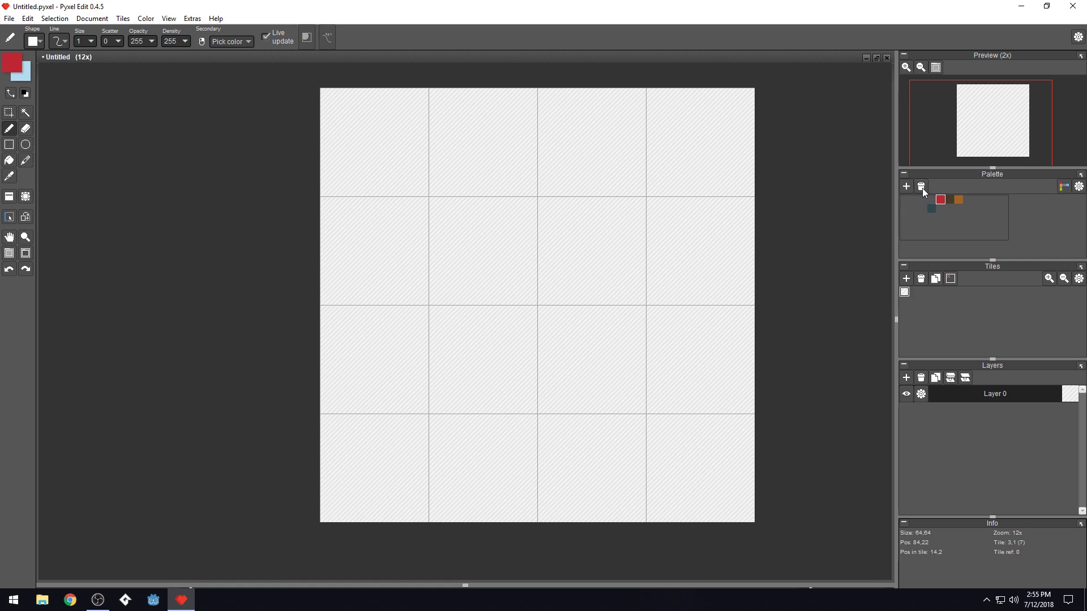
pyautogui.click(950, 199)
pyautogui.click(957, 200)
pyautogui.click(912, 203)
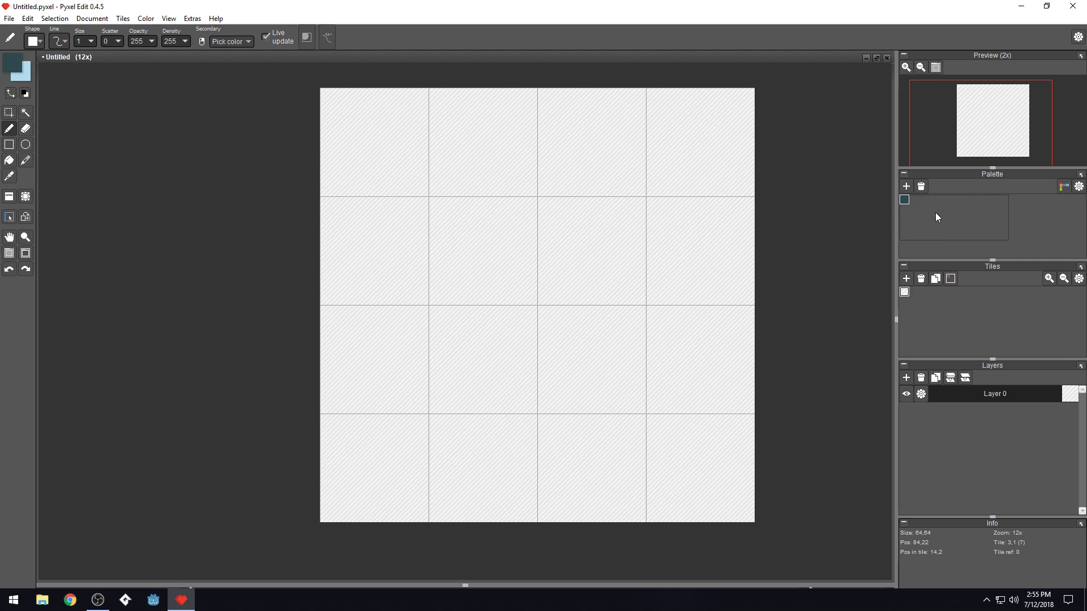
# Adjust the dark teal swatch to one shade lighter with a greener hue, hex ff3c6658, and make it the drawing color
pyautogui.doubleClick(908, 203)
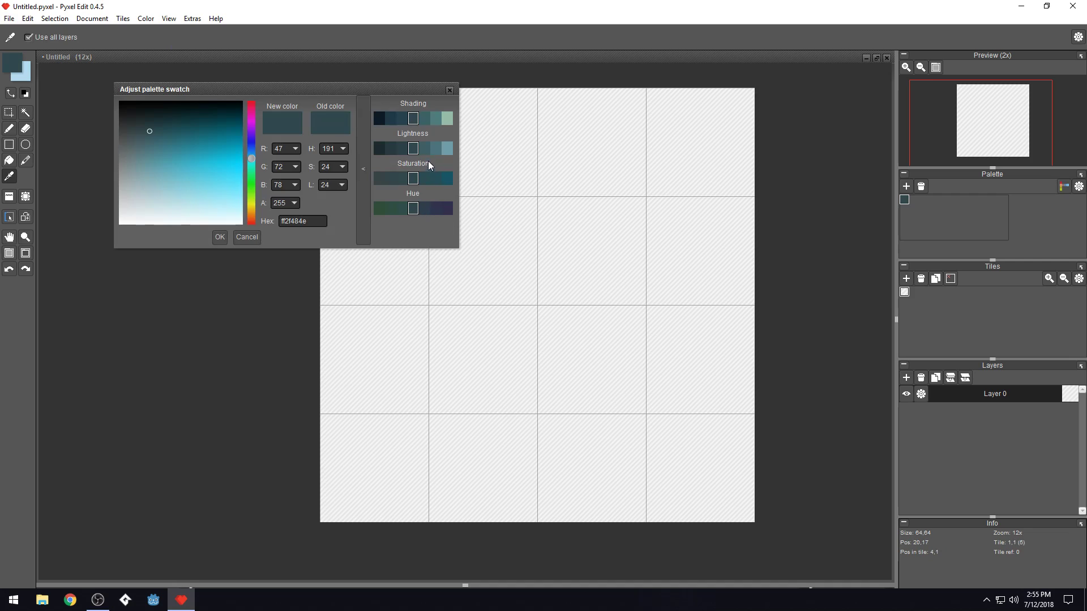
pyautogui.click(425, 120)
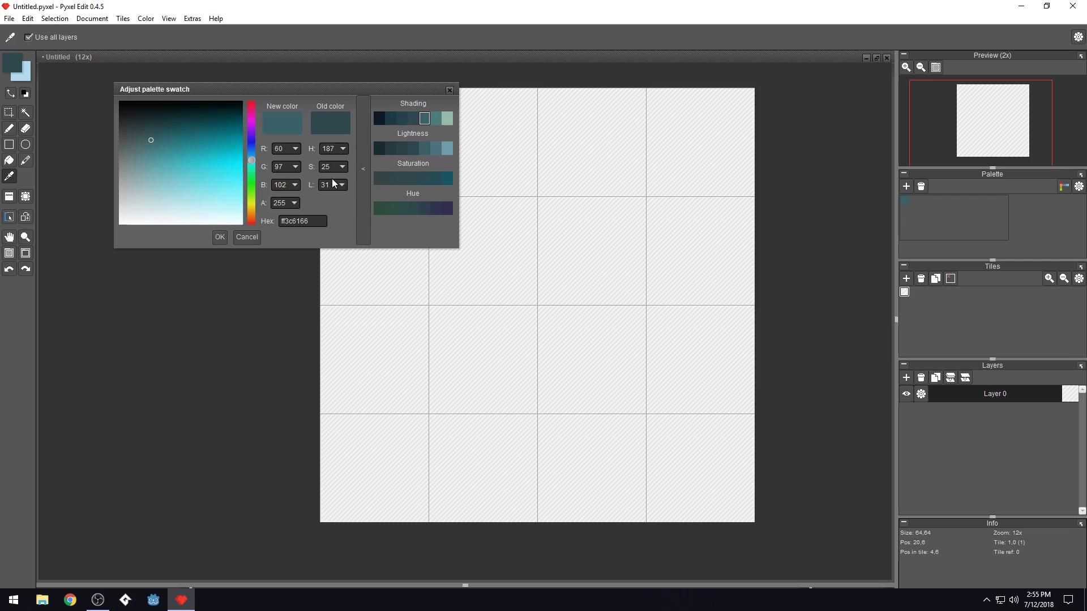
pyautogui.moveTo(341, 152); pyautogui.dragTo(340, 156)
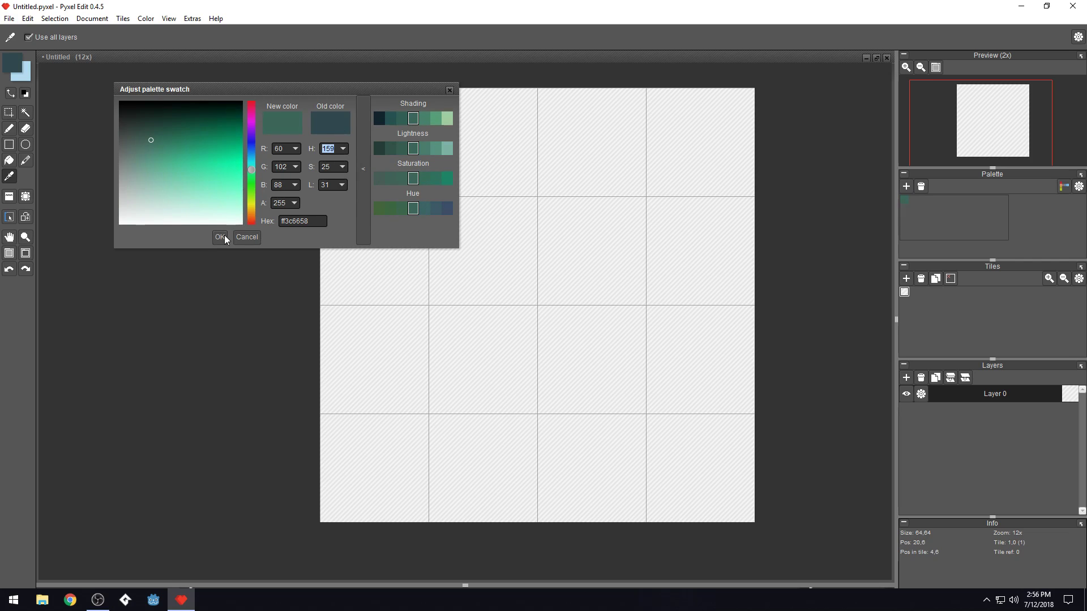
pyautogui.click(220, 237)
pyautogui.click(908, 199)
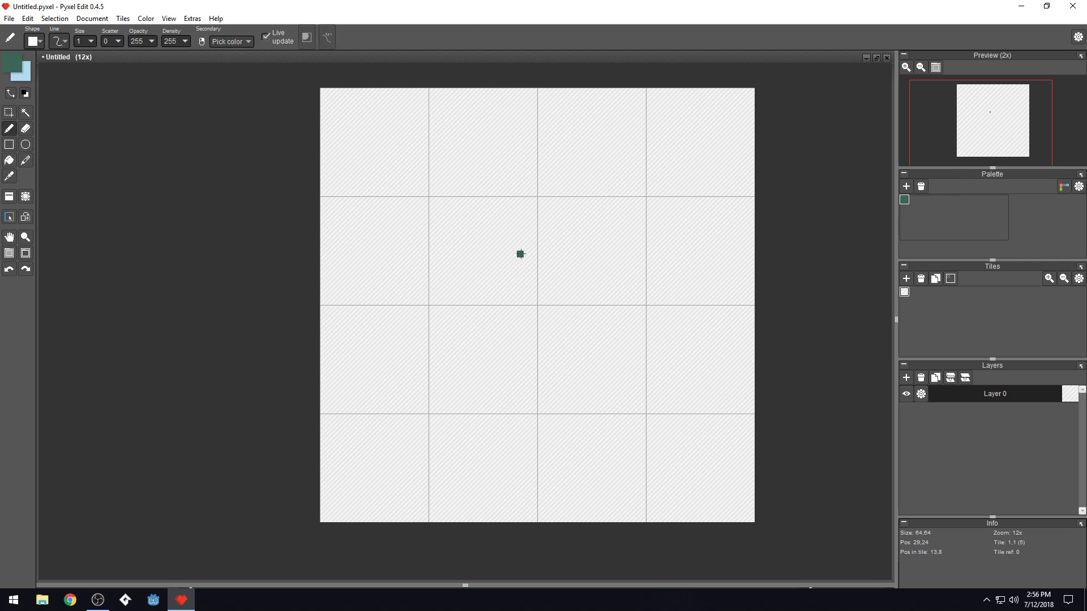
# Fill all the tiles with the dark green color using the Fill tool
pyautogui.click(500, 220)
pyautogui.press('f')
pyautogui.click(499, 230)
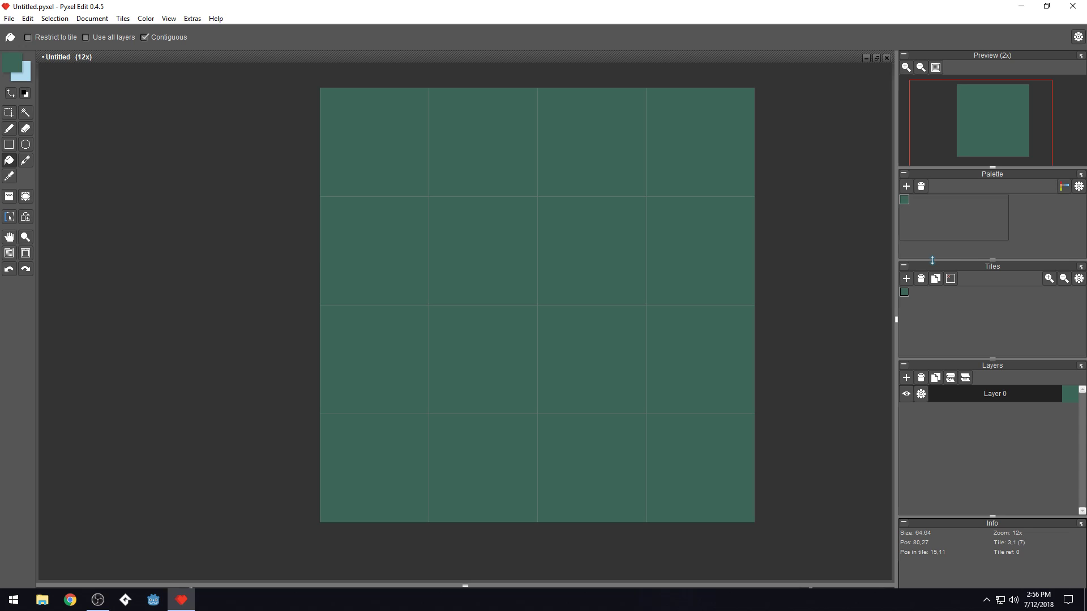
# Duplicate the dark green swatch and set the copy to hue 138, saturation 28 and lightness 41
pyautogui.rightClick(905, 201)
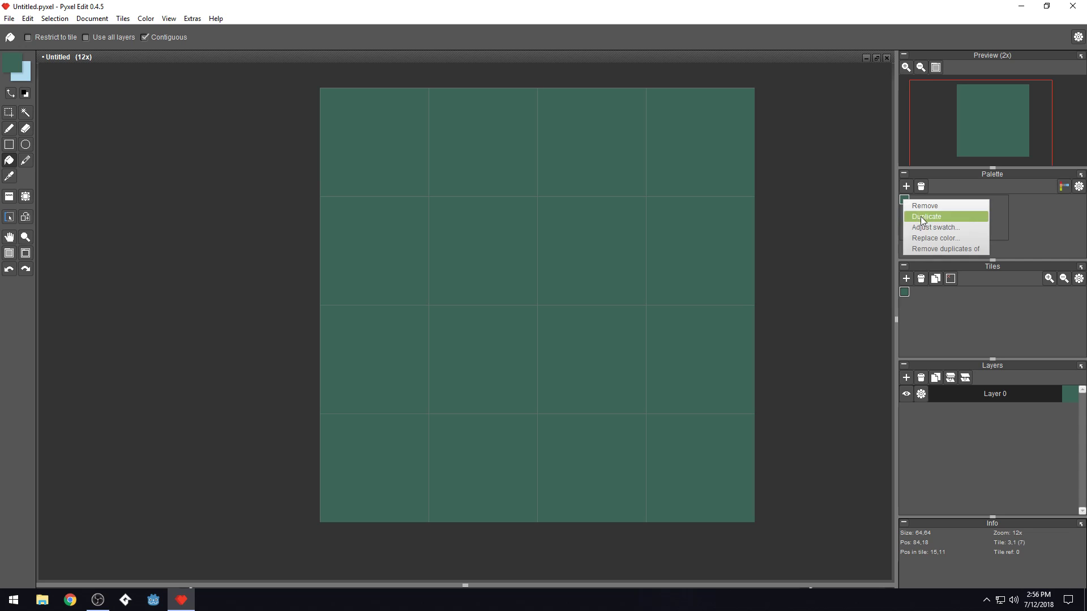
pyautogui.click(921, 217)
pyautogui.doubleClick(916, 203)
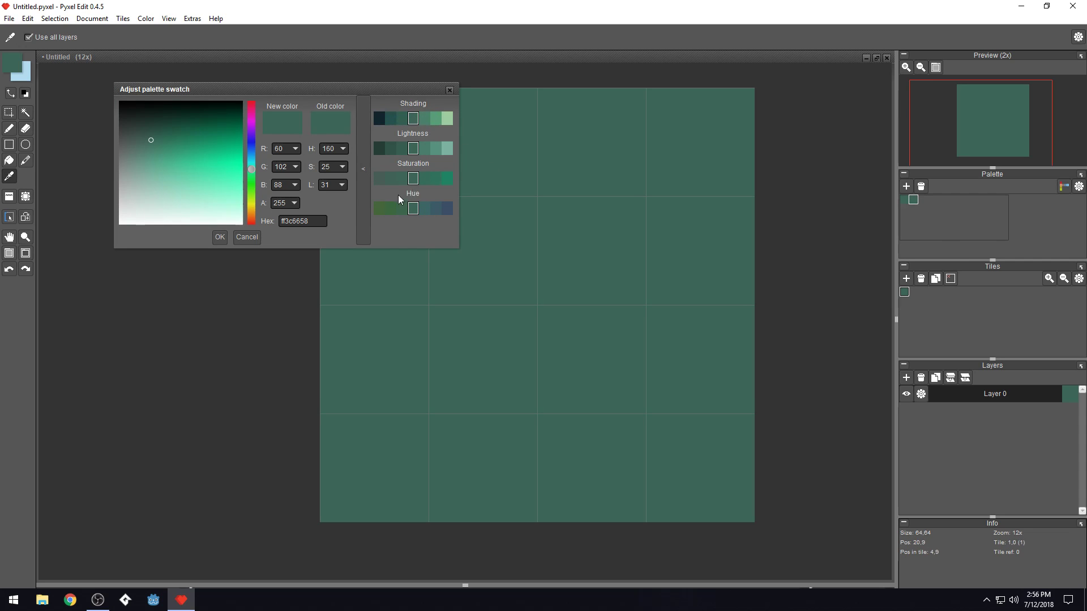
pyautogui.click(426, 120)
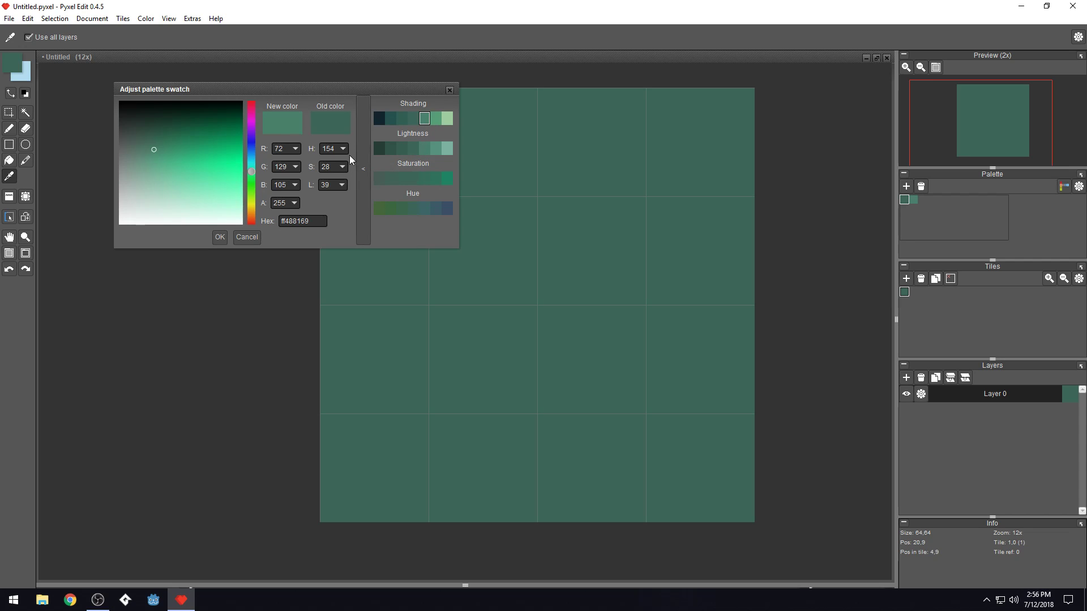
pyautogui.moveTo(345, 150); pyautogui.dragTo(343, 150)
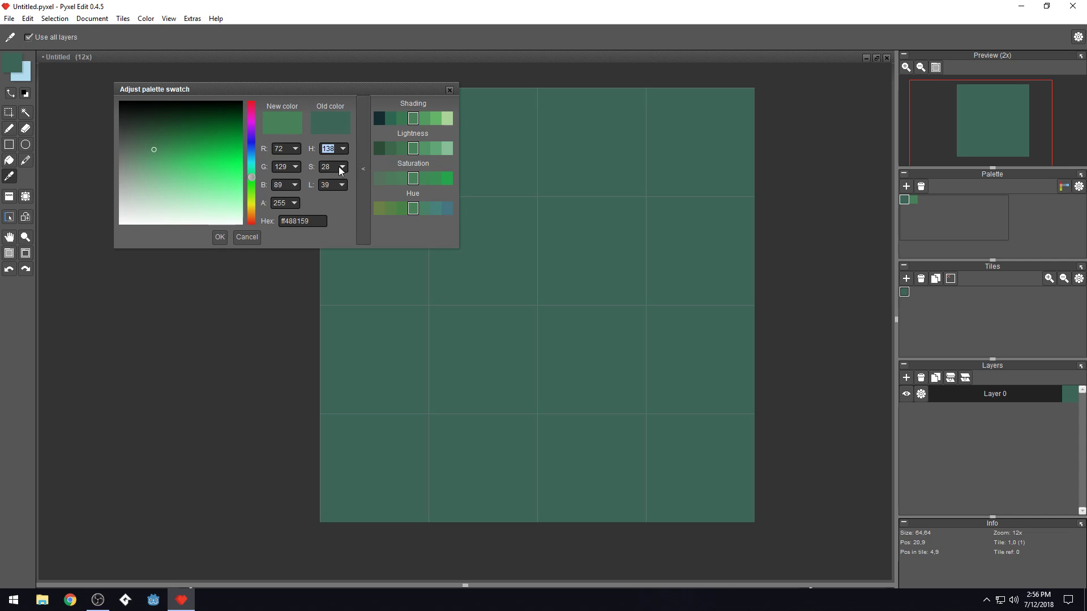
pyautogui.moveTo(343, 183); pyautogui.dragTo(343, 183)
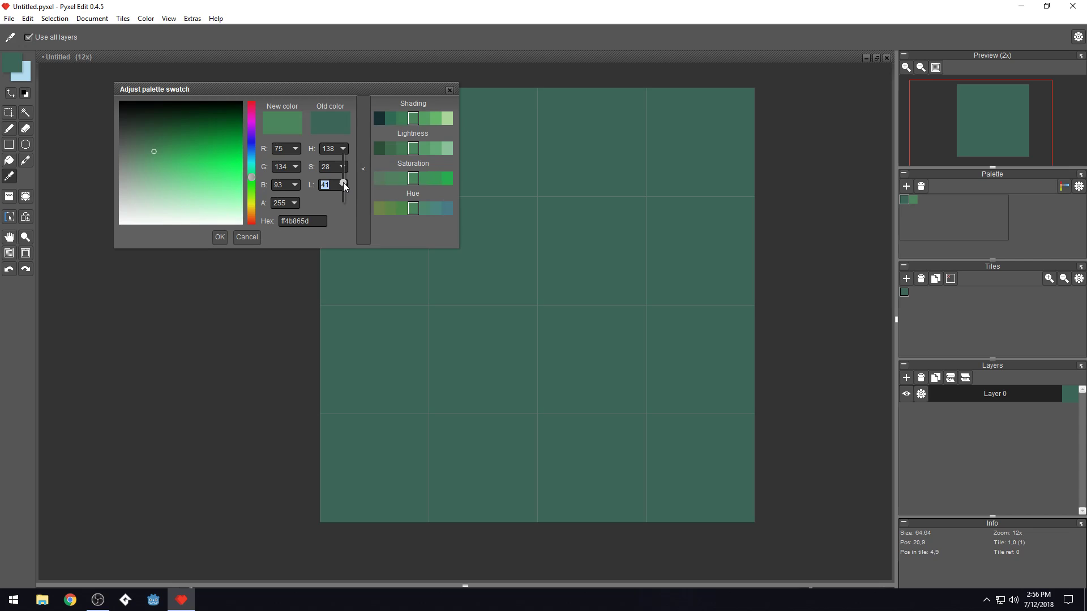
pyautogui.click(240, 238)
pyautogui.click(913, 201)
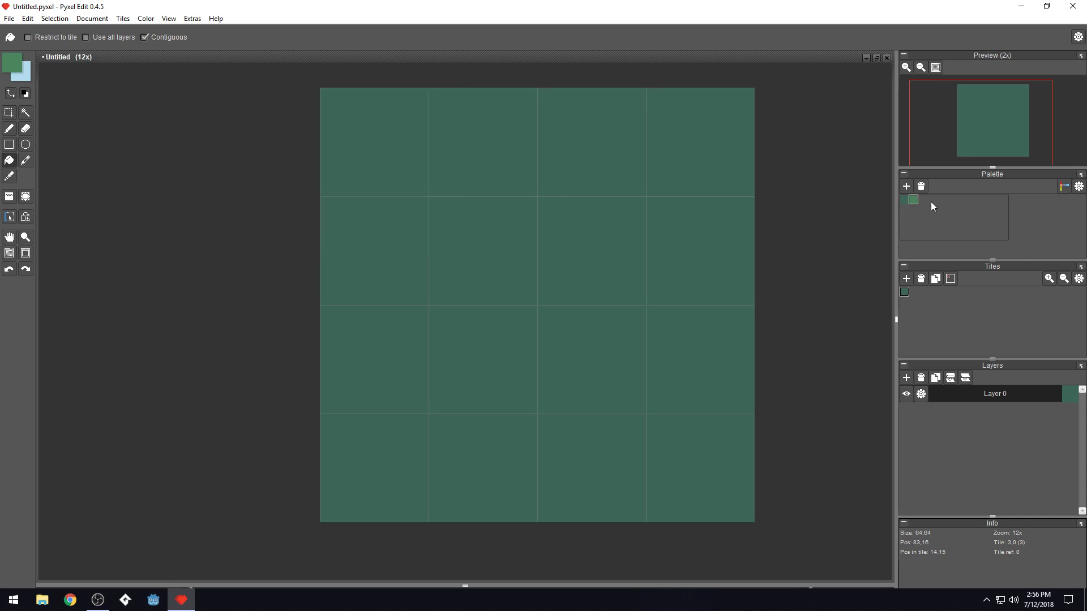
# Duplicate the medium green swatch and set the copy to hue 122, saturation 42 and lightness 44
pyautogui.rightClick(913, 198)
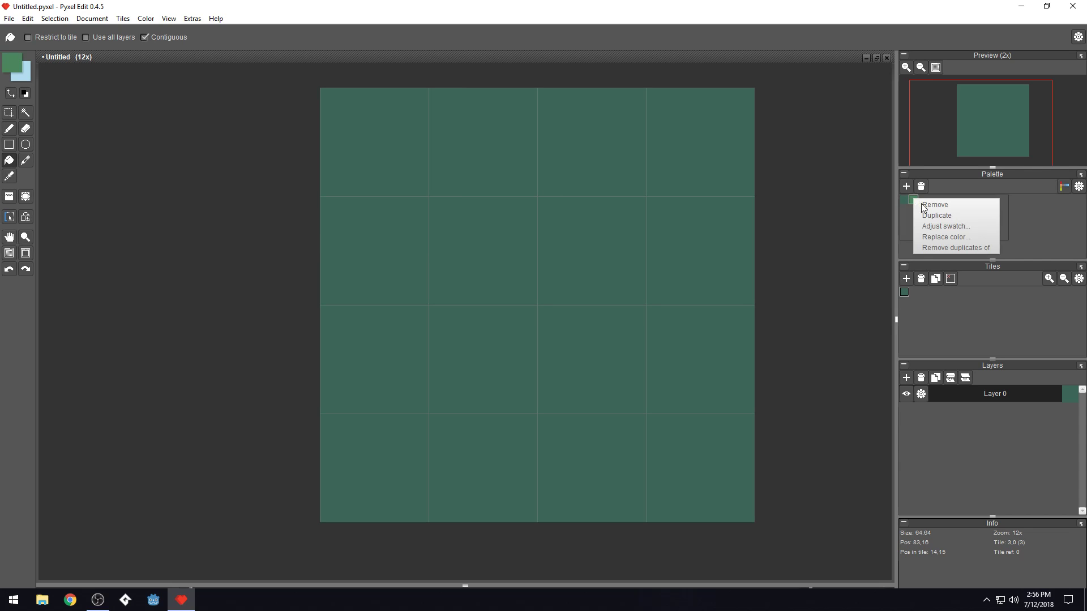
pyautogui.click(942, 215)
pyautogui.doubleClick(922, 198)
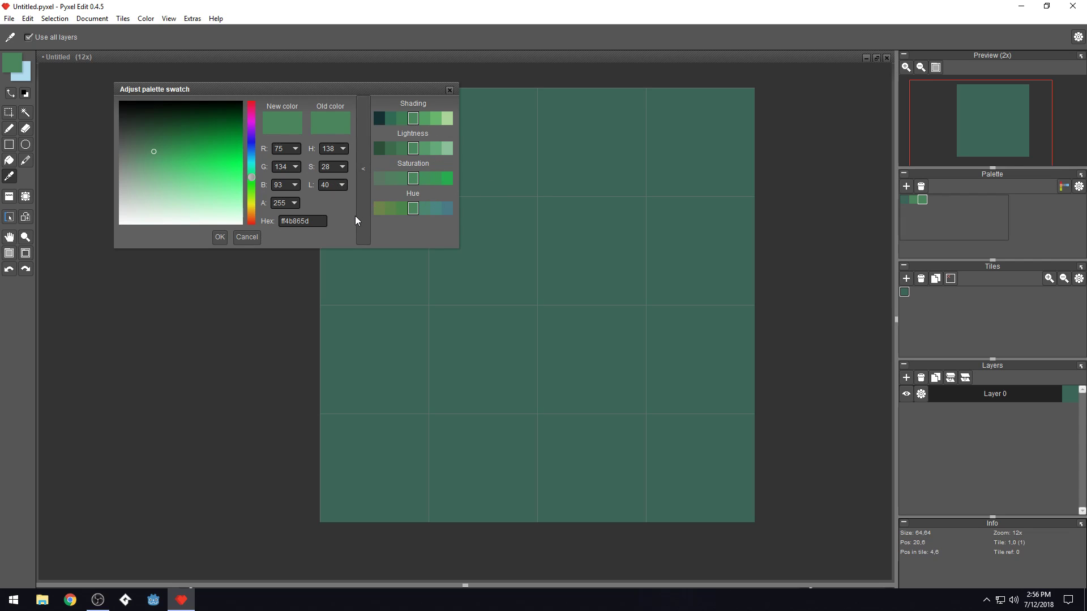
pyautogui.moveTo(345, 166); pyautogui.dragTo(342, 181)
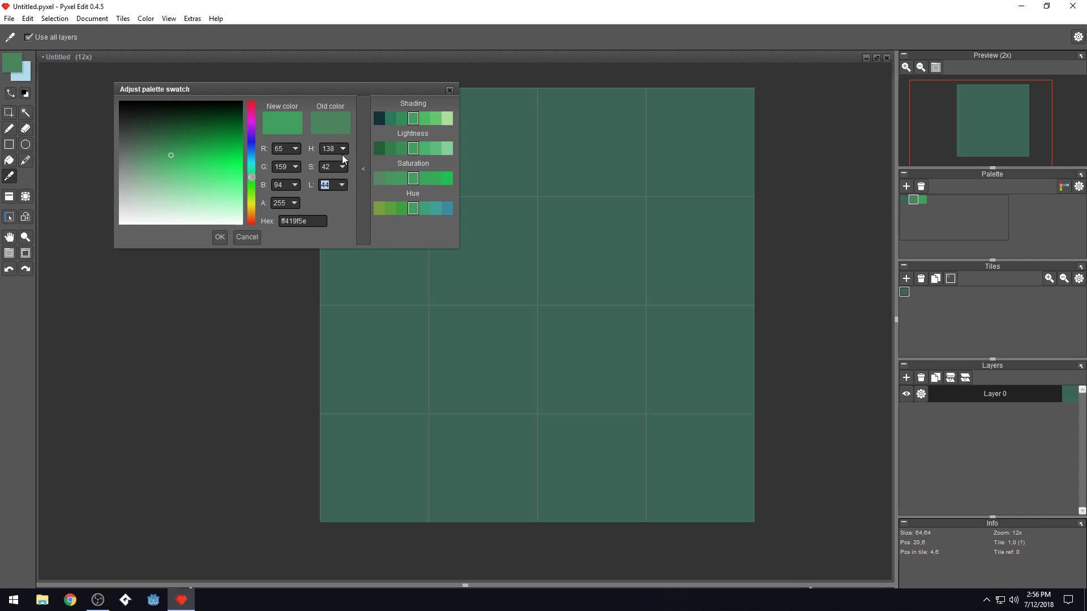
pyautogui.moveTo(342, 153); pyautogui.dragTo(339, 154)
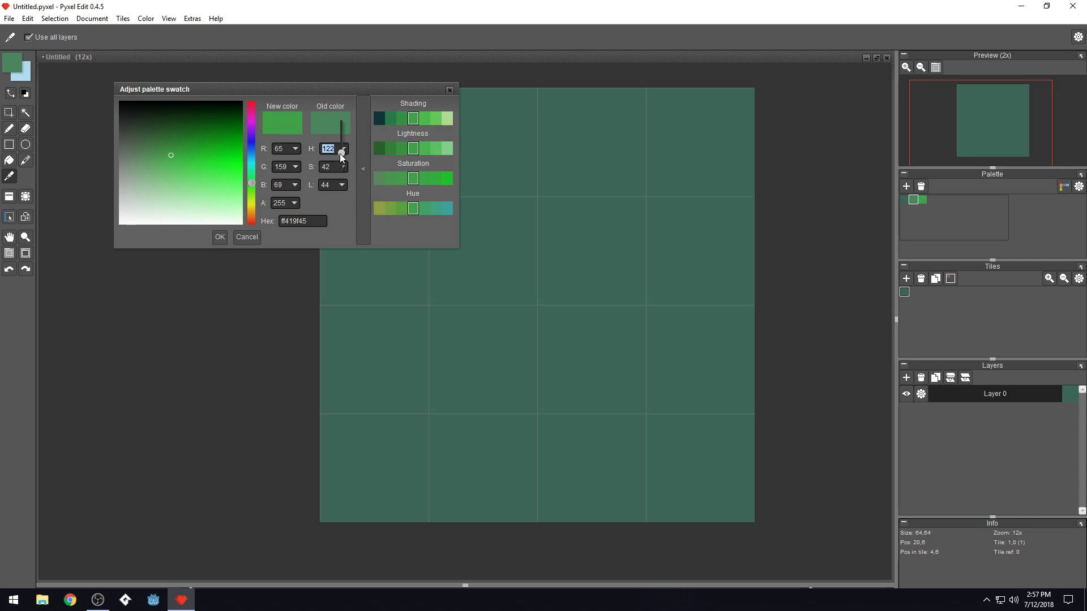
pyautogui.click(221, 238)
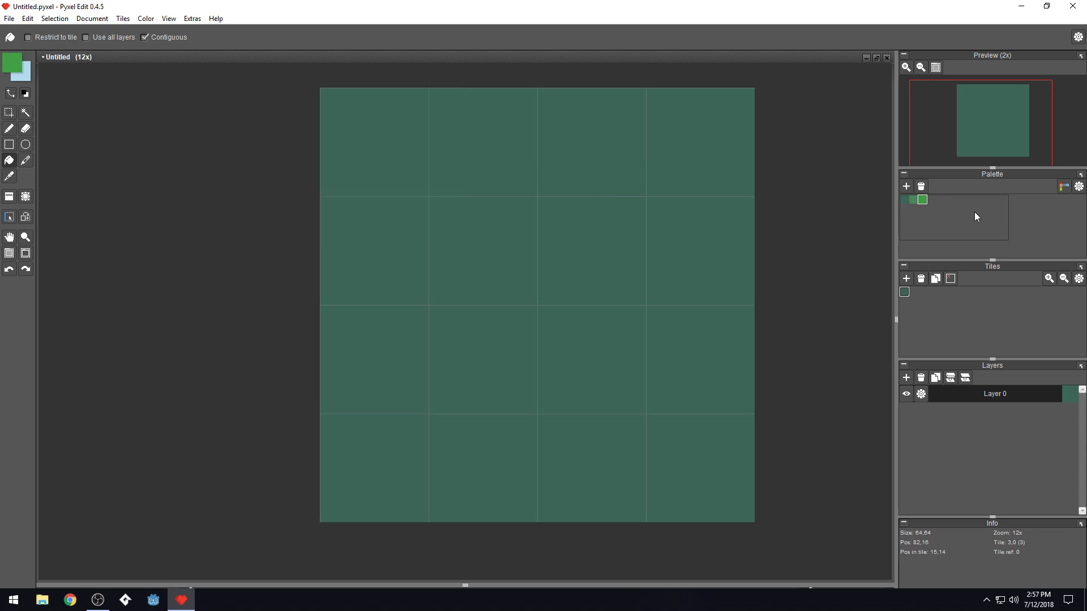
# Adjust the second palette swatch to a slightly stronger medium green
pyautogui.click(905, 200)
pyautogui.doubleClick(912, 202)
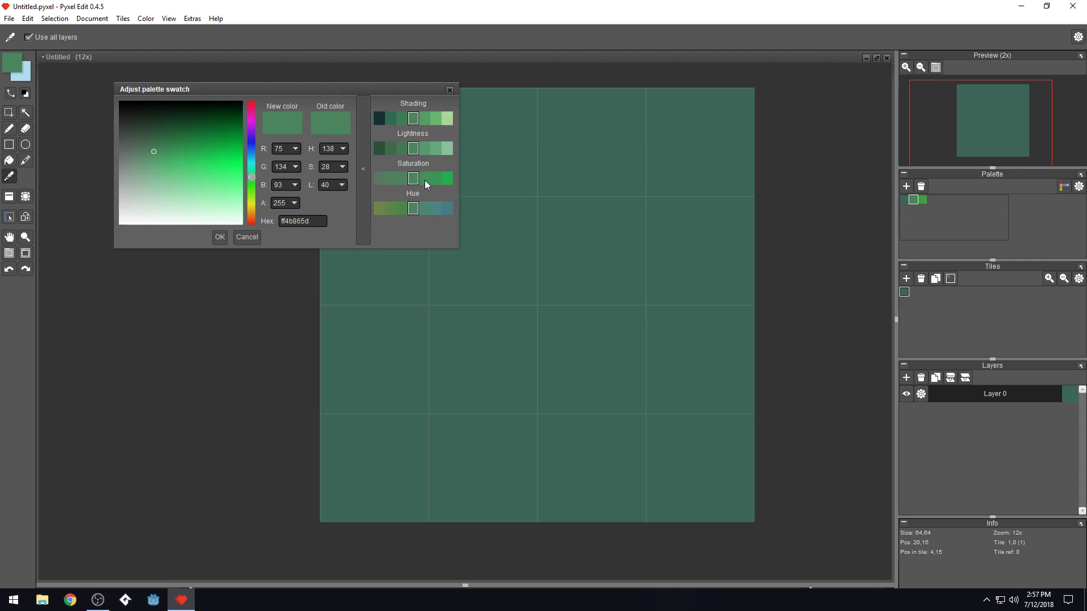
pyautogui.click(219, 236)
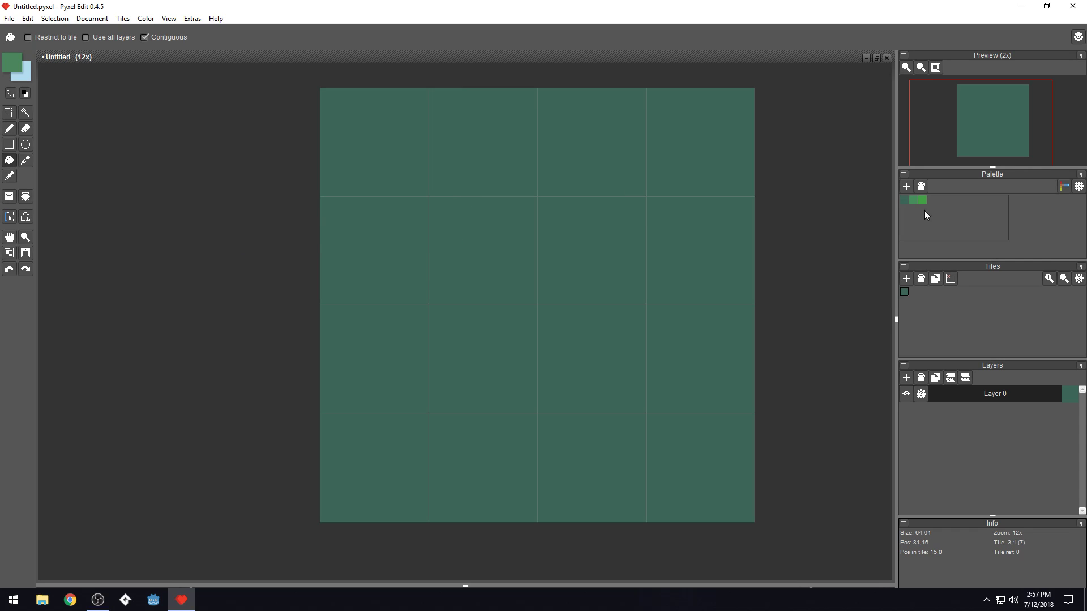
# Raise the third palette swatch's lightness by one shade, to hex ff49b34e
pyautogui.doubleClick(922, 202)
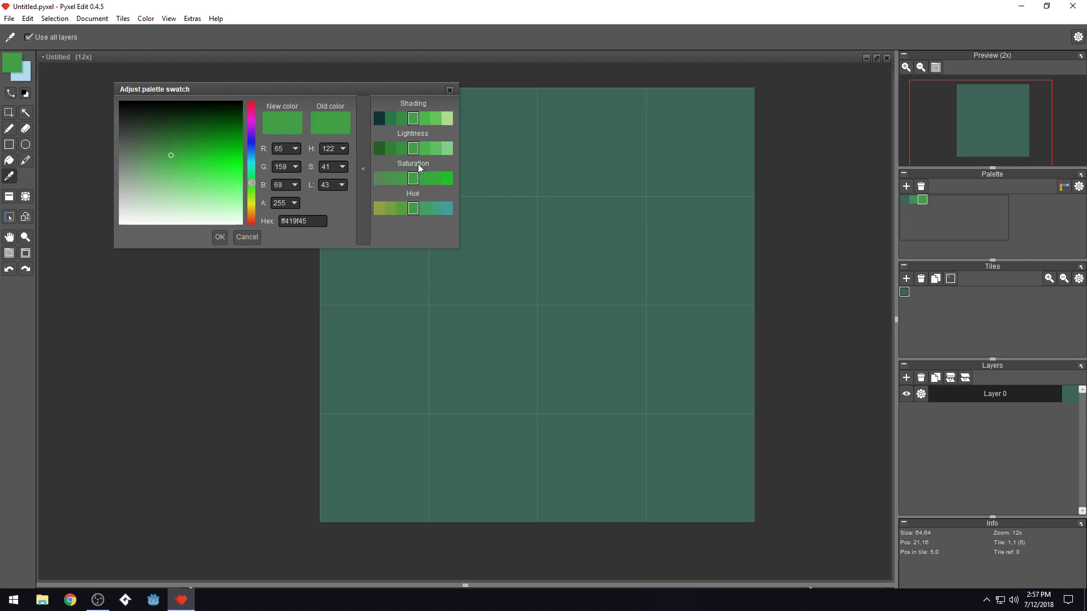
pyautogui.click(423, 148)
pyautogui.click(221, 235)
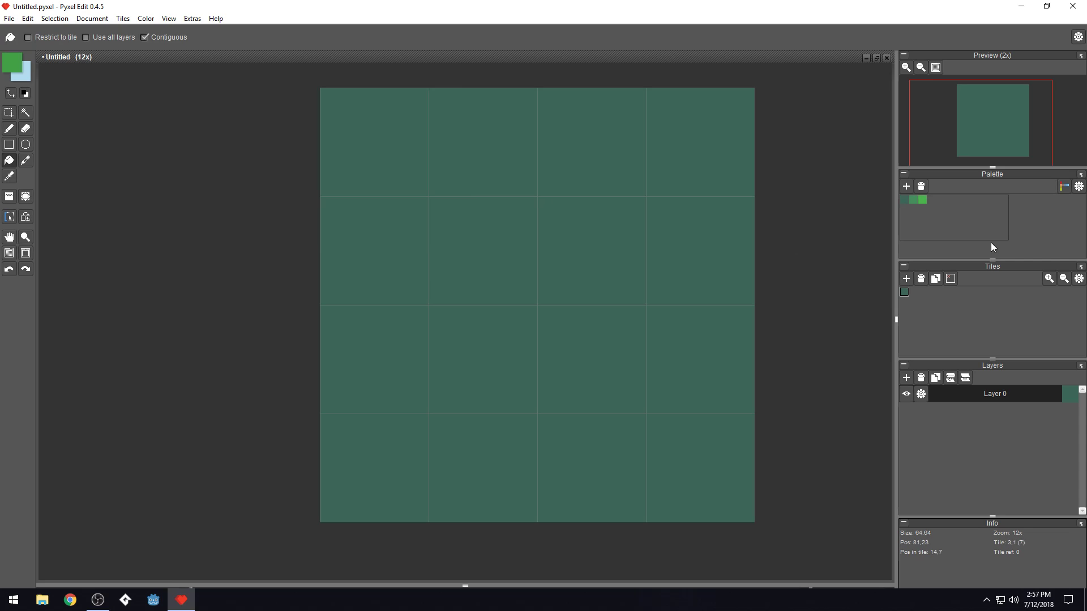
# Duplicate the third palette swatch and set the copy to a yellowish light green, hex ff80c459, with hue 98 and saturation 47
pyautogui.rightClick(925, 200)
pyautogui.click(946, 215)
pyautogui.doubleClick(931, 200)
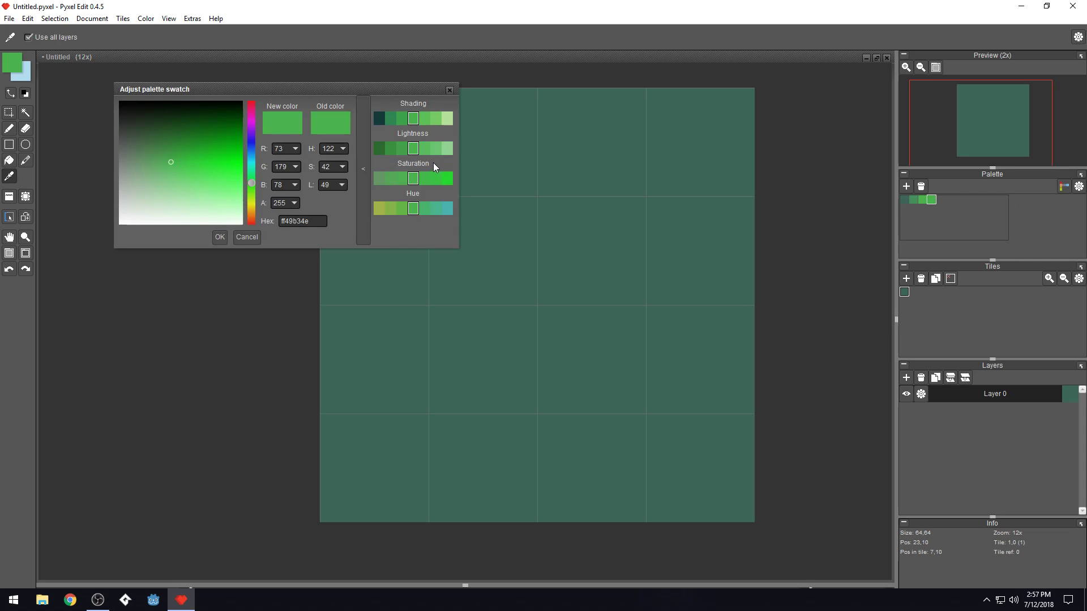
pyautogui.click(427, 179)
pyautogui.moveTo(342, 149); pyautogui.dragTo(344, 181)
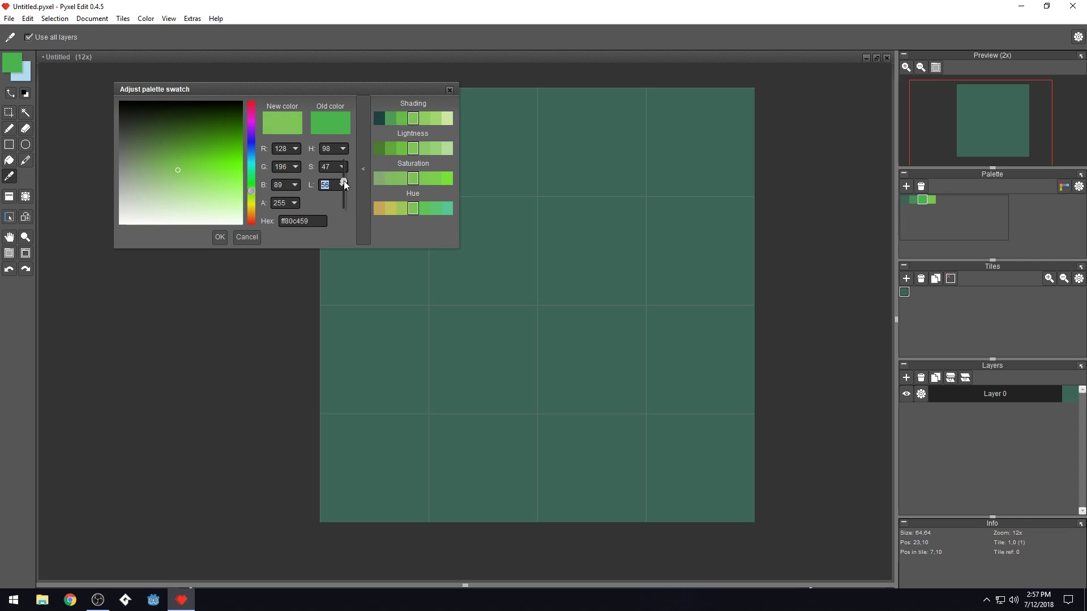
pyautogui.click(220, 237)
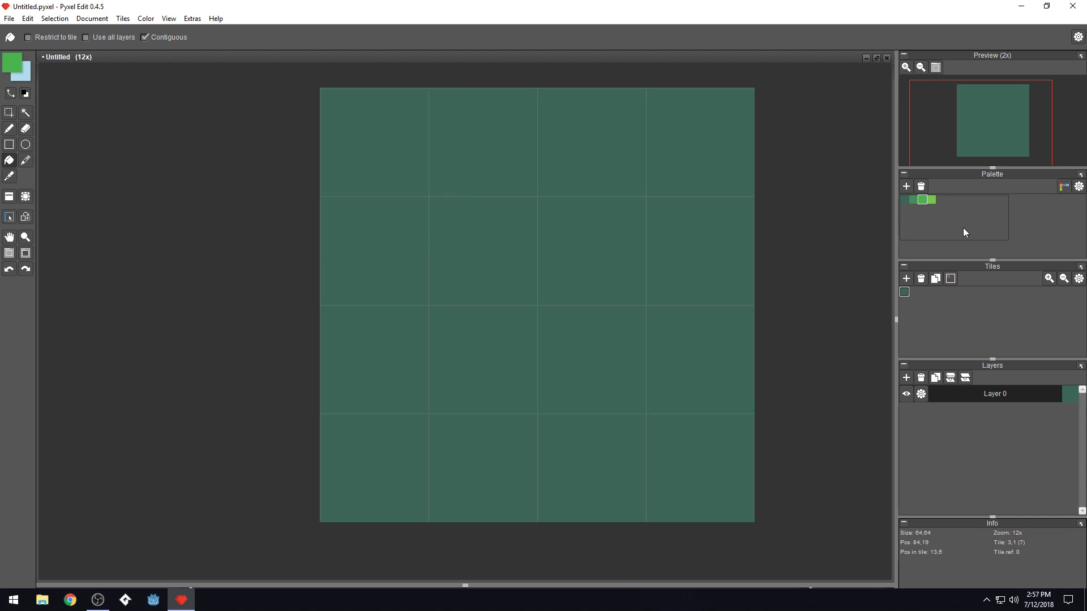
# Fill the whole tiled canvas with the second palette green as the background
pyautogui.click(932, 200)
pyautogui.click(906, 201)
pyautogui.click(932, 200)
pyautogui.click(914, 201)
pyautogui.click(583, 227)
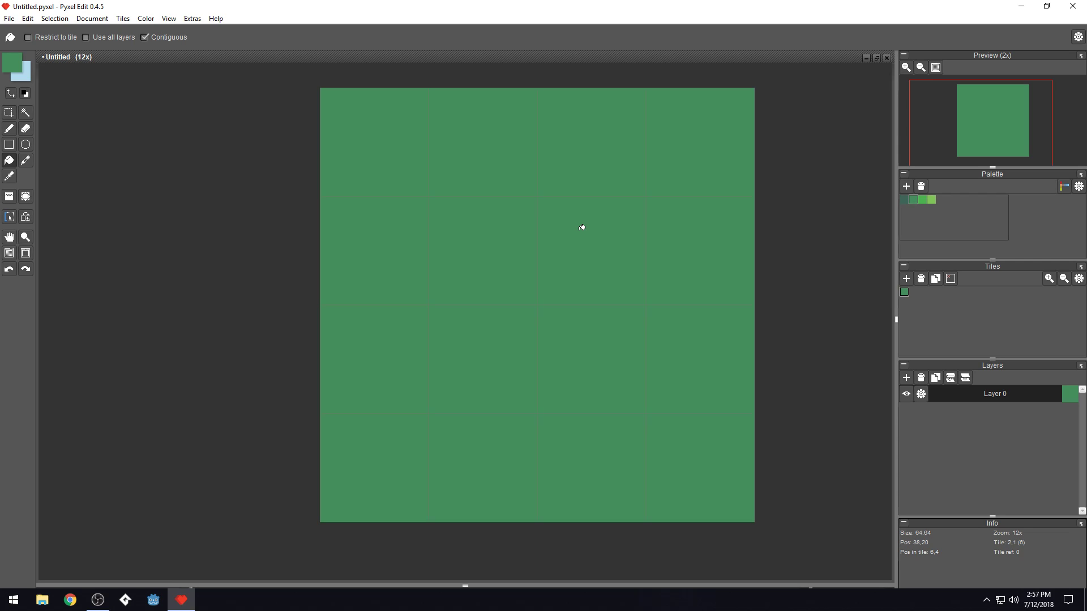
# Draw three grass blades fanning out across the upper part of the tile with the Pen tool in the third palette green
pyautogui.click(922, 201)
pyautogui.press('b')
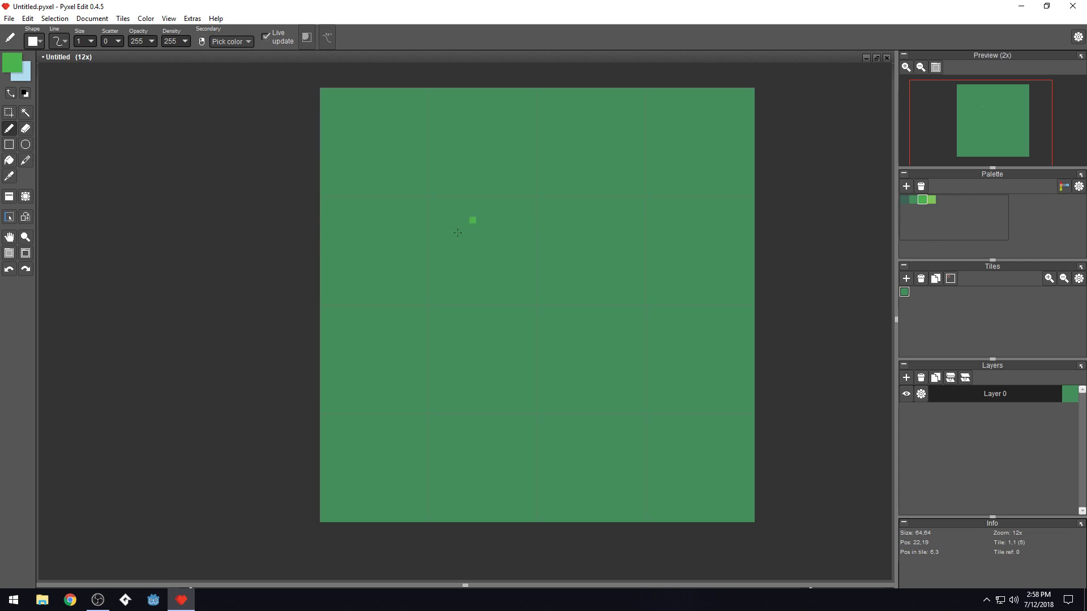
pyautogui.click(932, 201)
pyautogui.click(923, 201)
pyautogui.scroll(4, 614, 308)
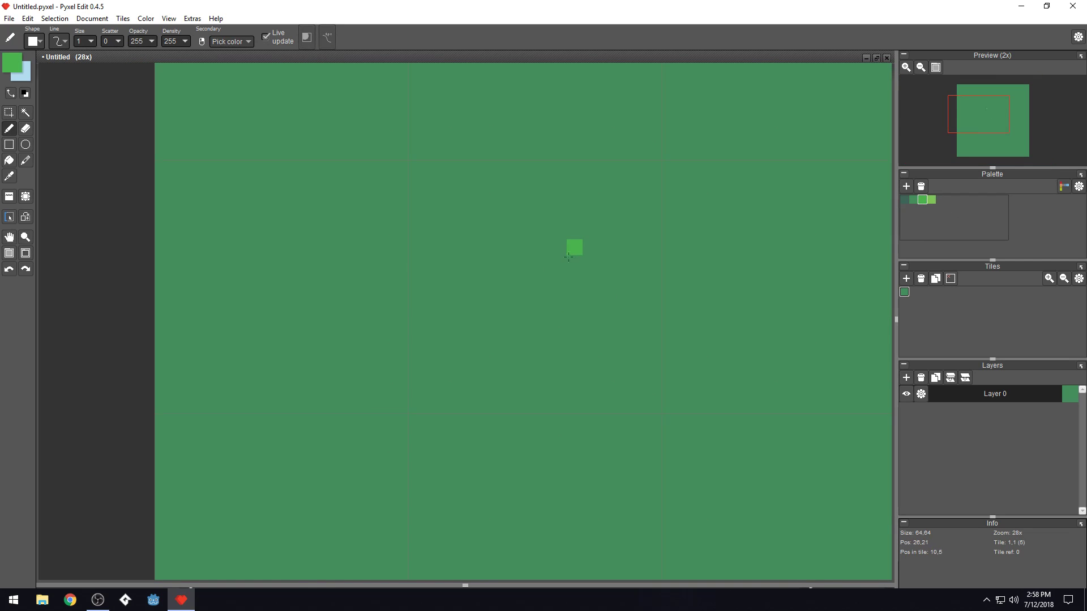
pyautogui.moveTo(558, 293)
pyautogui.mouseDown()
pyautogui.moveTo(630, 182)
pyautogui.moveTo(589, 302)
pyautogui.moveTo(605, 232)
pyautogui.moveTo(578, 296)
pyautogui.mouseUp()
pyautogui.moveTo(543, 231)
pyautogui.mouseDown()
pyautogui.moveTo(514, 192)
pyautogui.moveTo(476, 165)
pyautogui.moveTo(528, 256)
pyautogui.moveTo(475, 257)
pyautogui.moveTo(436, 235)
pyautogui.moveTo(425, 237)
pyautogui.moveTo(446, 262)
pyautogui.moveTo(427, 258)
pyautogui.moveTo(414, 229)
pyautogui.moveTo(450, 273)
pyautogui.moveTo(474, 282)
pyautogui.moveTo(459, 266)
pyautogui.moveTo(488, 280)
pyautogui.mouseUp()
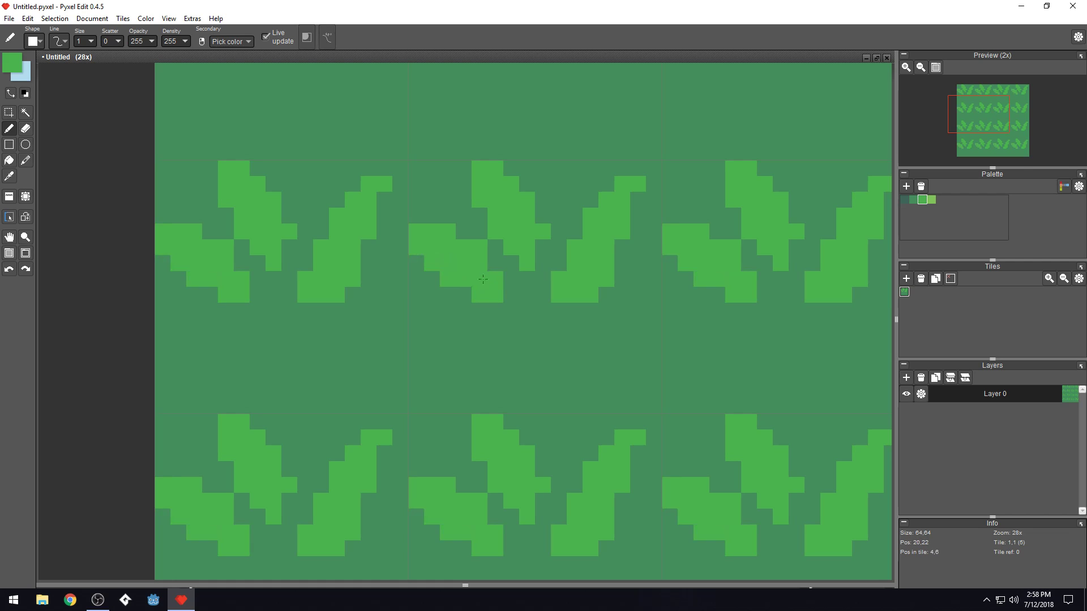
# Draw two small leaves below the blades, one toward the tile's left side and one in its centre
pyautogui.click(487, 328)
pyautogui.moveTo(487, 328)
pyautogui.mouseDown()
pyautogui.moveTo(431, 342)
pyautogui.moveTo(427, 355)
pyautogui.moveTo(496, 343)
pyautogui.moveTo(449, 358)
pyautogui.moveTo(480, 358)
pyautogui.mouseUp()
pyautogui.moveTo(565, 327)
pyautogui.mouseDown()
pyautogui.moveTo(526, 320)
pyautogui.moveTo(543, 339)
pyautogui.moveTo(524, 349)
pyautogui.moveTo(526, 367)
pyautogui.moveTo(565, 338)
pyautogui.moveTo(545, 374)
pyautogui.mouseUp()
pyautogui.rightClick(528, 390)
pyautogui.click(527, 375)
pyautogui.rightClick(542, 356)
pyautogui.rightClick(603, 324)
pyautogui.click(574, 326)
pyautogui.rightClick(560, 342)
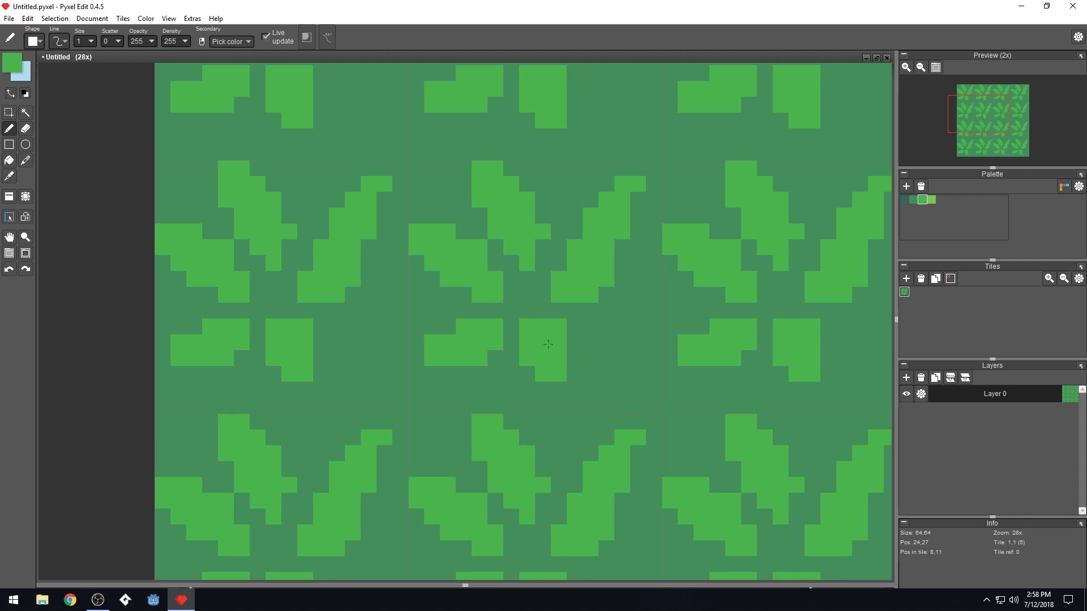
# Draw a third small leaf at the tile's lower right, stepping its outline with the background green
pyautogui.click(586, 326)
pyautogui.moveTo(586, 326)
pyautogui.mouseDown()
pyautogui.moveTo(608, 352)
pyautogui.moveTo(580, 335)
pyautogui.moveTo(607, 338)
pyautogui.moveTo(591, 331)
pyautogui.moveTo(608, 327)
pyautogui.moveTo(638, 342)
pyautogui.mouseUp()
pyautogui.rightClick(638, 374)
pyautogui.rightClick(617, 335)
pyautogui.click(638, 358)
pyautogui.rightClick(622, 374)
pyautogui.click(574, 343)
pyautogui.rightClick(528, 245)
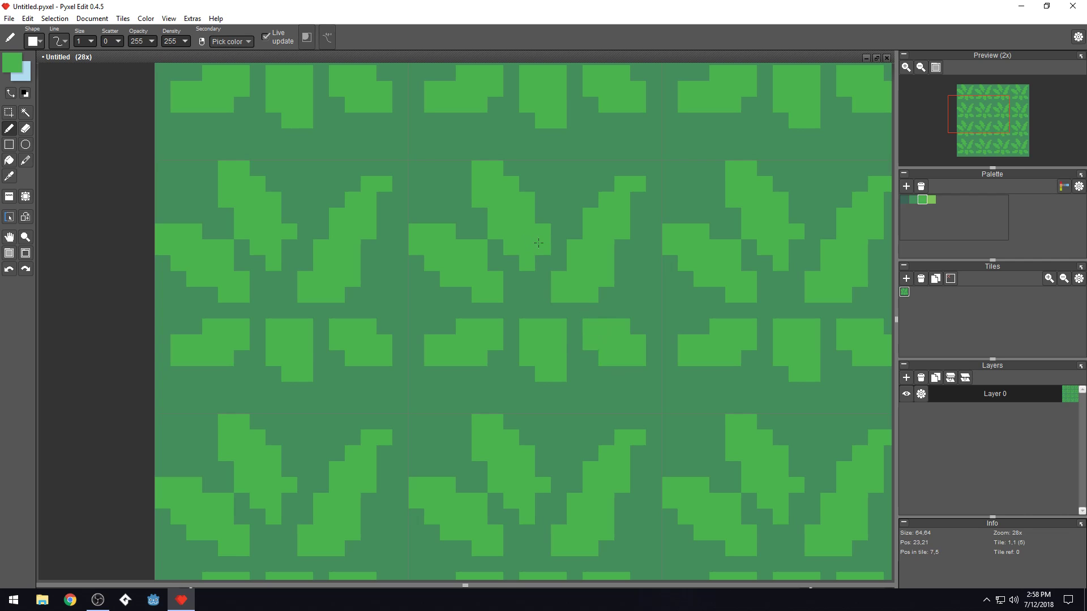
pyautogui.click(542, 246)
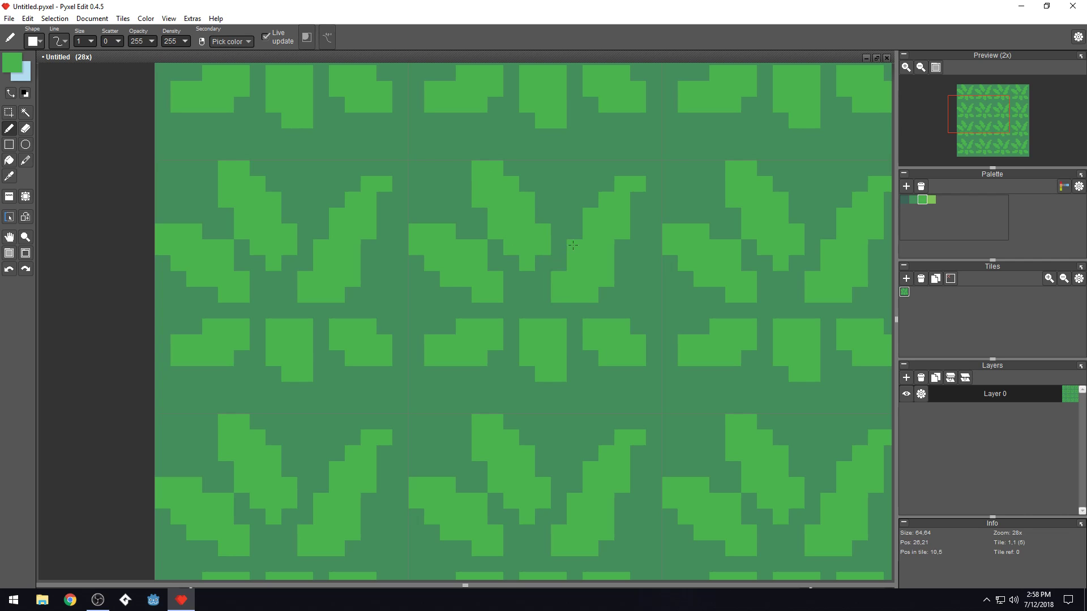
# Shorten the bottom of the central small leaf to a narrow point using the background green
pyautogui.scroll(-10, 572, 246)
pyautogui.scroll(7, 609, 219)
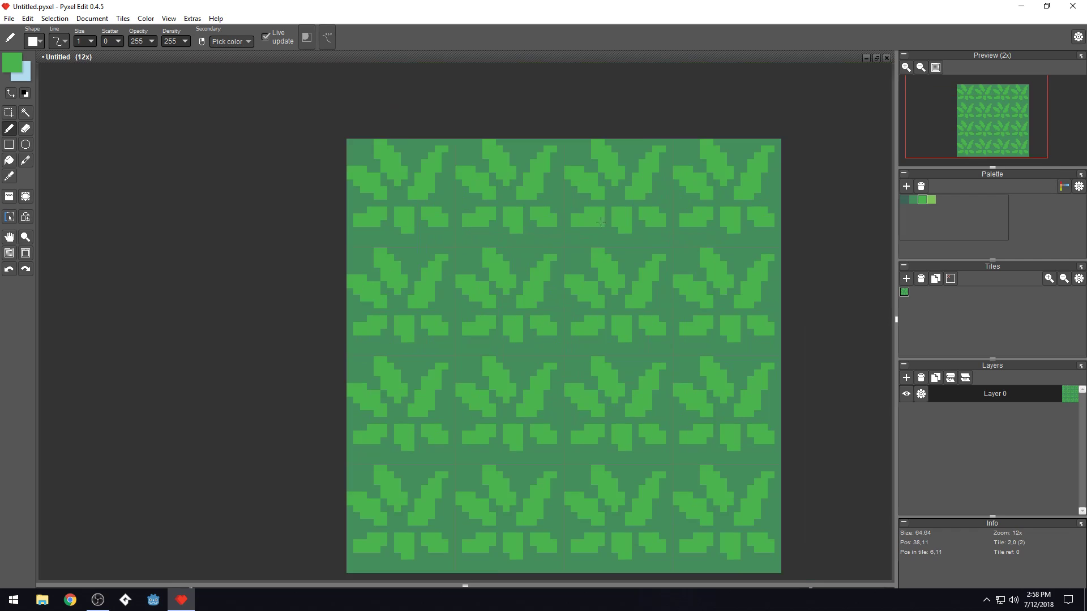
pyautogui.scroll(-4, 562, 324)
pyautogui.scroll(6, 562, 324)
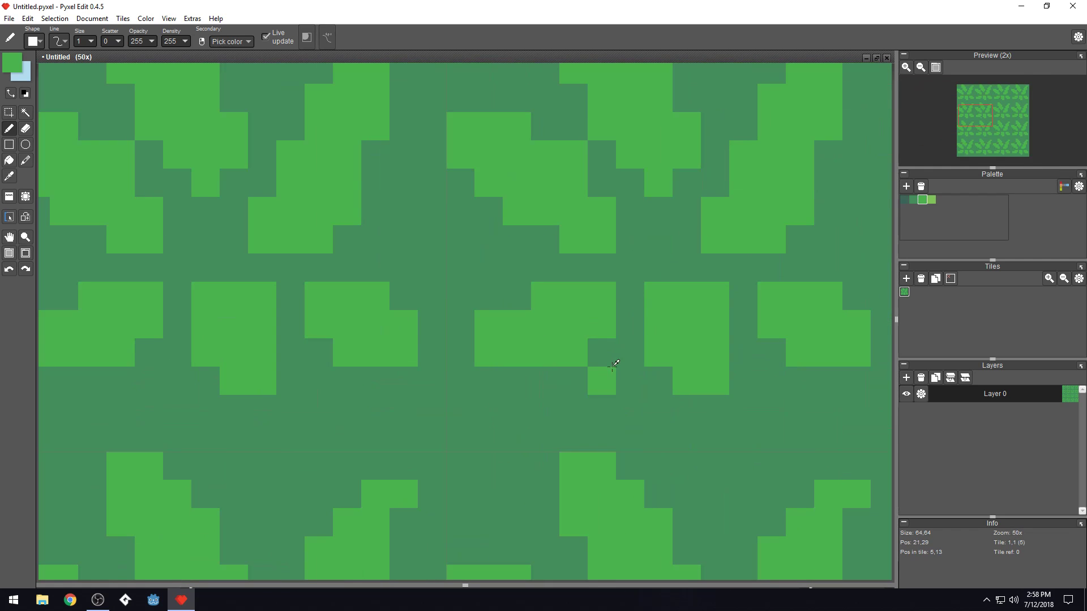
pyautogui.rightClick(643, 366)
pyautogui.moveTo(642, 366)
pyautogui.mouseDown()
pyautogui.moveTo(690, 373)
pyautogui.moveTo(686, 389)
pyautogui.moveTo(735, 381)
pyautogui.moveTo(693, 368)
pyautogui.moveTo(721, 363)
pyautogui.moveTo(676, 357)
pyautogui.moveTo(711, 337)
pyautogui.moveTo(712, 318)
pyautogui.moveTo(686, 314)
pyautogui.moveTo(720, 315)
pyautogui.moveTo(714, 344)
pyautogui.mouseUp()
pyautogui.rightClick(721, 315)
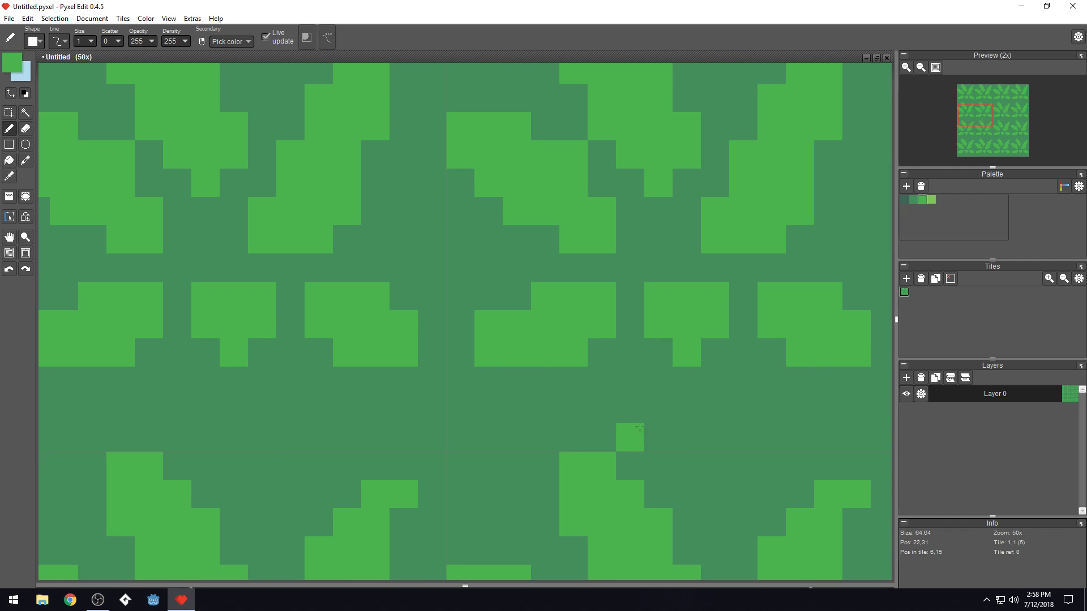
# Erase the right end of the left small leaf and extend the central small leaf toward the left
pyautogui.rightClick(619, 335)
pyautogui.moveTo(604, 296)
pyautogui.mouseDown()
pyautogui.moveTo(610, 342)
pyautogui.moveTo(548, 353)
pyautogui.mouseUp()
pyautogui.rightClick(660, 314)
pyautogui.moveTo(661, 314)
pyautogui.mouseDown()
pyautogui.moveTo(609, 296)
pyautogui.moveTo(567, 316)
pyautogui.moveTo(577, 273)
pyautogui.moveTo(593, 317)
pyautogui.mouseUp()
pyautogui.click(612, 295)
pyautogui.rightClick(573, 278)
# Extend the left small leaf to the tile's left edge and erase its bottom row of pixels
pyautogui.rightClick(541, 300)
pyautogui.moveTo(520, 298)
pyautogui.mouseDown()
pyautogui.moveTo(489, 298)
pyautogui.moveTo(466, 324)
pyautogui.mouseUp()
pyautogui.rightClick(472, 266)
pyautogui.click(460, 292)
pyautogui.click(488, 356)
pyautogui.hotkey('ctrl', 'z')
pyautogui.rightClick(488, 354)
pyautogui.moveTo(543, 354)
pyautogui.mouseDown()
pyautogui.moveTo(596, 357)
pyautogui.moveTo(496, 354)
pyautogui.mouseUp()
pyautogui.rightClick(596, 357)
pyautogui.click(551, 328)
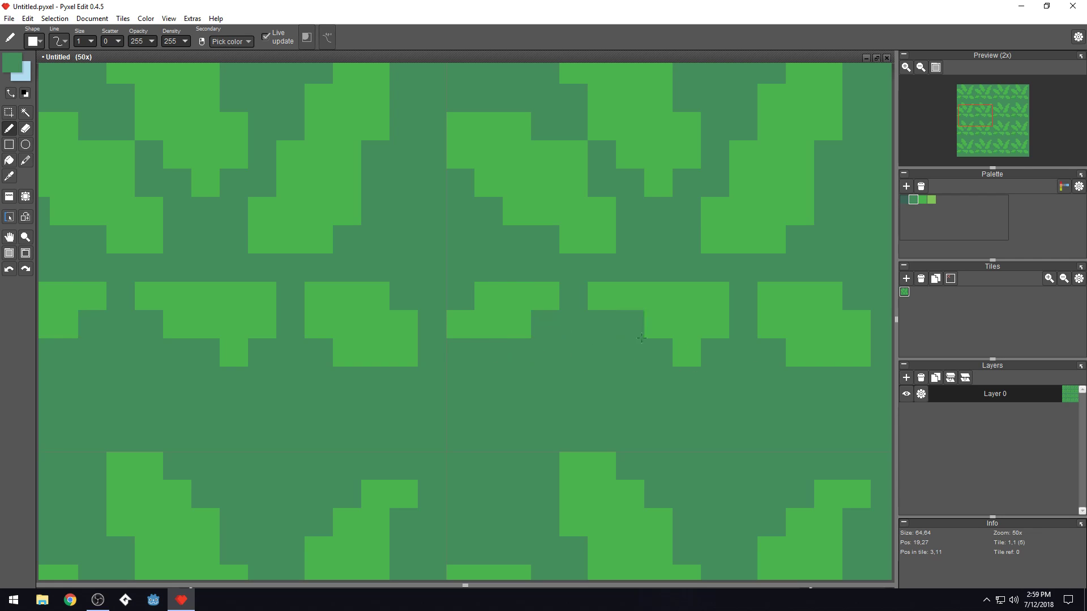
# Trim the underside of the right small leaf and extend it to meet the neighbouring tile's left leaf
pyautogui.click(774, 327)
pyautogui.moveTo(799, 354); pyautogui.dragTo(848, 358)
pyautogui.rightClick(825, 321)
pyautogui.click(855, 297)
pyautogui.click(875, 325)
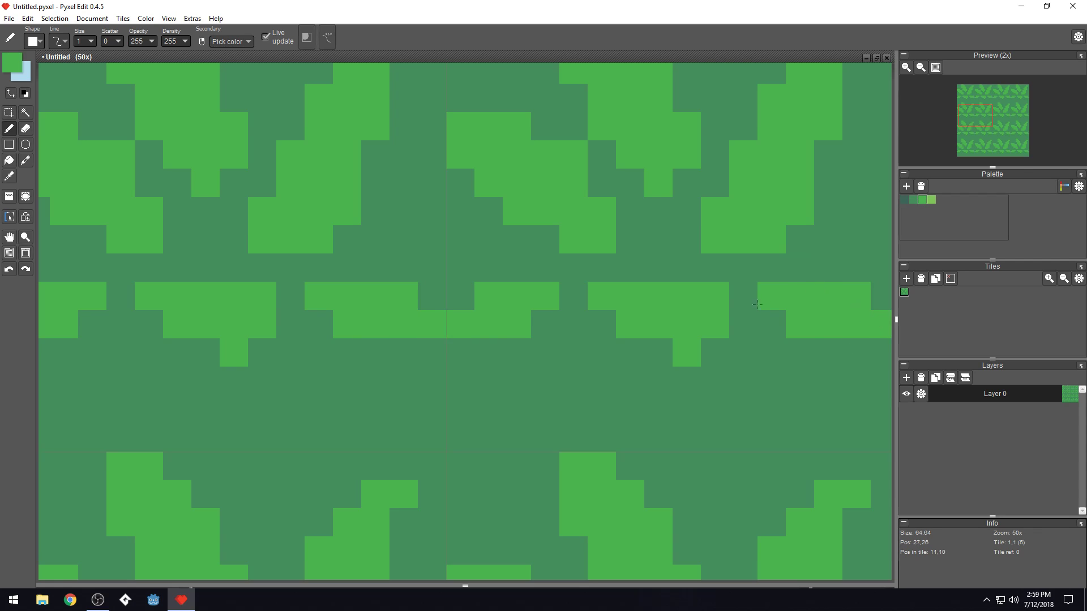
# Add a short row of light green pixels on top of the left small leaf
pyautogui.moveTo(601, 267); pyautogui.dragTo(668, 275)
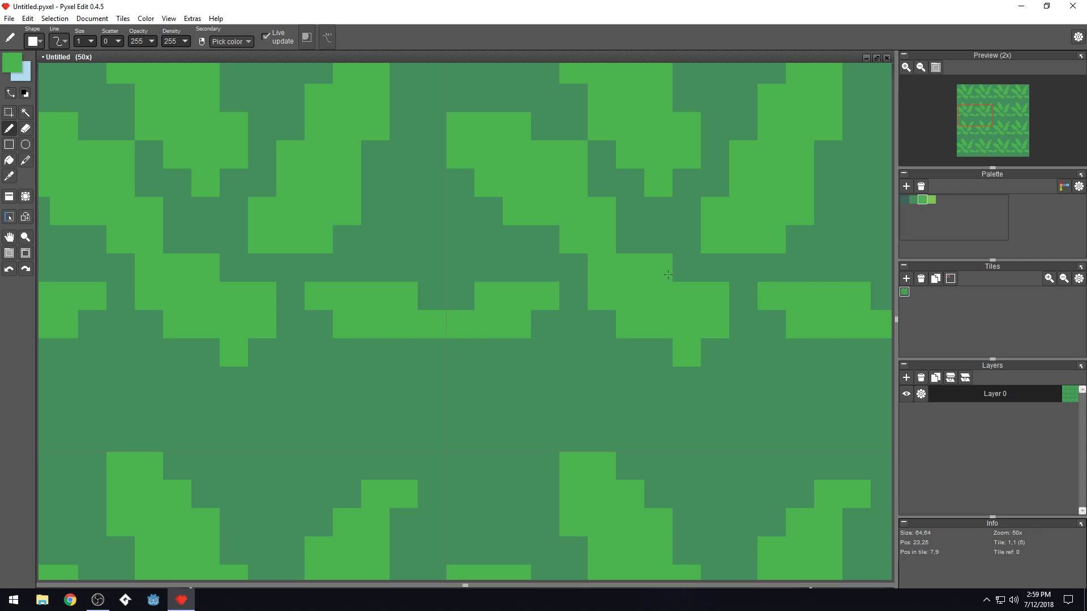
pyautogui.hotkey('ctrl', 'z')
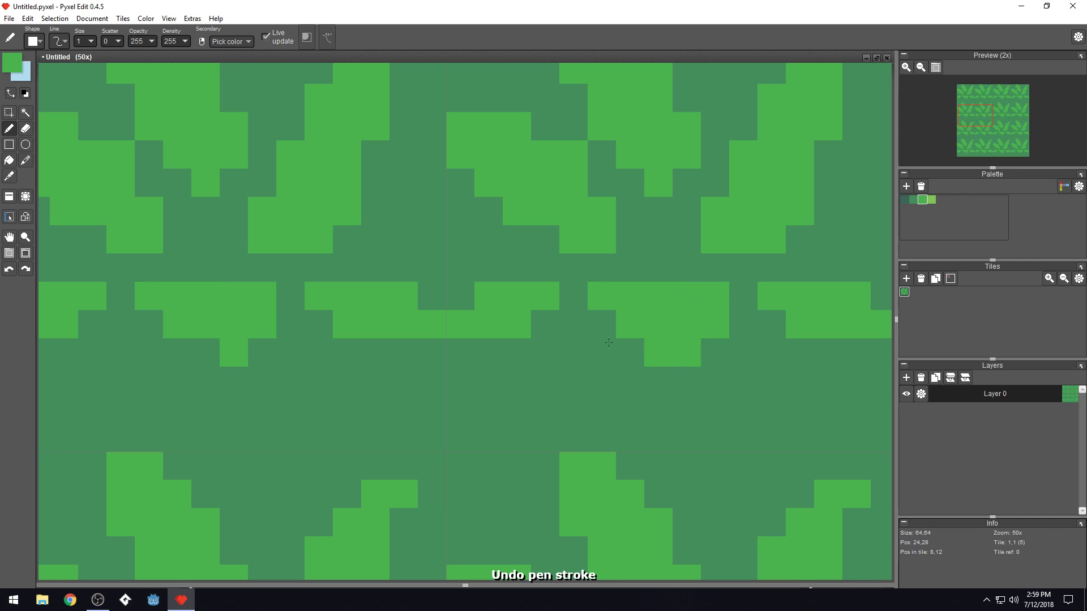
pyautogui.moveTo(547, 271)
pyautogui.mouseDown()
pyautogui.moveTo(463, 293)
pyautogui.moveTo(529, 273)
pyautogui.moveTo(574, 275)
pyautogui.moveTo(574, 257)
pyautogui.moveTo(544, 247)
pyautogui.moveTo(601, 244)
pyautogui.mouseUp()
pyautogui.click(469, 290)
pyautogui.rightClick(544, 240)
# Select one tile's artwork, clear it and paste it back shifted two pixels down
pyautogui.scroll(-8, 573, 255)
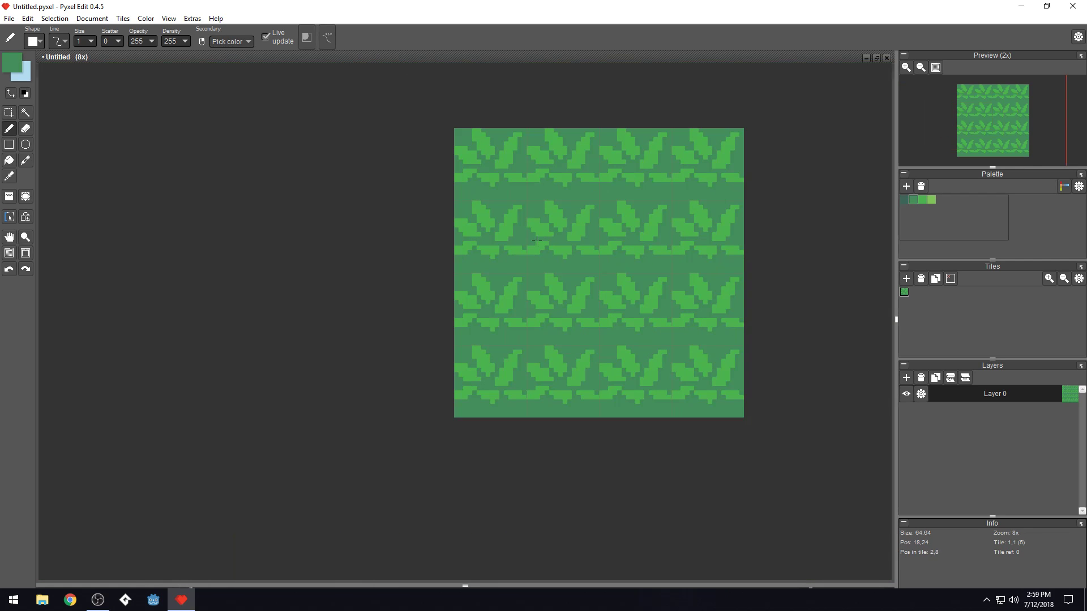
pyautogui.scroll(3, 573, 248)
pyautogui.scroll(4, 573, 247)
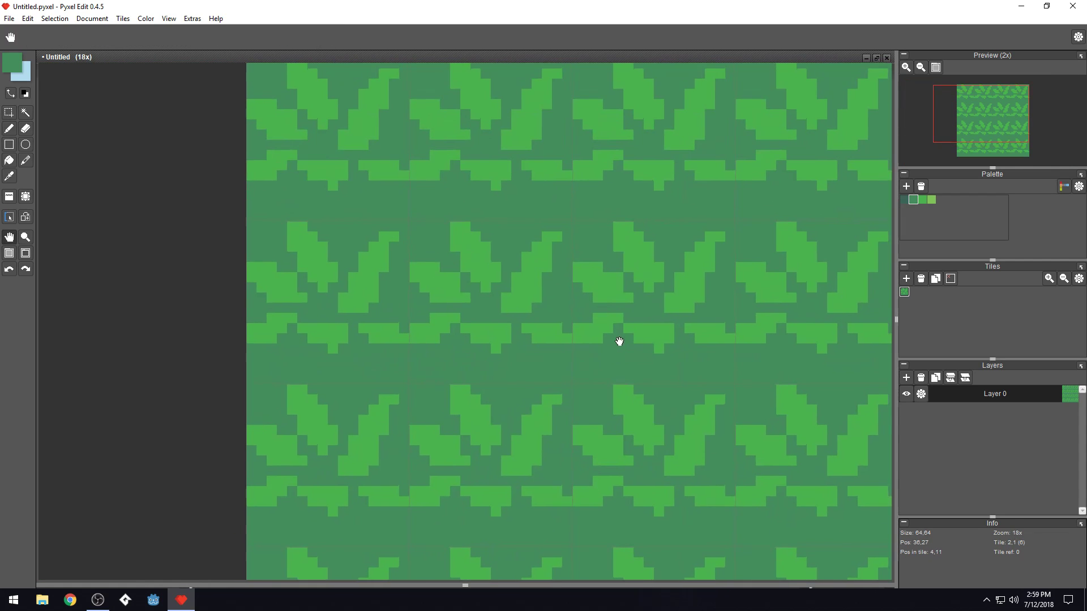
pyautogui.press('s')
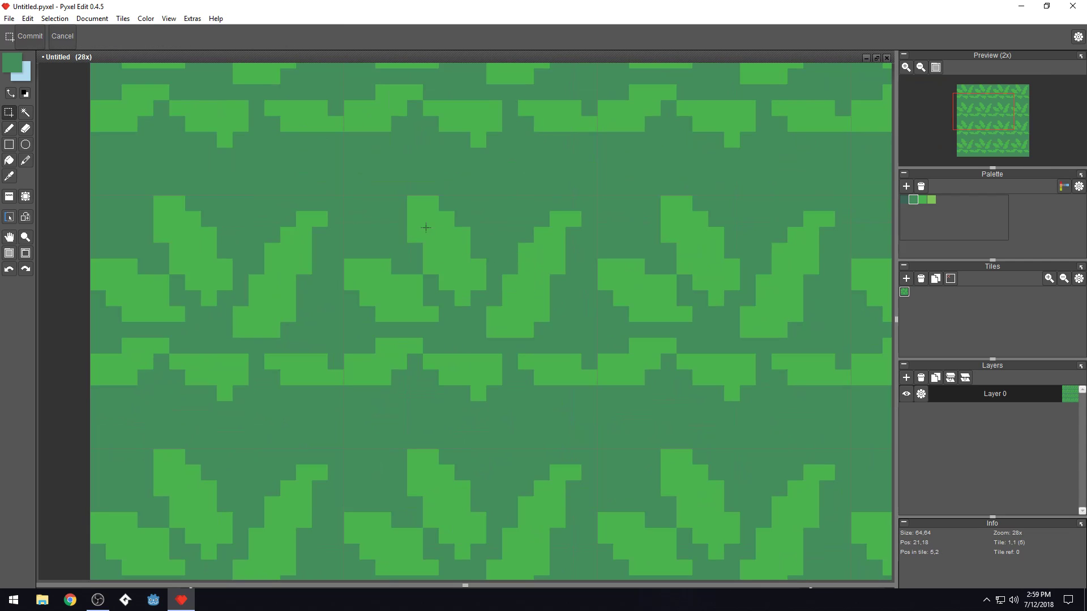
pyautogui.moveTo(349, 197); pyautogui.dragTo(586, 440)
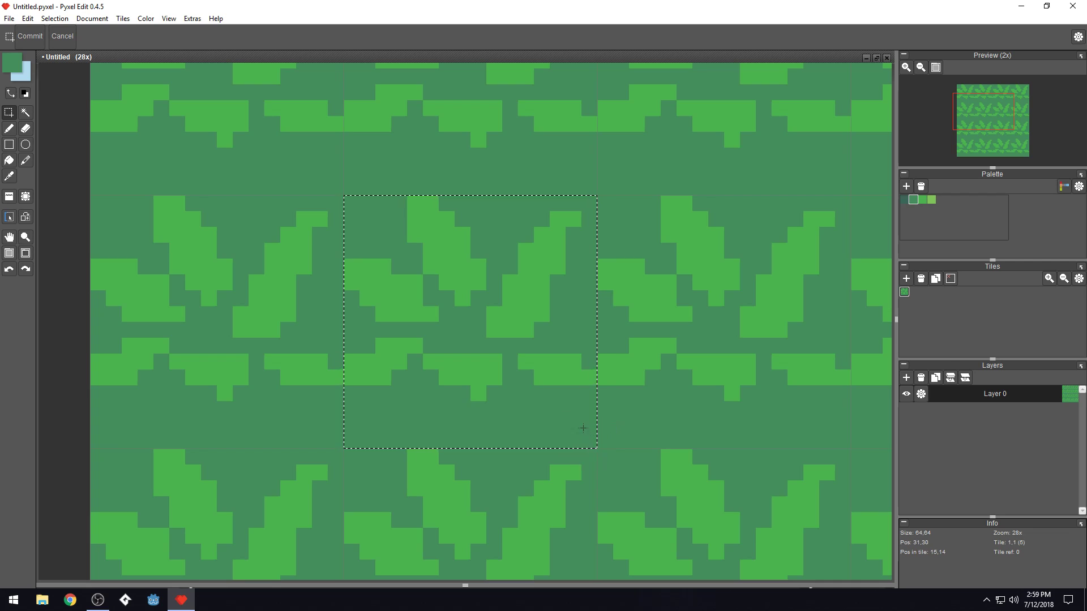
pyautogui.press('Delete')
pyautogui.hotkey('ctrl', 'v')
pyautogui.moveTo(527, 368); pyautogui.dragTo(525, 400)
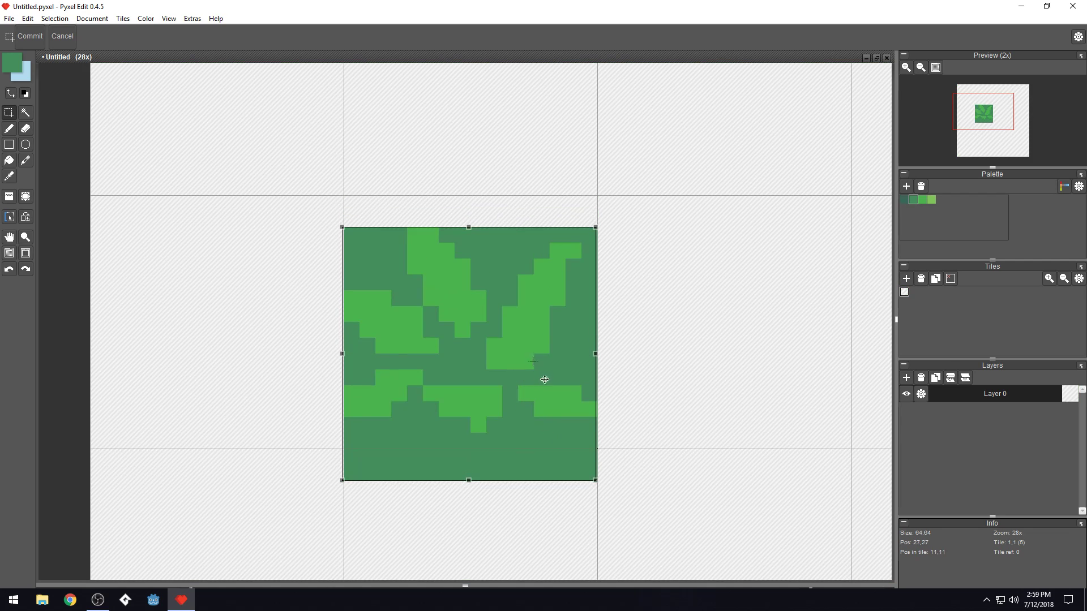
pyautogui.press('Return')
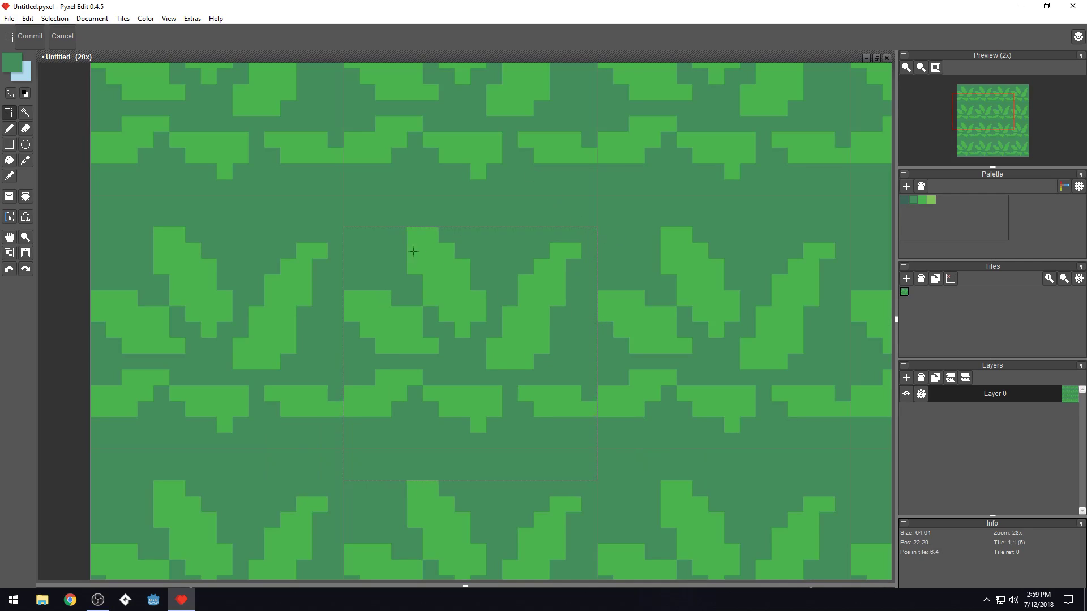
# Clear the selection and extend the middle blade up to the tile's top edge with the Pen tool
pyautogui.press('b')
pyautogui.rightClick(447, 279)
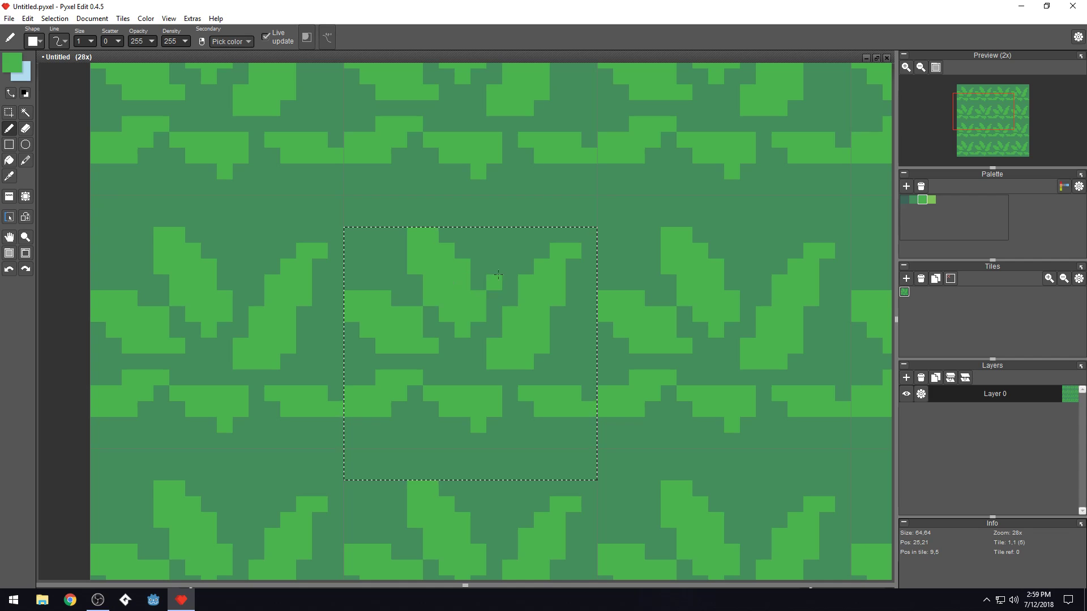
pyautogui.press('s')
pyautogui.click(68, 189)
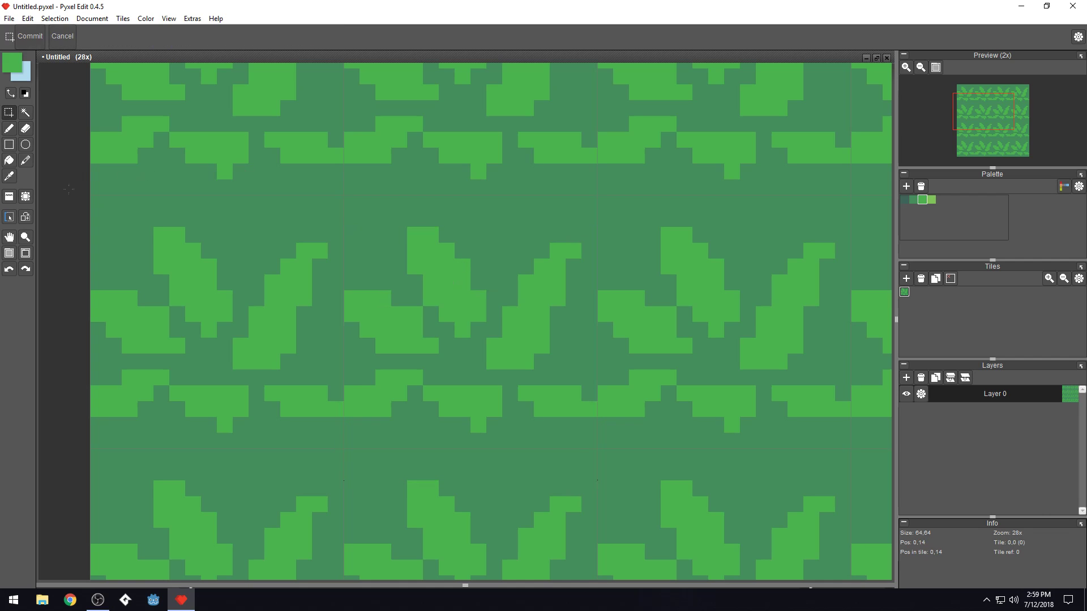
pyautogui.press('b')
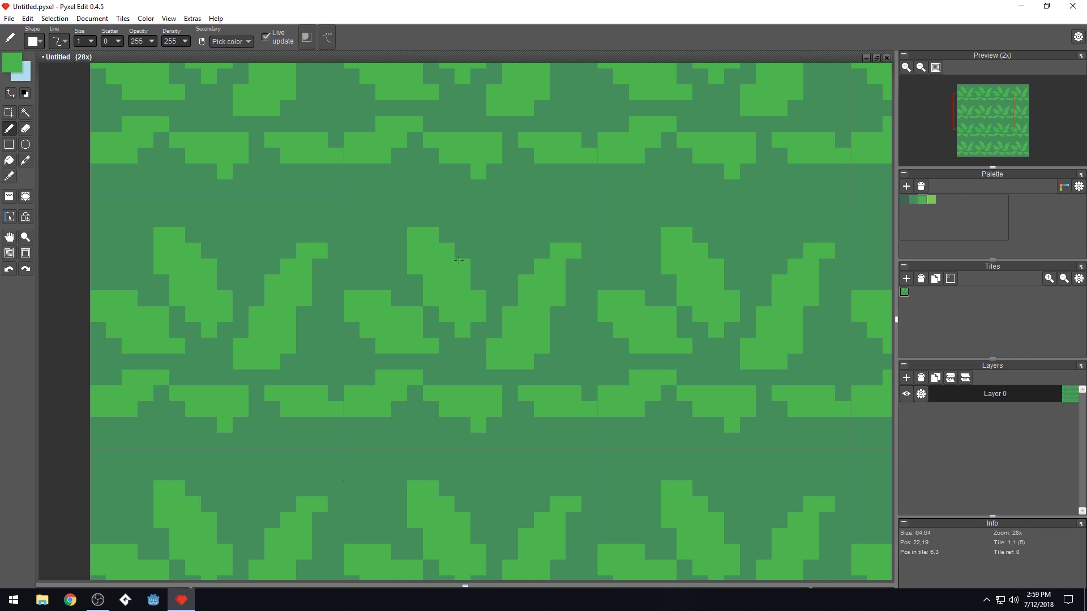
pyautogui.moveTo(481, 285)
pyautogui.mouseDown()
pyautogui.moveTo(433, 223)
pyautogui.moveTo(397, 203)
pyautogui.moveTo(412, 242)
pyautogui.mouseUp()
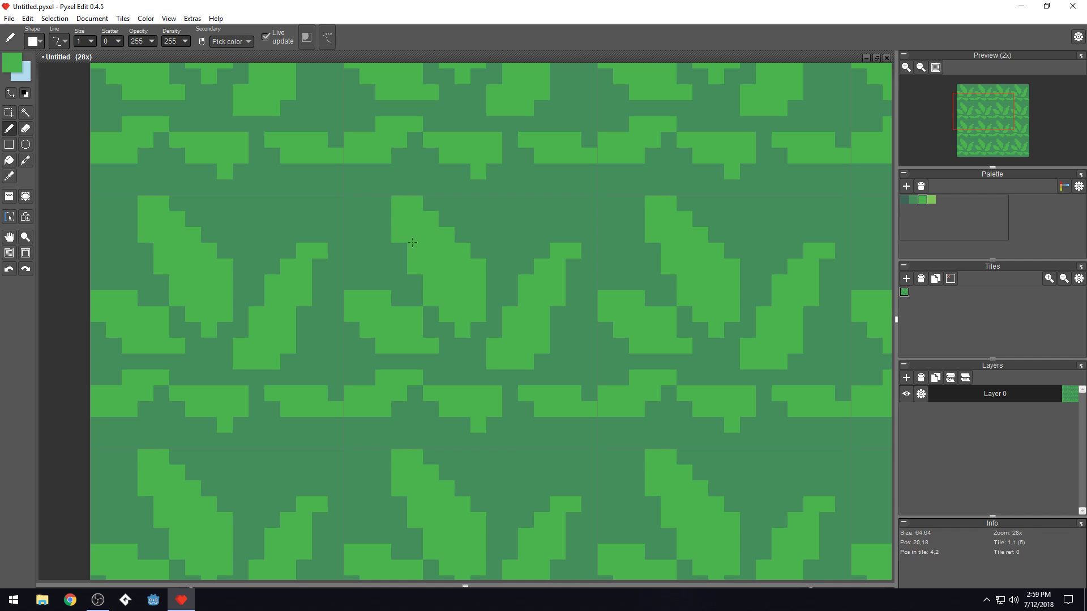
# Narrow the right blade's upper tip to a point and thicken the blade along its right side
pyautogui.moveTo(554, 234)
pyautogui.mouseDown()
pyautogui.moveTo(553, 216)
pyautogui.moveTo(557, 235)
pyautogui.mouseUp()
pyautogui.rightClick(557, 219)
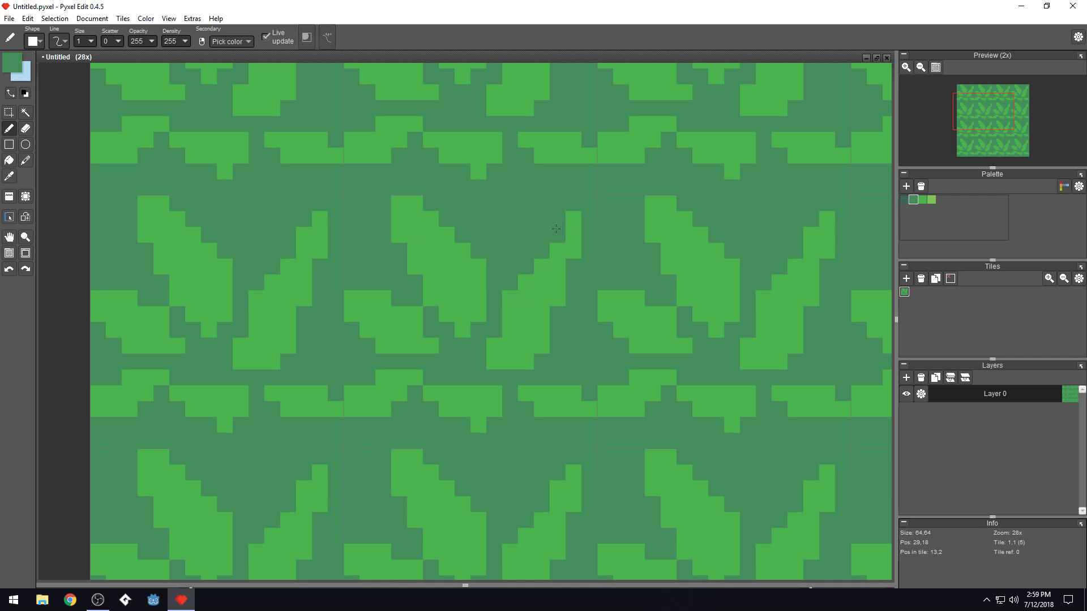
pyautogui.rightClick(554, 275)
pyautogui.moveTo(555, 276)
pyautogui.mouseDown()
pyautogui.moveTo(574, 286)
pyautogui.moveTo(544, 333)
pyautogui.mouseUp()
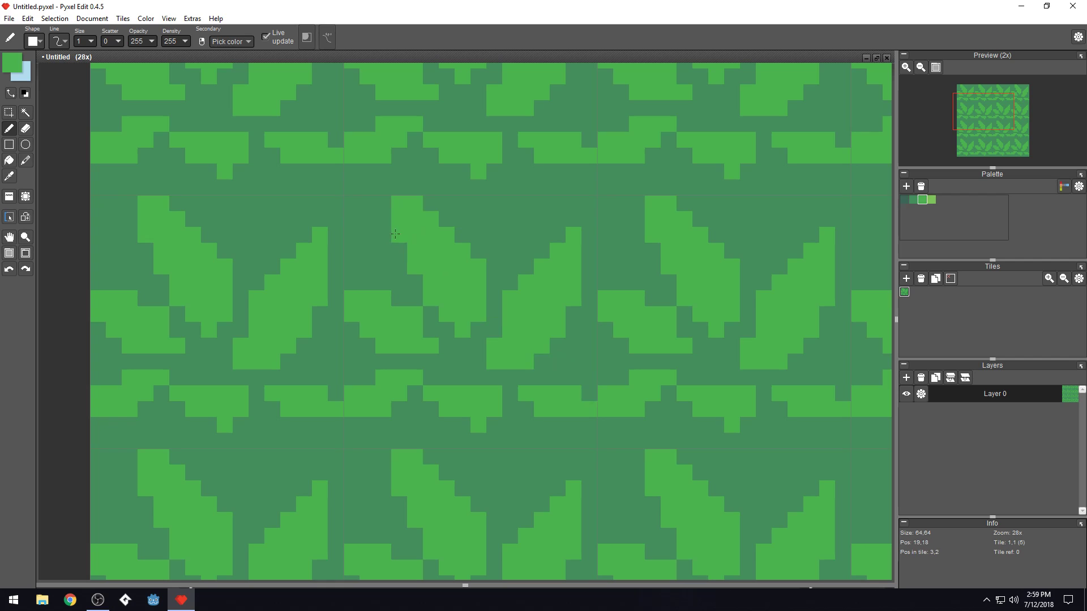
# Reshape the middle blade's upper end into a one-pixel-wide tip by trimming its left side with the background green
pyautogui.rightClick(384, 267)
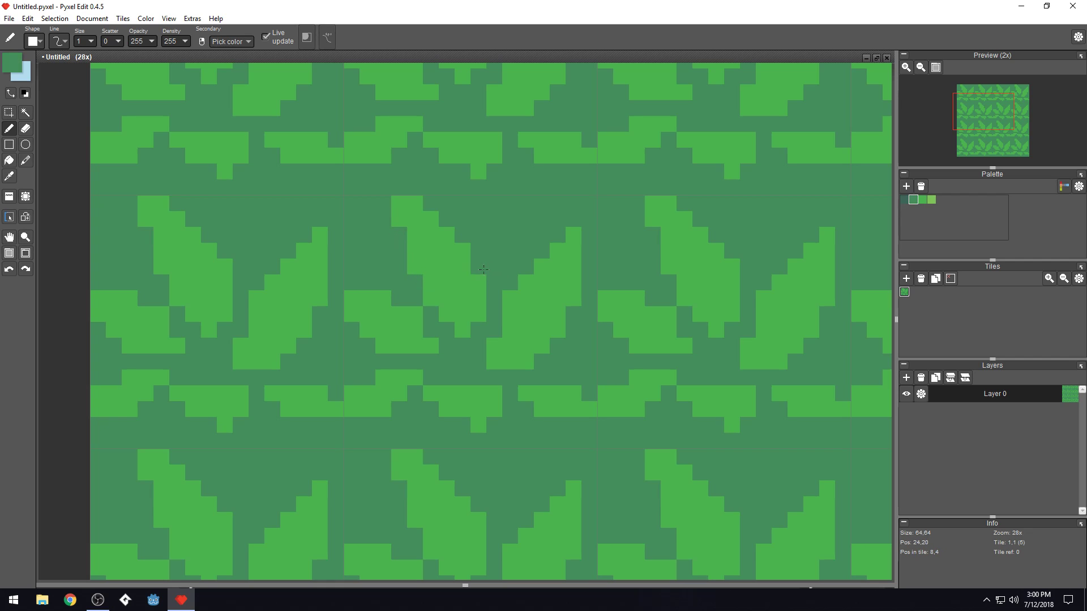
pyautogui.rightClick(416, 216)
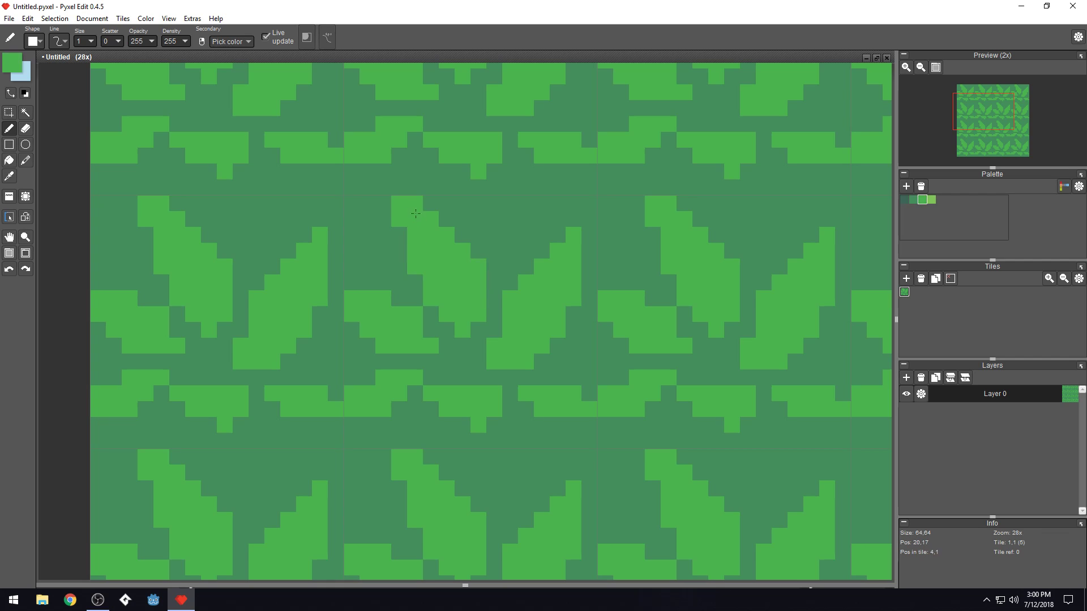
pyautogui.click(381, 196)
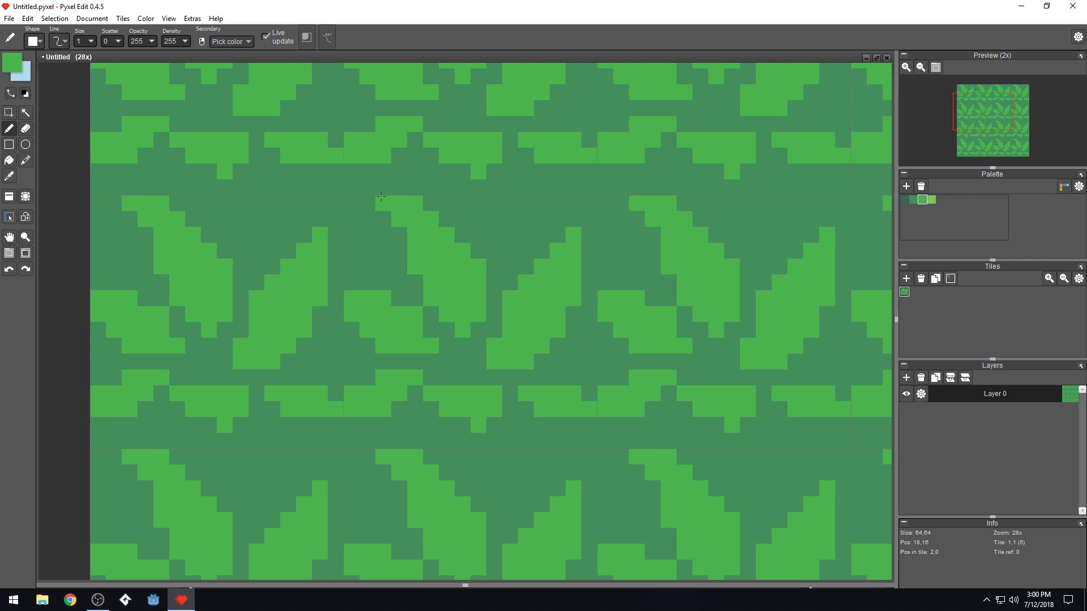
pyautogui.click(399, 234)
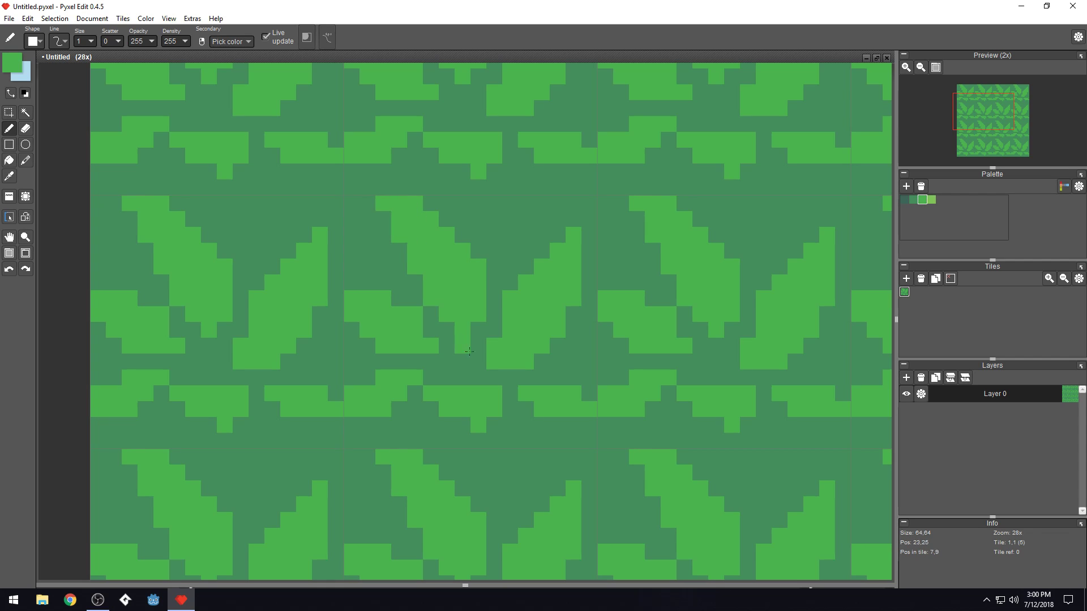
pyautogui.rightClick(384, 219)
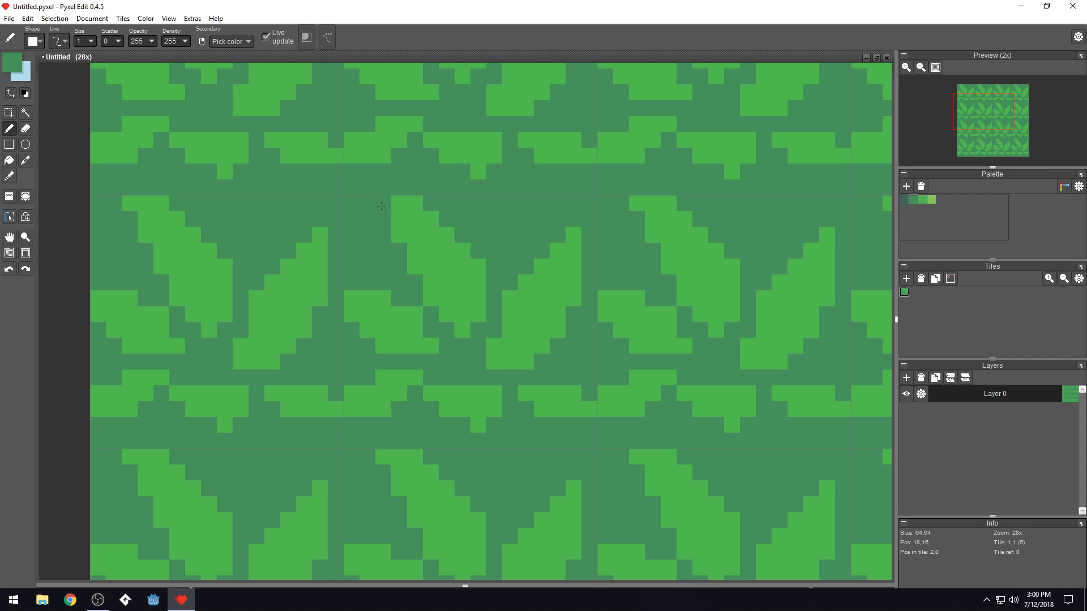
pyautogui.click(383, 205)
pyautogui.moveTo(395, 219); pyautogui.dragTo(396, 235)
pyautogui.click(395, 204)
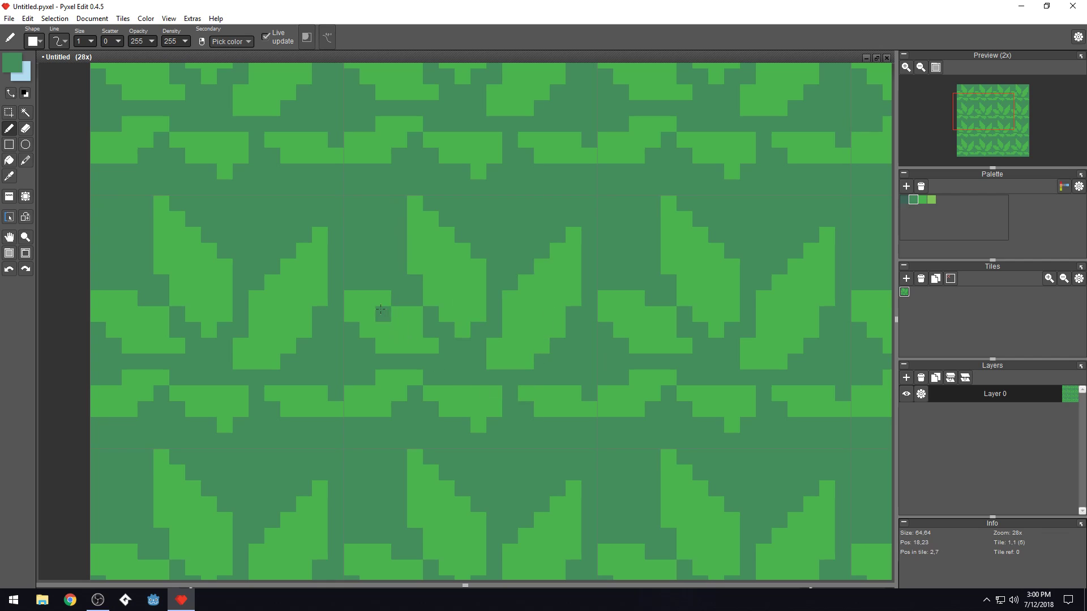
# Trim the small leaf below the middle blade's left side into a narrow diagonal shape with the background green
pyautogui.click(352, 314)
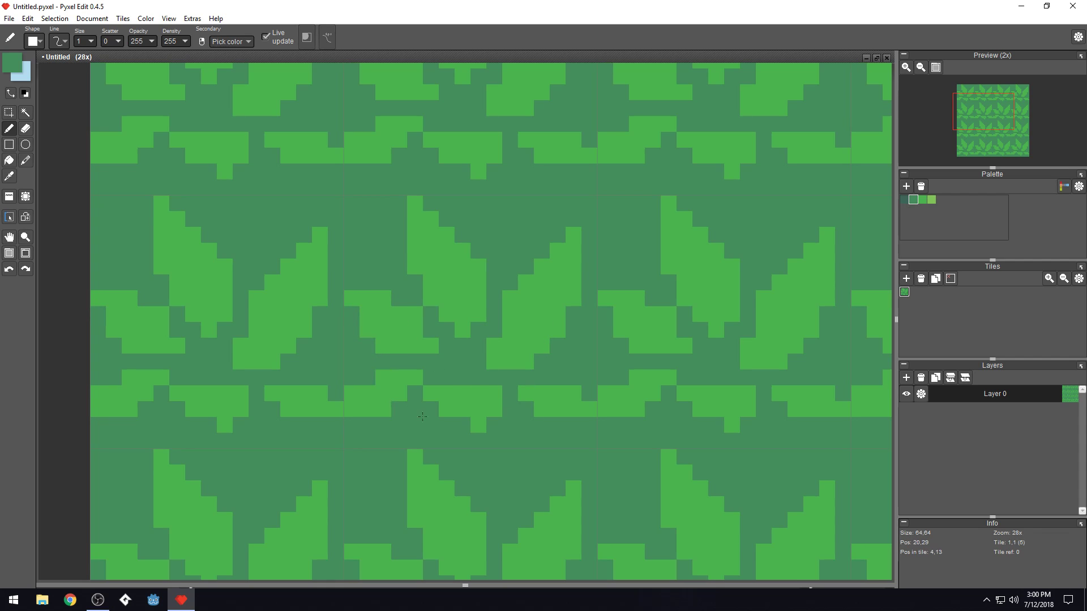
pyautogui.click(415, 312)
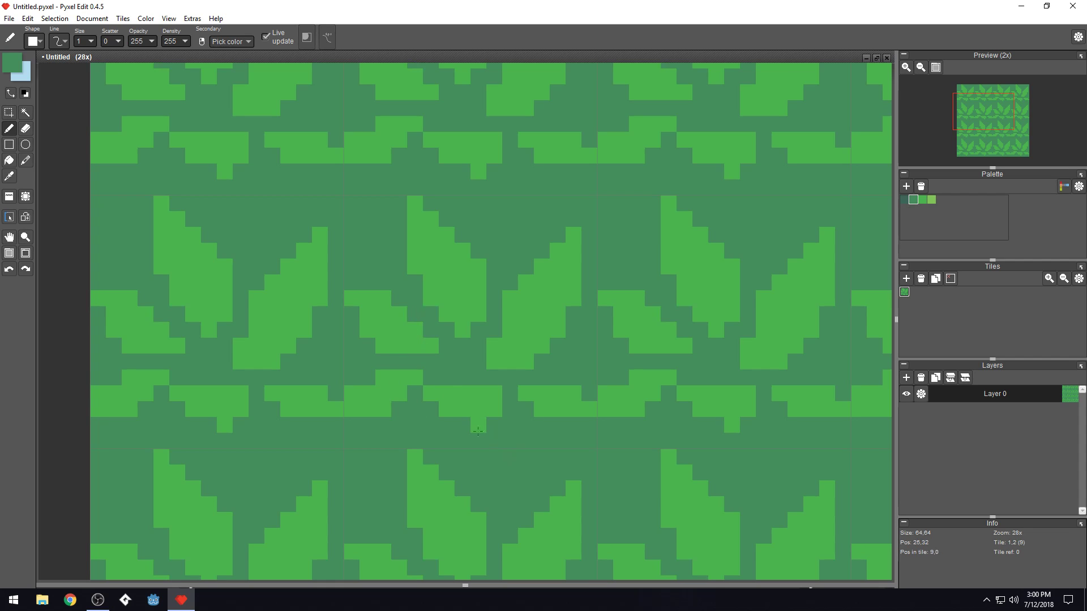
pyautogui.keyDown('alt'); pyautogui.click(398, 336); pyautogui.keyUp('alt')
pyautogui.rightClick(369, 345)
pyautogui.click(368, 332)
pyautogui.click(383, 346)
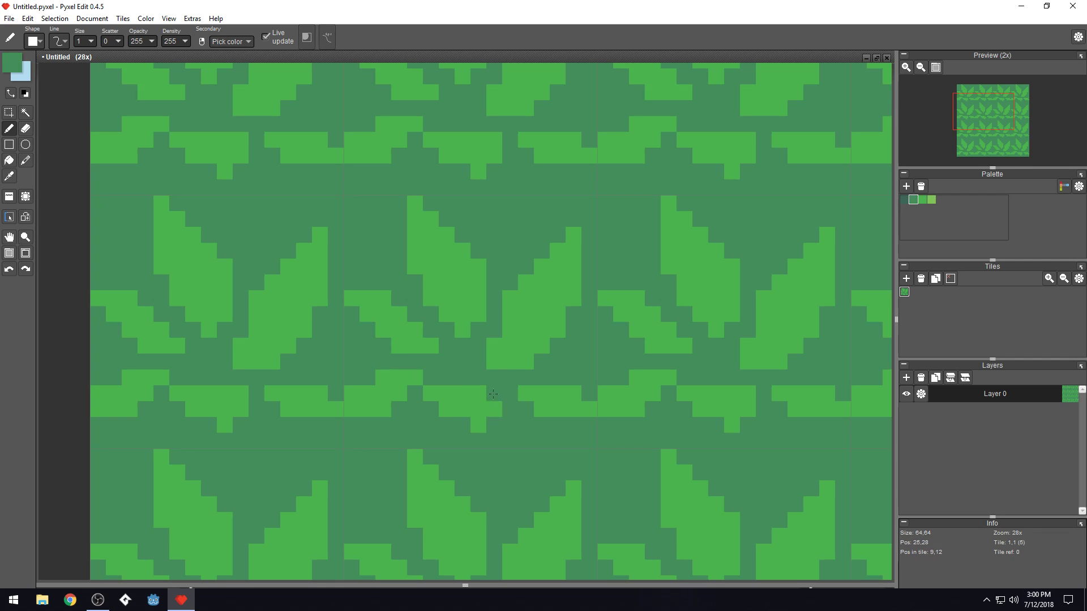
# Square off the middle blade's lower end and shift the right blade's base one pixel to the right
pyautogui.scroll(-3, 529, 378)
pyautogui.keyDown('alt'); pyautogui.click(445, 340); pyautogui.keyUp('alt')
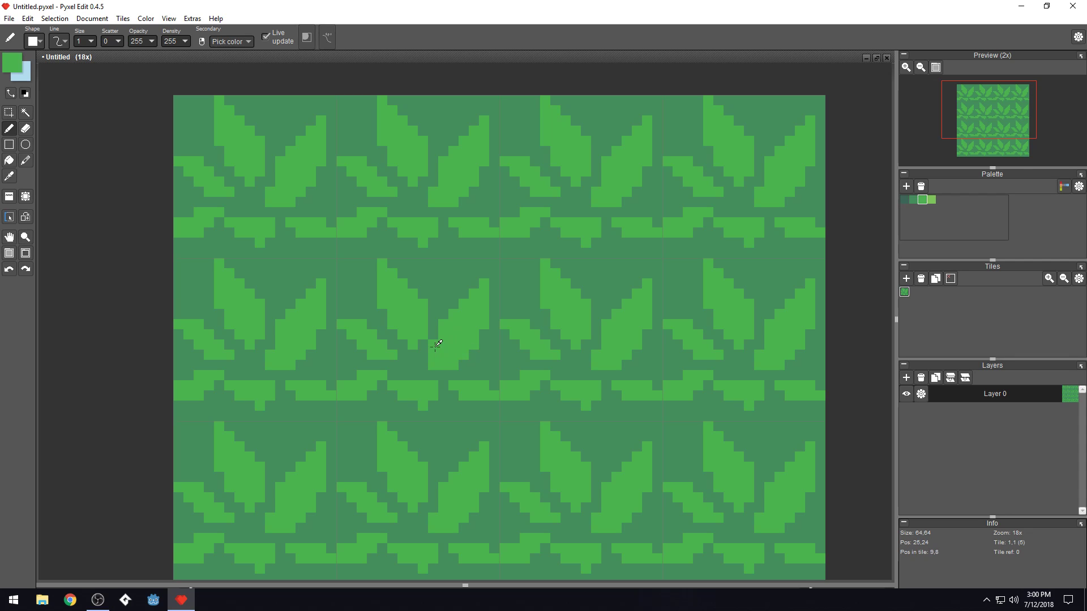
pyautogui.rightClick(435, 347)
pyautogui.moveTo(434, 355); pyautogui.dragTo(438, 369)
pyautogui.rightClick(422, 329)
pyautogui.click(423, 345)
pyautogui.rightClick(471, 355)
pyautogui.click(454, 367)
# Reshape the lower leaf row, leaving a gap beside the middle leaf and extending the right leaf down to a tip
pyautogui.scroll(4, 500, 390)
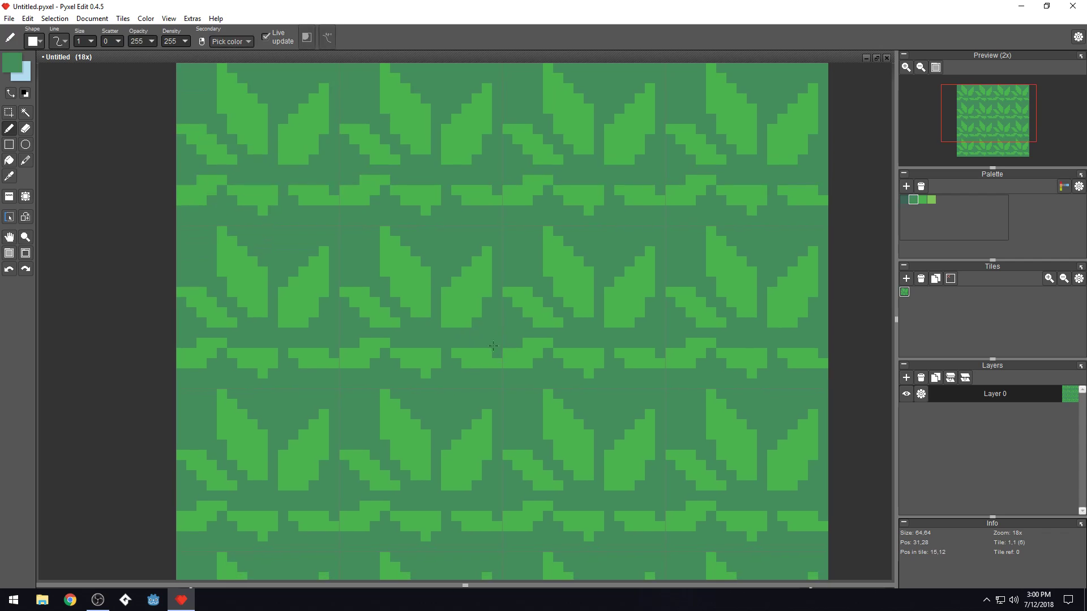
pyautogui.rightClick(456, 376)
pyautogui.moveTo(441, 350)
pyautogui.mouseDown()
pyautogui.moveTo(517, 356)
pyautogui.moveTo(525, 377)
pyautogui.mouseUp()
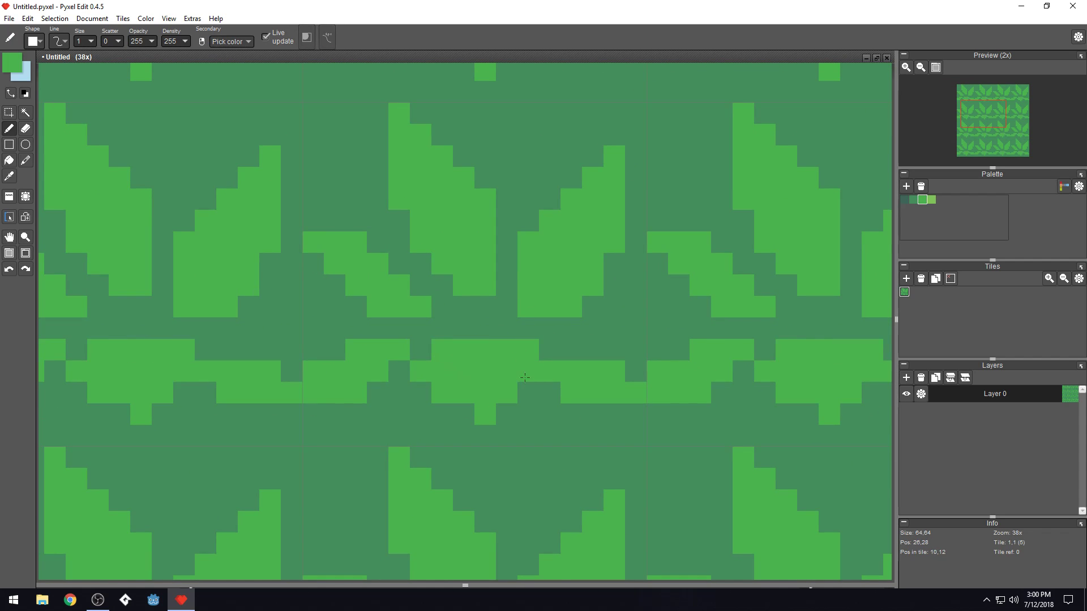
pyautogui.rightClick(549, 351)
pyautogui.click(549, 371)
pyautogui.rightClick(572, 372)
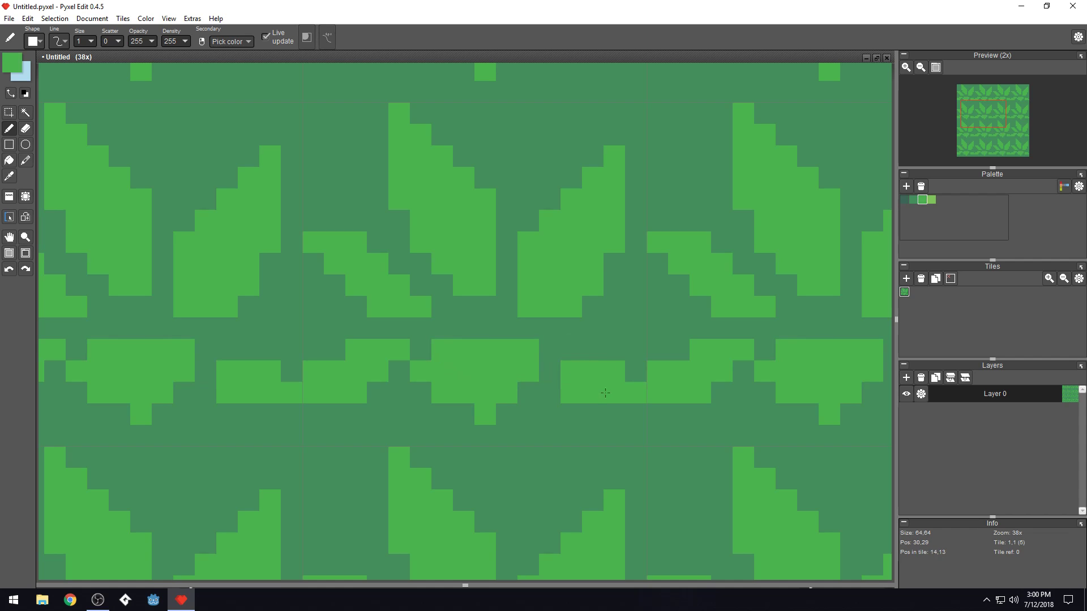
pyautogui.moveTo(593, 413)
pyautogui.mouseDown()
pyautogui.moveTo(639, 424)
pyautogui.moveTo(636, 434)
pyautogui.mouseUp()
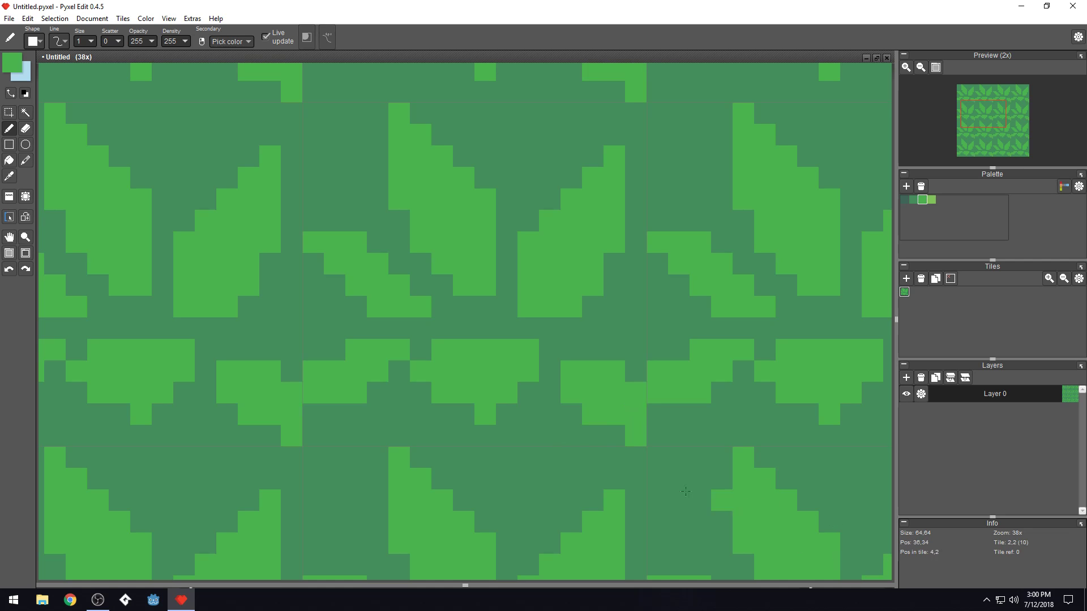
# Draw a small two-pixel-wide blade above the right blade, crossing the tile's top edge, in the blade green
pyautogui.scroll(-5, 632, 463)
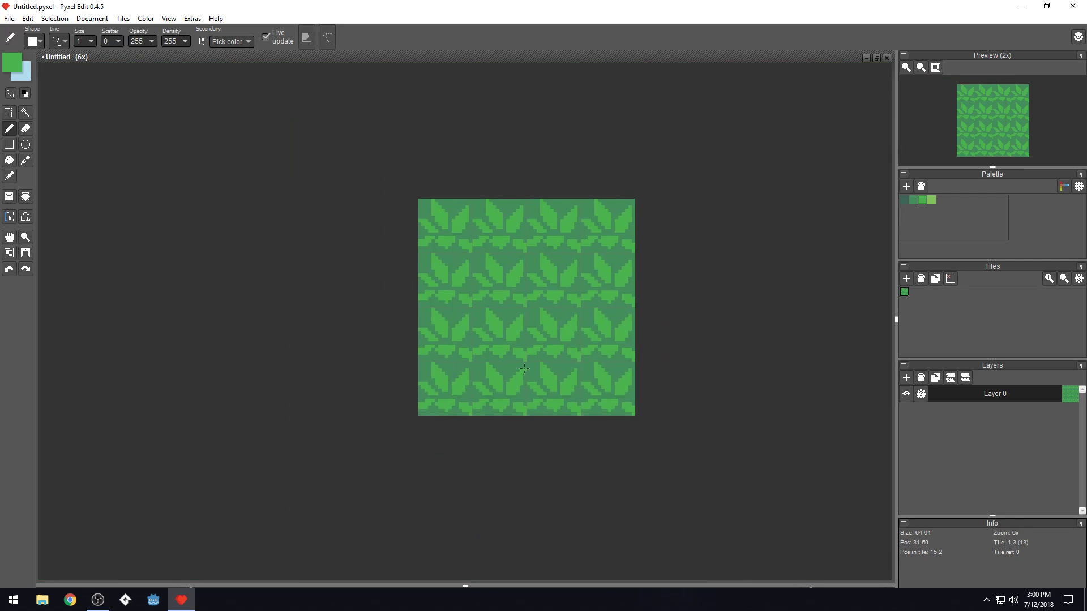
pyautogui.scroll(2, 571, 347)
pyautogui.scroll(2, 538, 340)
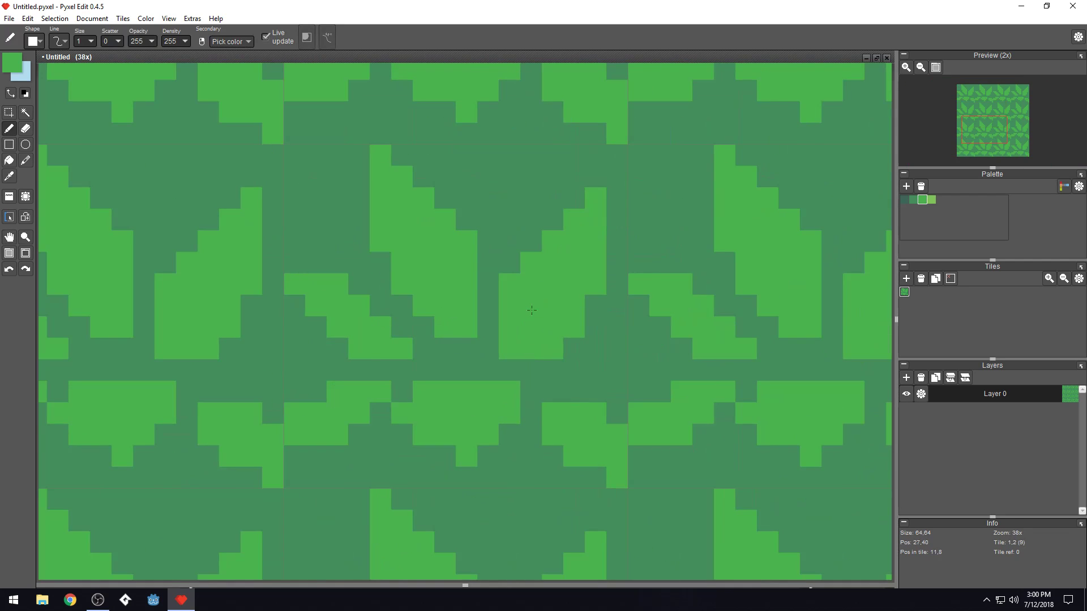
pyautogui.scroll(-1, 518, 265)
pyautogui.scroll(3, 517, 249)
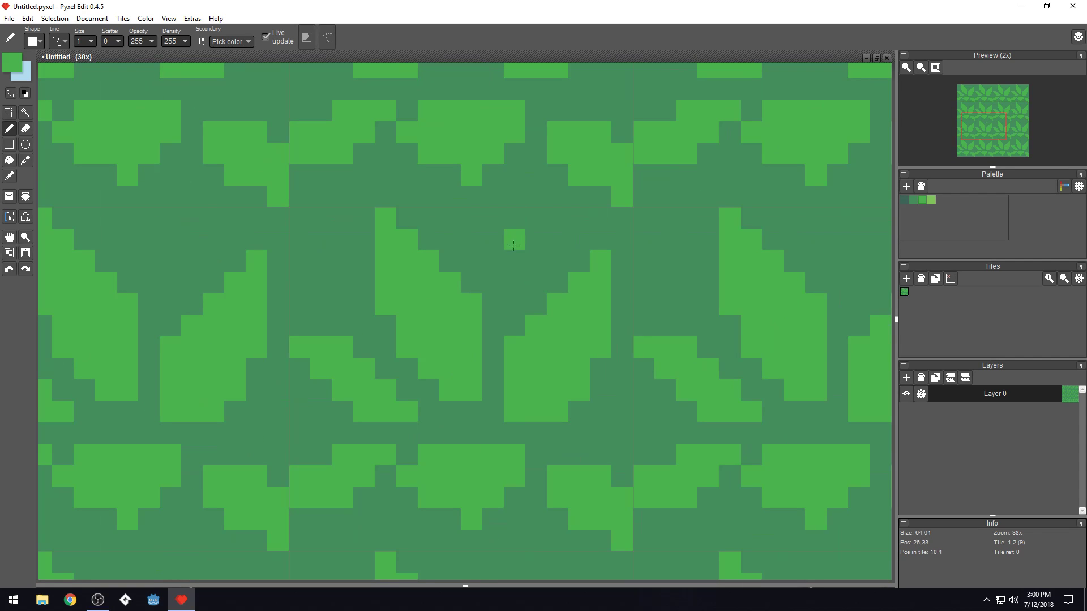
pyautogui.moveTo(506, 252)
pyautogui.mouseDown()
pyautogui.moveTo(514, 215)
pyautogui.moveTo(536, 218)
pyautogui.moveTo(537, 196)
pyautogui.mouseUp()
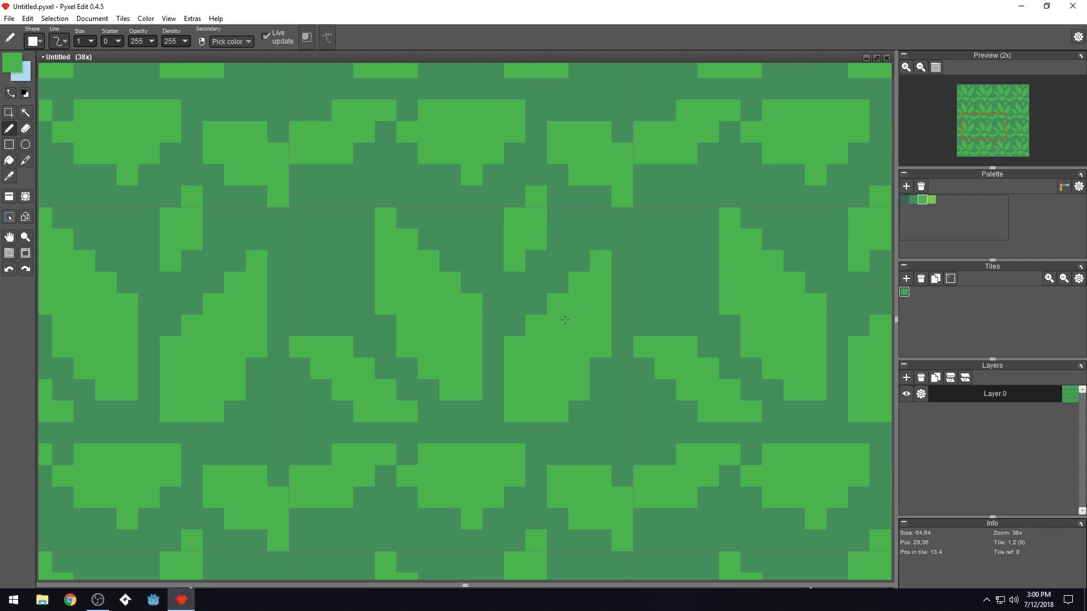
# Widen the small upper blade by one pixel on its left side and extend its upper end into a one-pixel tip
pyautogui.scroll(-10, 570, 335)
pyautogui.scroll(8, 585, 335)
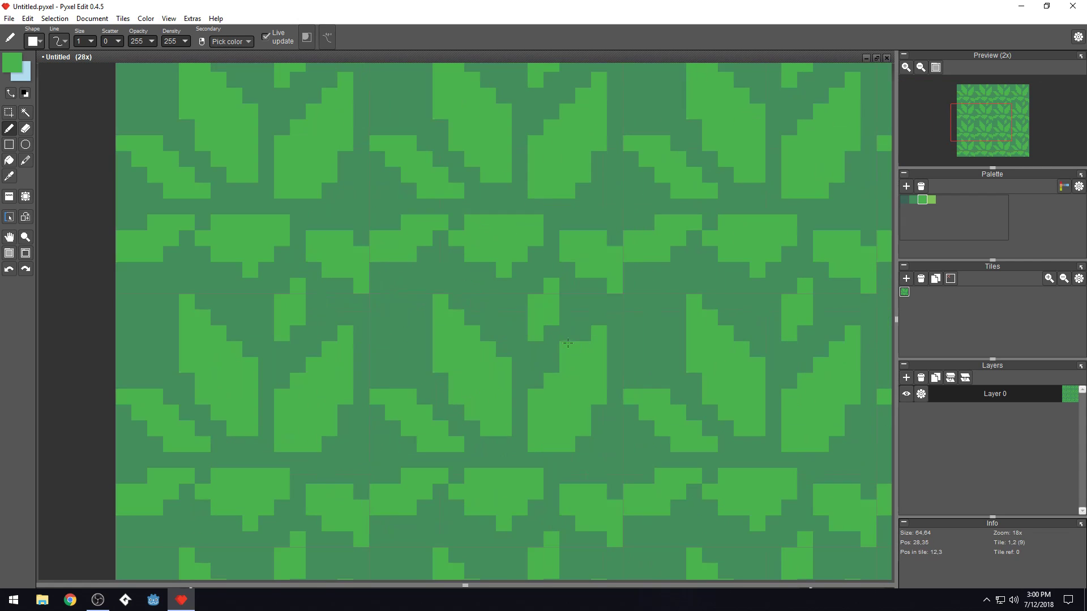
pyautogui.rightClick(504, 334)
pyautogui.click(520, 333)
pyautogui.rightClick(534, 318)
pyautogui.click(519, 333)
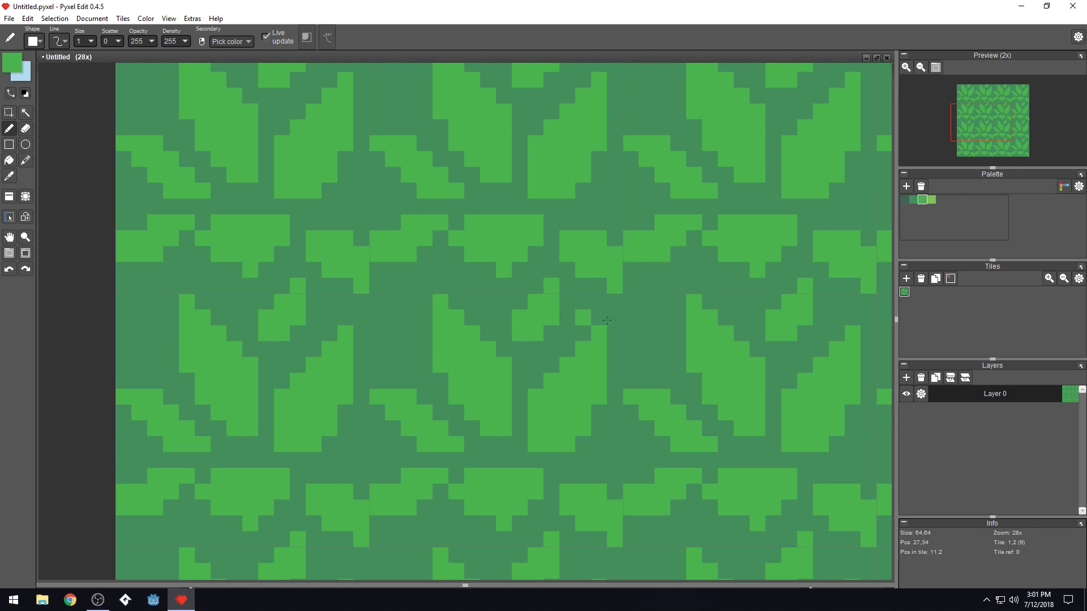
pyautogui.click(536, 286)
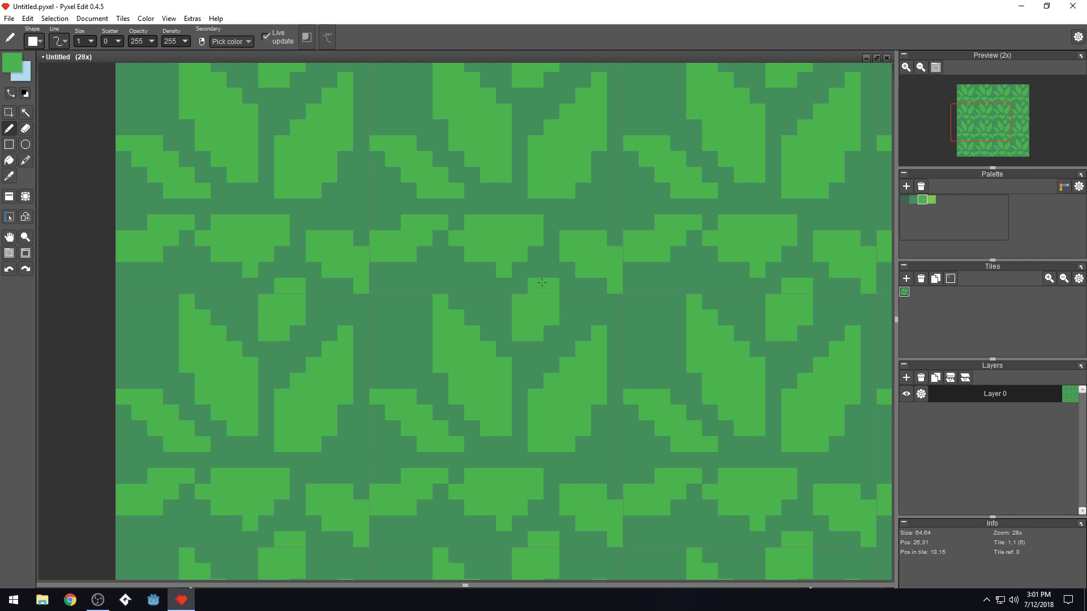
pyautogui.click(551, 270)
pyautogui.rightClick(575, 287)
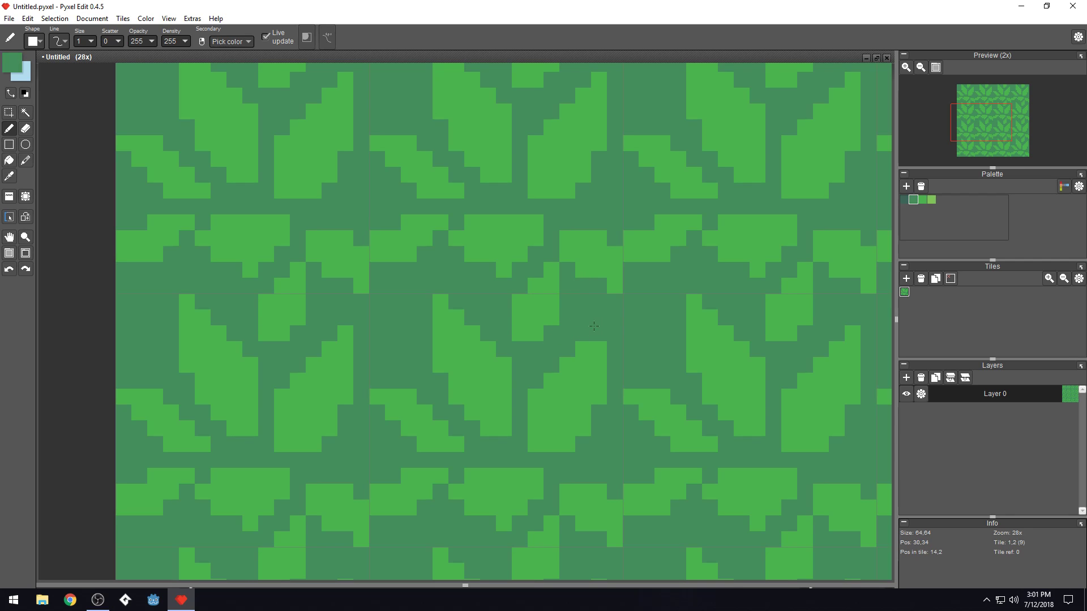
# Add a small leaf three pixels wide and two pixels high to the left of the middle blade's upper half
pyautogui.rightClick(441, 332)
pyautogui.click(400, 318)
pyautogui.click(409, 333)
pyautogui.click(409, 350)
pyautogui.click(393, 334)
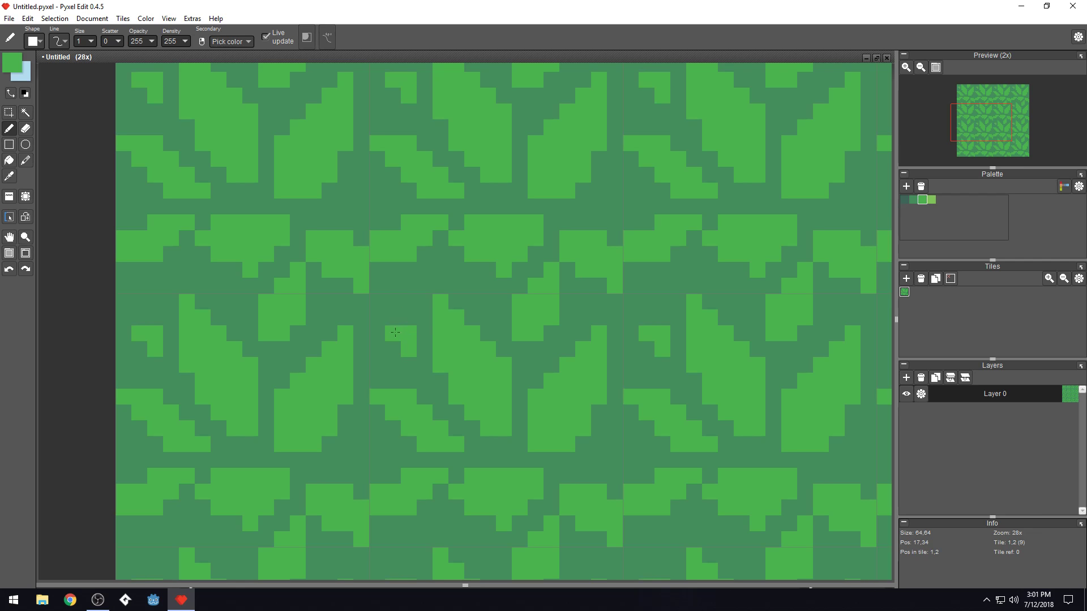
pyautogui.click(393, 349)
pyautogui.click(377, 334)
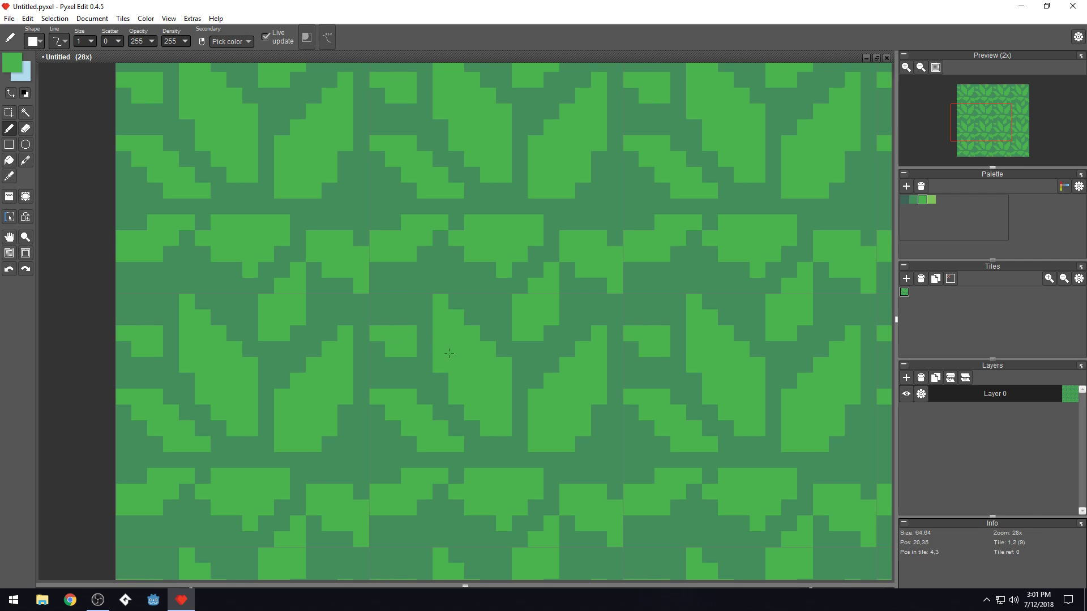
# Paint over the whole row of small leaves beneath the blades with the background green
pyautogui.scroll(-6, 559, 388)
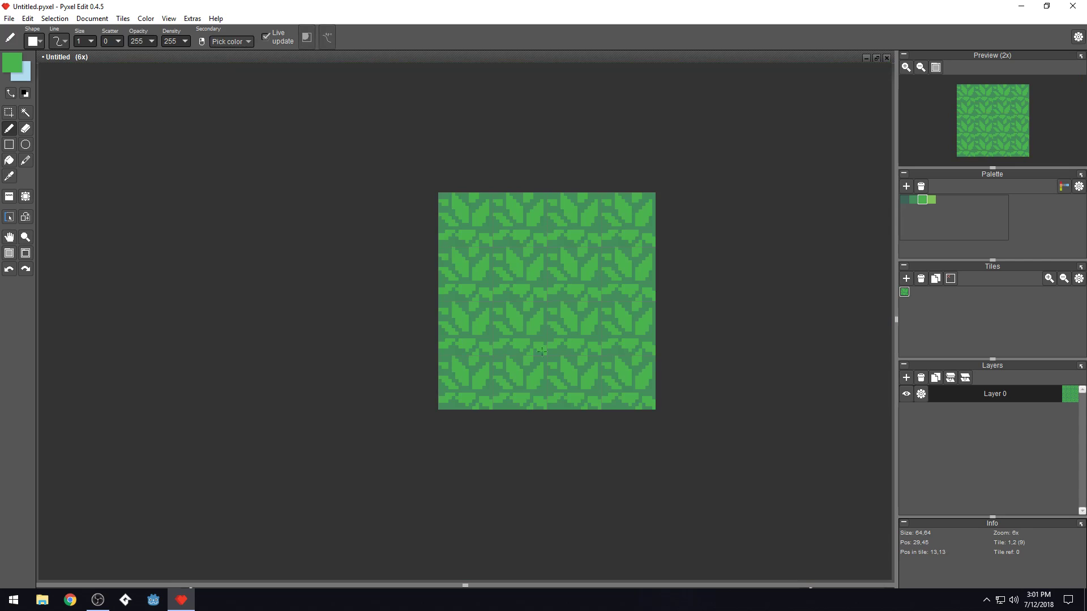
pyautogui.scroll(-1, 559, 388)
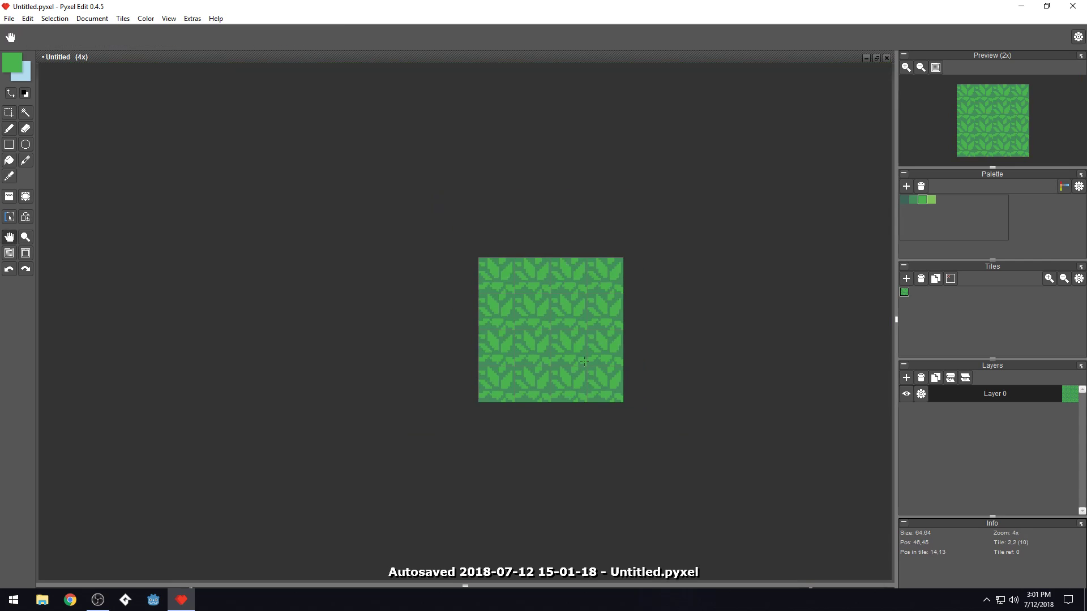
pyautogui.scroll(4, 572, 395)
pyautogui.scroll(3, 527, 324)
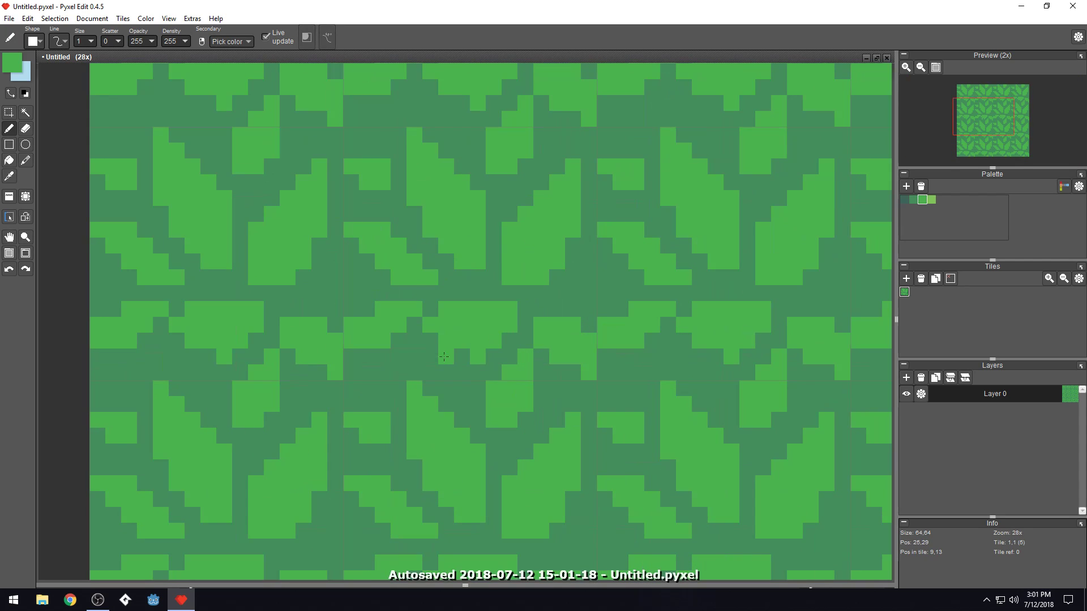
pyautogui.scroll(-2, 438, 401)
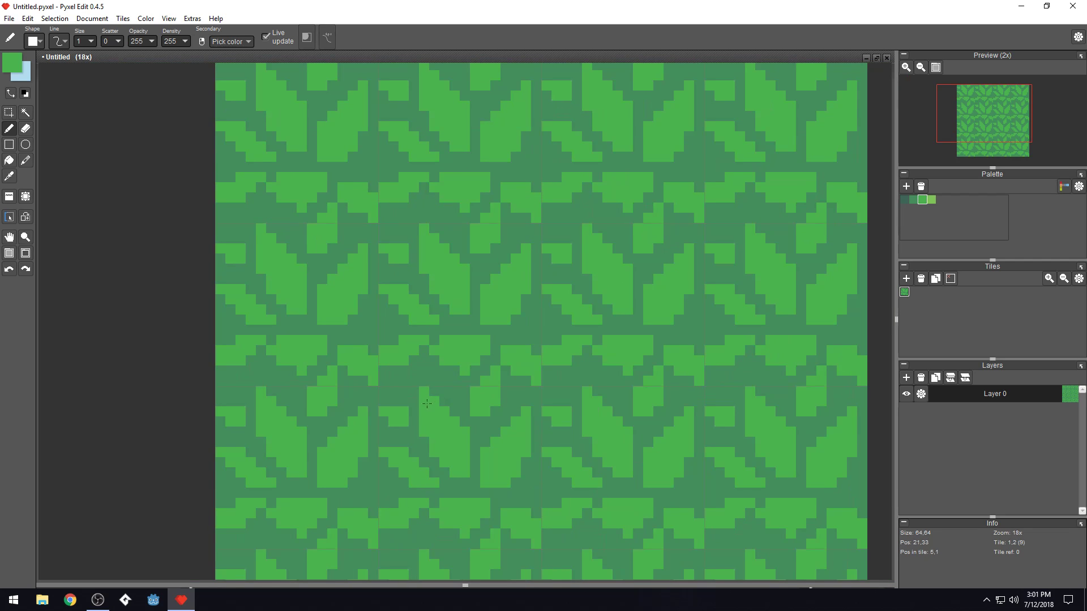
pyautogui.scroll(1, 417, 403)
pyautogui.scroll(-1, 450, 397)
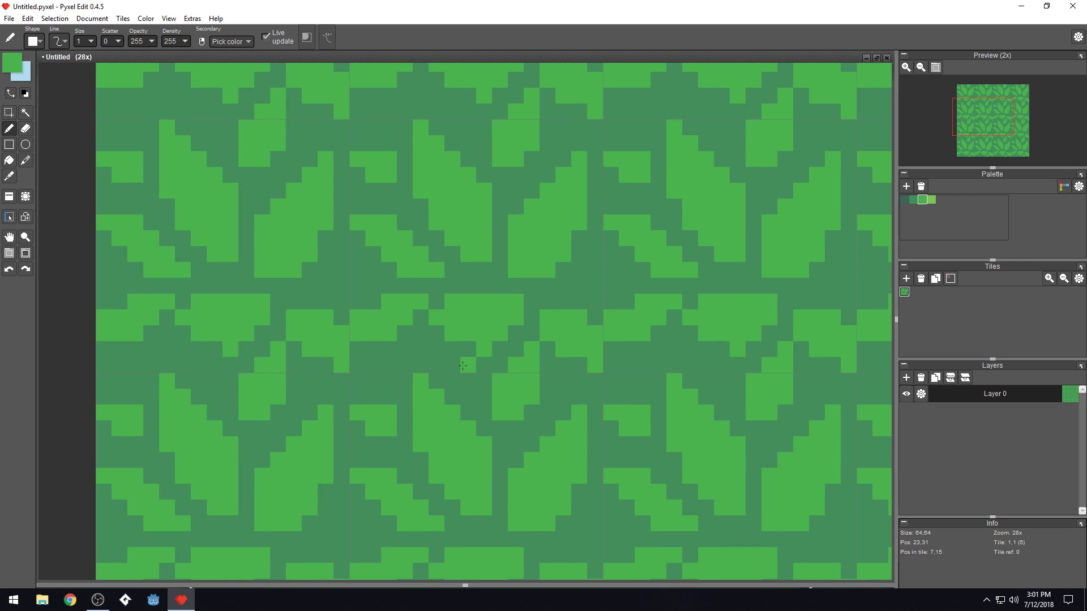
pyautogui.scroll(-1, 457, 366)
pyautogui.scroll(2, 458, 363)
pyautogui.rightClick(479, 279)
pyautogui.moveTo(465, 307)
pyautogui.mouseDown()
pyautogui.moveTo(448, 337)
pyautogui.moveTo(470, 306)
pyautogui.moveTo(438, 331)
pyautogui.moveTo(503, 315)
pyautogui.moveTo(485, 338)
pyautogui.moveTo(508, 311)
pyautogui.moveTo(519, 322)
pyautogui.mouseUp()
pyautogui.moveTo(446, 310)
pyautogui.mouseDown()
pyautogui.moveTo(391, 320)
pyautogui.moveTo(377, 339)
pyautogui.moveTo(375, 325)
pyautogui.moveTo(434, 304)
pyautogui.moveTo(421, 312)
pyautogui.moveTo(566, 350)
pyautogui.moveTo(575, 349)
pyautogui.moveTo(552, 322)
pyautogui.moveTo(581, 349)
pyautogui.moveTo(583, 325)
pyautogui.moveTo(609, 362)
pyautogui.moveTo(581, 327)
pyautogui.mouseUp()
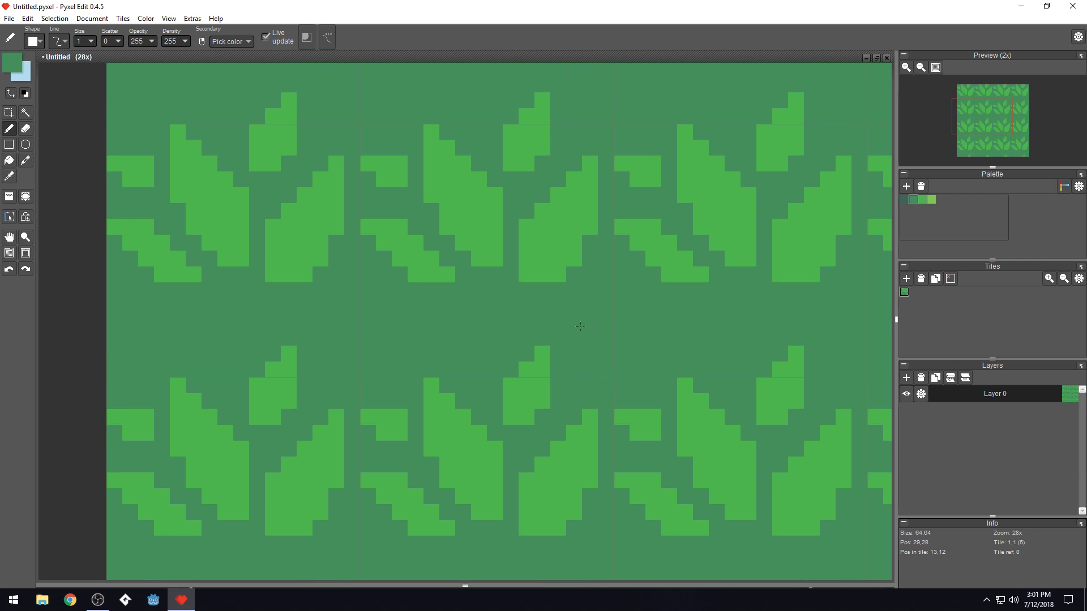
# Draw an upright blade three pixels wide in the emptied lower band, crossing the tile's left edge, with a one-pixel upper tip
pyautogui.rightClick(527, 370)
pyautogui.click(464, 336)
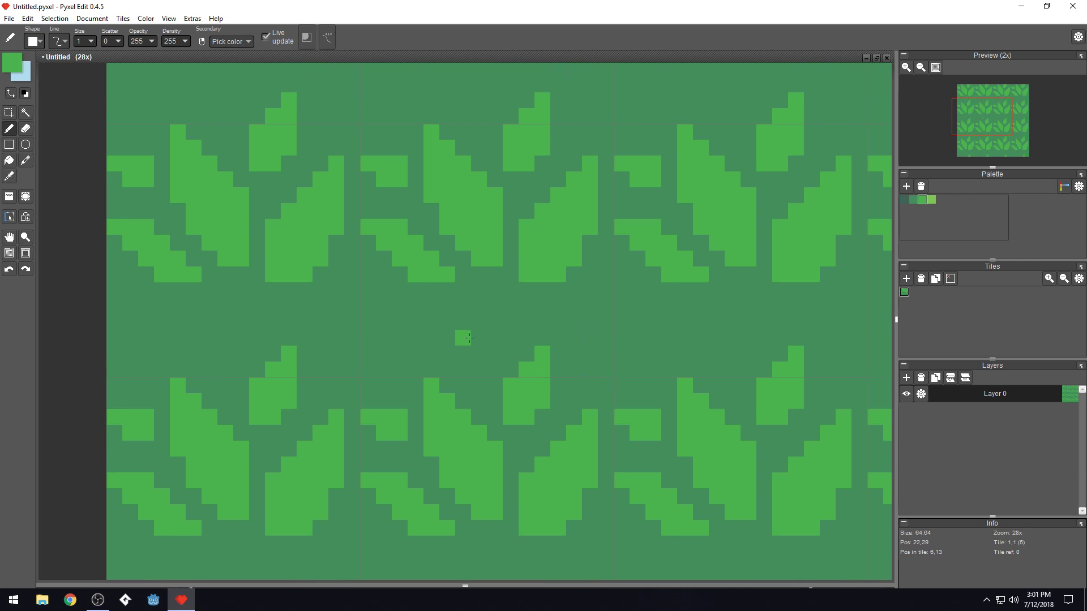
pyautogui.moveTo(415, 337)
pyautogui.mouseDown()
pyautogui.moveTo(424, 336)
pyautogui.moveTo(465, 335)
pyautogui.moveTo(377, 337)
pyautogui.moveTo(460, 313)
pyautogui.moveTo(401, 324)
pyautogui.mouseUp()
pyautogui.rightClick(456, 322)
pyautogui.moveTo(401, 324)
pyautogui.mouseDown()
pyautogui.moveTo(435, 375)
pyautogui.moveTo(380, 331)
pyautogui.moveTo(339, 274)
pyautogui.moveTo(345, 281)
pyautogui.moveTo(351, 268)
pyautogui.moveTo(336, 267)
pyautogui.moveTo(340, 293)
pyautogui.moveTo(360, 292)
pyautogui.moveTo(356, 333)
pyautogui.moveTo(372, 357)
pyautogui.moveTo(382, 313)
pyautogui.mouseUp()
pyautogui.rightClick(445, 420)
pyautogui.rightClick(352, 261)
pyautogui.rightClick(352, 291)
pyautogui.click(367, 291)
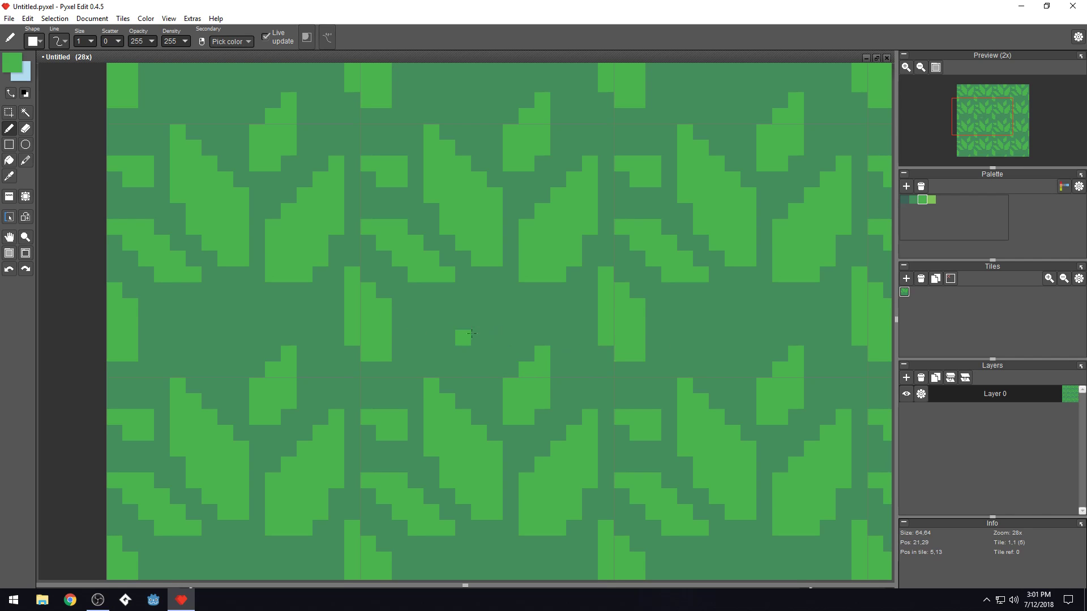
# Draw a slanted leaf rising to the right beside the upright blade in the lower band and smooth its edges
pyautogui.moveTo(431, 321)
pyautogui.mouseDown()
pyautogui.moveTo(419, 351)
pyautogui.moveTo(446, 328)
pyautogui.moveTo(446, 347)
pyautogui.moveTo(466, 307)
pyautogui.moveTo(464, 342)
pyautogui.moveTo(479, 304)
pyautogui.moveTo(510, 308)
pyautogui.mouseUp()
pyautogui.click(474, 312)
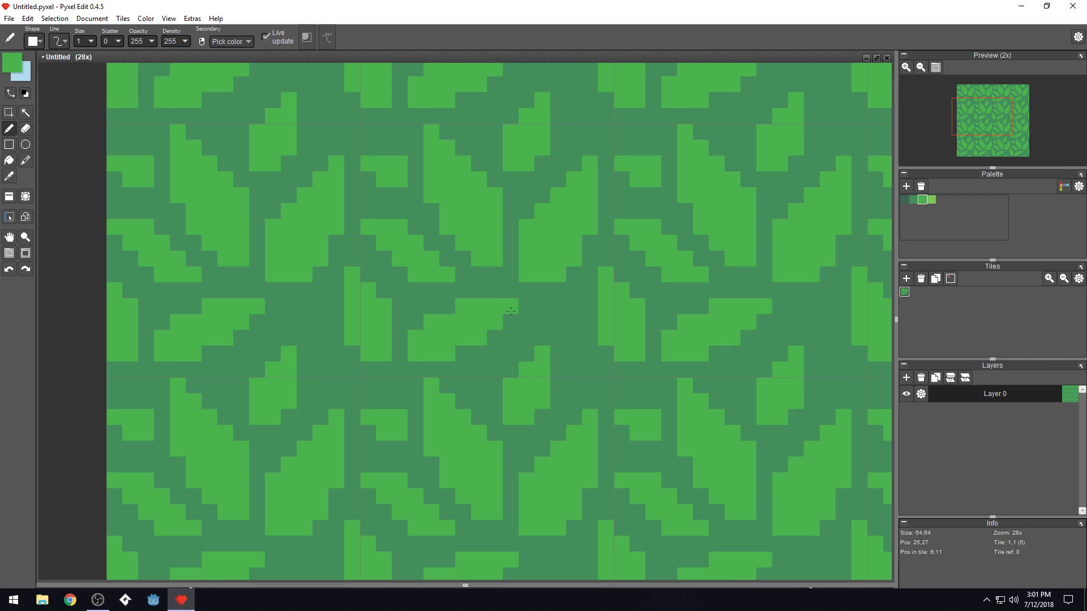
pyautogui.click(448, 308)
pyautogui.rightClick(462, 289)
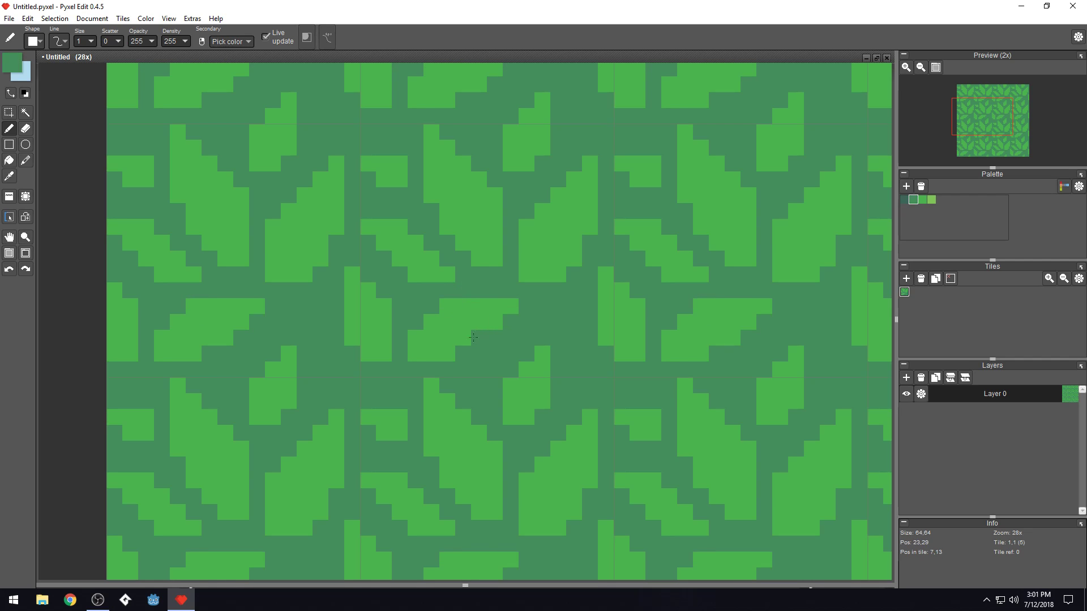
pyautogui.rightClick(470, 327)
pyautogui.click(464, 353)
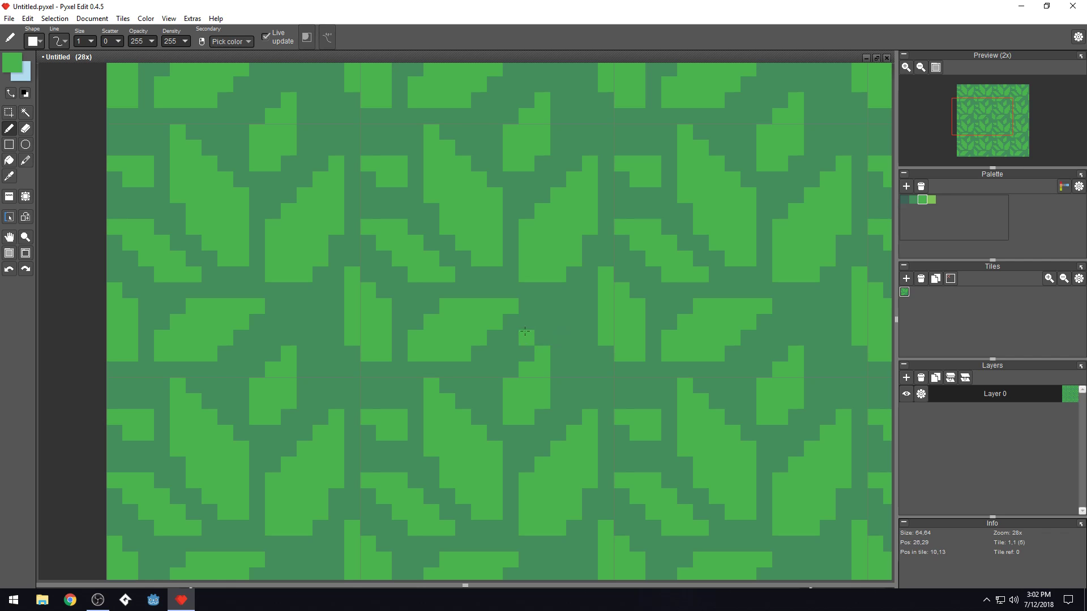
# Widen the small upper blade by one pixel on its right side and raise its tip by one pixel
pyautogui.scroll(-6, 498, 328)
pyautogui.scroll(-2, 501, 355)
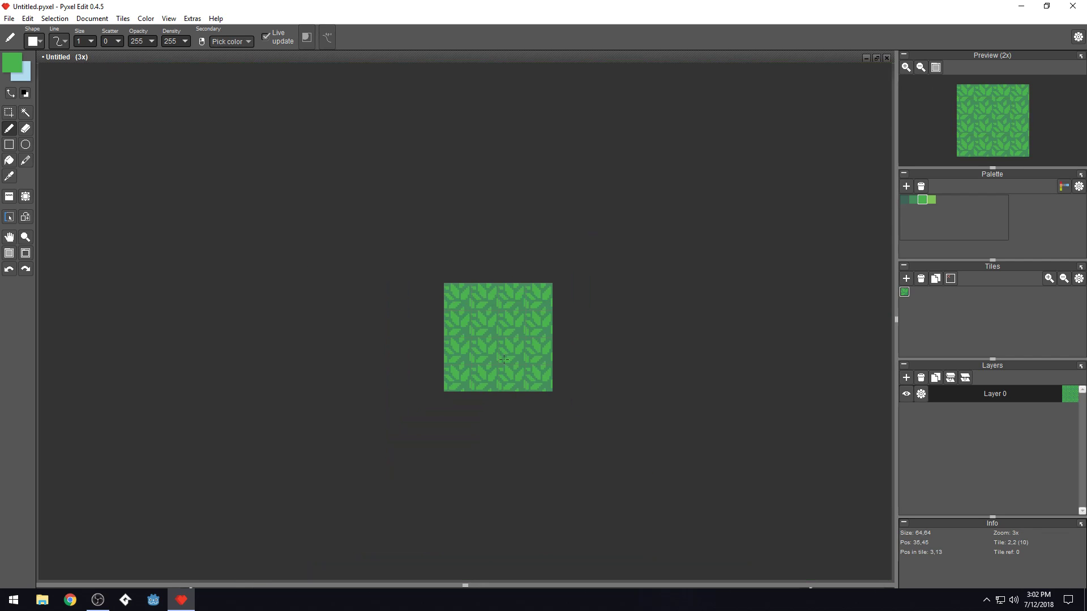
pyautogui.scroll(8, 485, 326)
pyautogui.press('space')
pyautogui.moveTo(678, 388); pyautogui.dragTo(496, 352)
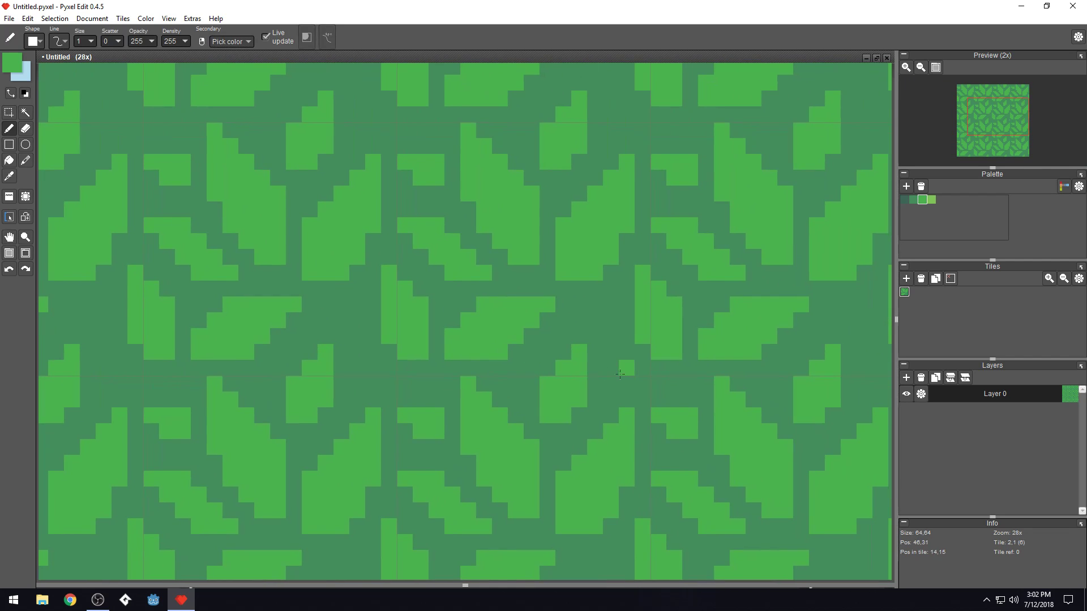
pyautogui.moveTo(595, 383)
pyautogui.mouseDown()
pyautogui.moveTo(591, 332)
pyautogui.moveTo(607, 374)
pyautogui.mouseUp()
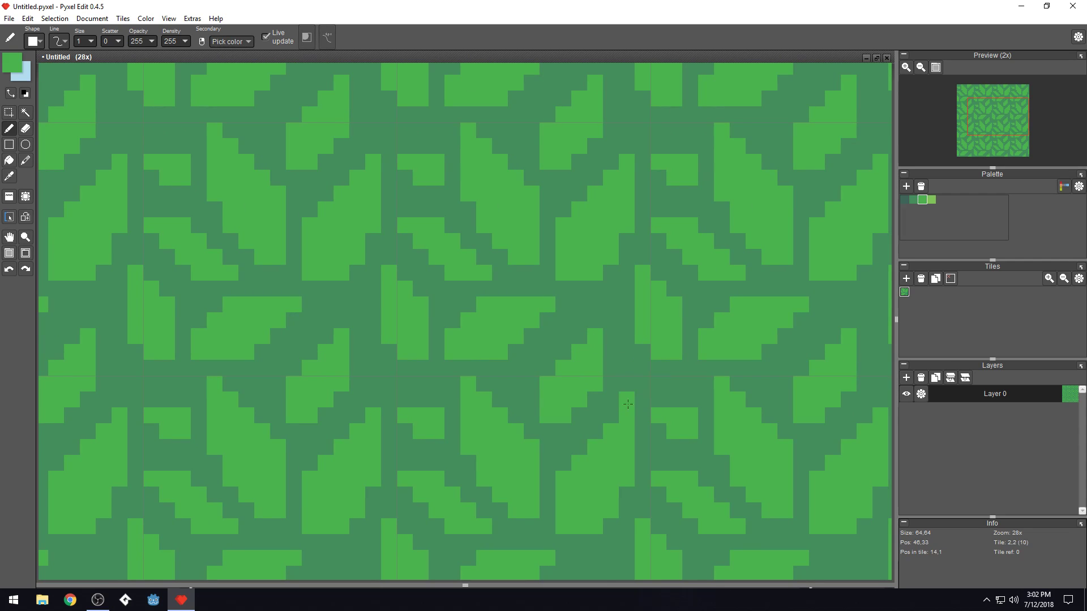
pyautogui.scroll(-10, 642, 400)
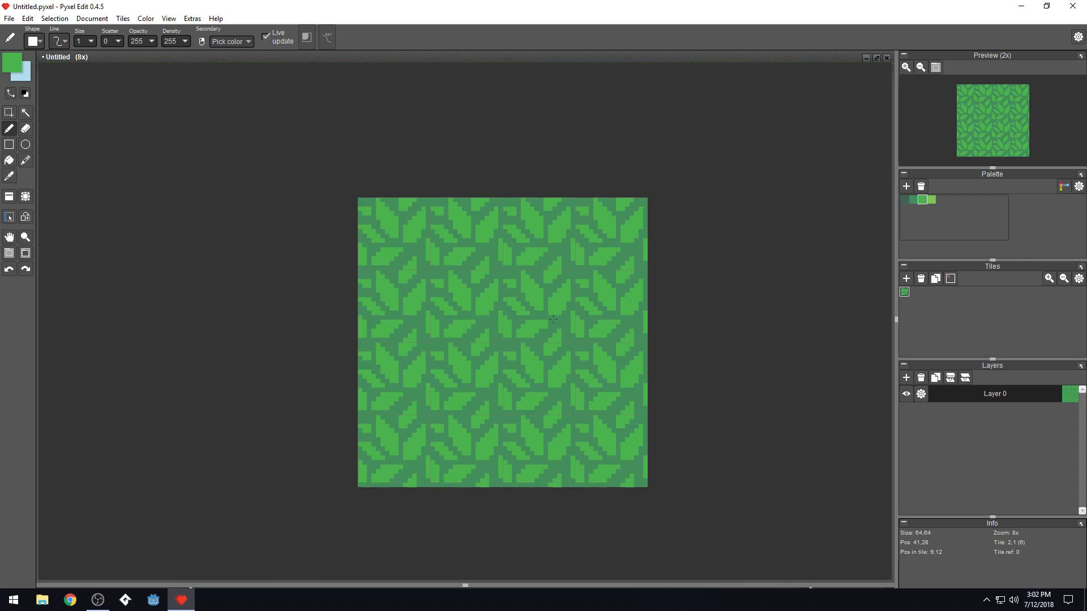
pyautogui.scroll(4, 547, 347)
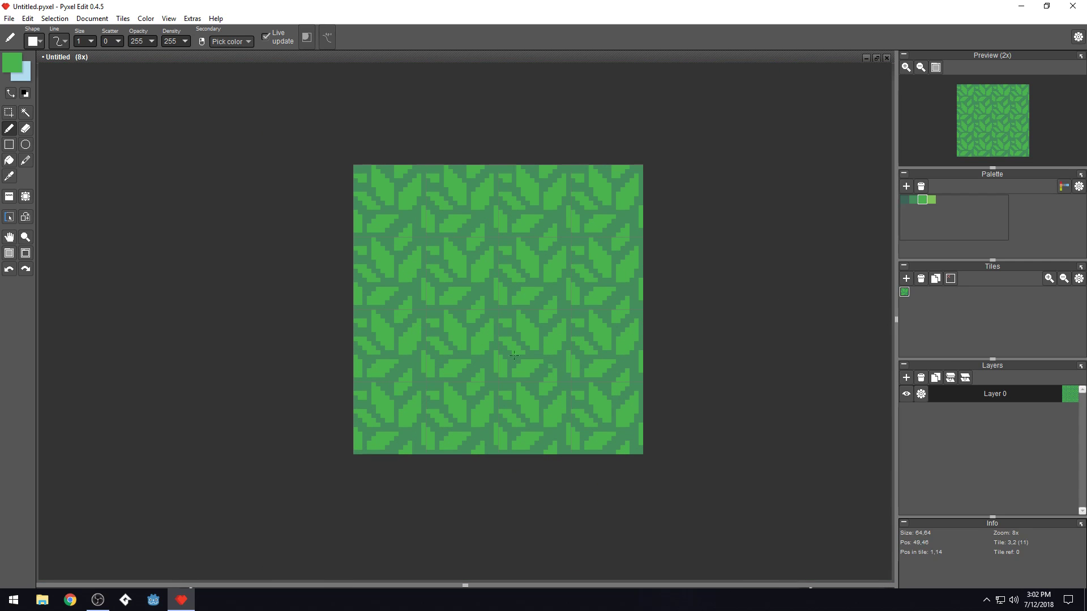
pyautogui.scroll(1, 530, 360)
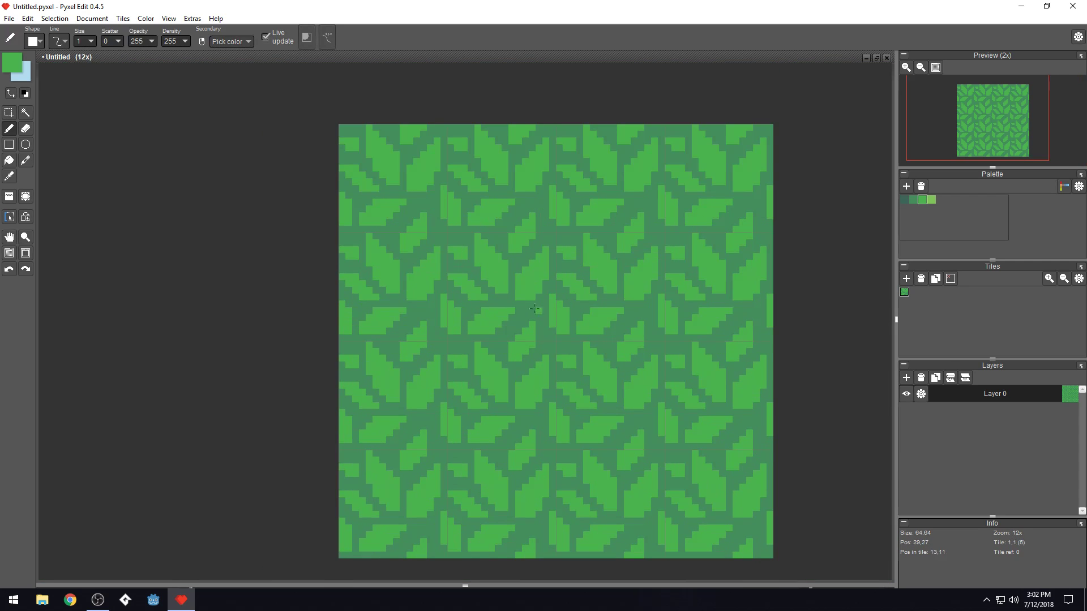
# Extend the small leaf beside the large left-leaning blade upward to the tile's top edge, ending in a one-pixel tip
pyautogui.scroll(1, 539, 311)
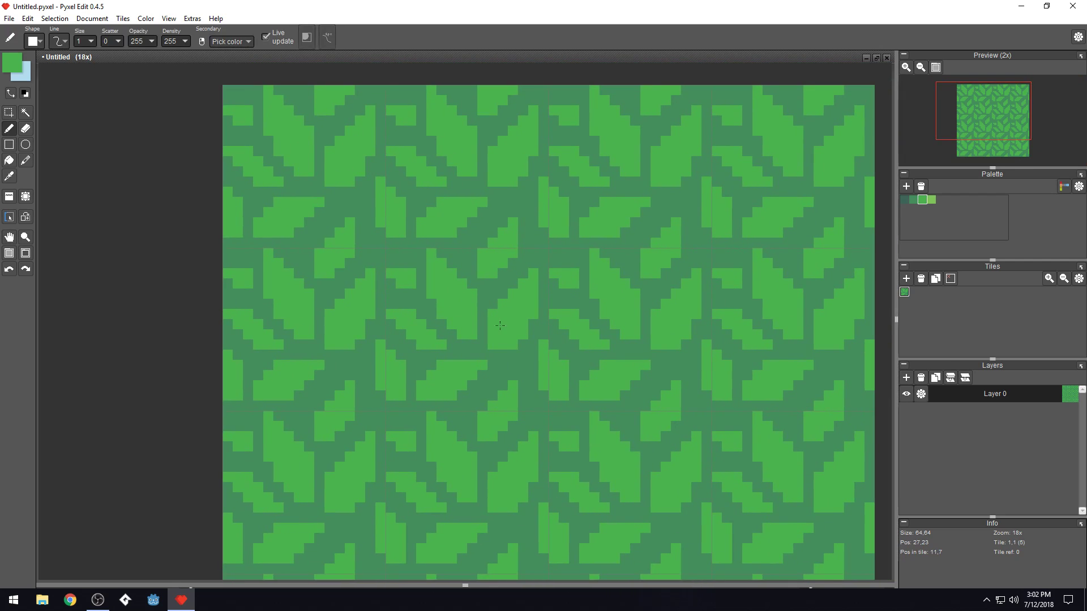
pyautogui.scroll(-3, 500, 326)
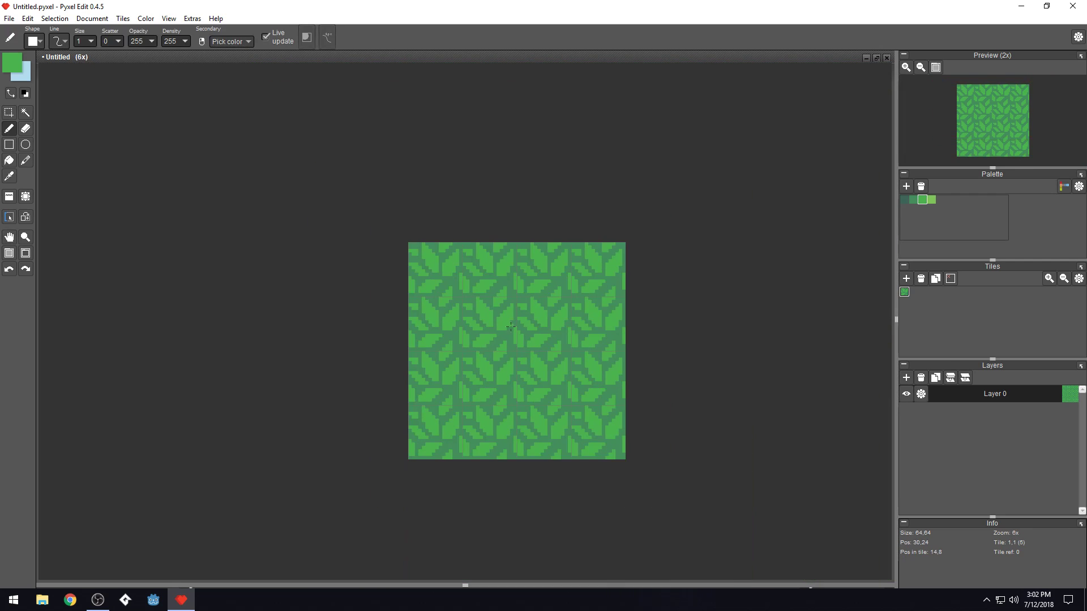
pyautogui.click(914, 200)
pyautogui.click(929, 201)
pyautogui.click(924, 202)
pyautogui.scroll(4, 459, 321)
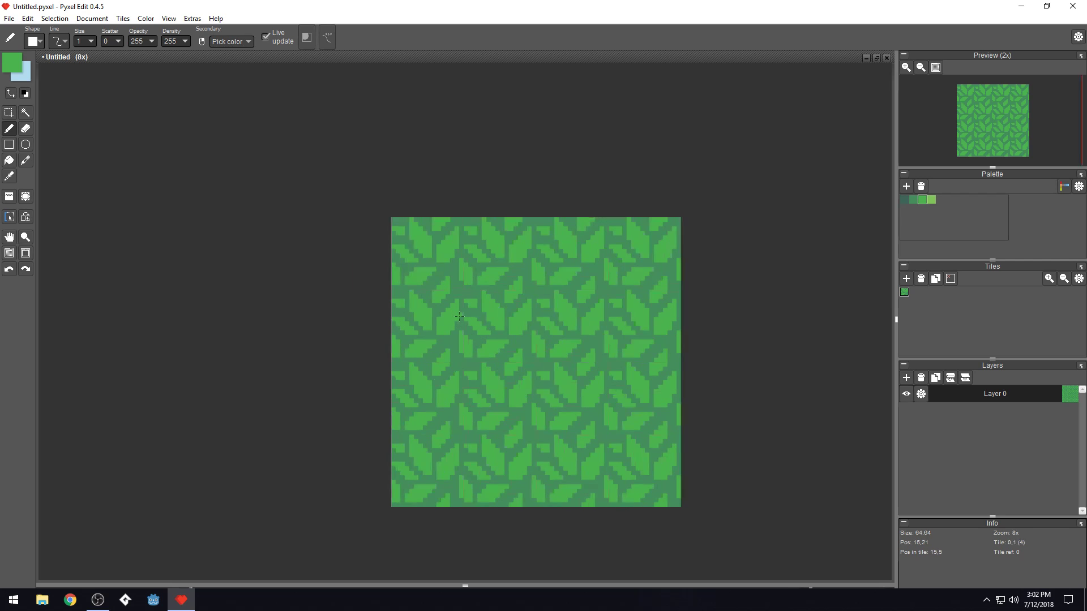
pyautogui.scroll(1, 483, 352)
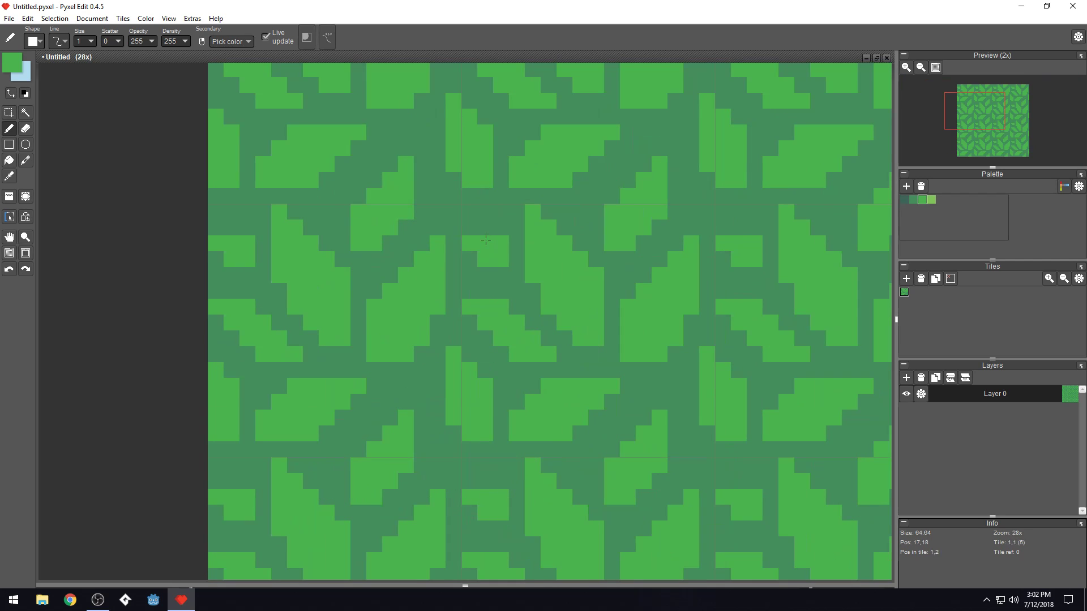
pyautogui.moveTo(487, 228)
pyautogui.mouseDown()
pyautogui.moveTo(469, 228)
pyautogui.moveTo(470, 211)
pyautogui.mouseUp()
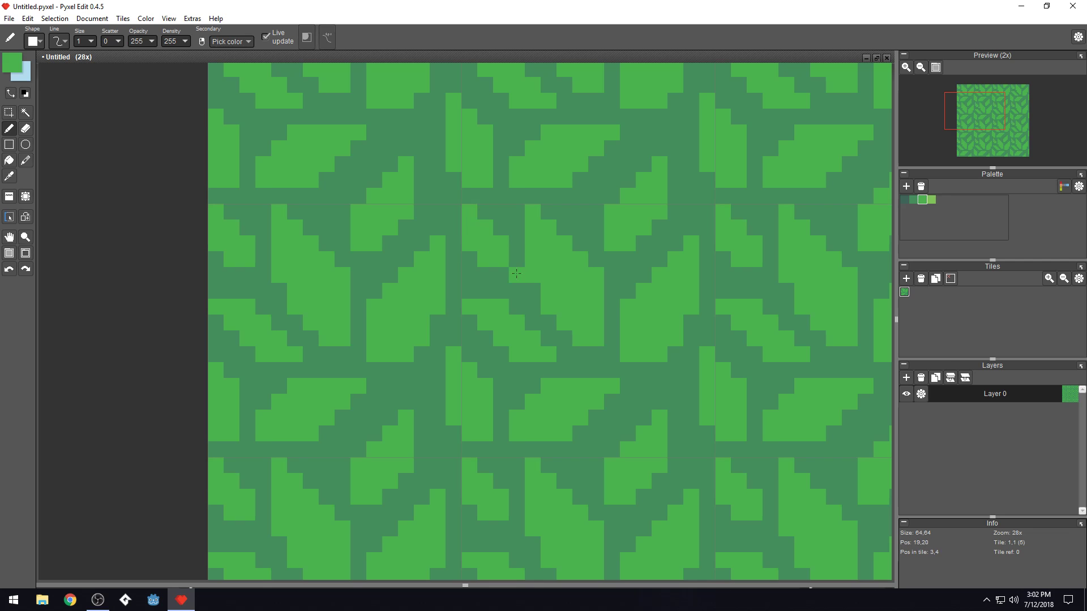
# Paint over the small slanted leaf beneath the extended leaf with the background green
pyautogui.scroll(-1, 488, 313)
pyautogui.scroll(1, 485, 315)
pyautogui.rightClick(504, 291)
pyautogui.moveTo(472, 304)
pyautogui.mouseDown()
pyautogui.moveTo(502, 311)
pyautogui.moveTo(483, 314)
pyautogui.moveTo(487, 322)
pyautogui.moveTo(517, 322)
pyautogui.moveTo(550, 363)
pyautogui.mouseUp()
pyautogui.rightClick(486, 400)
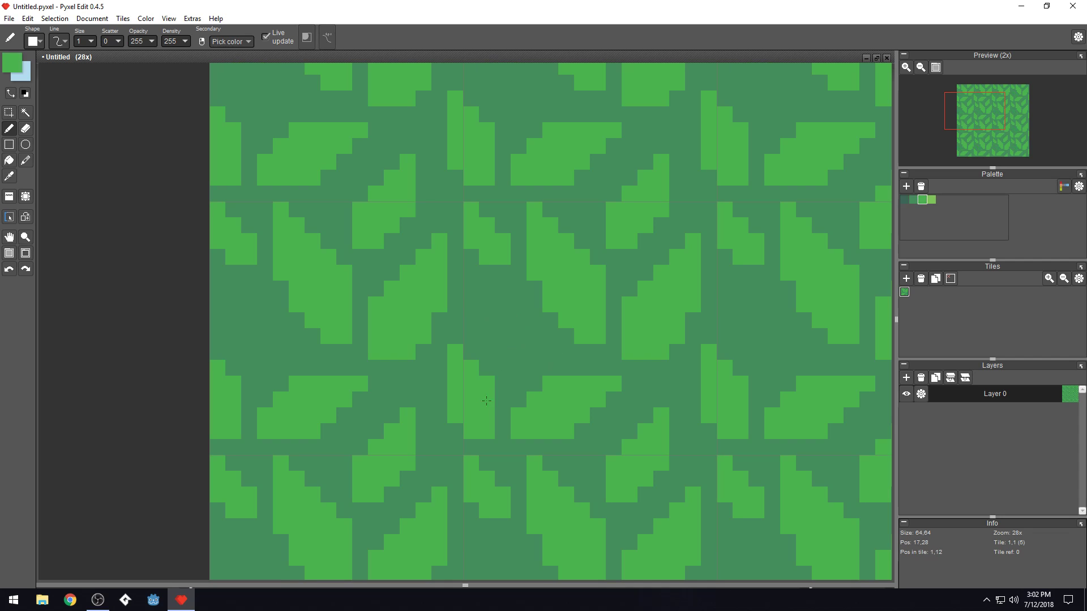
# Draw a small right-leaning leaf three pixels wide and five pixels tall in the cleared gap, with a one-pixel base
pyautogui.moveTo(501, 337)
pyautogui.mouseDown()
pyautogui.moveTo(487, 334)
pyautogui.moveTo(502, 304)
pyautogui.moveTo(519, 304)
pyautogui.moveTo(519, 288)
pyautogui.moveTo(531, 326)
pyautogui.mouseUp()
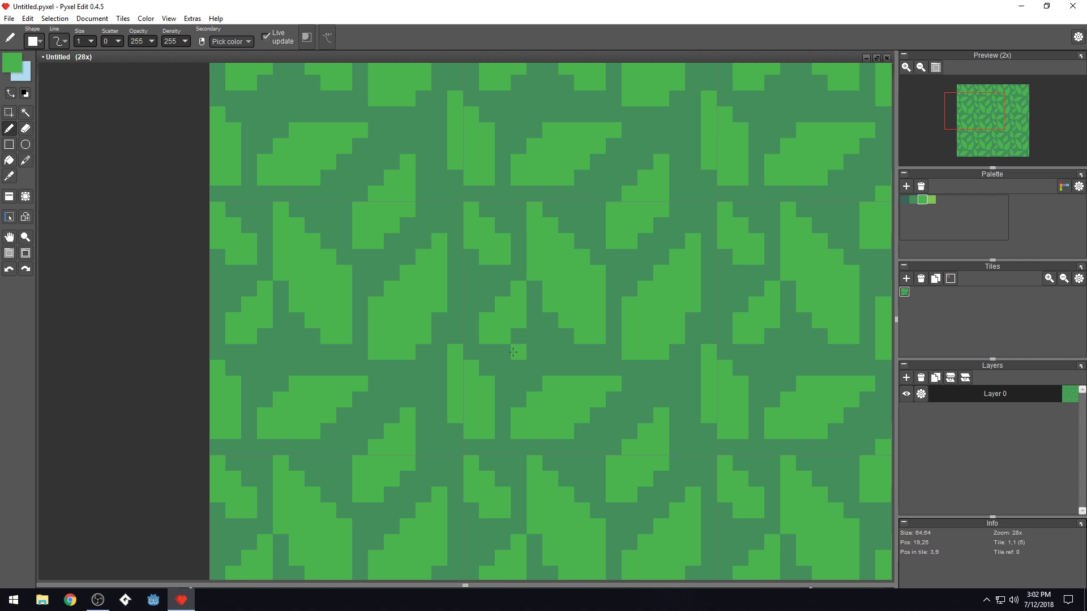
pyautogui.scroll(-2, 527, 353)
pyautogui.click(509, 342)
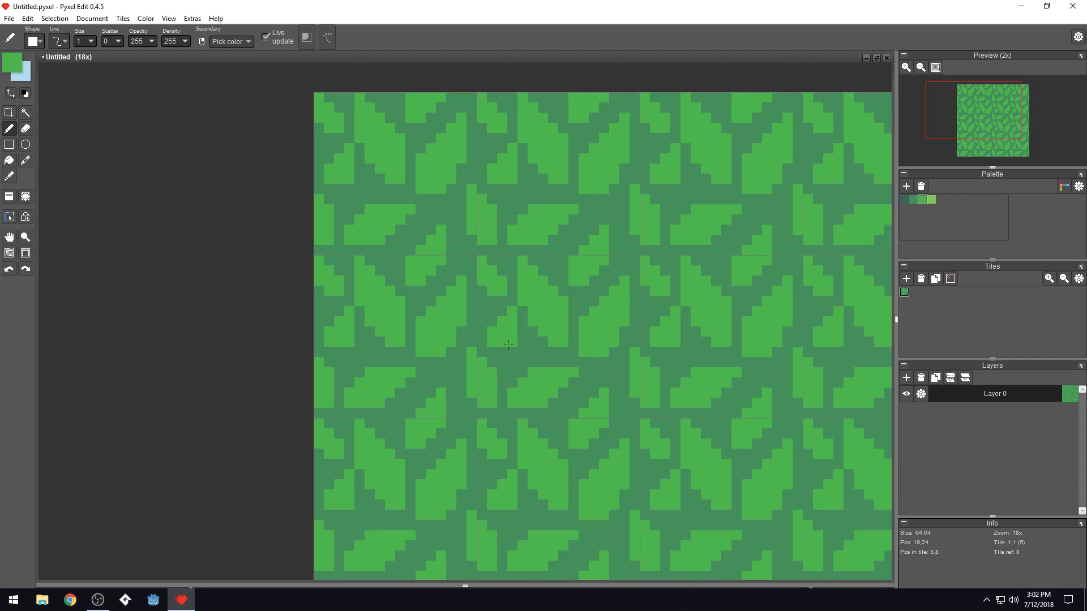
pyautogui.click(506, 348)
pyautogui.scroll(-5, 545, 394)
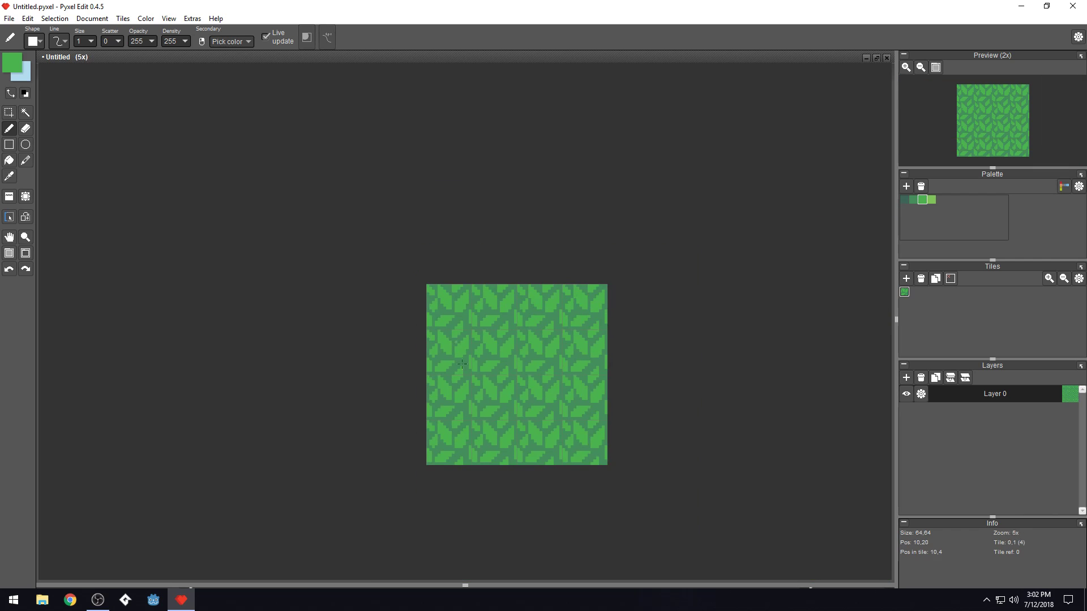
# Shorten the large left-leaning blade by two pixel rows at its base, then reshape its lower left edge and round both base corners
pyautogui.scroll(6, 518, 402)
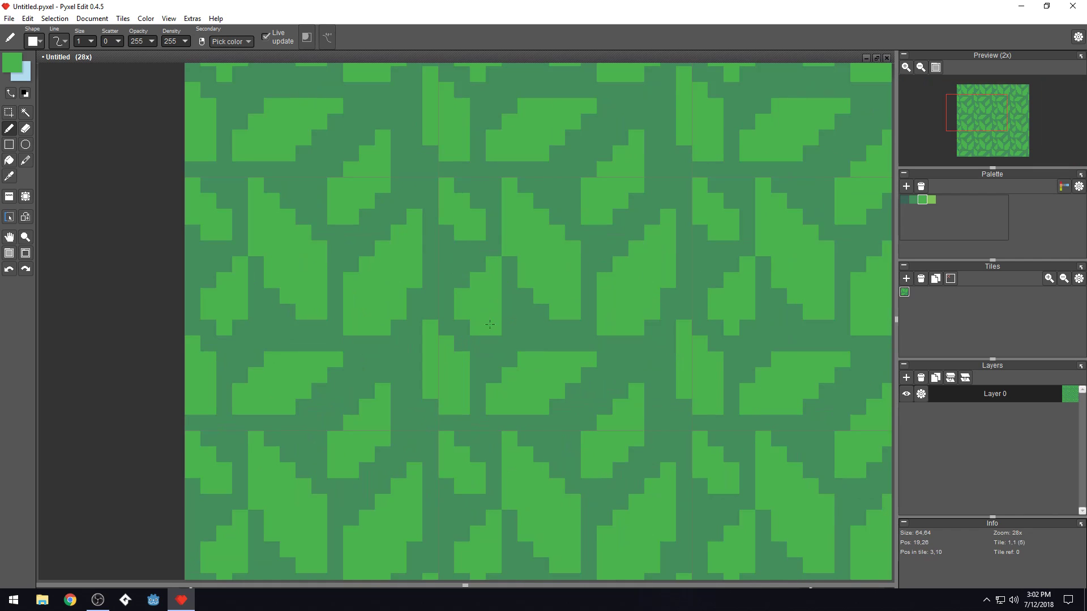
pyautogui.rightClick(509, 262)
pyautogui.moveTo(509, 261)
pyautogui.mouseDown()
pyautogui.moveTo(540, 298)
pyautogui.moveTo(575, 307)
pyautogui.moveTo(566, 262)
pyautogui.mouseUp()
pyautogui.rightClick(566, 263)
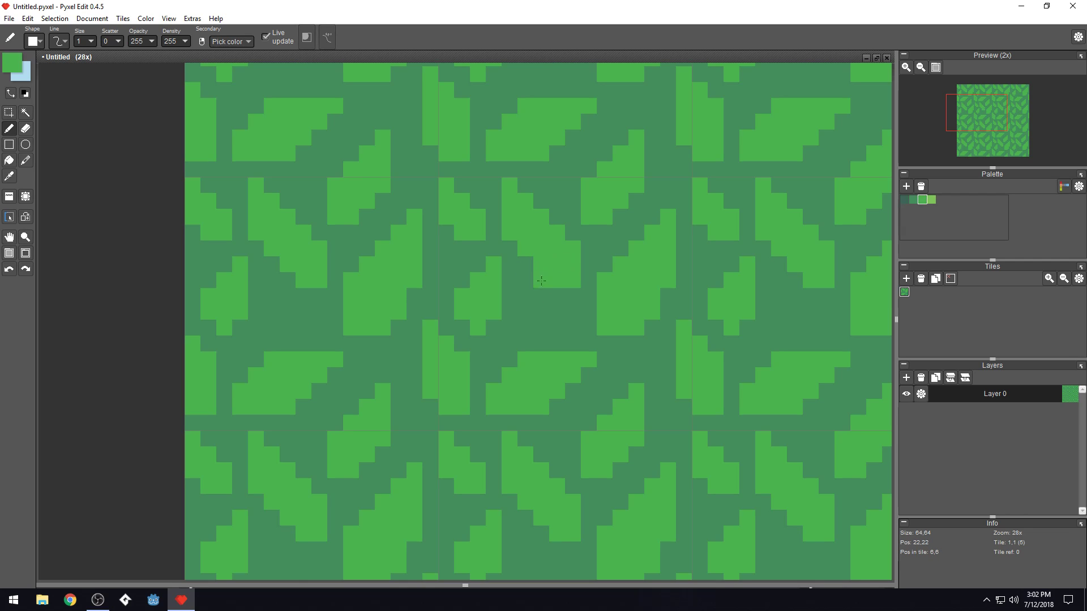
pyautogui.click(541, 279)
pyautogui.click(529, 265)
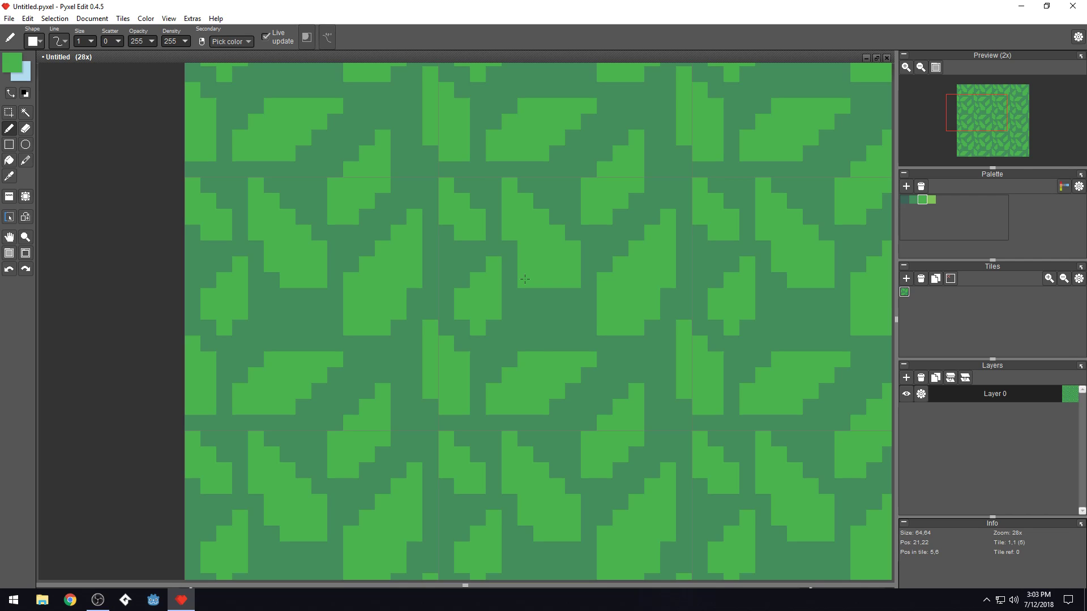
pyautogui.click(525, 279)
pyautogui.rightClick(557, 328)
pyautogui.click(526, 281)
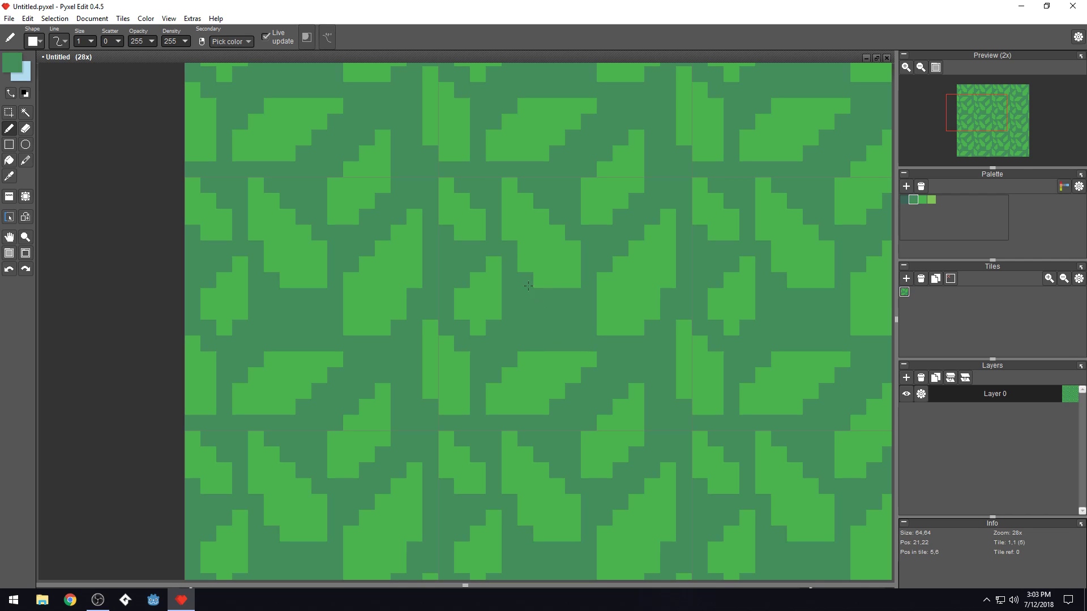
pyautogui.click(571, 283)
pyautogui.rightClick(557, 279)
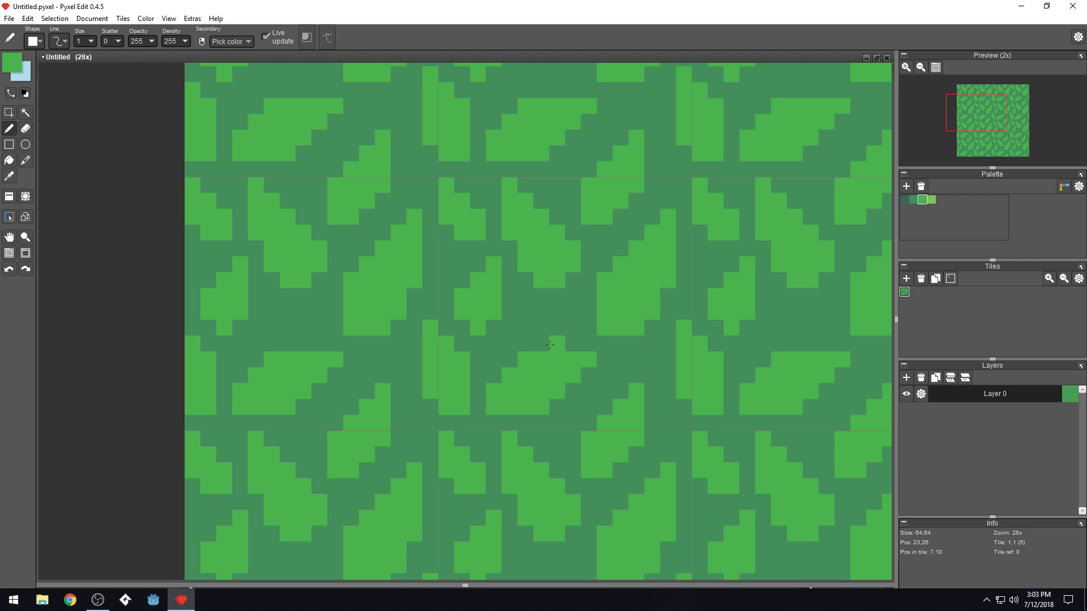
pyautogui.moveTo(541, 344)
pyautogui.mouseDown()
pyautogui.moveTo(575, 357)
pyautogui.moveTo(574, 332)
pyautogui.moveTo(573, 374)
pyautogui.mouseUp()
pyautogui.click(556, 330)
pyautogui.rightClick(572, 329)
pyautogui.click(590, 360)
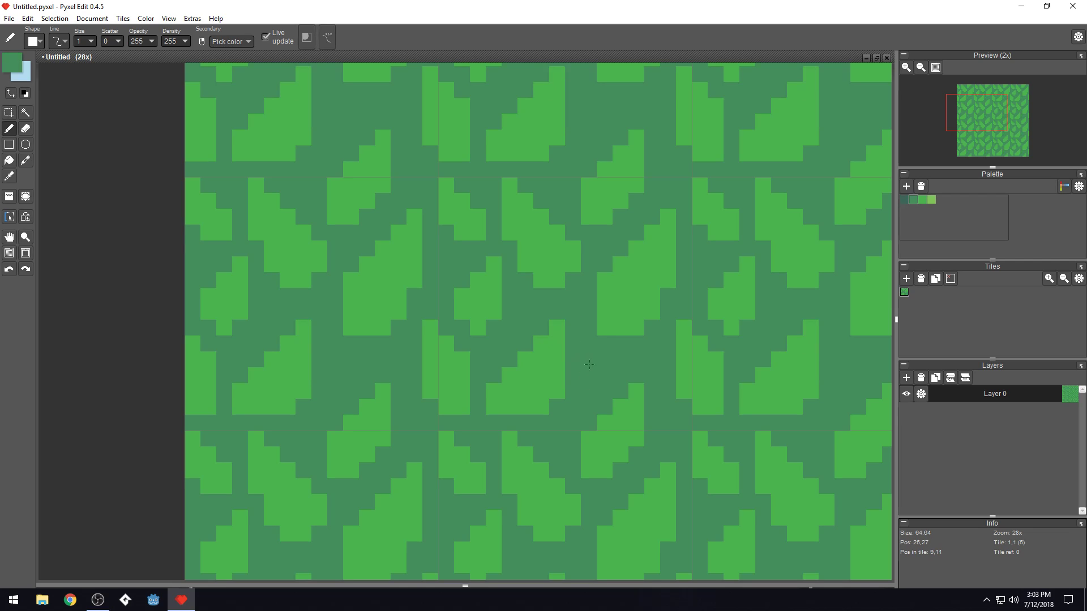
pyautogui.hotkey('ctrl', 'z')
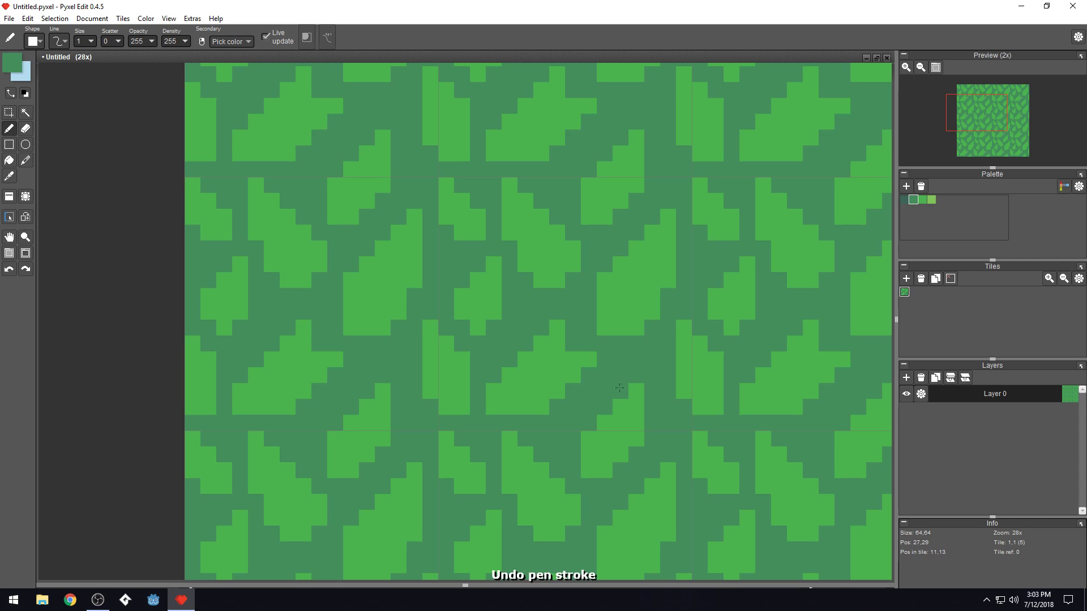
pyautogui.hotkey('ctrl', 'z')
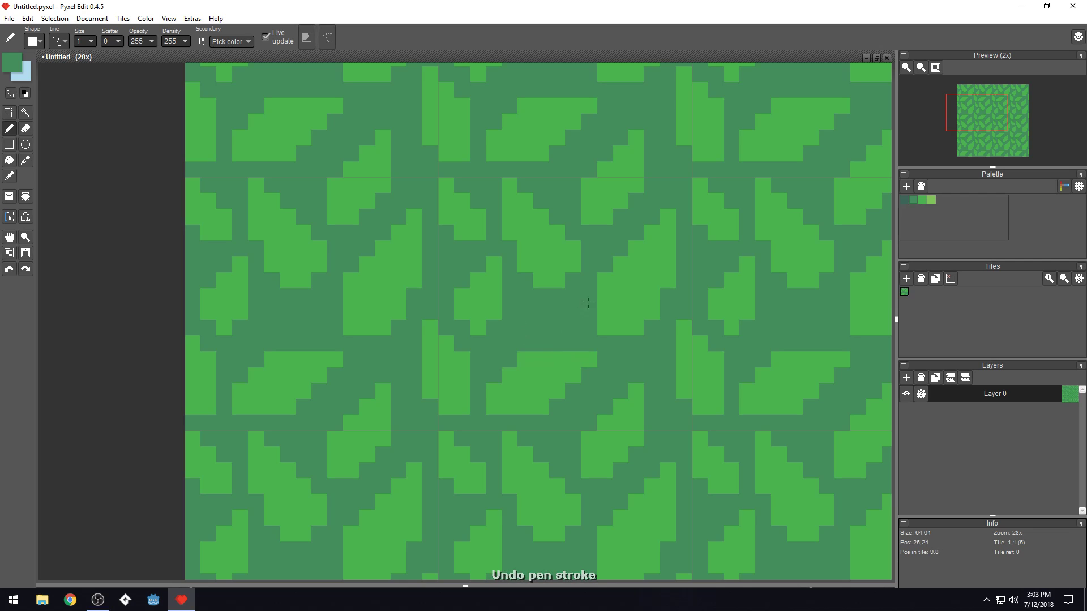
# Lengthen the large left-leaning blade's base by two pixel rows and taper its end
pyautogui.rightClick(531, 278)
pyautogui.moveTo(531, 278)
pyautogui.mouseDown()
pyautogui.moveTo(550, 310)
pyautogui.moveTo(572, 284)
pyautogui.mouseUp()
pyautogui.rightClick(573, 321)
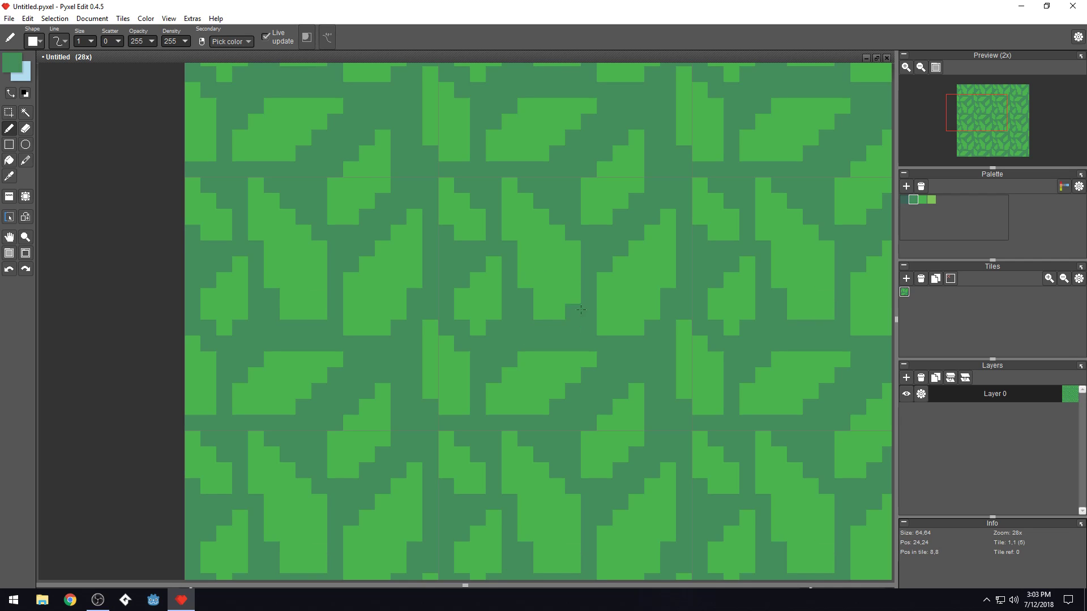
pyautogui.click(581, 308)
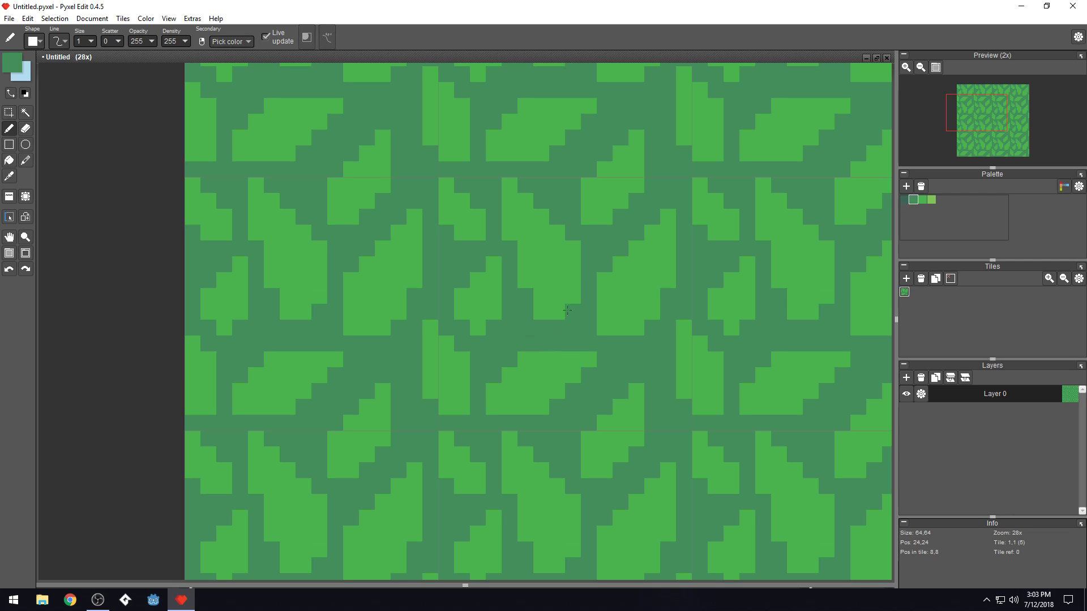
# Trim the upper left edge of the large right-leaning blade with the background green, lowering its tip by one pixel
pyautogui.moveTo(644, 332); pyautogui.dragTo(601, 329)
pyautogui.hotkey('ctrl', 'z')
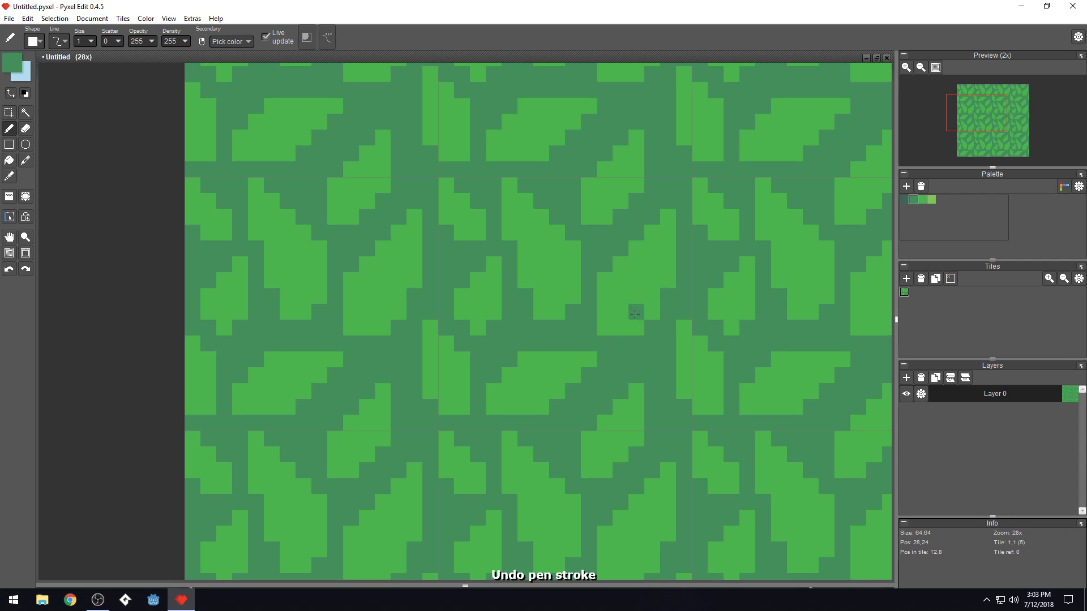
pyautogui.moveTo(604, 274); pyautogui.dragTo(663, 213)
pyautogui.click(663, 213)
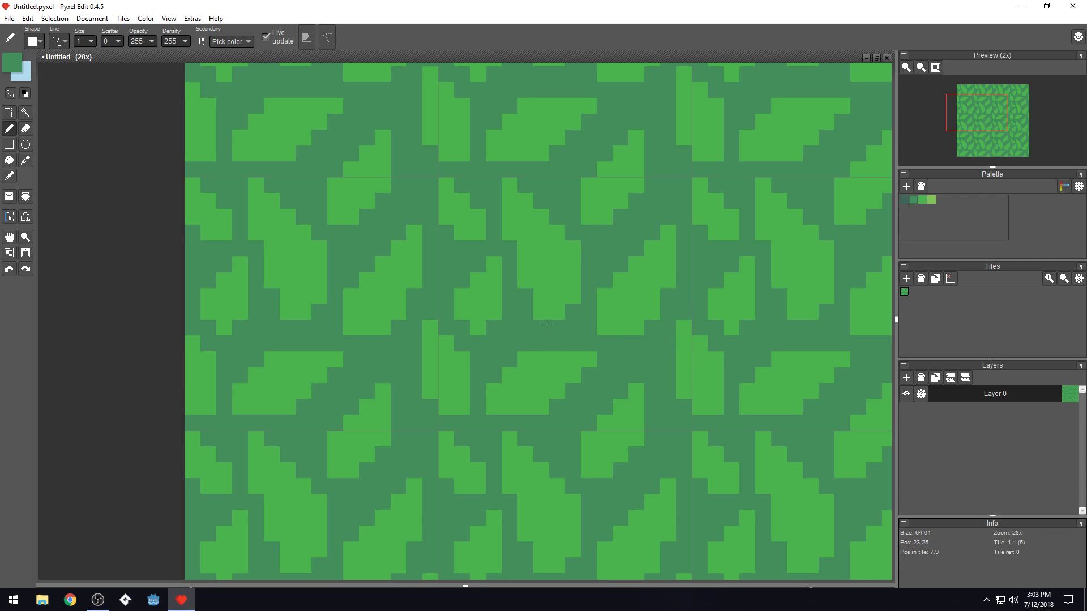
pyautogui.scroll(-8, 549, 327)
pyautogui.scroll(2, 439, 307)
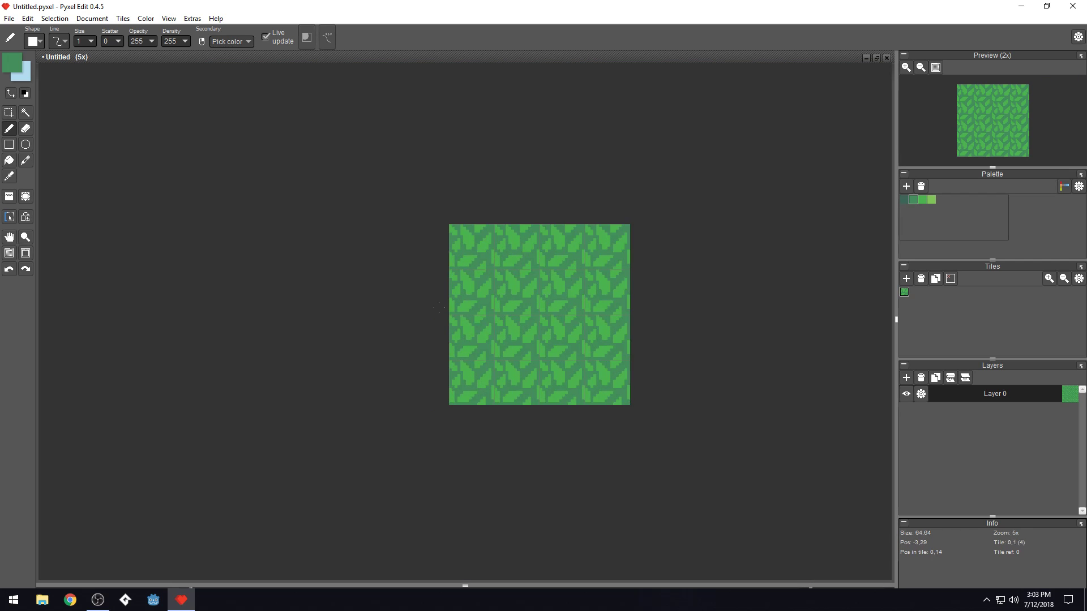
# Shorten the upright blade on the tile's left edge by one row and extend the small leaf beneath it one pixel leftward
pyautogui.scroll(5, 439, 307)
pyautogui.rightClick(496, 313)
pyautogui.moveTo(496, 313)
pyautogui.mouseDown()
pyautogui.moveTo(534, 285)
pyautogui.moveTo(506, 253)
pyautogui.moveTo(530, 260)
pyautogui.mouseUp()
pyautogui.rightClick(538, 284)
pyautogui.click(509, 301)
pyautogui.scroll(-5, 510, 301)
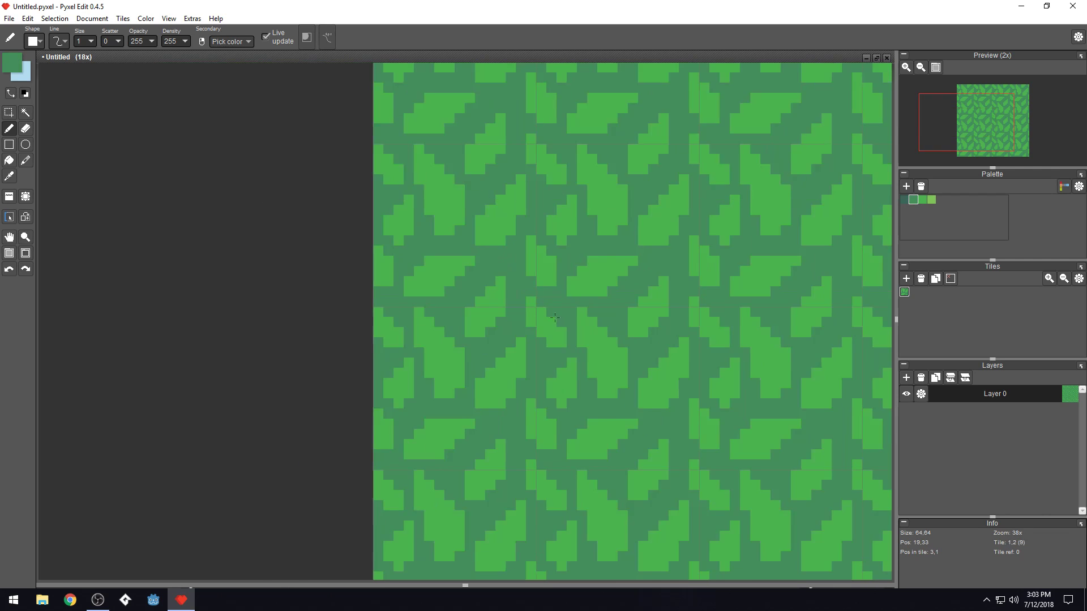
pyautogui.scroll(4, 653, 311)
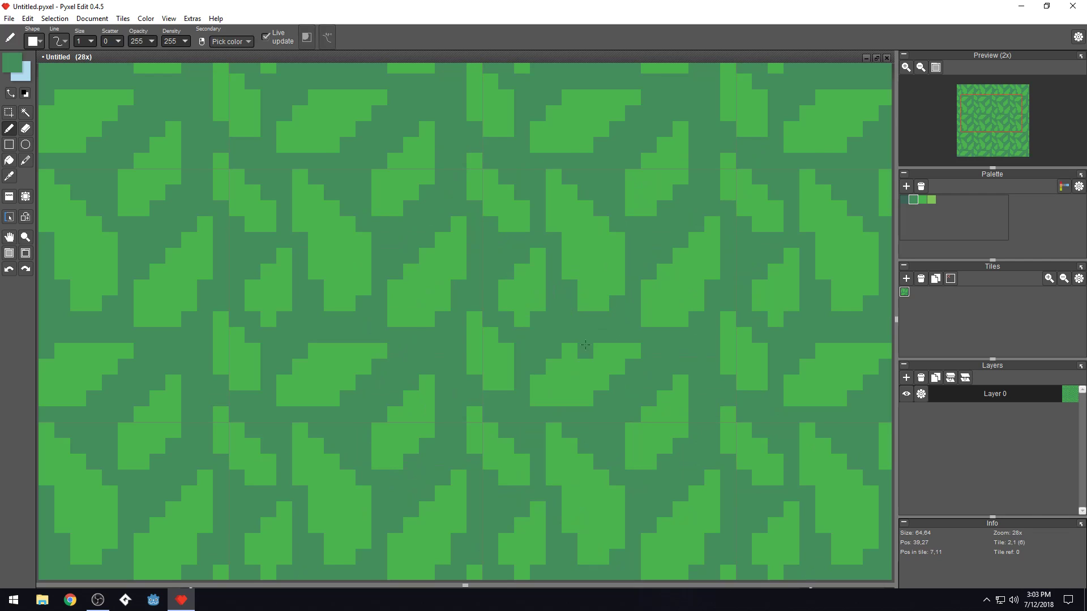
# Set the lightest green palette swatch's saturation to 72 and choose that swatch as the drawing color
pyautogui.scroll(-4, 586, 348)
pyautogui.scroll(3, 558, 322)
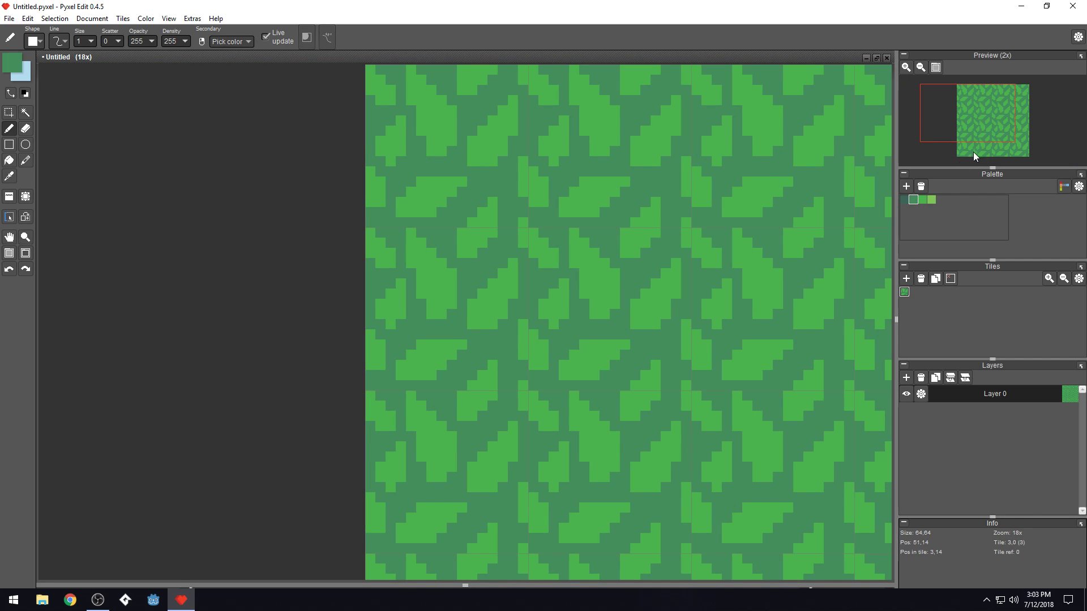
pyautogui.click(932, 201)
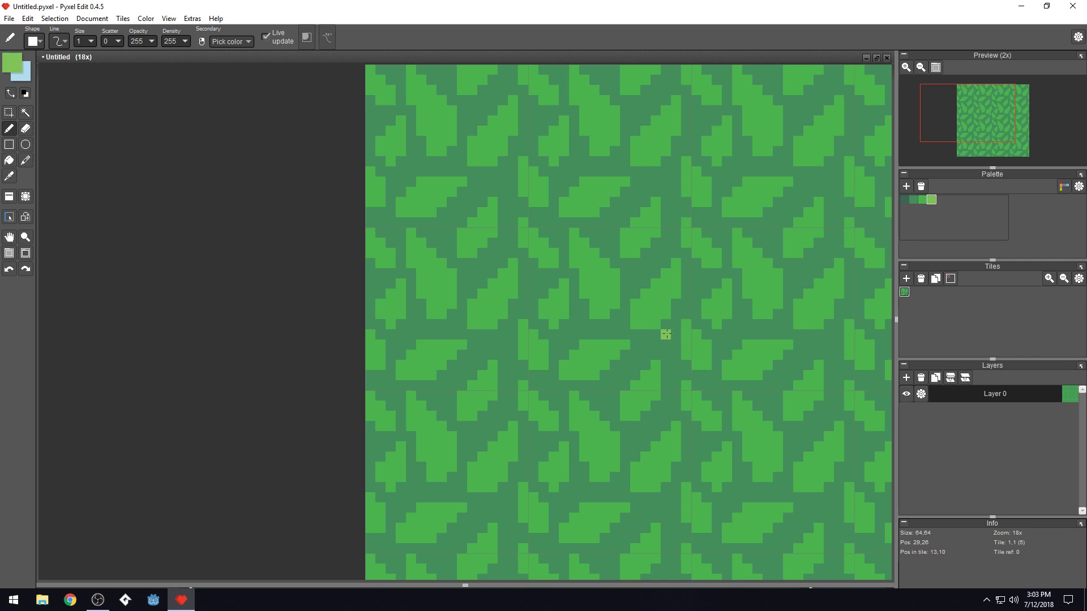
pyautogui.scroll(-1, 749, 314)
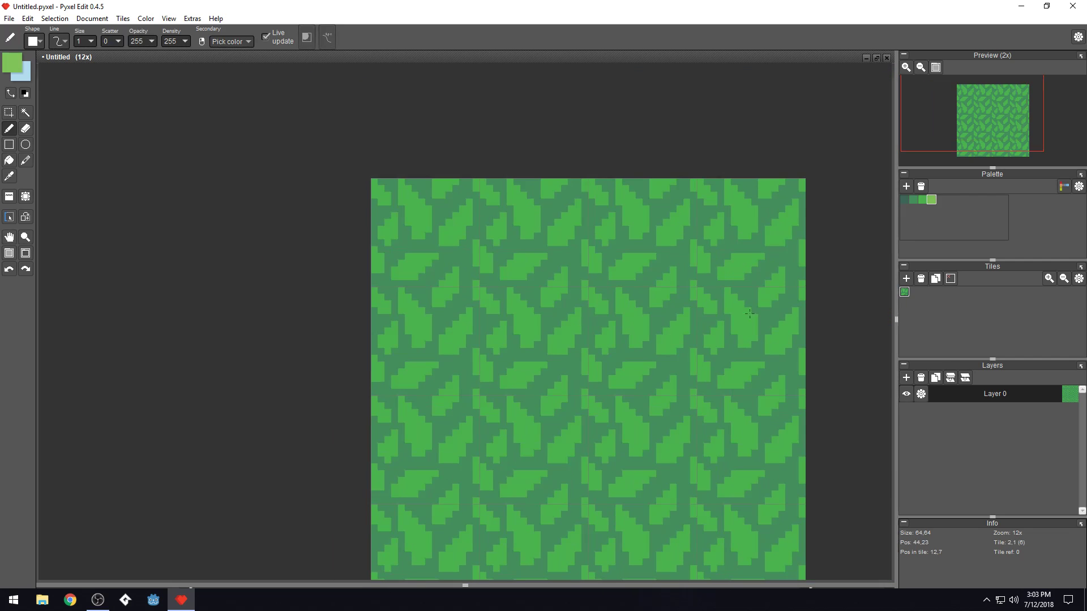
pyautogui.doubleClick(934, 200)
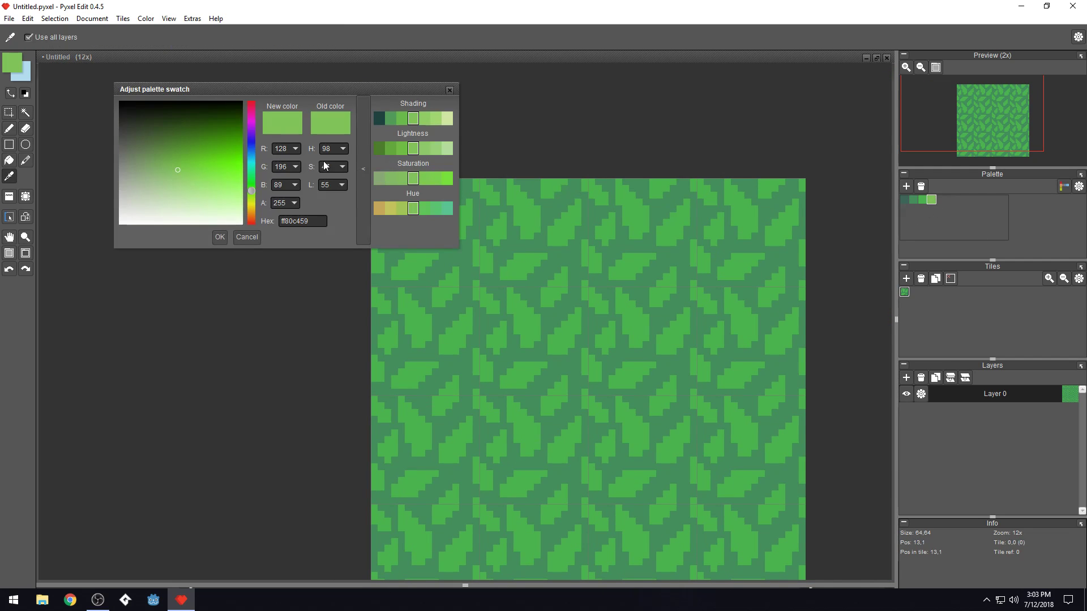
pyautogui.moveTo(344, 168); pyautogui.dragTo(351, 154)
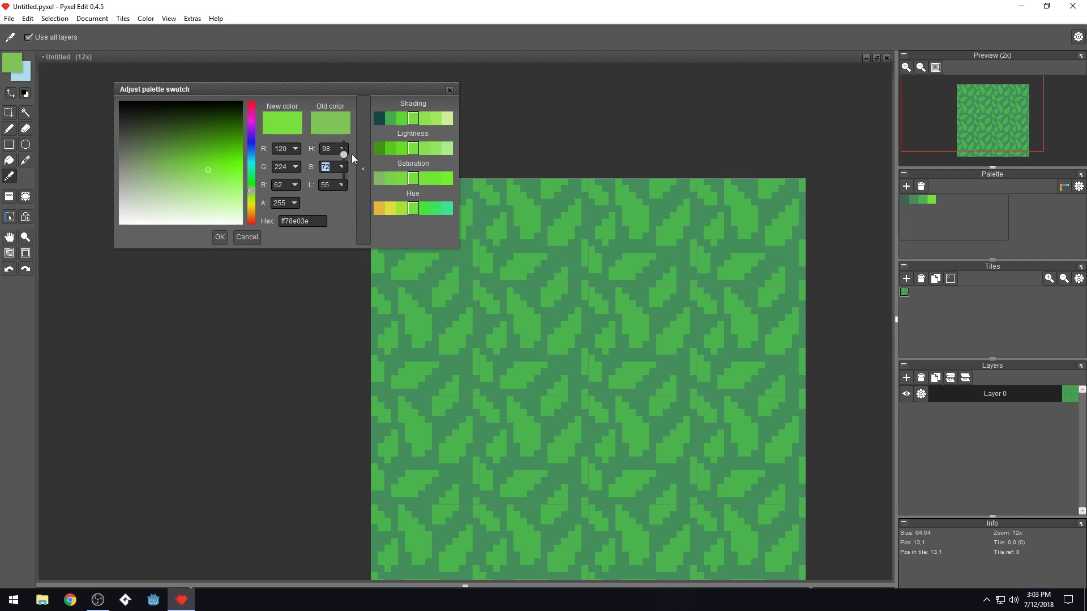
pyautogui.moveTo(351, 154); pyautogui.dragTo(352, 155)
pyautogui.click(219, 237)
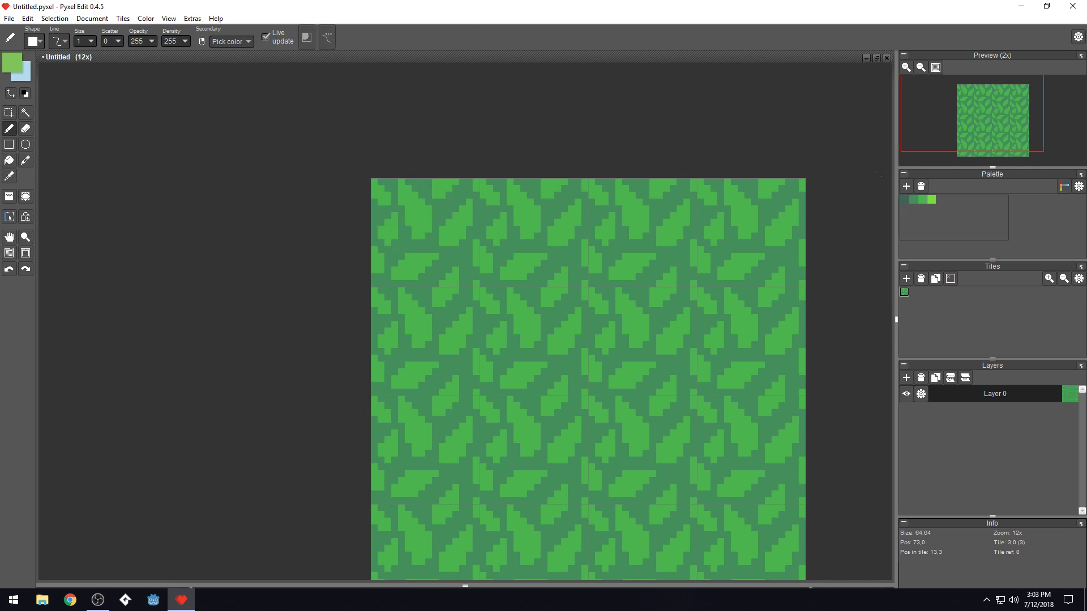
pyautogui.click(936, 199)
pyautogui.scroll(3, 639, 249)
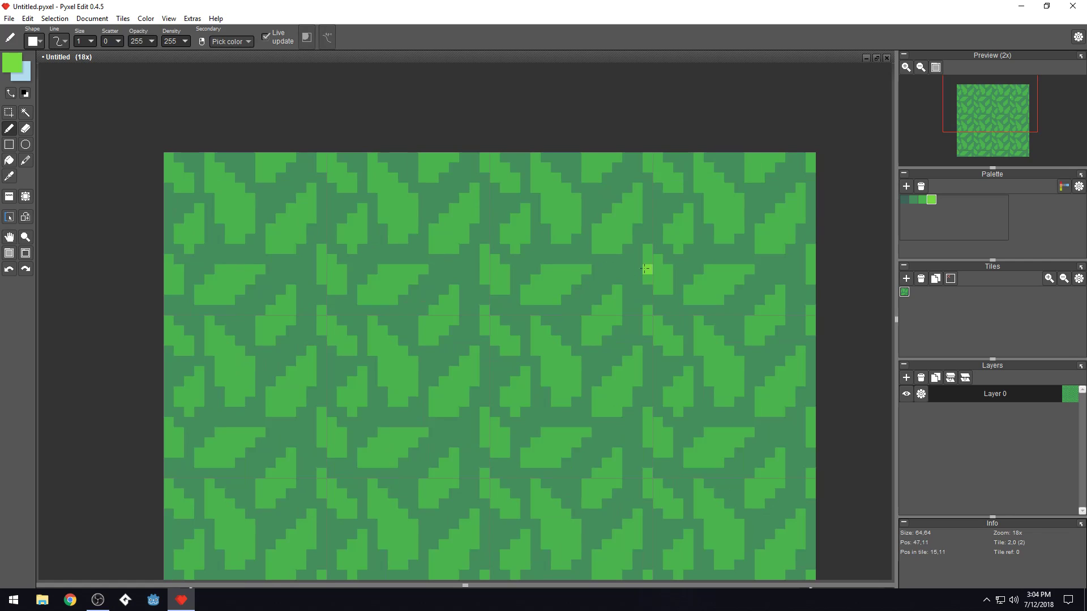
pyautogui.moveTo(362, 177)
pyautogui.mouseDown()
pyautogui.moveTo(423, 251)
pyautogui.moveTo(428, 203)
pyautogui.moveTo(374, 242)
pyautogui.mouseUp()
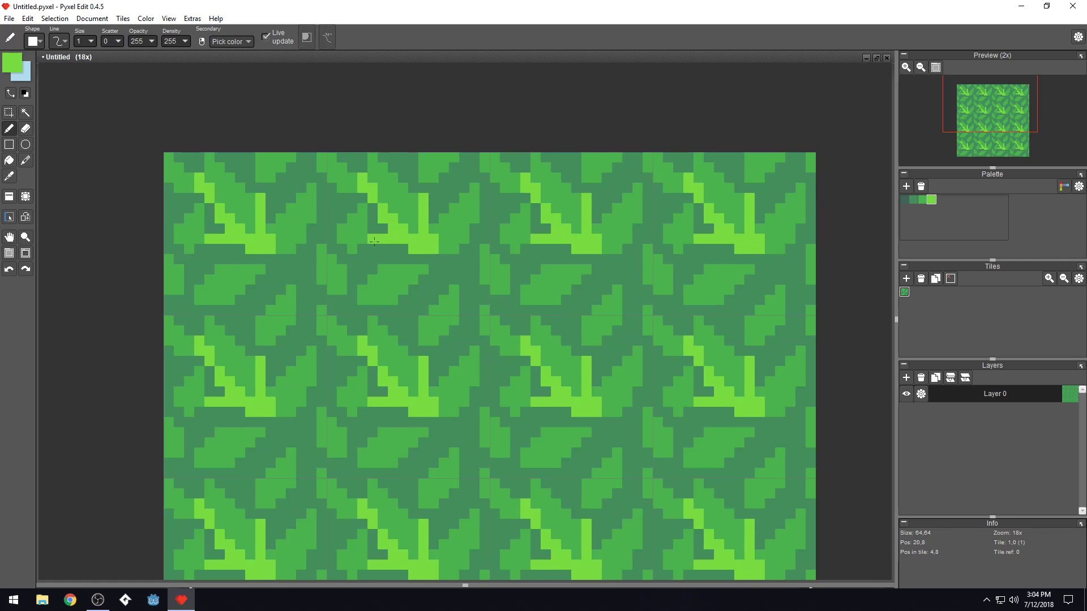
pyautogui.hotkey('ctrl', 'z')
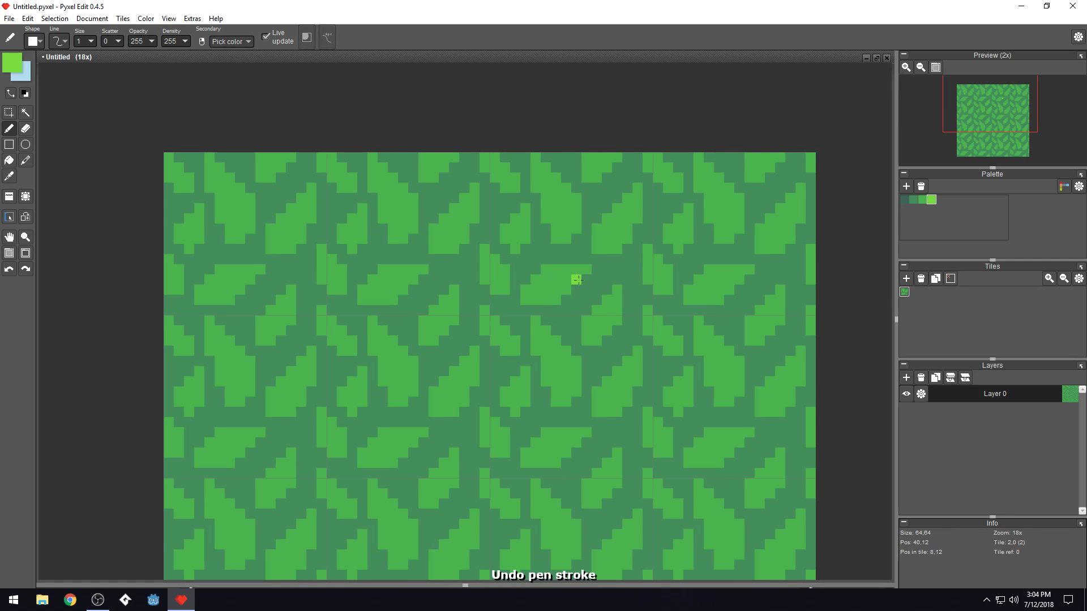
# Highlight the large right-leaning blade with the lightest green, leaving mid-green pixels along its lower right edge and base
pyautogui.scroll(-2, 430, 260)
pyautogui.scroll(4, 407, 255)
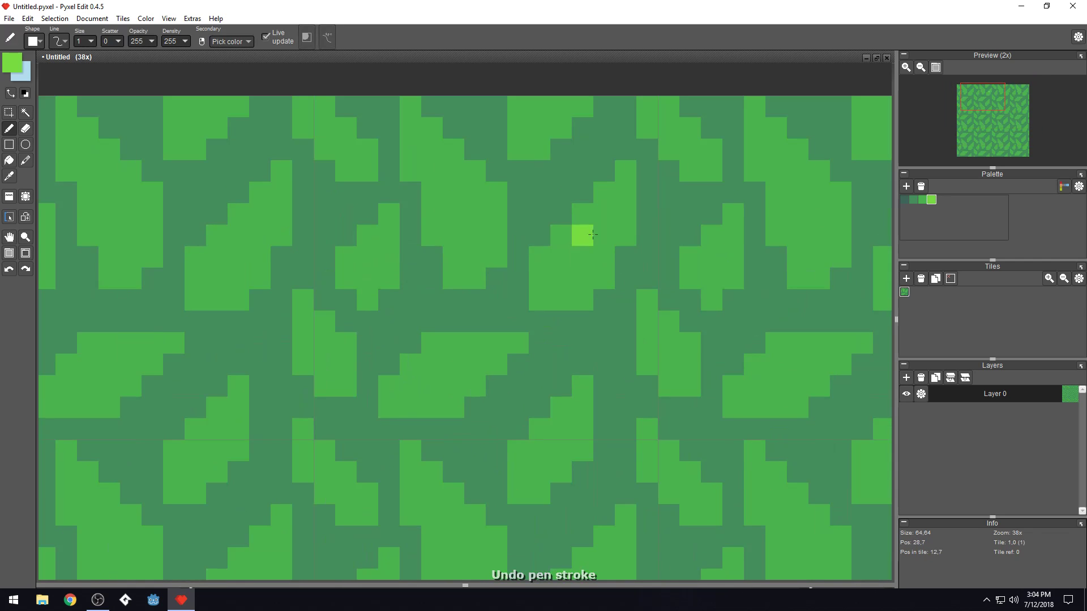
pyautogui.moveTo(539, 258)
pyautogui.mouseDown()
pyautogui.moveTo(571, 241)
pyautogui.moveTo(578, 259)
pyautogui.moveTo(583, 221)
pyautogui.moveTo(598, 231)
pyautogui.moveTo(604, 201)
pyautogui.moveTo(624, 203)
pyautogui.moveTo(625, 170)
pyautogui.mouseUp()
pyautogui.click(608, 247)
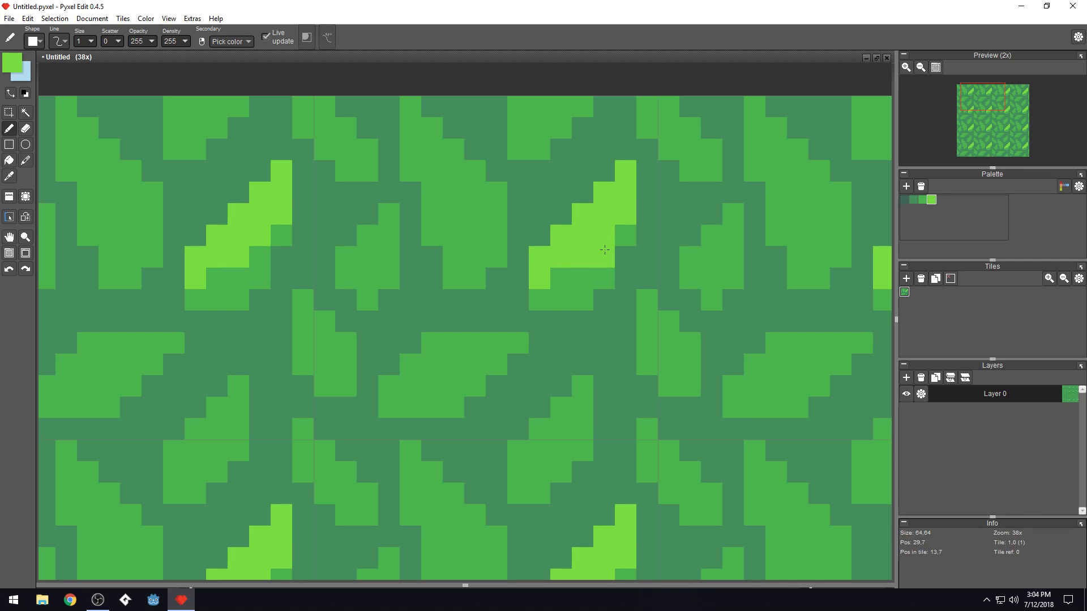
pyautogui.click(583, 278)
pyautogui.click(558, 295)
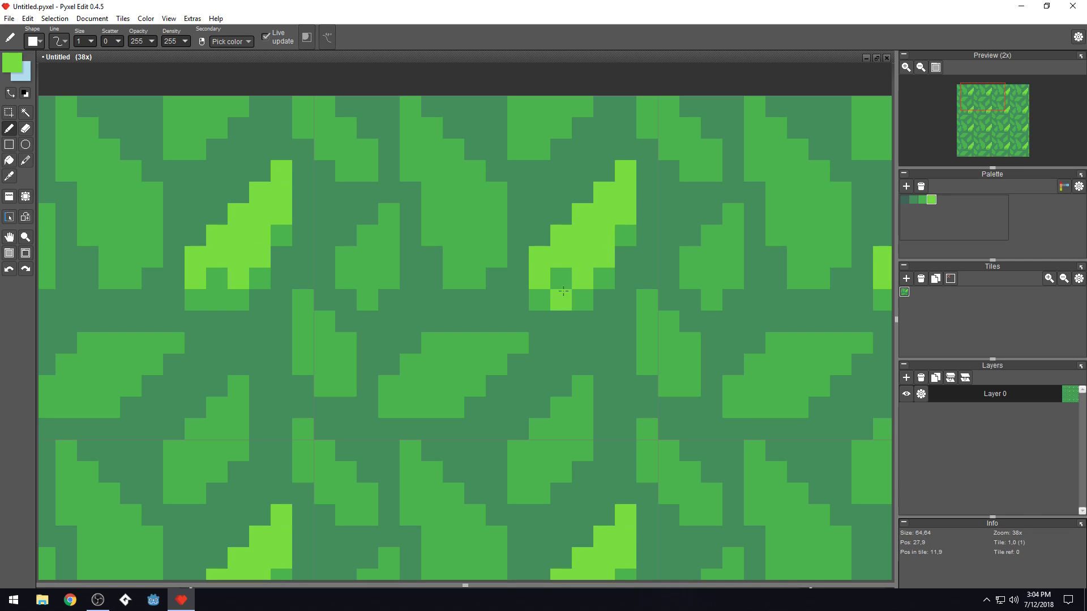
# Highlight the upper edge of the nearly horizontal blade with the lightest green and add two staggered highlight pixels inside it
pyautogui.scroll(-1, 603, 328)
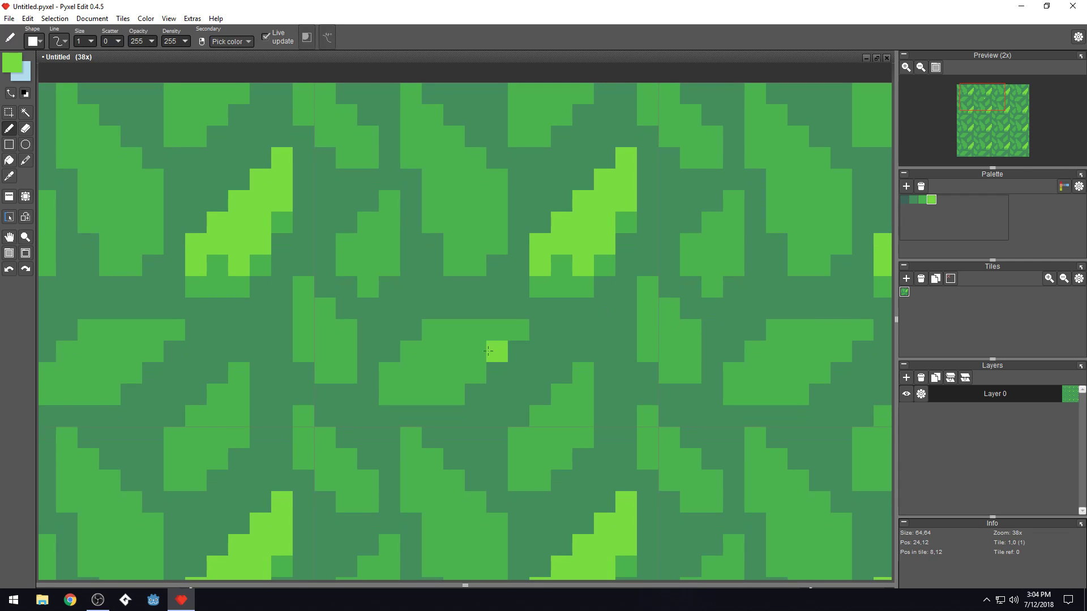
pyautogui.moveTo(389, 373)
pyautogui.mouseDown()
pyautogui.moveTo(431, 352)
pyautogui.moveTo(432, 333)
pyautogui.moveTo(518, 331)
pyautogui.mouseUp()
pyautogui.click(475, 351)
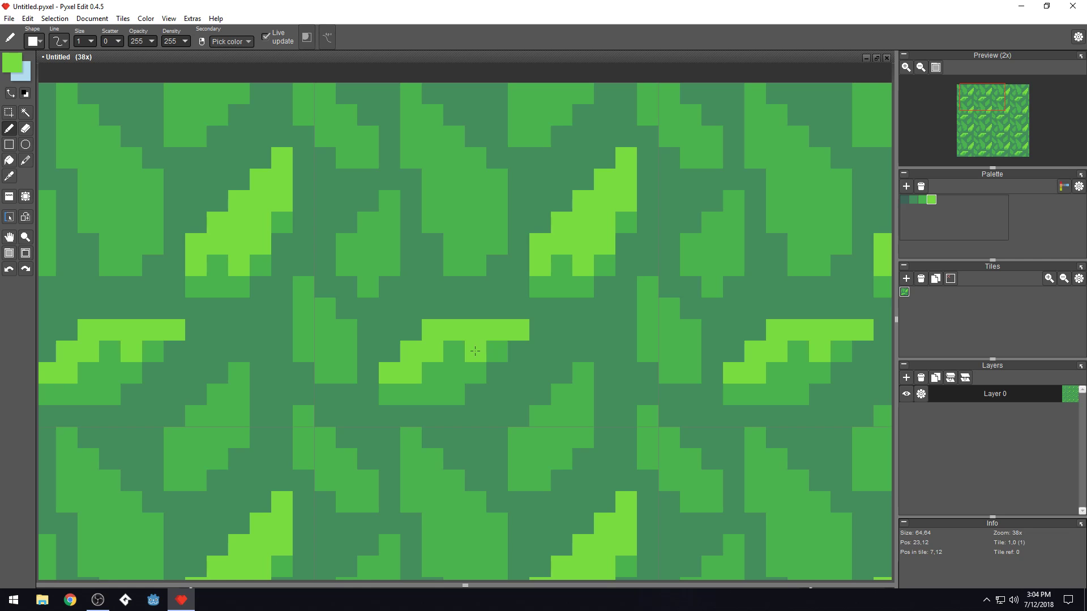
pyautogui.click(462, 374)
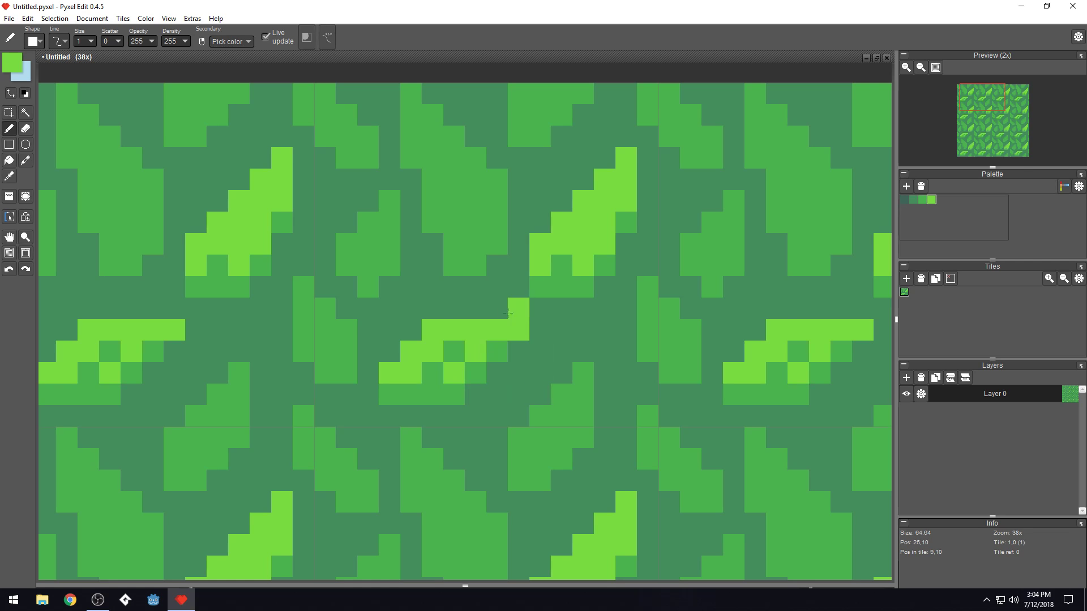
# Paint a stepped lightest-green highlight down the upper half of the large left-leaning blade, ending in a two-pixel vertical stem
pyautogui.scroll(-6, 498, 308)
pyautogui.scroll(7, 547, 373)
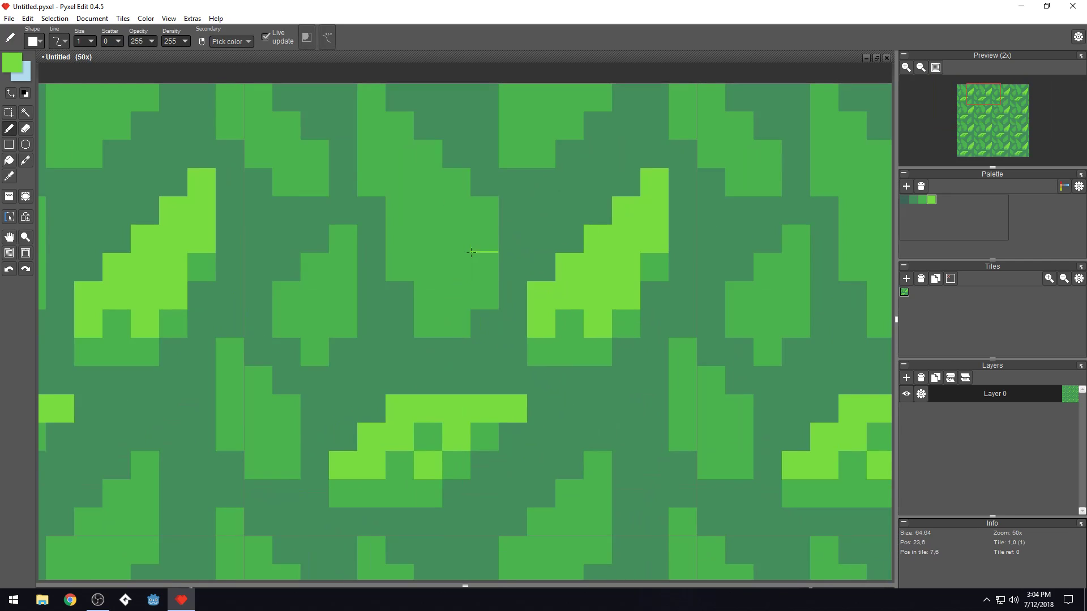
pyautogui.moveTo(471, 252); pyautogui.dragTo(510, 332)
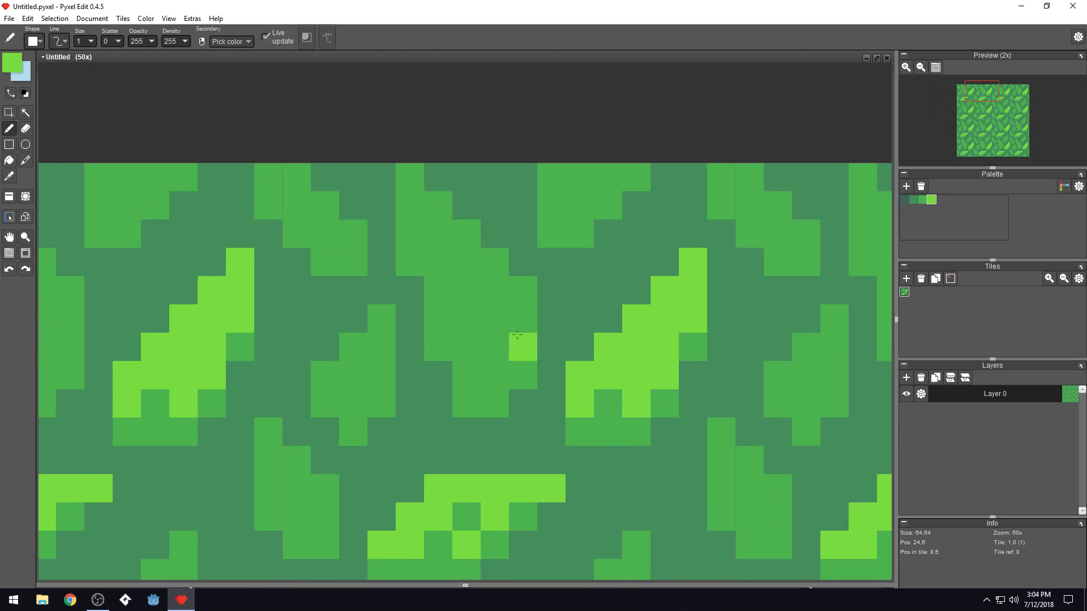
pyautogui.moveTo(409, 179)
pyautogui.mouseDown()
pyautogui.moveTo(418, 213)
pyautogui.moveTo(438, 211)
pyautogui.moveTo(421, 235)
pyautogui.moveTo(461, 237)
pyautogui.moveTo(444, 256)
pyautogui.moveTo(491, 260)
pyautogui.moveTo(449, 286)
pyautogui.moveTo(458, 314)
pyautogui.mouseUp()
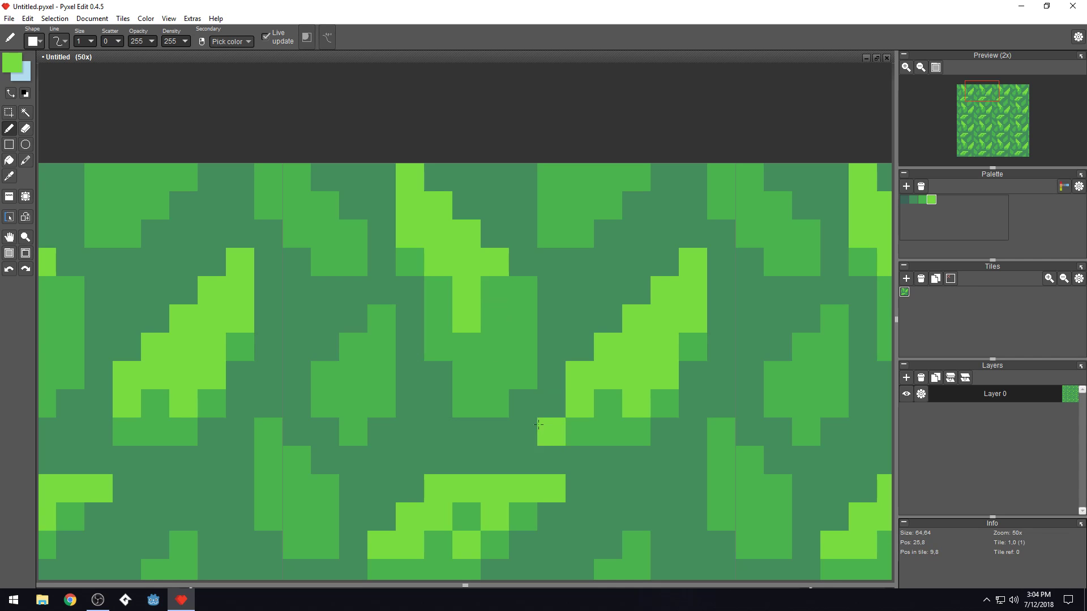
# Highlight the upper part of the medium right-leaning blade that crosses the tile seam with the lightest green
pyautogui.scroll(-3, 495, 403)
pyautogui.scroll(3, 516, 350)
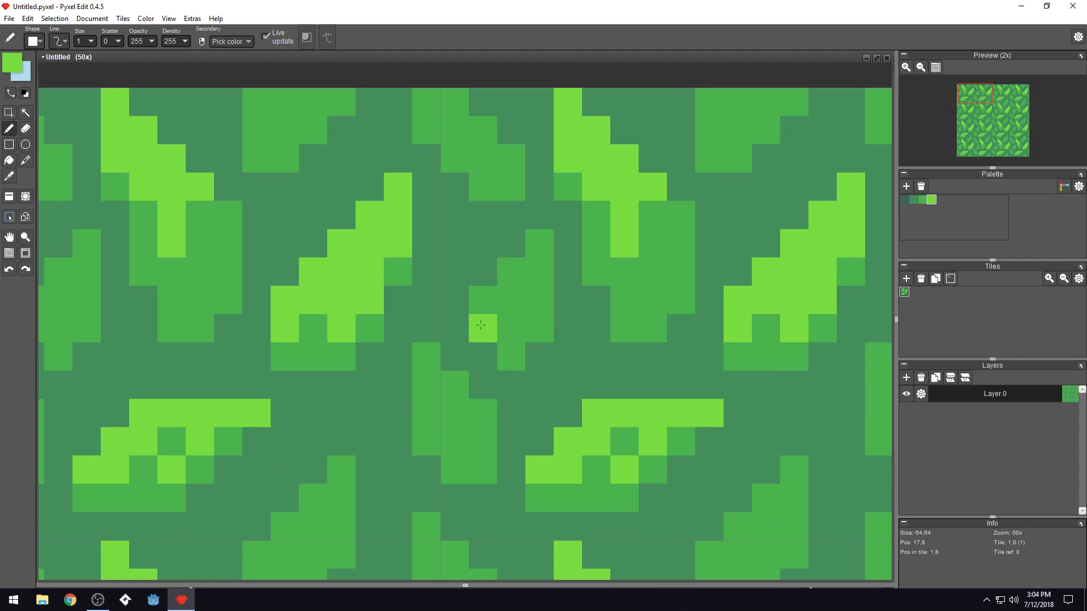
pyautogui.scroll(-3, 521, 296)
pyautogui.scroll(-4, 521, 296)
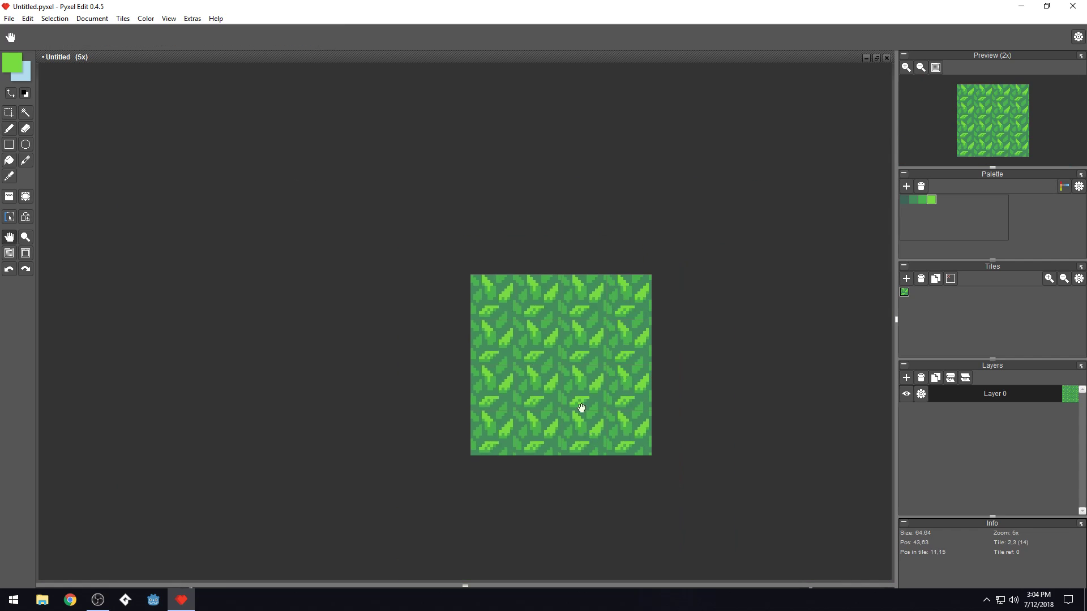
pyautogui.scroll(4, 552, 253)
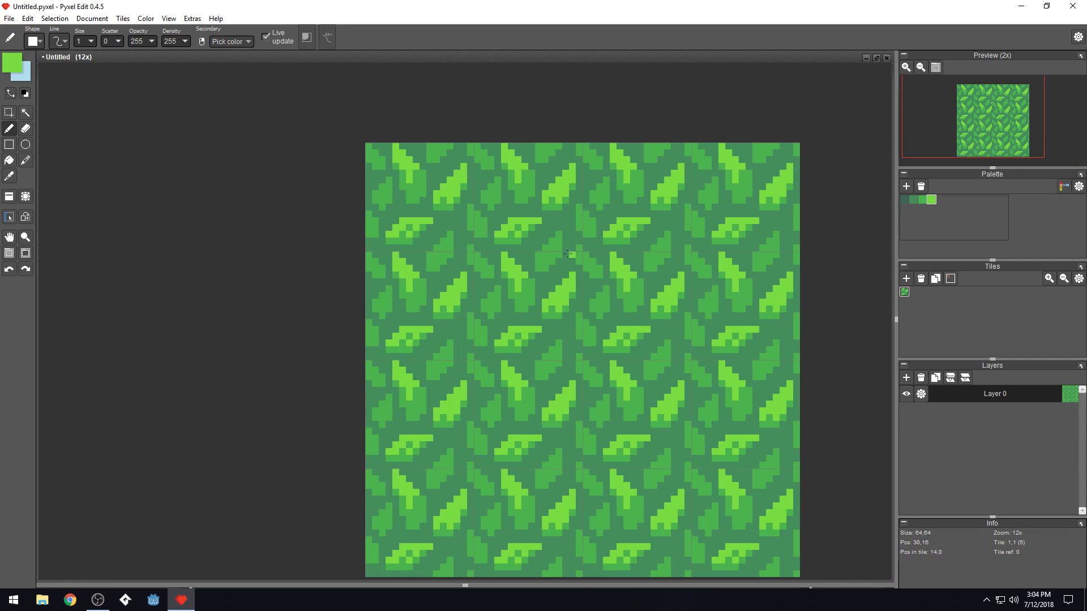
pyautogui.scroll(2, 571, 256)
pyautogui.moveTo(539, 245)
pyautogui.mouseDown()
pyautogui.moveTo(561, 216)
pyautogui.moveTo(562, 266)
pyautogui.moveTo(535, 306)
pyautogui.mouseUp()
# Break up the seam-crossing blade's highlight with alternating mid-green pixels and return to the lightest green as drawing color
pyautogui.rightClick(526, 294)
pyautogui.rightClick(537, 290)
pyautogui.click(541, 273)
pyautogui.rightClick(524, 293)
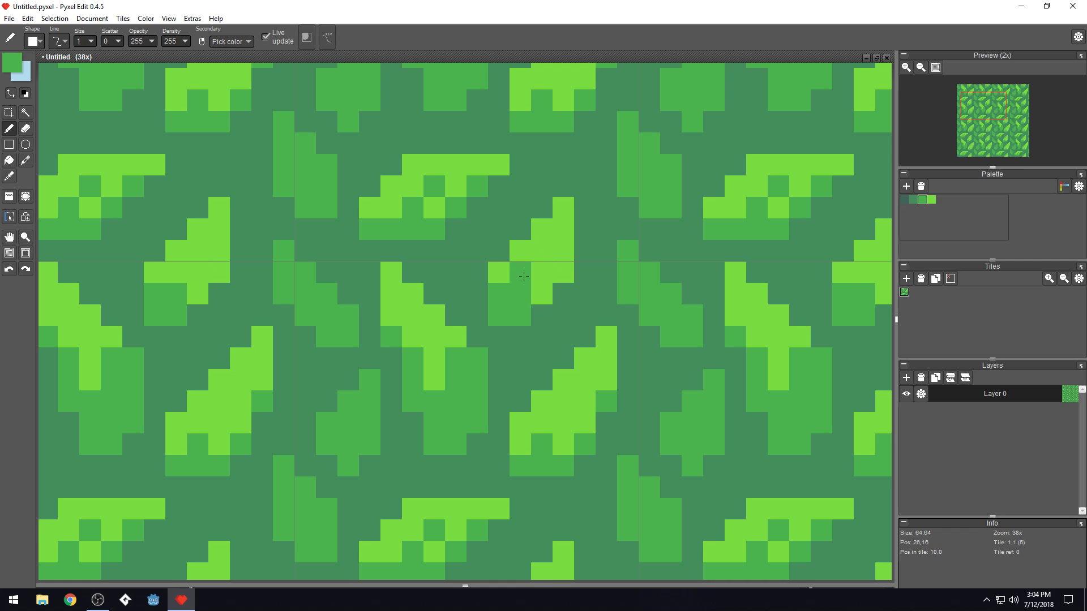
pyautogui.click(521, 273)
pyautogui.click(542, 251)
pyautogui.rightClick(546, 272)
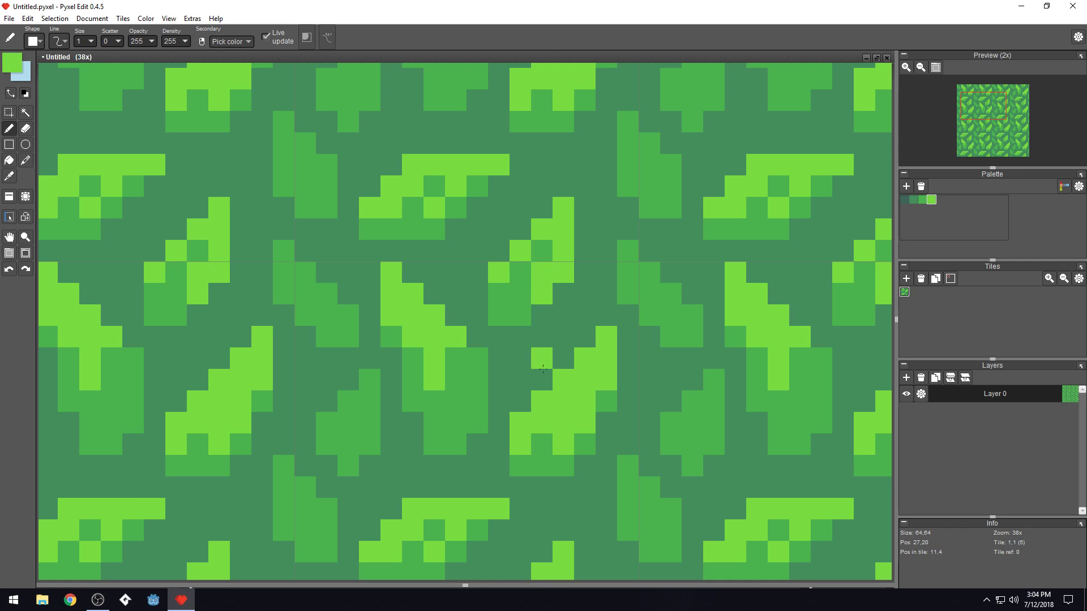
# Highlight the small leaf's stepped upper edge, right side and left pixel with the lightest green, keeping its center mid-green
pyautogui.scroll(-6, 573, 335)
pyautogui.press('space')
pyautogui.moveTo(573, 335); pyautogui.dragTo(559, 308)
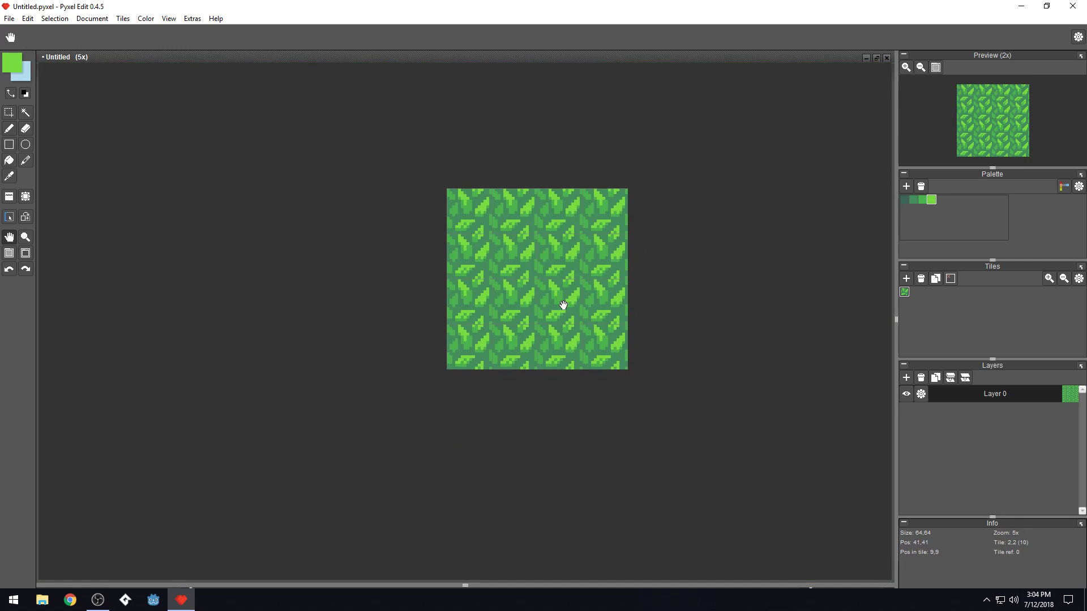
pyautogui.scroll(4, 614, 271)
pyautogui.scroll(3, 617, 192)
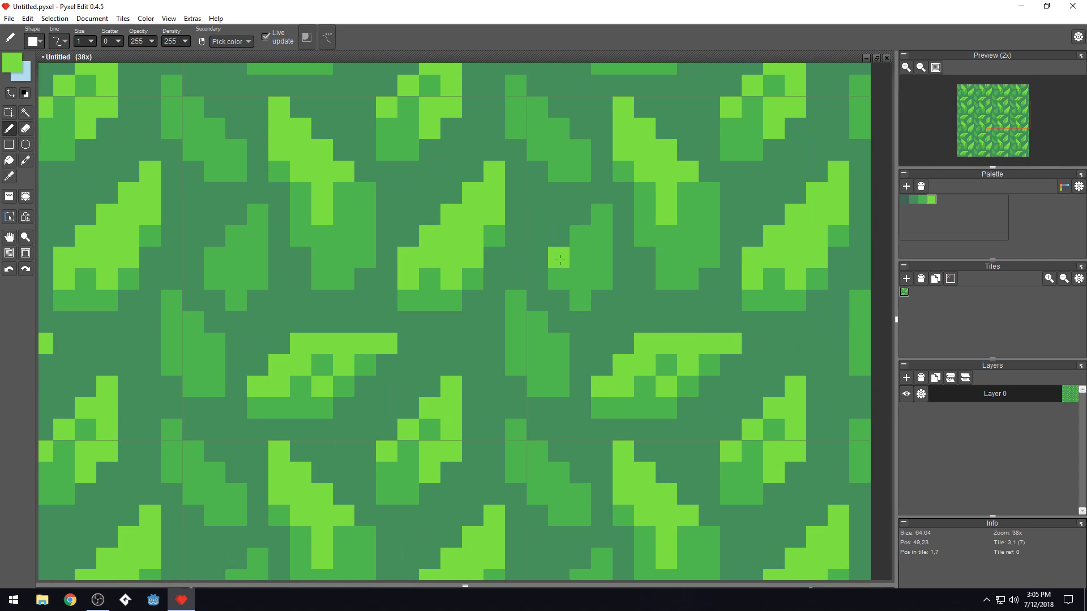
pyautogui.moveTo(560, 259)
pyautogui.mouseDown()
pyautogui.moveTo(580, 236)
pyautogui.moveTo(602, 236)
pyautogui.moveTo(598, 272)
pyautogui.mouseUp()
pyautogui.rightClick(583, 283)
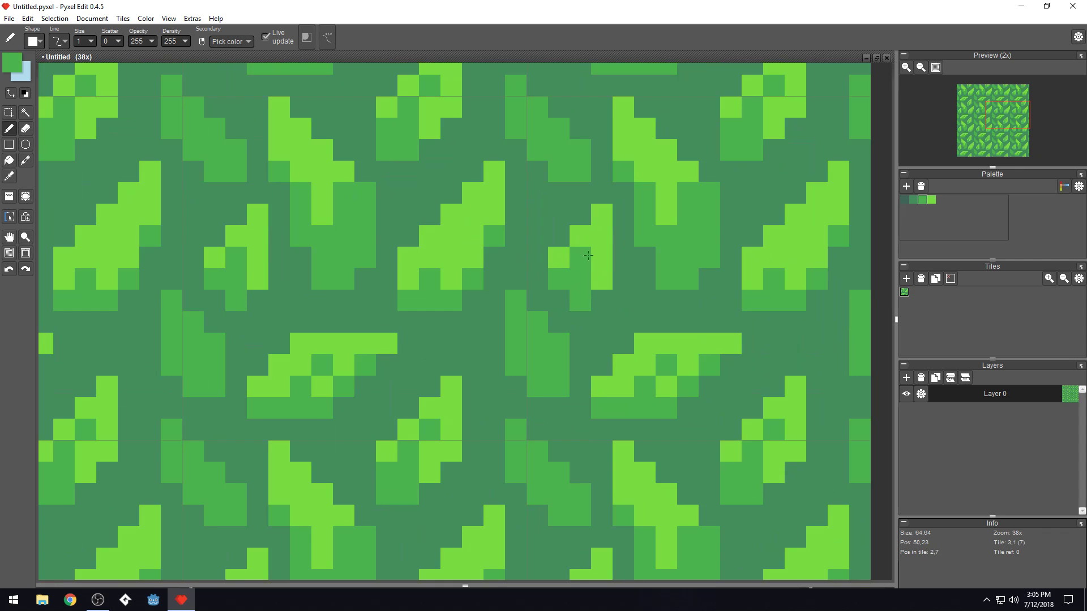
# Choose the darkest green swatch and paint a two-by-three-pixel shadow plus a single dark pixel beside the large left-leaning blade
pyautogui.scroll(-7, 618, 309)
pyautogui.scroll(-1, 579, 365)
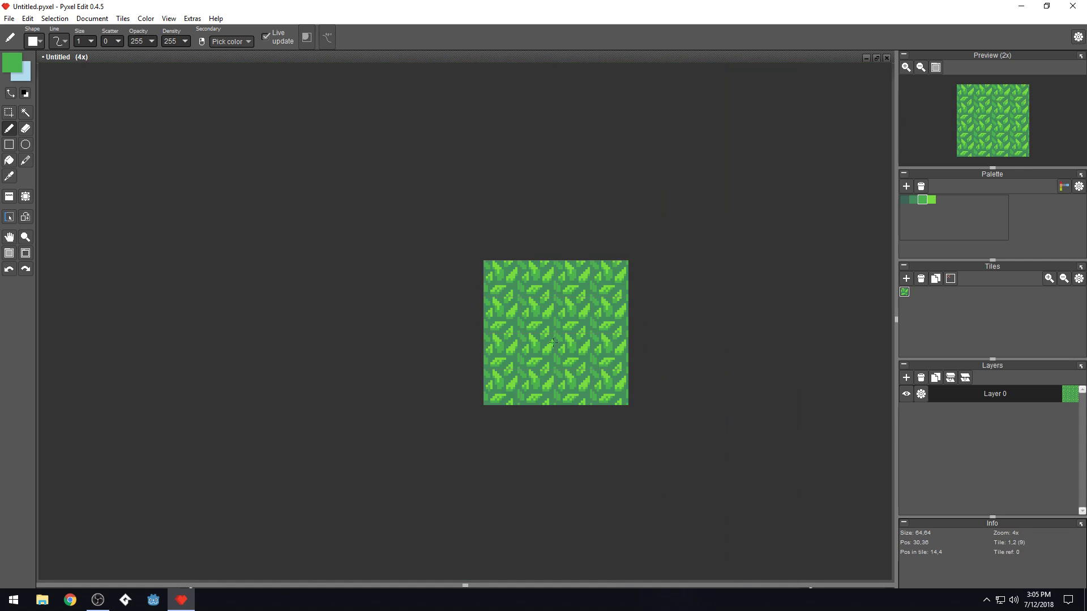
pyautogui.scroll(5, 561, 355)
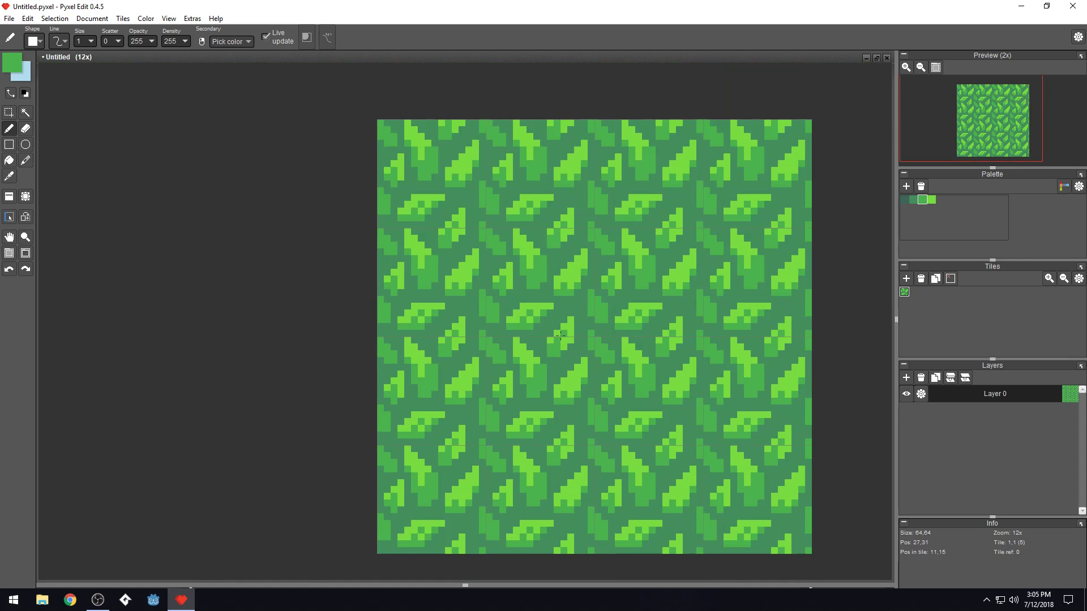
pyautogui.click(906, 200)
pyautogui.scroll(4, 610, 292)
pyautogui.press('space')
pyautogui.moveTo(582, 328); pyautogui.dragTo(631, 415)
pyautogui.moveTo(471, 358)
pyautogui.mouseDown()
pyautogui.moveTo(453, 376)
pyautogui.moveTo(475, 351)
pyautogui.moveTo(472, 335)
pyautogui.moveTo(457, 342)
pyautogui.mouseUp()
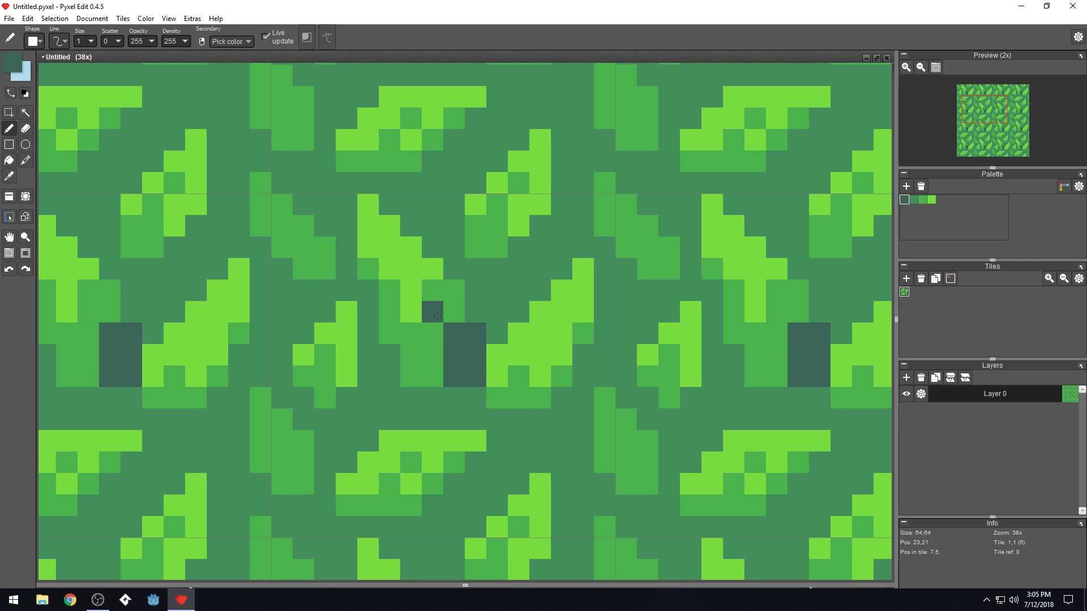
pyautogui.click(433, 312)
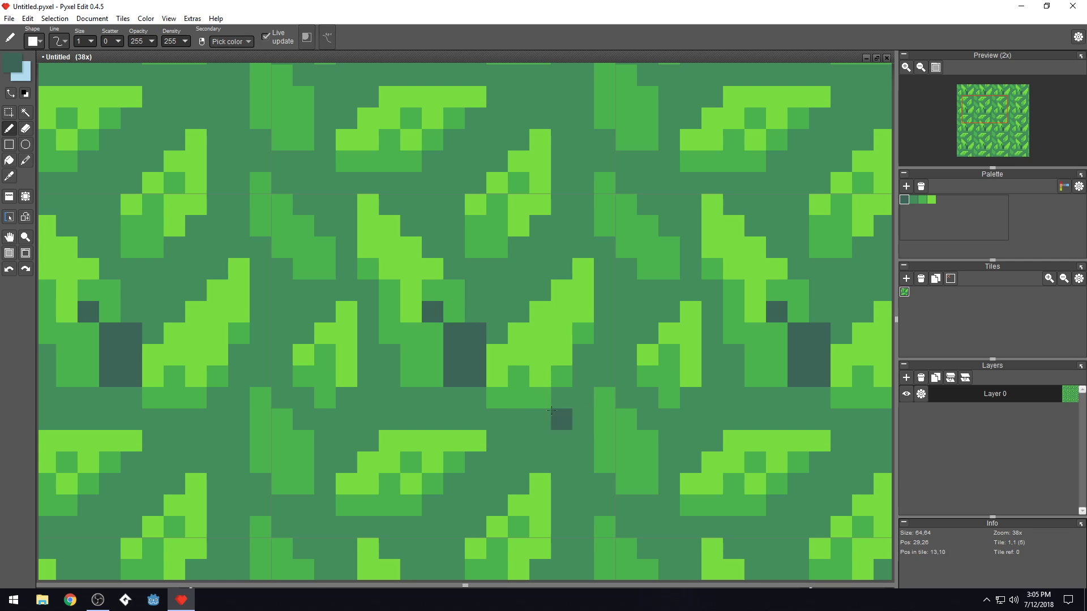
# Shade the gap between the large right-leaning blade and the small leaf, and replace the left-leaning blade's upper-right shadow pixel with mid-green
pyautogui.moveTo(563, 400)
pyautogui.mouseDown()
pyautogui.moveTo(583, 398)
pyautogui.moveTo(584, 376)
pyautogui.moveTo(605, 377)
pyautogui.moveTo(585, 361)
pyautogui.moveTo(627, 355)
pyautogui.mouseUp()
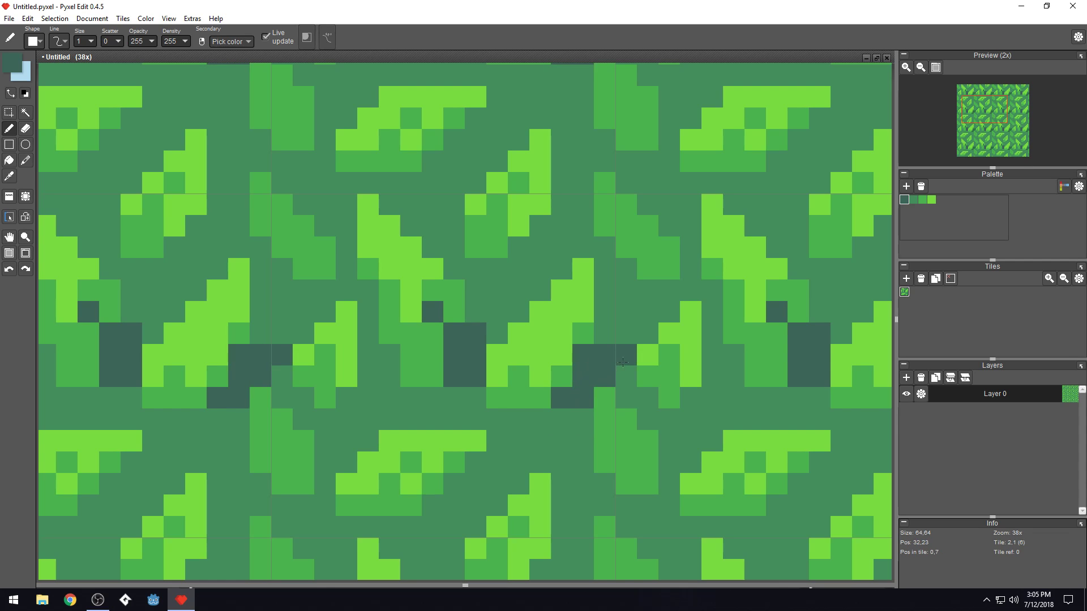
pyautogui.scroll(-5, 595, 364)
pyautogui.scroll(4, 596, 364)
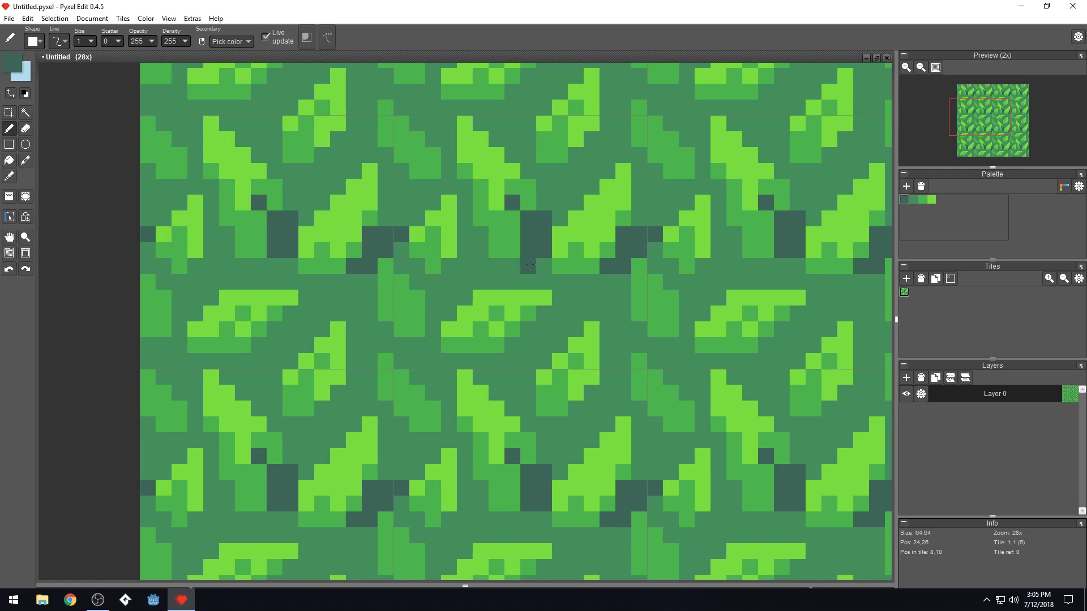
pyautogui.scroll(1, 526, 204)
pyautogui.rightClick(524, 200)
pyautogui.rightClick(530, 267)
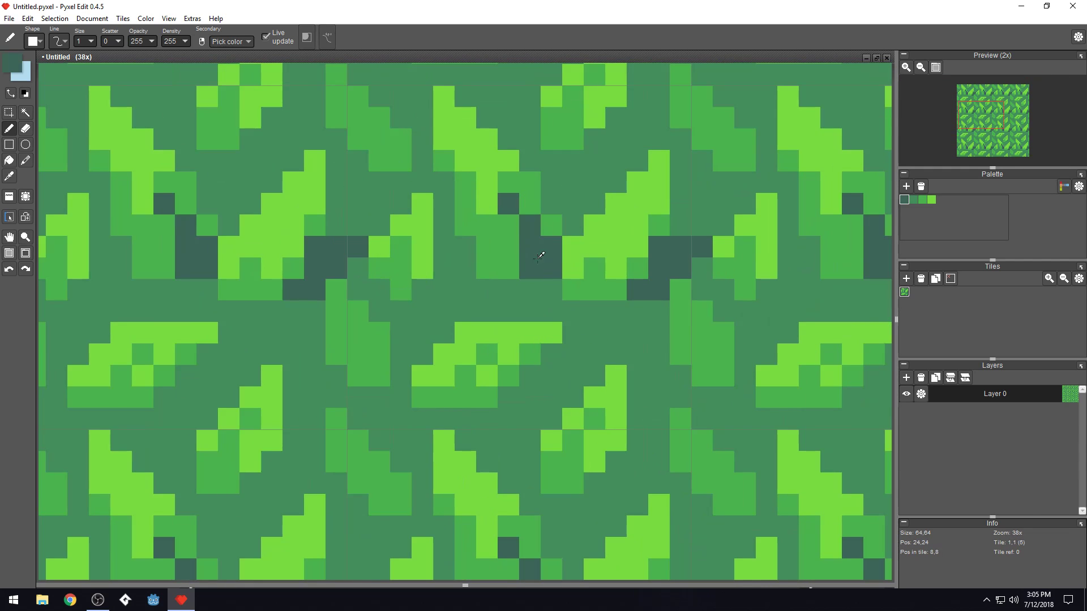
# Add two-row darkest-green shadows at the lower right of the nearly horizontal blade and of the medium seam-crossing blade
pyautogui.moveTo(508, 398)
pyautogui.mouseDown()
pyautogui.moveTo(537, 406)
pyautogui.moveTo(535, 387)
pyautogui.moveTo(572, 386)
pyautogui.mouseUp()
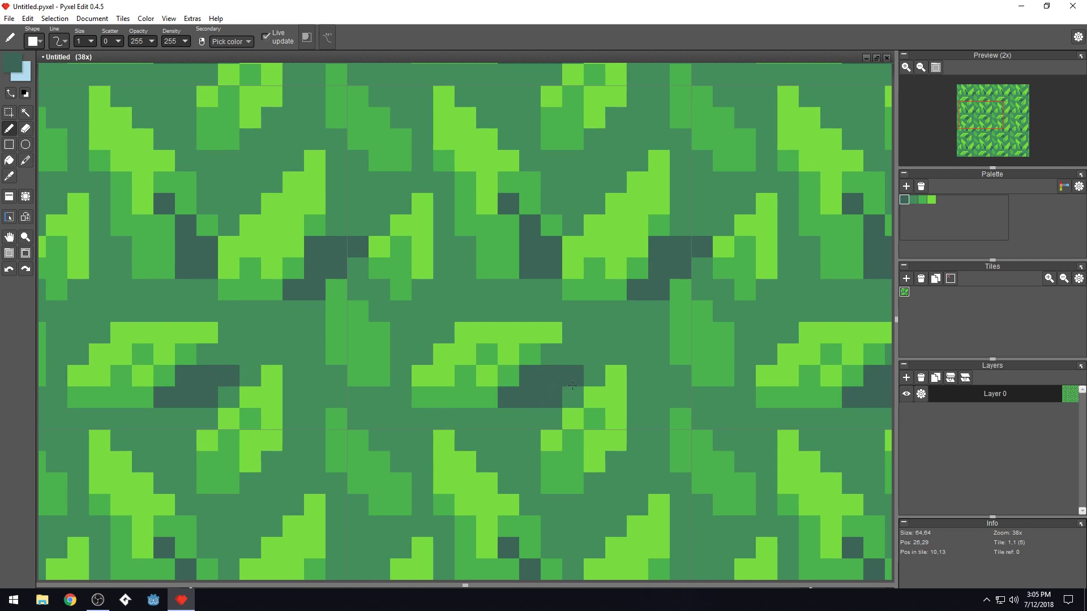
pyautogui.scroll(-5, 573, 441)
pyautogui.scroll(4, 583, 470)
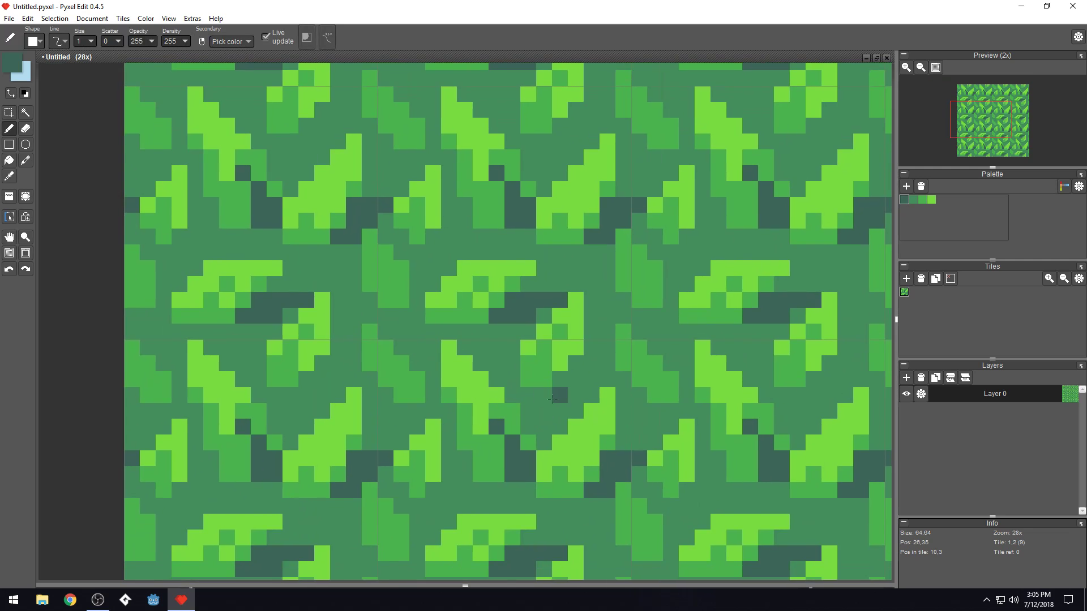
pyautogui.scroll(2, 554, 396)
pyautogui.moveTo(566, 365)
pyautogui.mouseDown()
pyautogui.moveTo(608, 360)
pyautogui.moveTo(607, 337)
pyautogui.moveTo(600, 340)
pyautogui.moveTo(646, 343)
pyautogui.mouseUp()
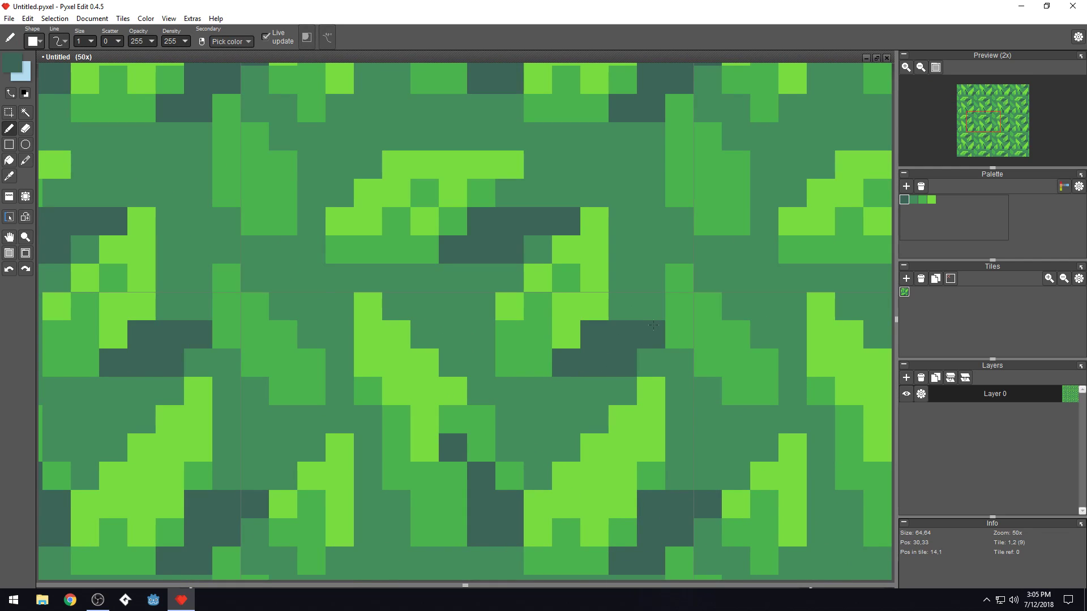
# Add a two-pixel vertical shadow right of the small left-leaning leaf and a three-pixel shadow row beneath the large left-leaning blade
pyautogui.moveTo(695, 416)
pyautogui.mouseDown()
pyautogui.moveTo(577, 374)
pyautogui.moveTo(557, 384)
pyautogui.mouseUp()
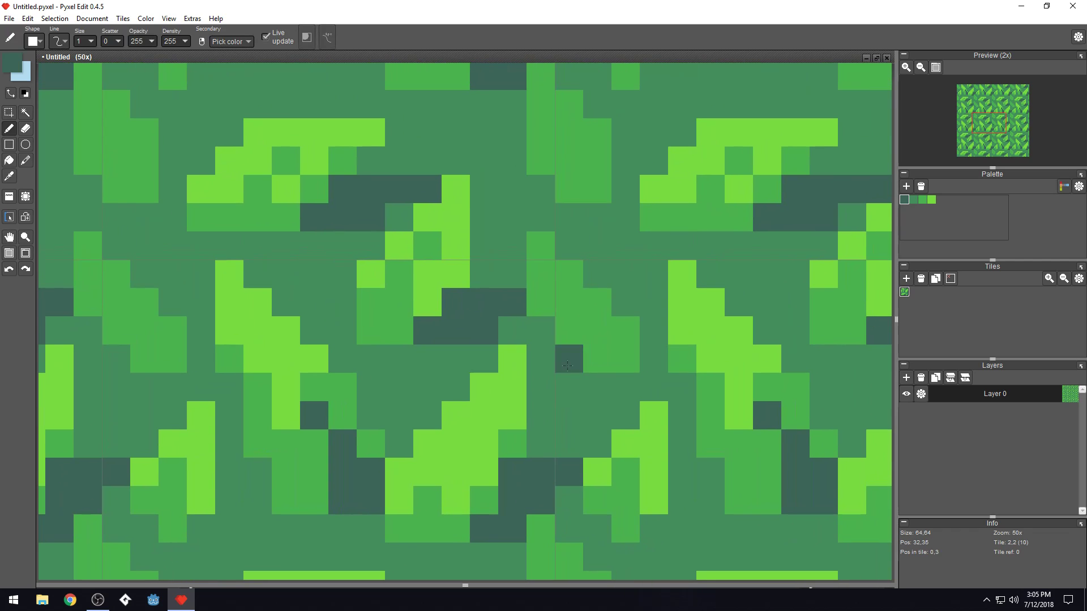
pyautogui.moveTo(651, 363); pyautogui.dragTo(651, 334)
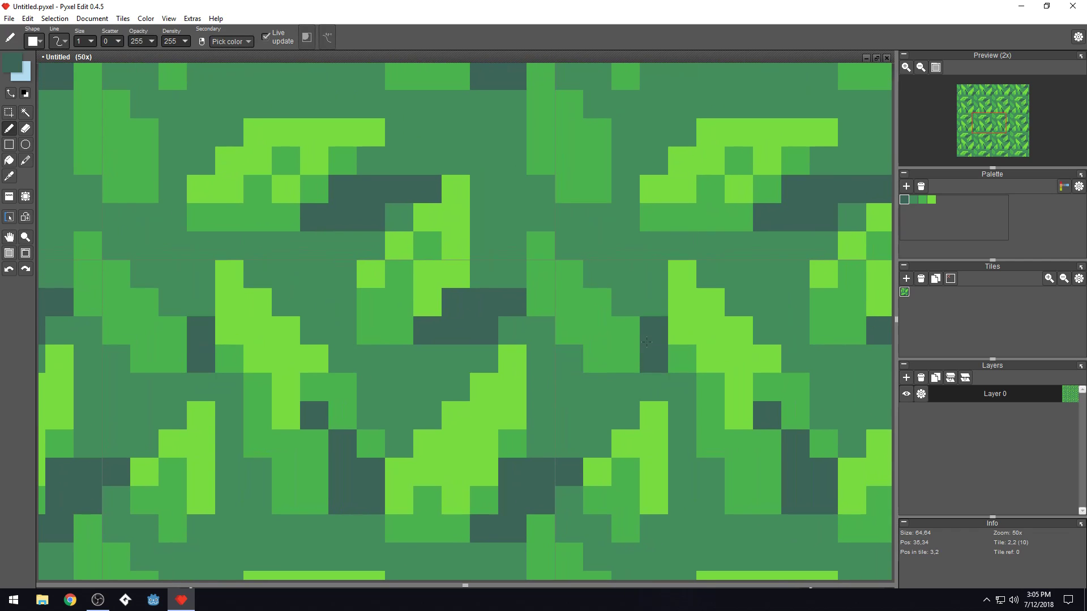
pyautogui.moveTo(618, 474)
pyautogui.mouseDown()
pyautogui.moveTo(463, 350)
pyautogui.moveTo(422, 350)
pyautogui.mouseUp()
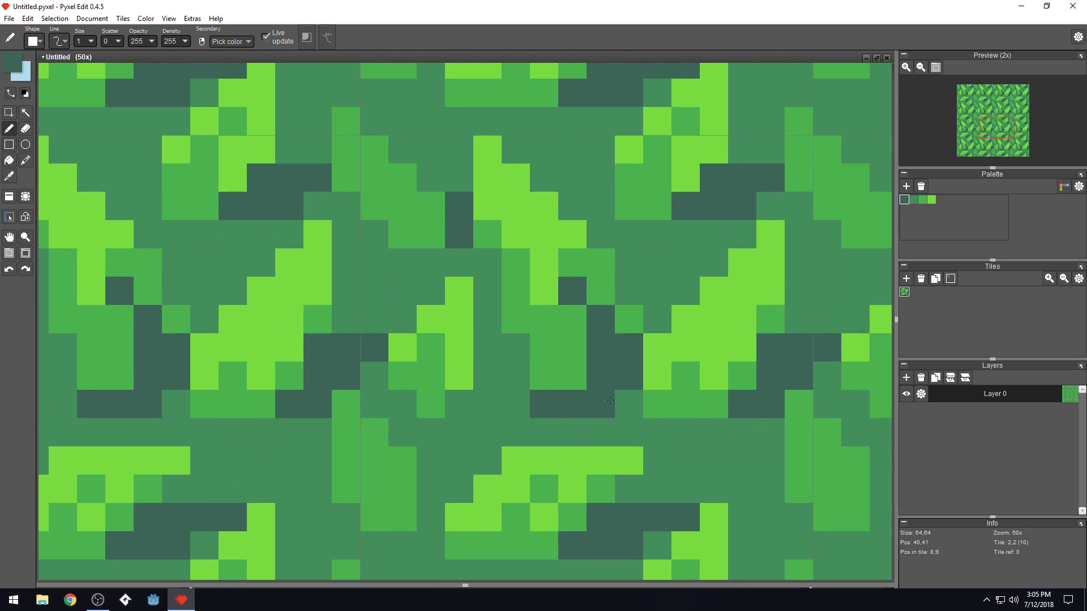
# Paint darkest-green shadows beneath the upright blade at the tile's left edge and under the left end of the nearly horizontal blade
pyautogui.scroll(-6, 552, 391)
pyautogui.moveTo(528, 458); pyautogui.dragTo(569, 439)
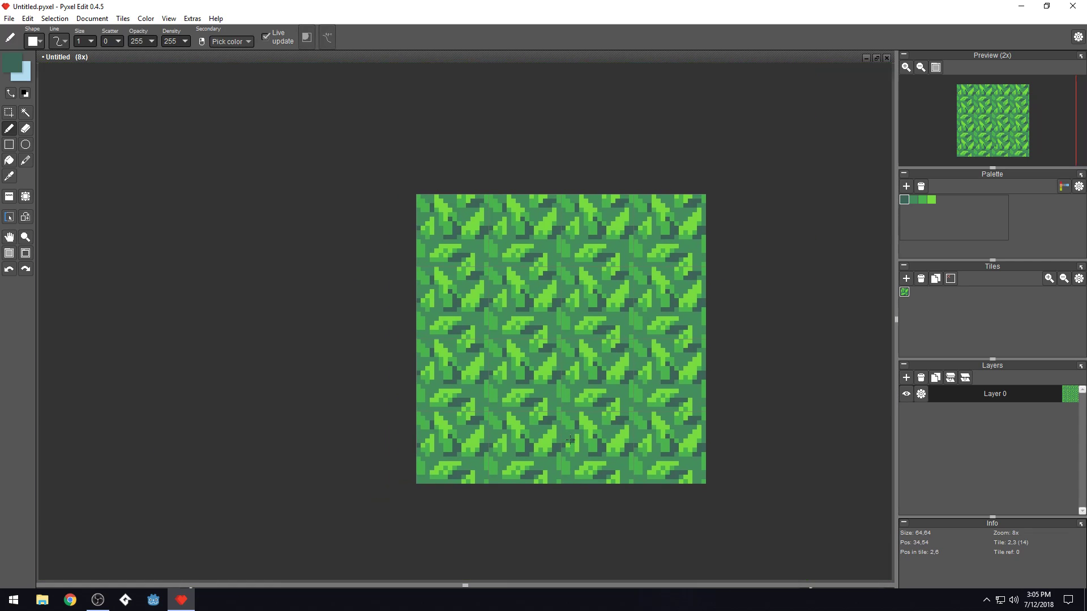
pyautogui.scroll(-3, 567, 447)
pyautogui.scroll(5, 537, 422)
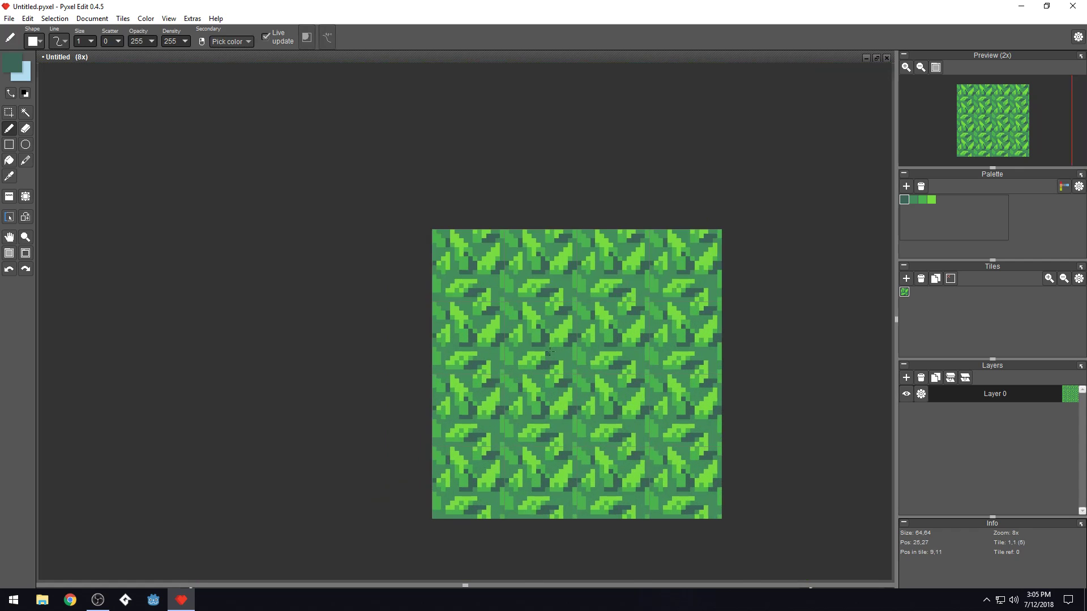
pyautogui.scroll(2, 476, 390)
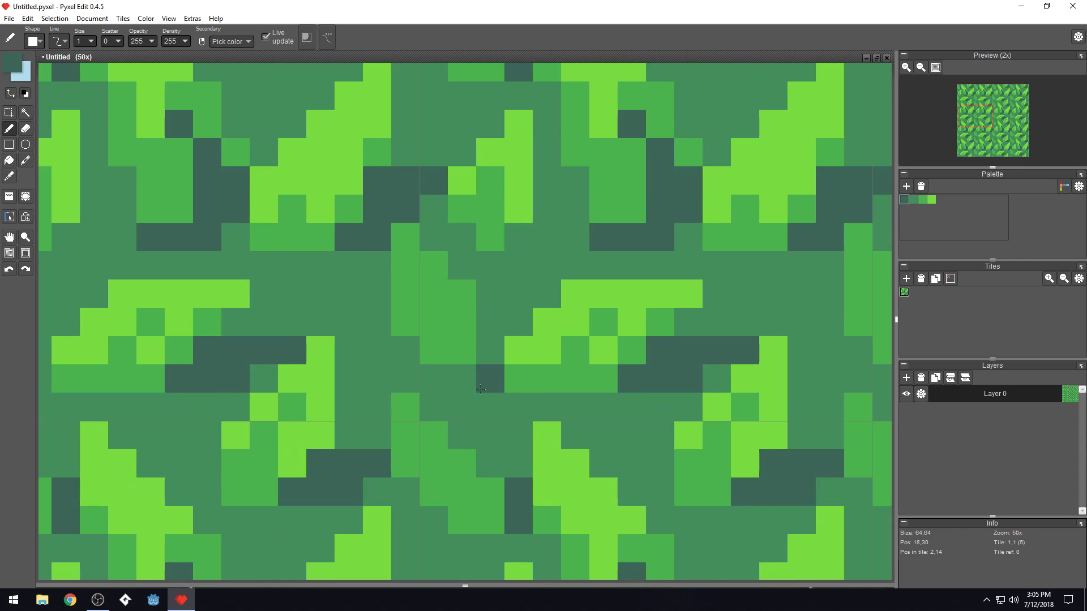
pyautogui.moveTo(477, 383)
pyautogui.mouseDown()
pyautogui.moveTo(489, 342)
pyautogui.moveTo(524, 415)
pyautogui.moveTo(563, 410)
pyautogui.mouseUp()
# Shade the gap between the small leaf and the large left-leaning blade, trimming the shadow's upper-left pixel with the background green
pyautogui.moveTo(518, 238)
pyautogui.mouseDown()
pyautogui.moveTo(540, 242)
pyautogui.moveTo(541, 187)
pyautogui.moveTo(583, 198)
pyautogui.moveTo(575, 237)
pyautogui.mouseUp()
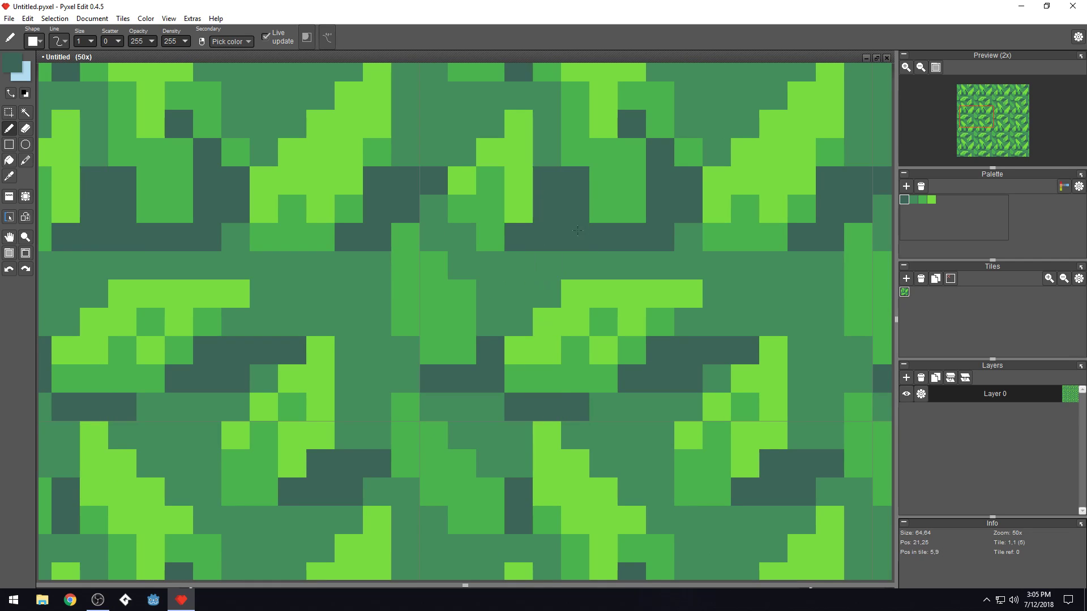
pyautogui.rightClick(552, 161)
pyautogui.click(553, 176)
pyautogui.click(569, 184)
pyautogui.rightClick(554, 234)
pyautogui.click(574, 185)
pyautogui.moveTo(596, 263); pyautogui.dragTo(597, 440)
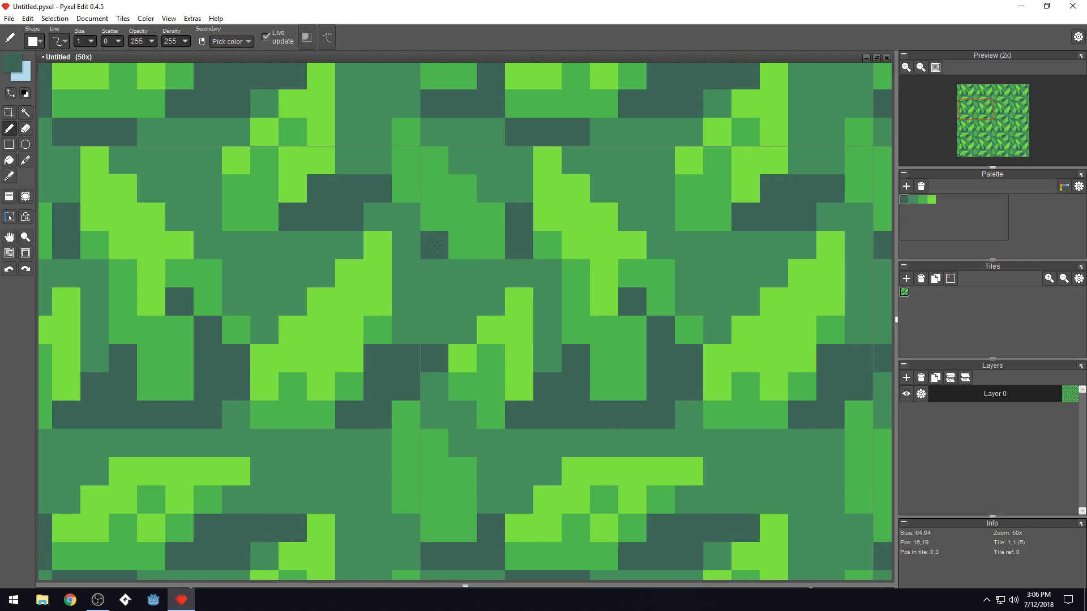
# Extend the darkest-green shadow row under the nearly horizontal blade three pixels right and add a vertical shadow left of the large left-leaning blade's stem
pyautogui.scroll(-6, 406, 216)
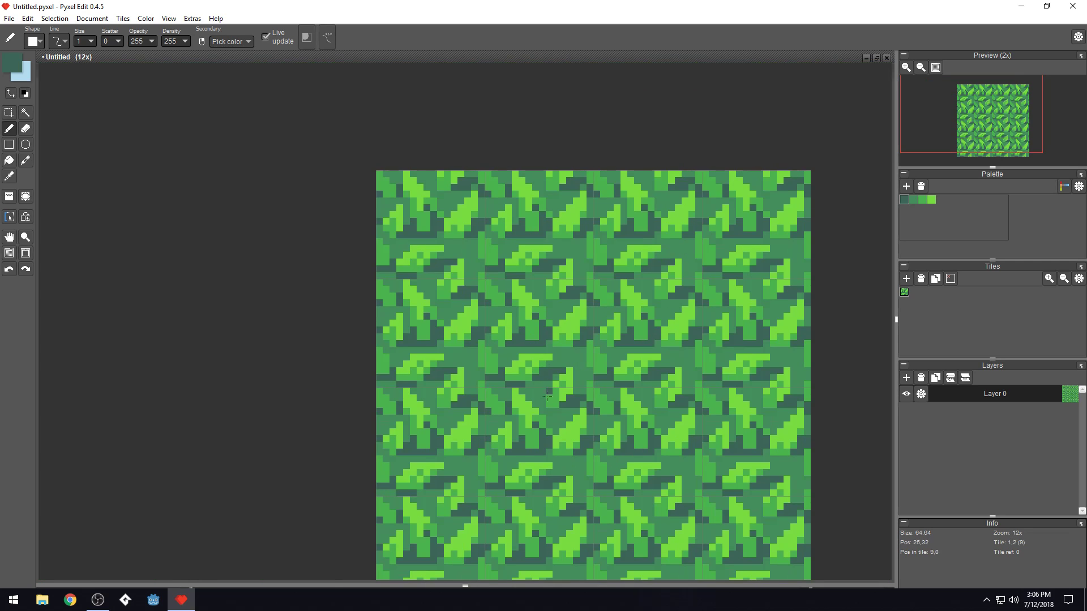
pyautogui.scroll(3, 554, 429)
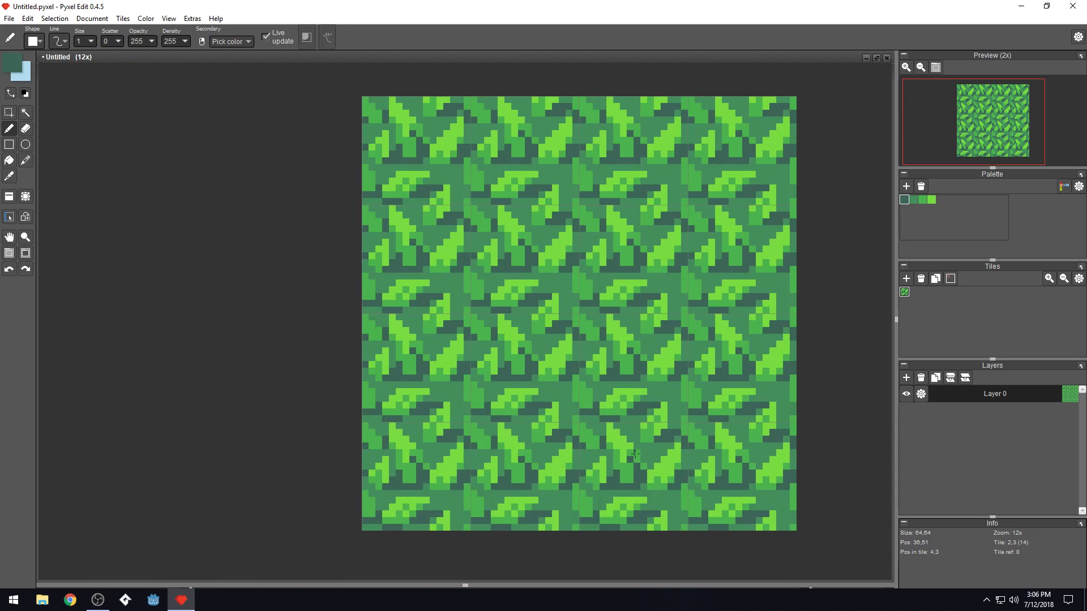
pyautogui.moveTo(630, 447); pyautogui.dragTo(559, 385)
pyautogui.scroll(4, 529, 305)
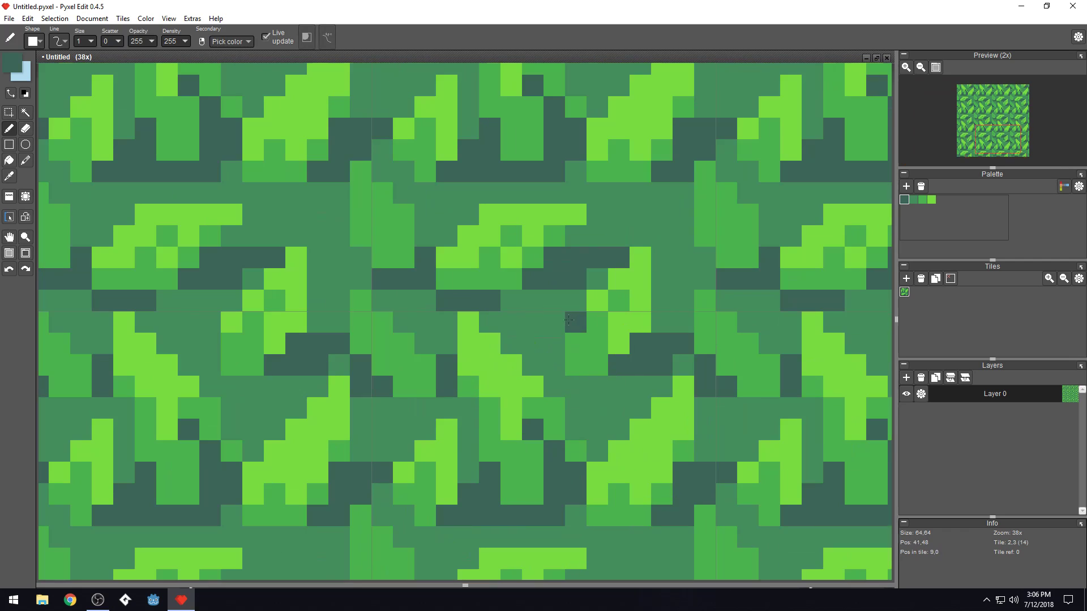
pyautogui.click(534, 300)
pyautogui.click(554, 301)
pyautogui.click(512, 300)
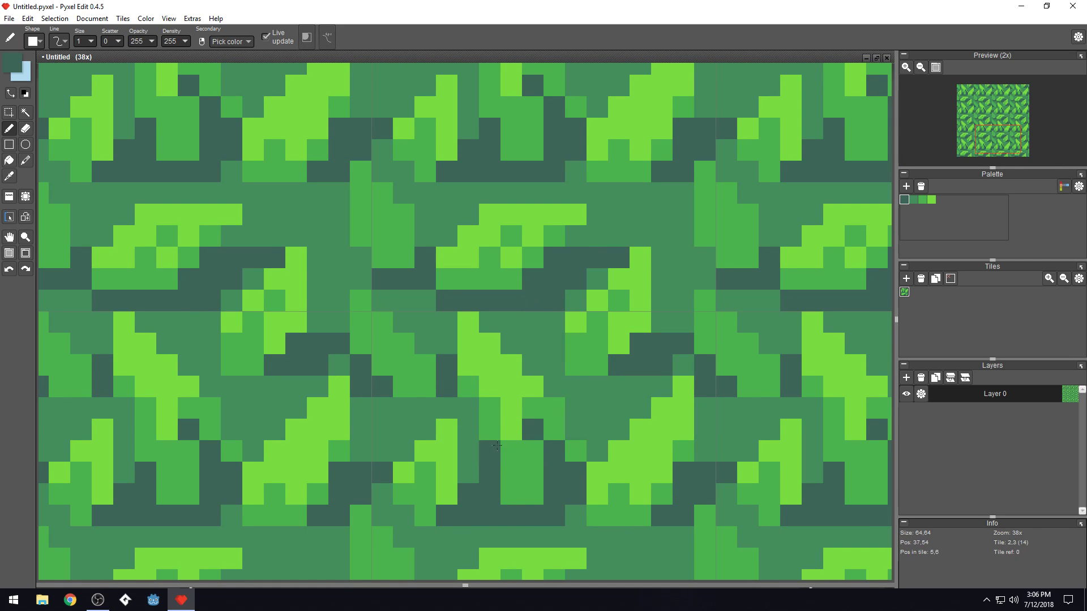
pyautogui.moveTo(468, 473); pyautogui.dragTo(477, 412)
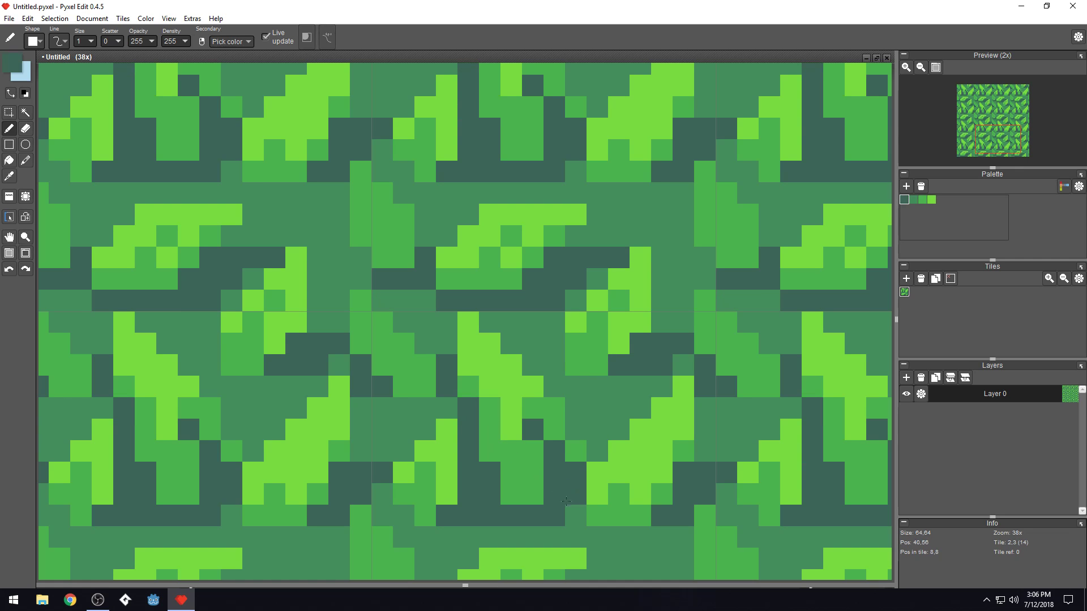
# Shade the lower-left corner of the leaf on the vertical seam and the upper-left edge of the nearly horizontal blade in darkest green
pyautogui.press('space')
pyautogui.moveTo(605, 494); pyautogui.dragTo(504, 357)
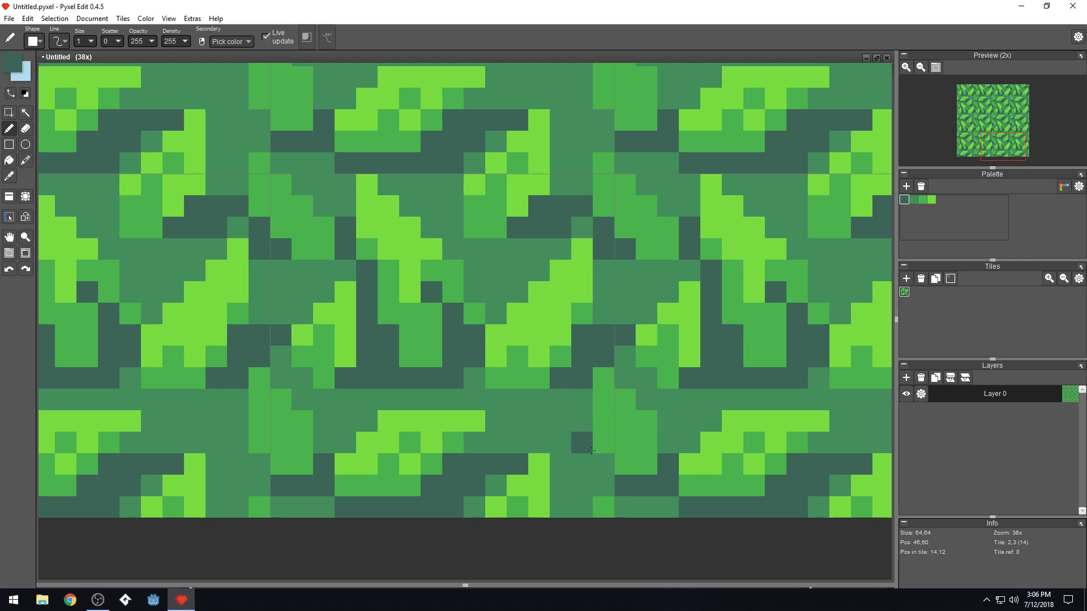
pyautogui.click(606, 467)
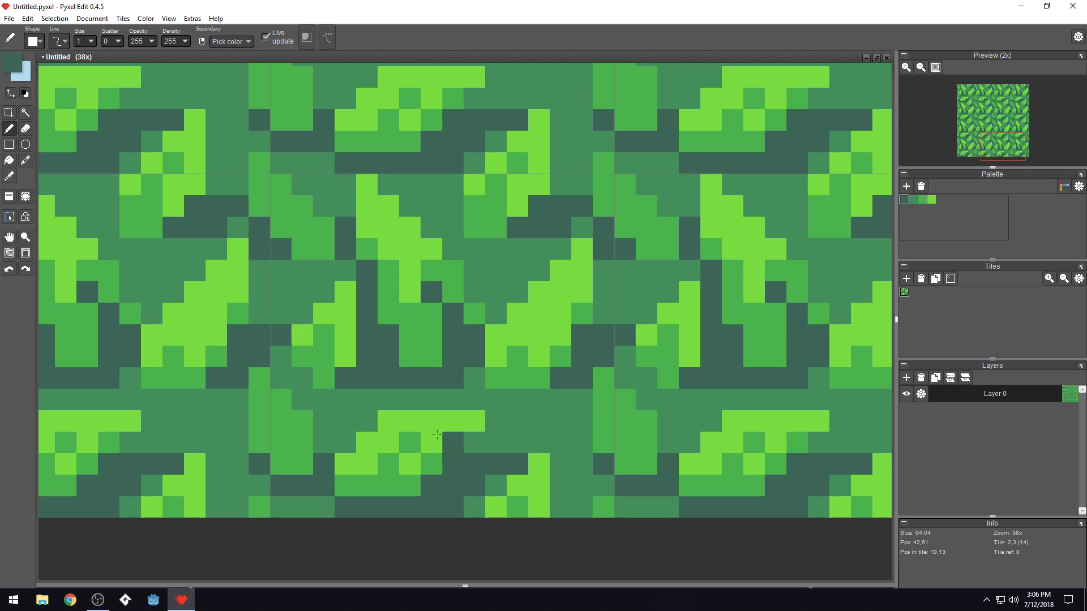
pyautogui.moveTo(358, 408); pyautogui.dragTo(340, 416)
# Paint a darkest-green shadow block about four pixels wide and two tall beneath the large right-leaning blade
pyautogui.scroll(-5, 402, 351)
pyautogui.moveTo(402, 351); pyautogui.dragTo(562, 424)
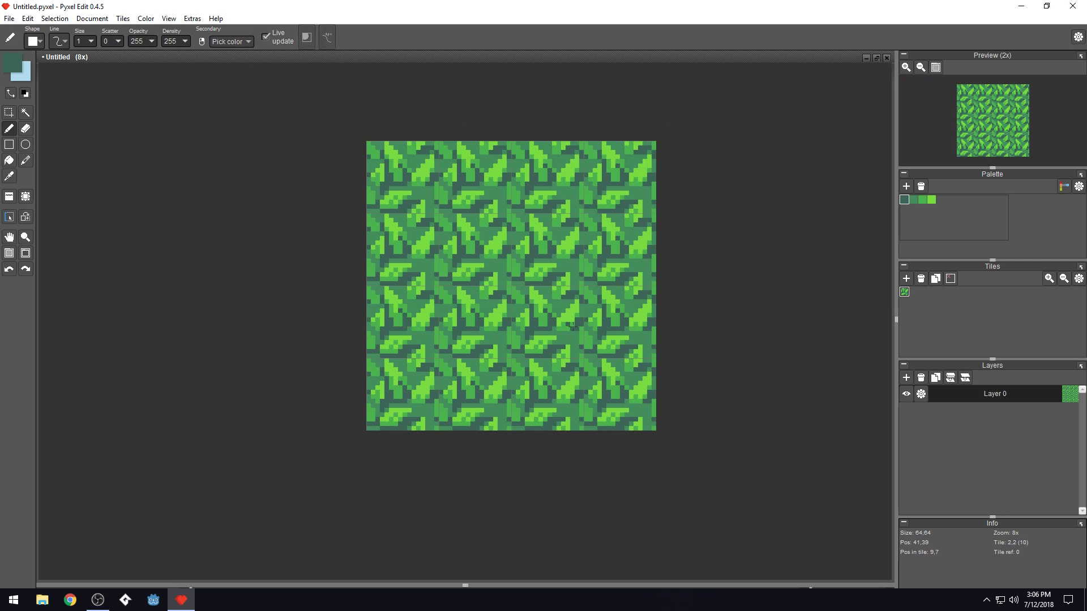
pyautogui.scroll(2, 553, 326)
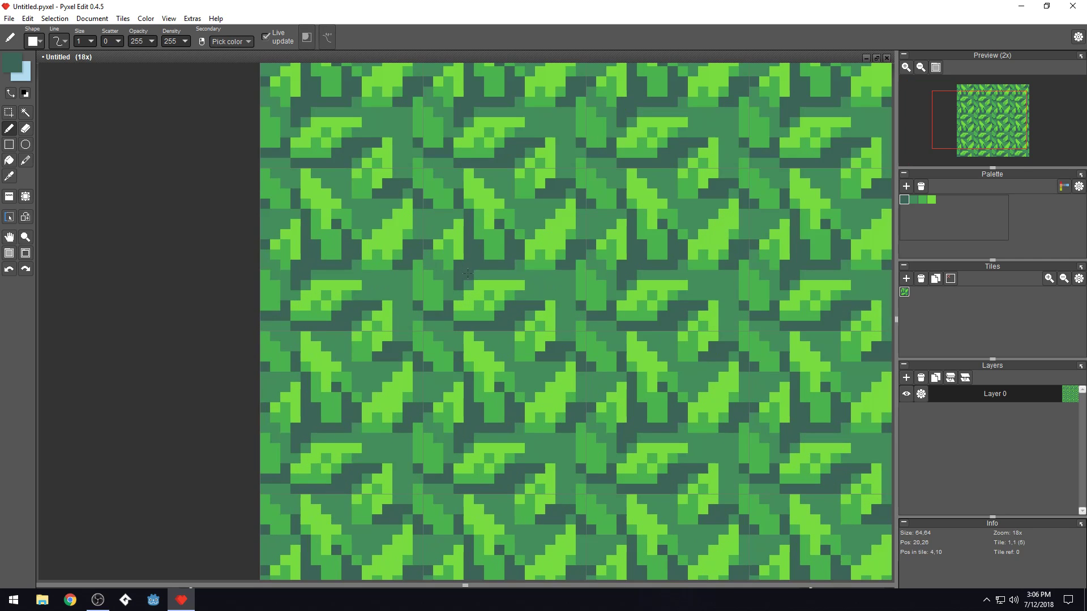
pyautogui.scroll(-3, 462, 278)
pyautogui.scroll(1, 463, 278)
pyautogui.scroll(-4, 462, 281)
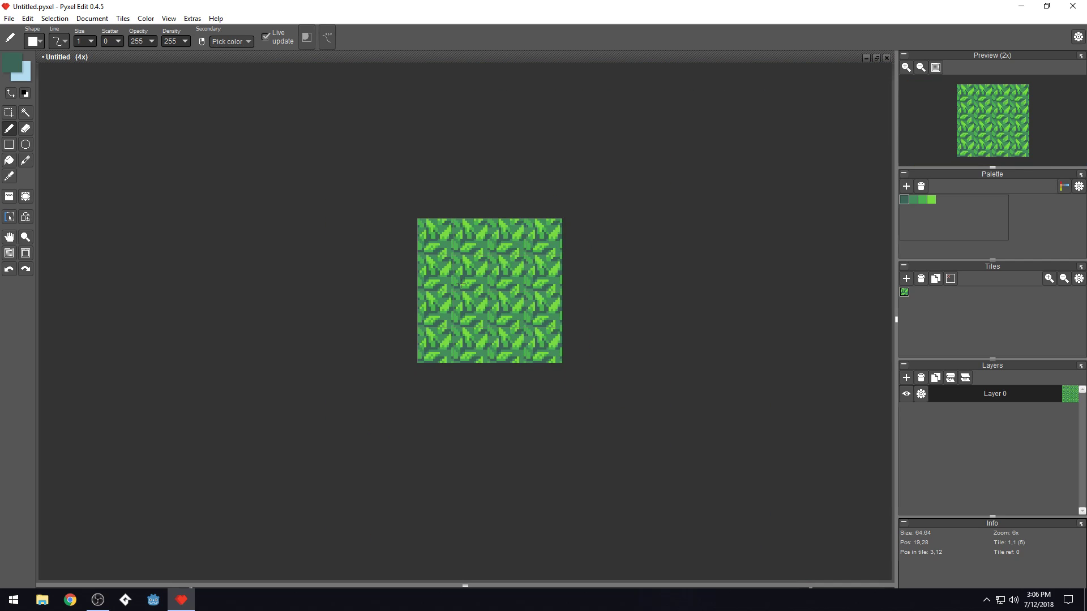
pyautogui.scroll(6, 470, 266)
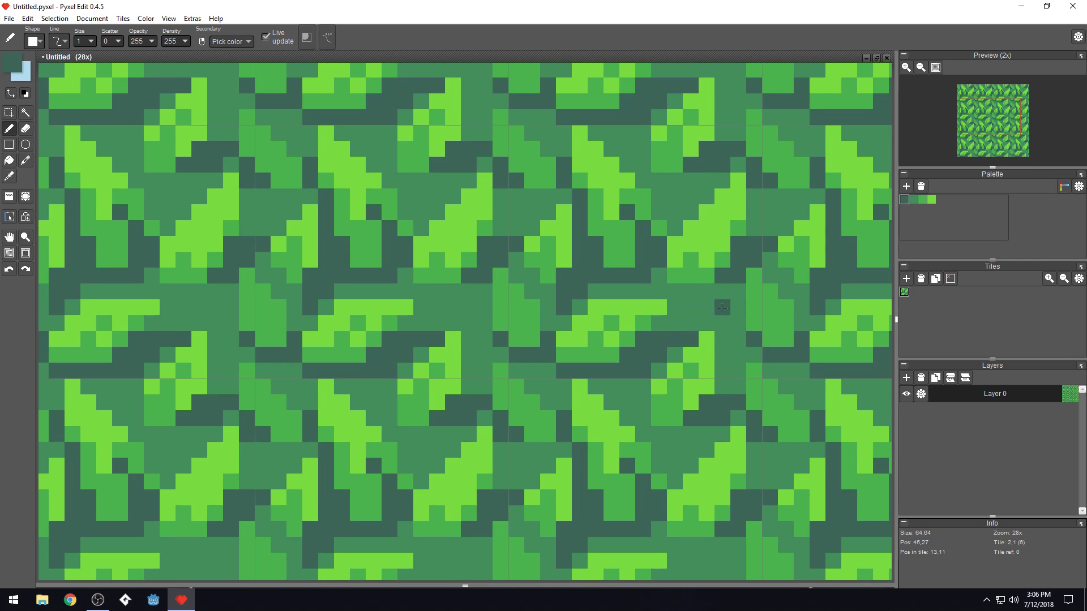
pyautogui.moveTo(707, 308); pyautogui.dragTo(709, 299)
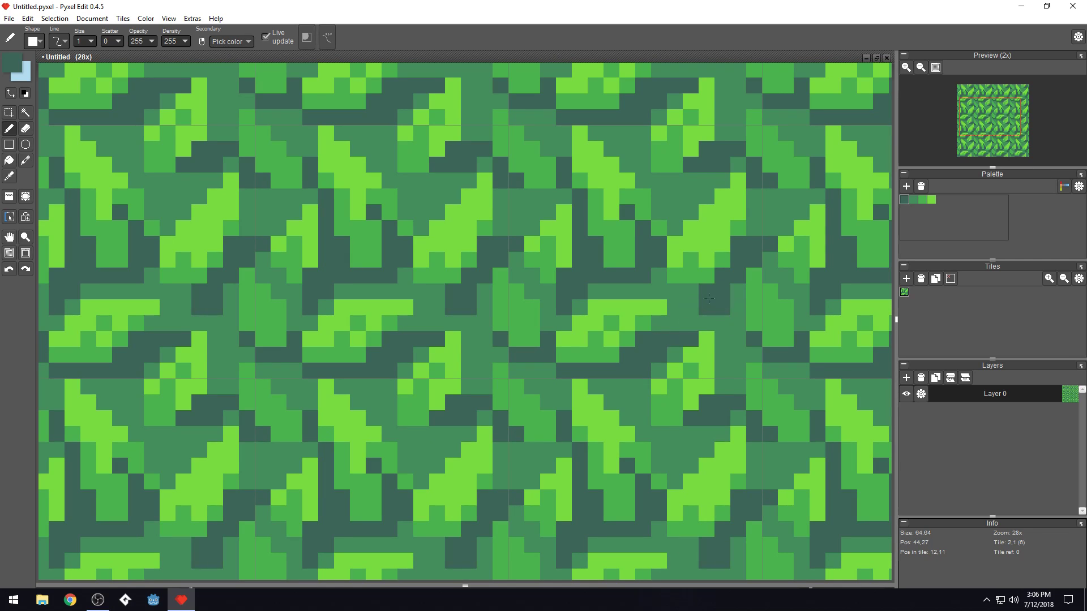
pyautogui.click(690, 306)
pyautogui.click(678, 293)
pyautogui.click(679, 304)
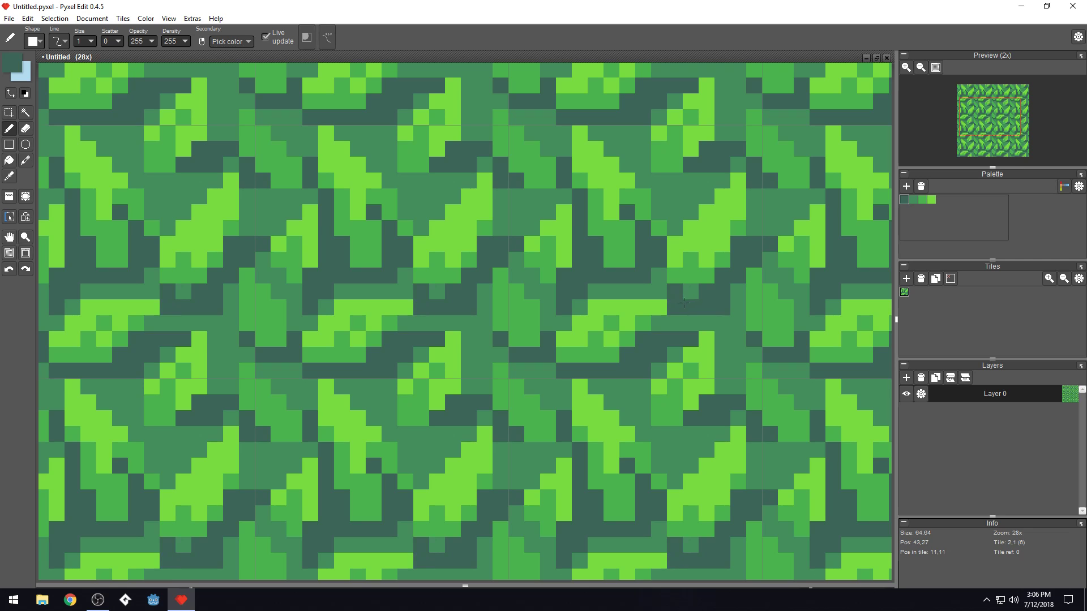
pyautogui.scroll(-4, 683, 303)
pyautogui.scroll(6, 753, 272)
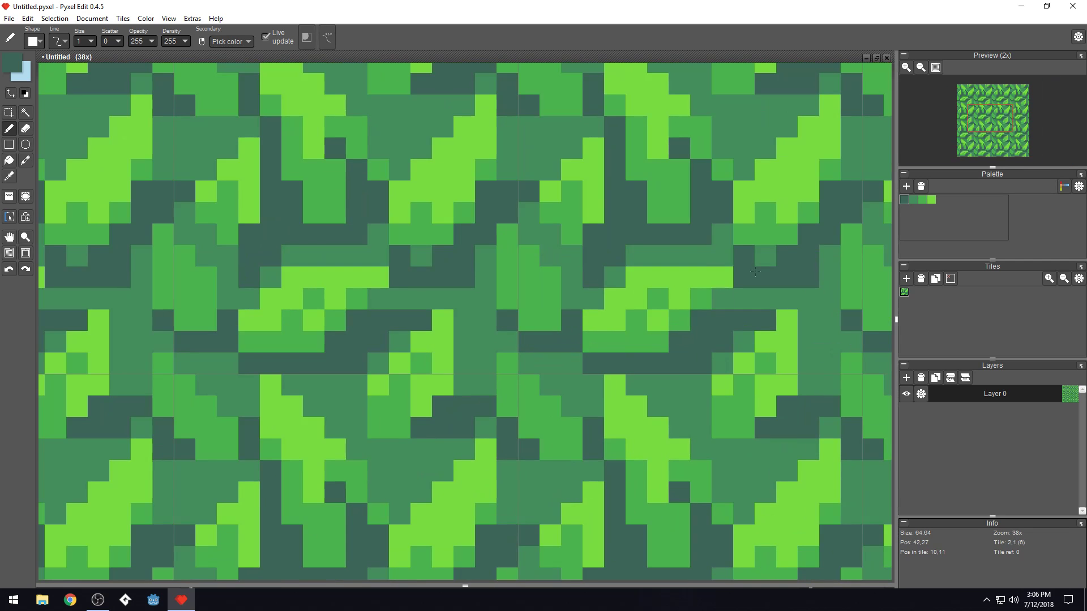
pyautogui.click(770, 255)
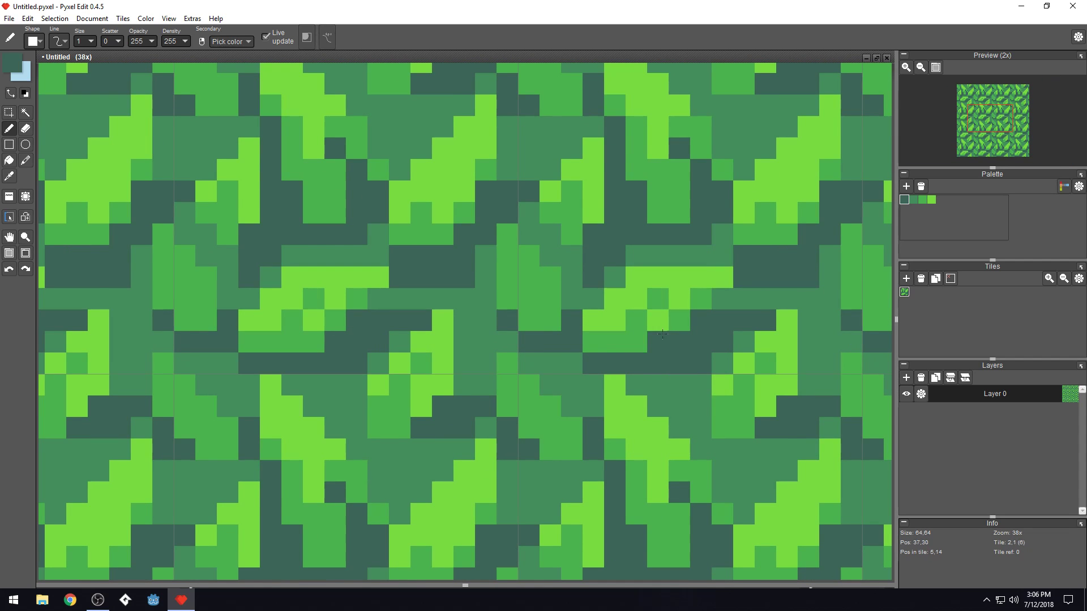
# Extend the darkest-green shadow down along the left side of the leaf on the vertical seam, undoing a misplaced stroke
pyautogui.scroll(-4, 571, 395)
pyautogui.scroll(3, 571, 394)
pyautogui.moveTo(576, 333)
pyautogui.mouseDown()
pyautogui.moveTo(561, 347)
pyautogui.moveTo(581, 346)
pyautogui.mouseUp()
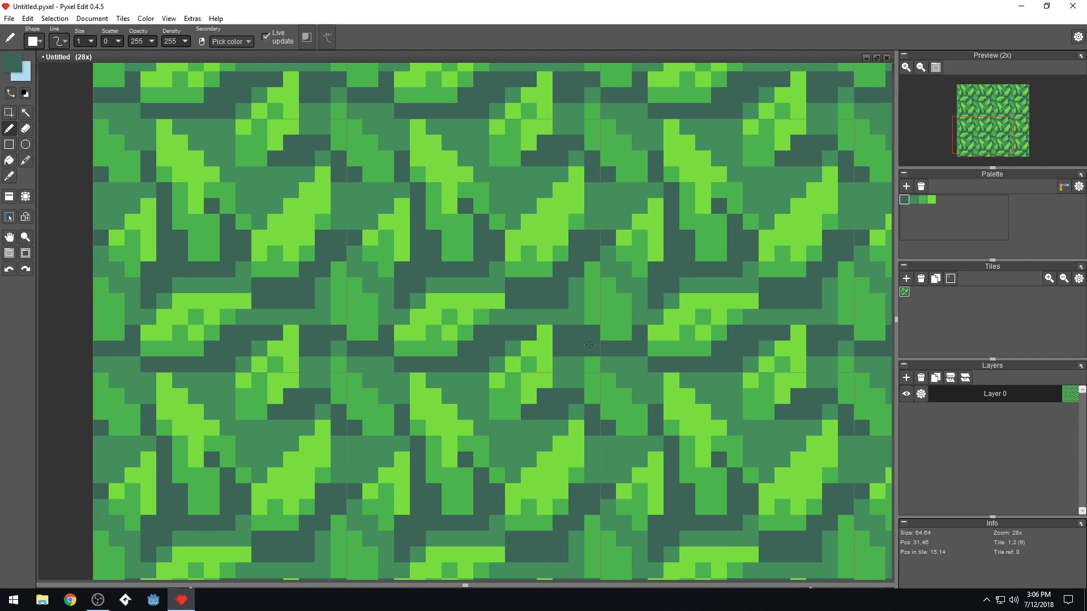
pyautogui.hotkey('ctrl', 'z')
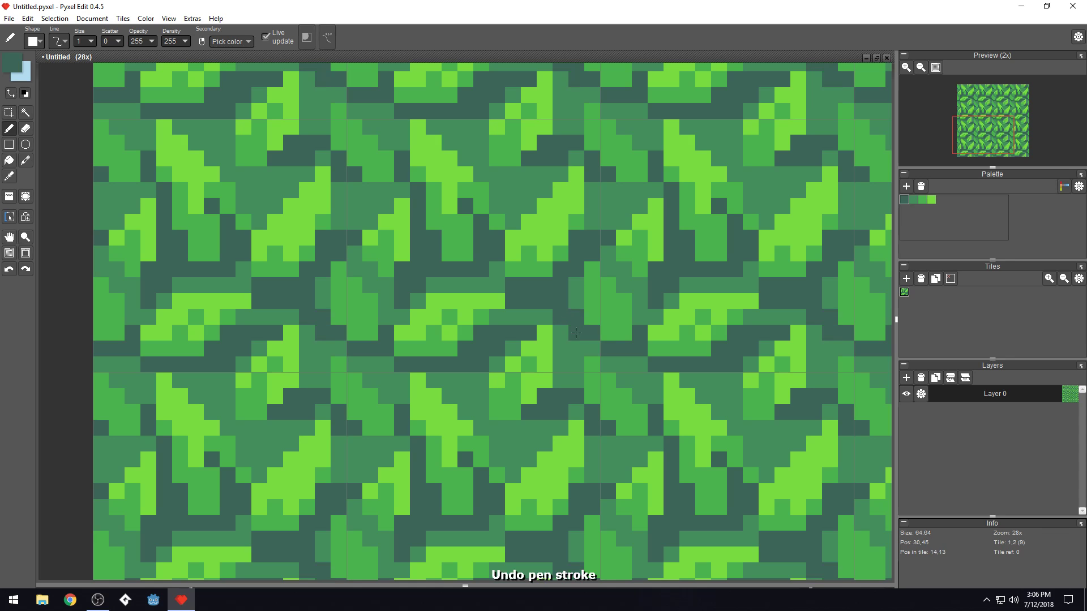
pyautogui.click(576, 302)
pyautogui.click(592, 347)
pyautogui.click(561, 334)
# Examine how the shaded tile repeats across the whole canvas at several zoom levels
pyautogui.scroll(-6, 592, 384)
pyautogui.scroll(4, 542, 369)
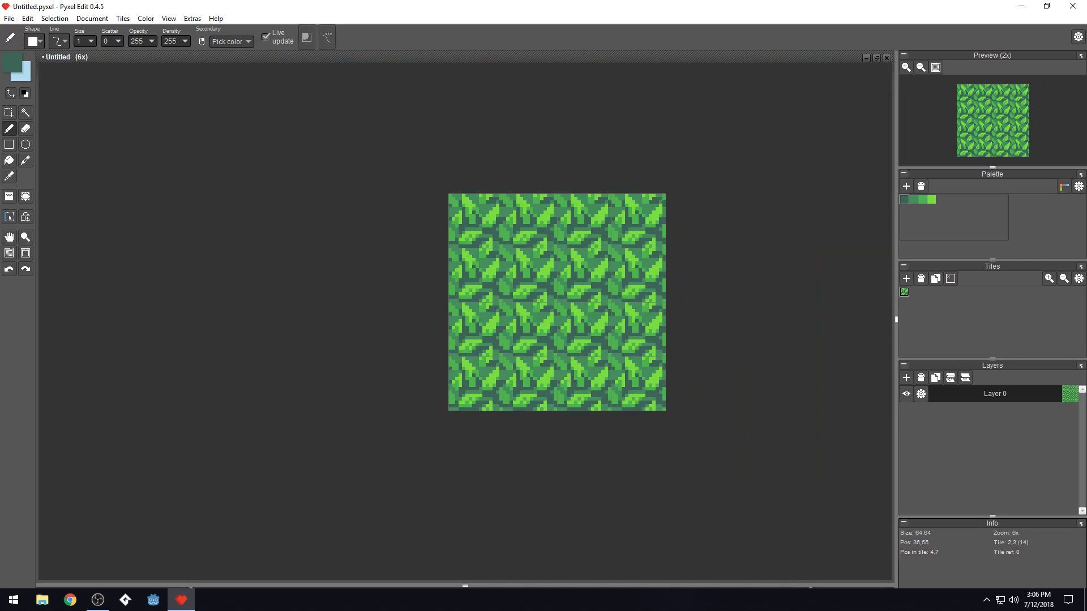
pyautogui.moveTo(510, 366); pyautogui.dragTo(574, 439)
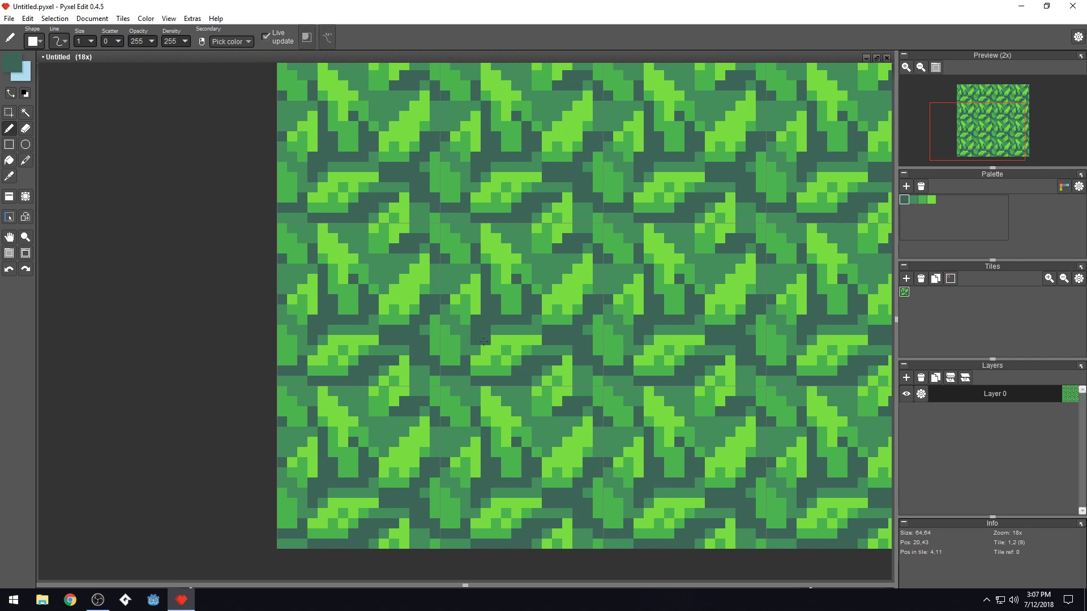
pyautogui.rightClick(463, 309)
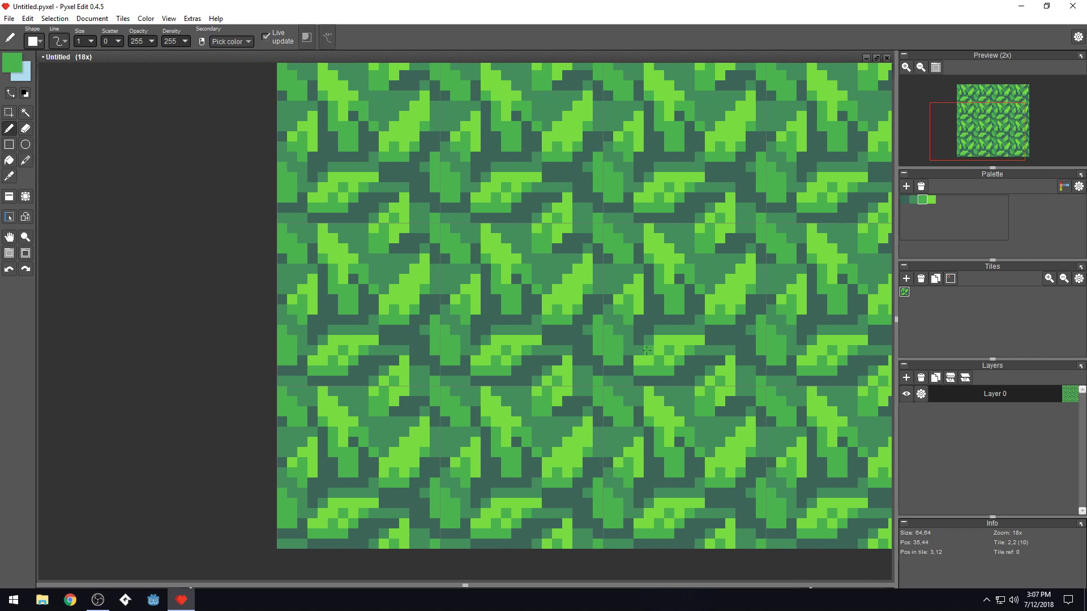
pyautogui.scroll(-3, 647, 350)
pyautogui.moveTo(626, 334); pyautogui.dragTo(583, 342)
pyautogui.scroll(1, 578, 335)
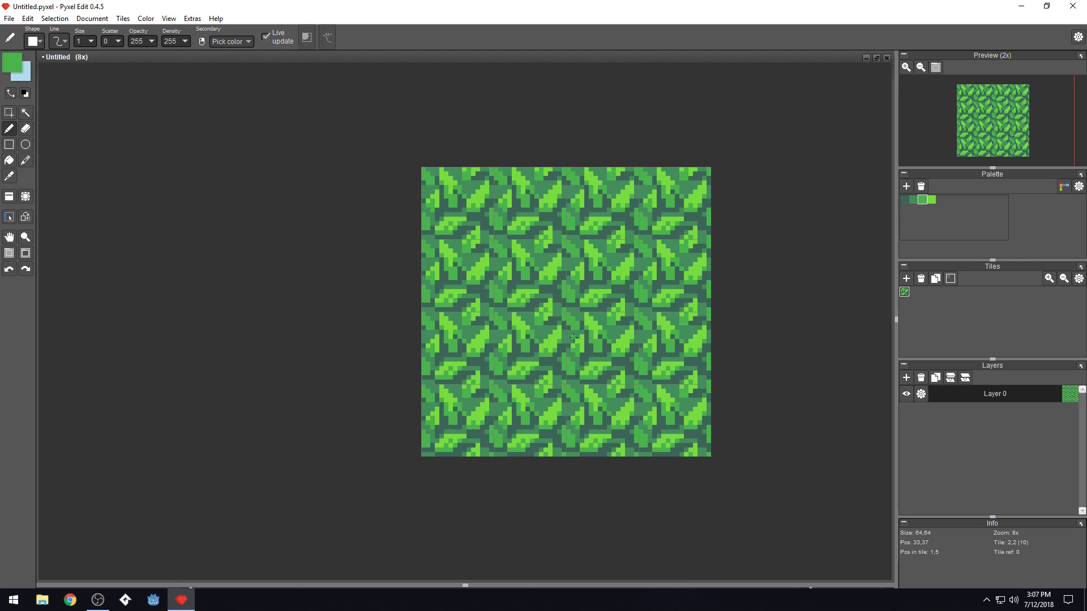
pyautogui.scroll(1, 573, 337)
pyautogui.scroll(1, 568, 270)
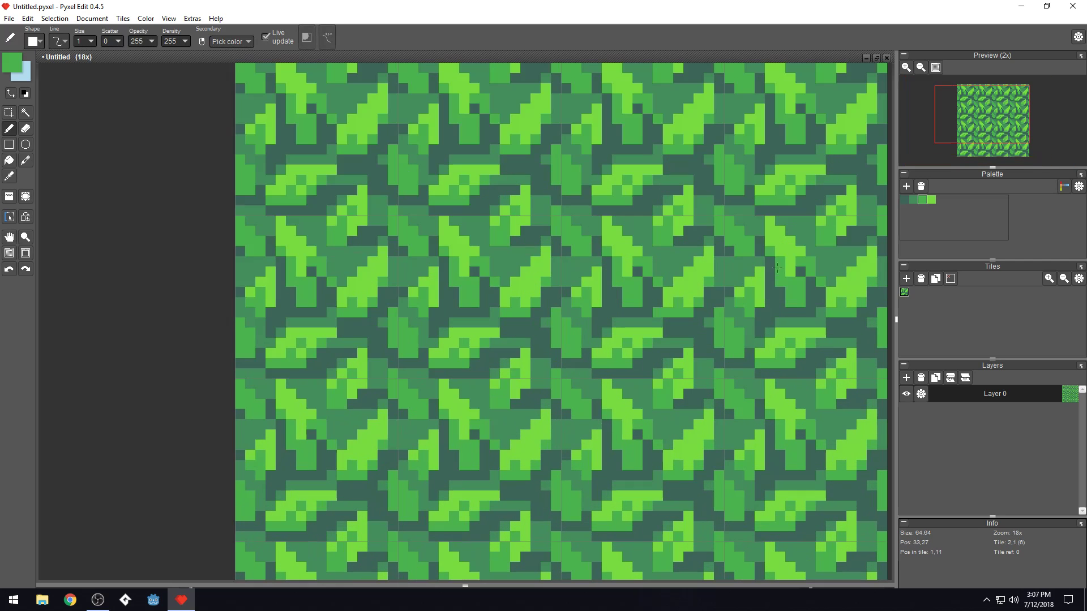
# Adjust the darkest-green palette swatch to a slightly more saturated green
pyautogui.doubleClick(907, 200)
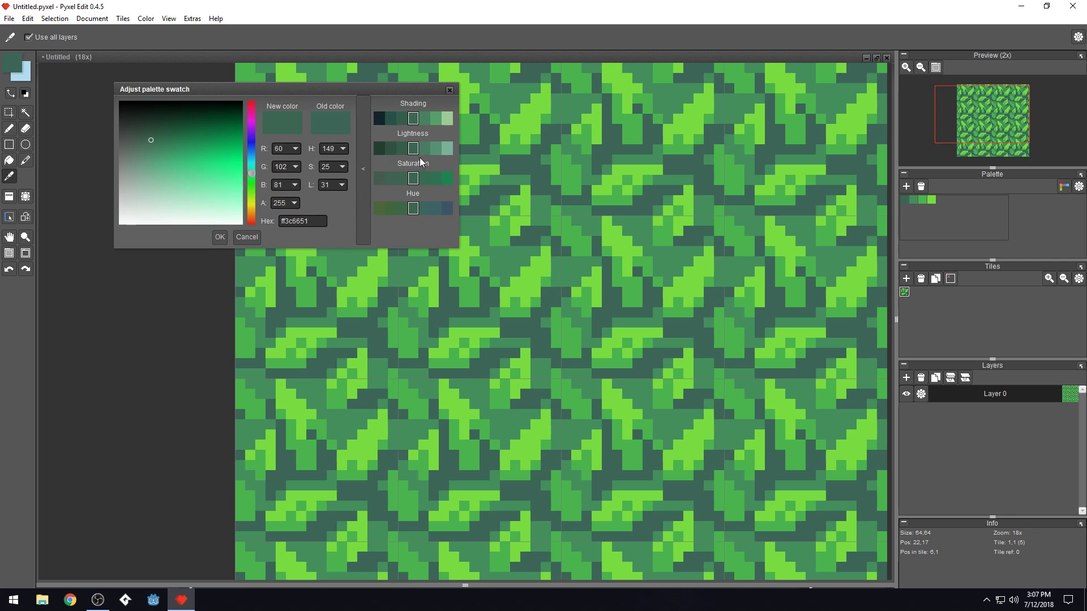
pyautogui.moveTo(340, 166); pyautogui.dragTo(347, 185)
pyautogui.click(222, 240)
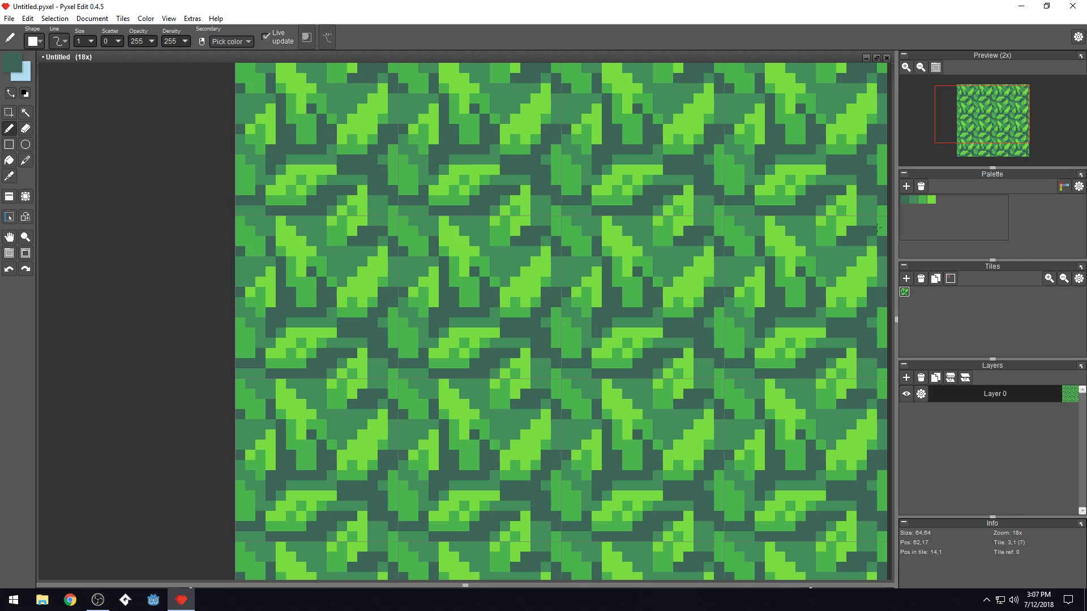
# Recolour all the shadows with the adjusted dark green, using the fill tool with Contiguous turned off
pyautogui.press('f')
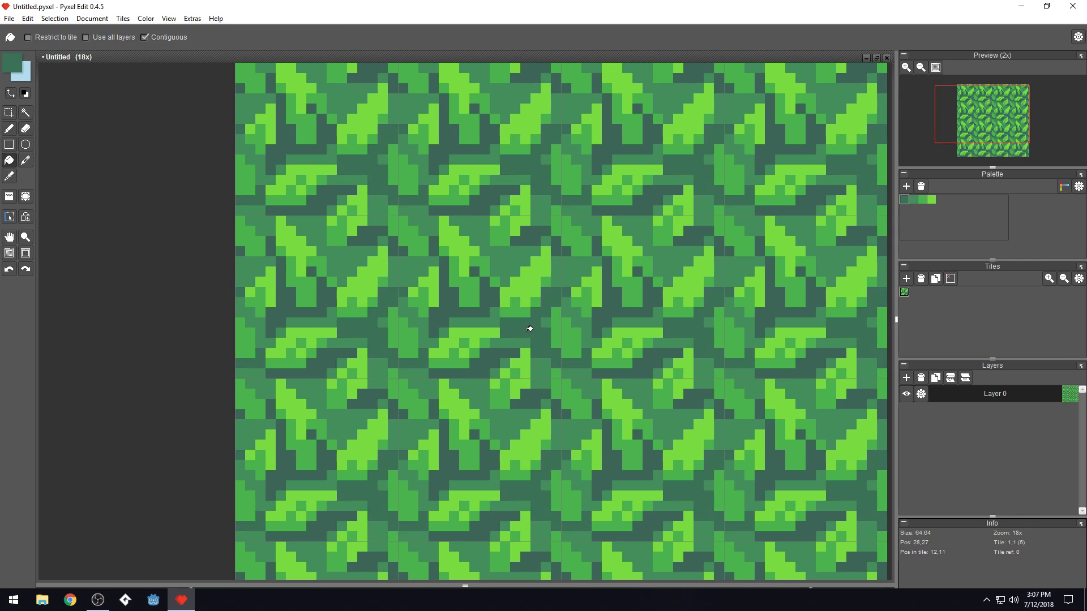
pyautogui.hotkey('ctrl', 'z')
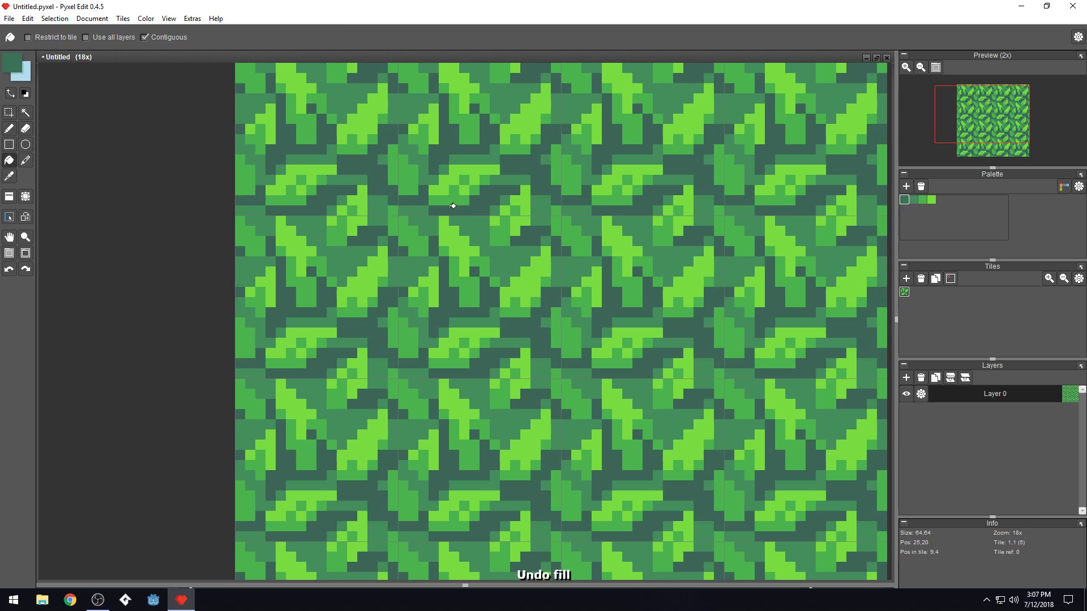
pyautogui.click(145, 37)
pyautogui.scroll(-4, 552, 206)
pyautogui.scroll(6, 549, 212)
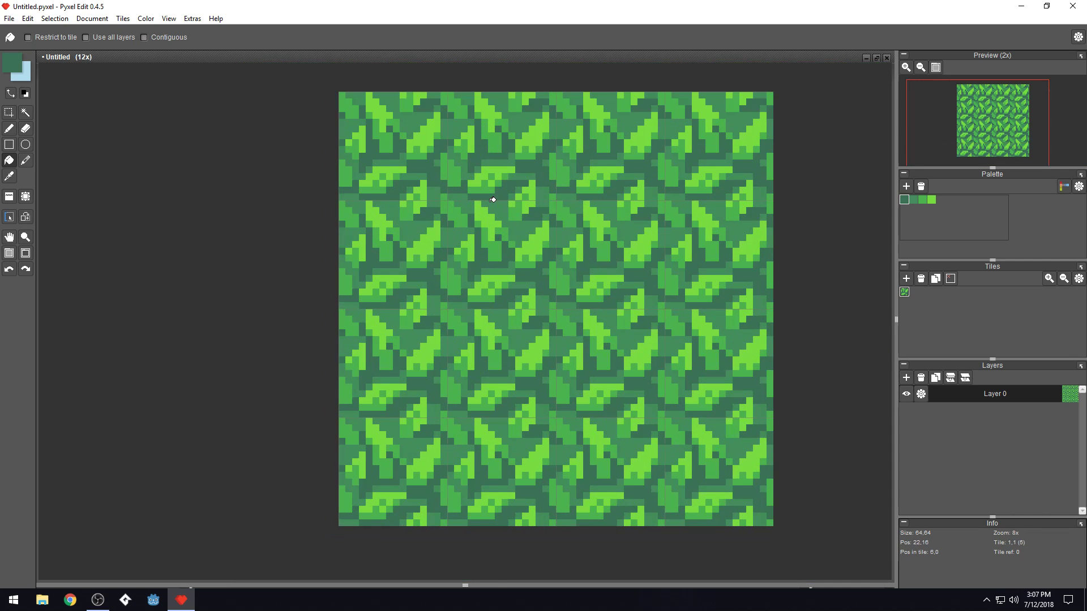
# Paint over the small upright bright blade at the tile's left edge and its nearby shadow with the background green
pyautogui.scroll(-3, 592, 241)
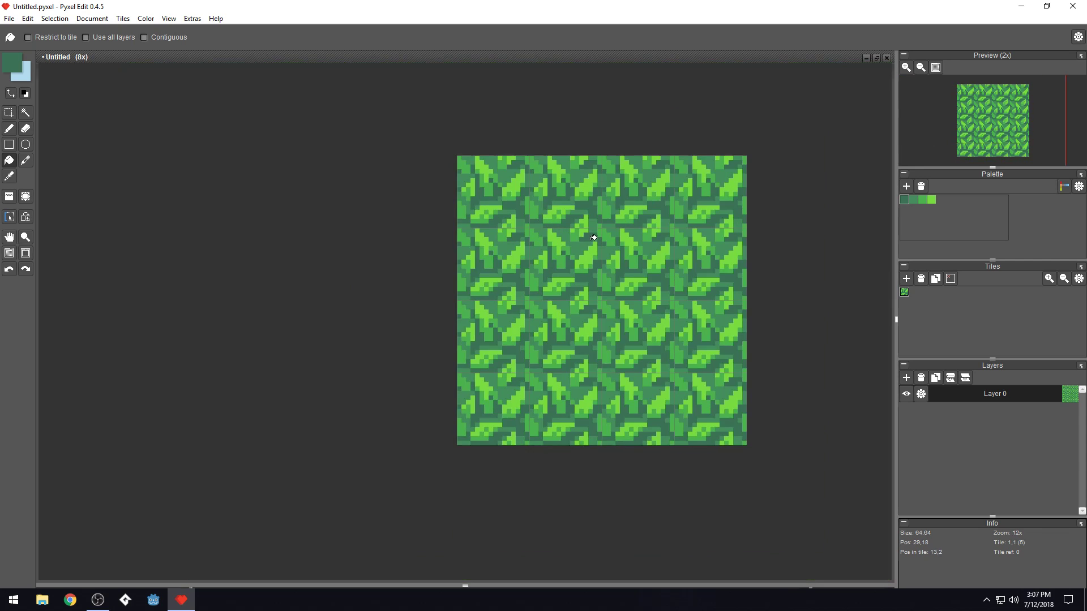
pyautogui.moveTo(619, 256); pyautogui.dragTo(541, 264)
pyautogui.scroll(2, 500, 275)
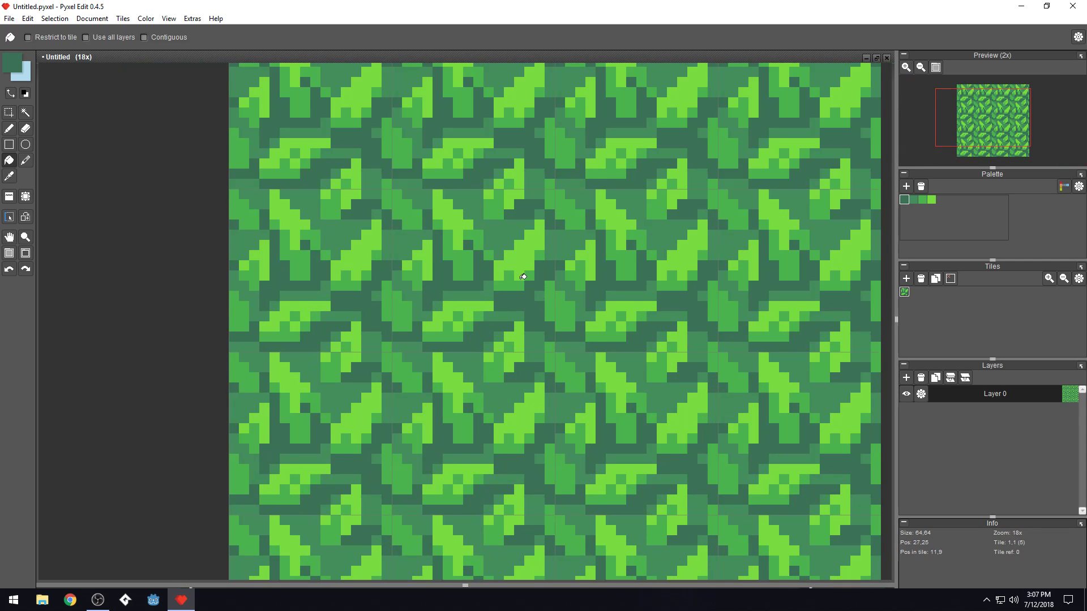
pyautogui.scroll(-2, 529, 277)
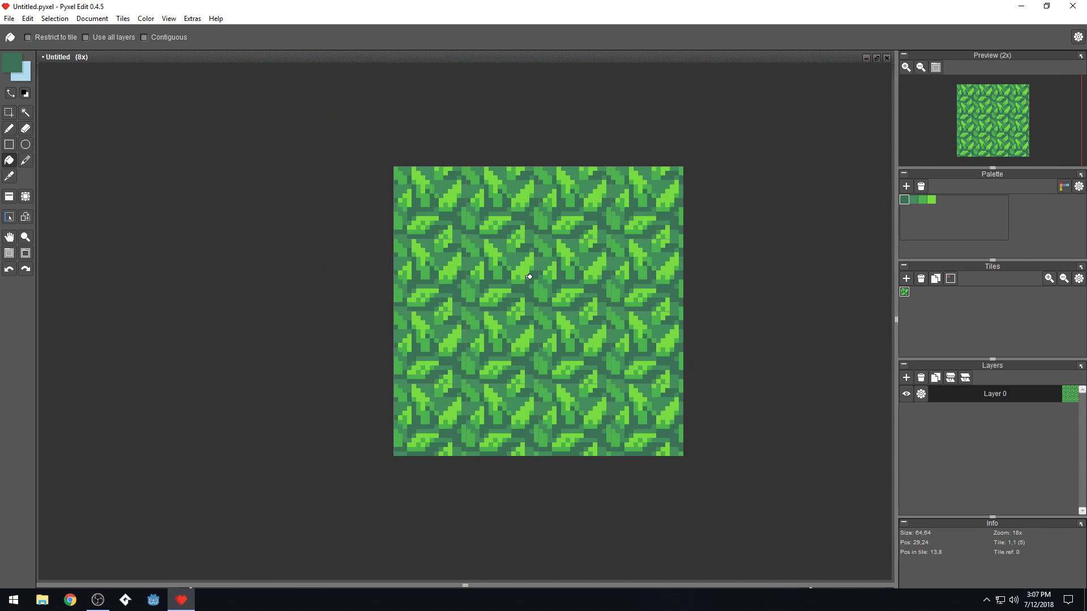
pyautogui.scroll(2, 528, 277)
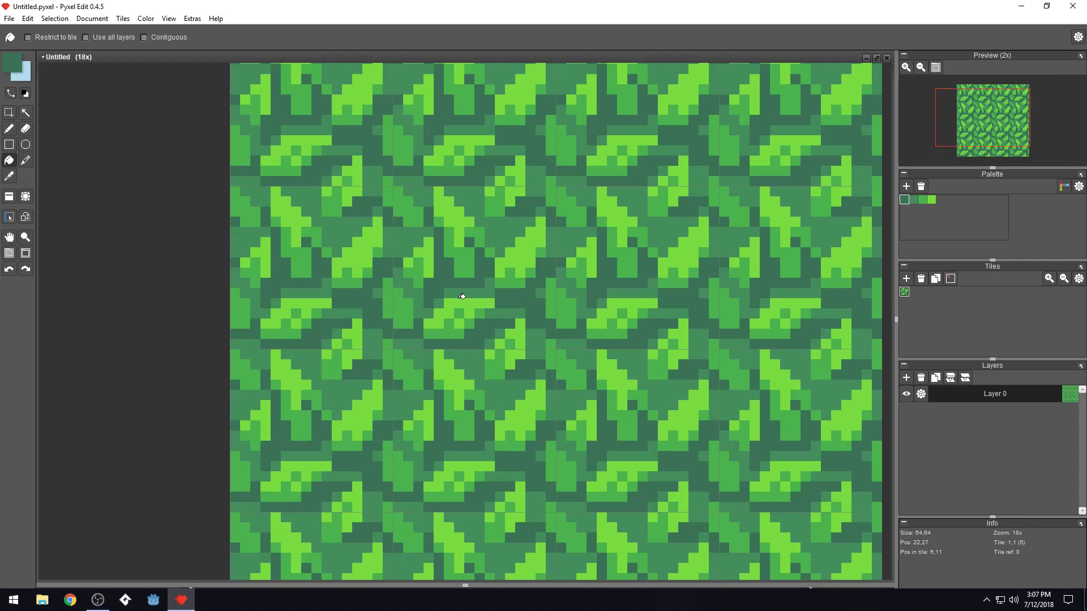
pyautogui.press('b')
pyautogui.click(410, 290)
pyautogui.rightClick(417, 295)
pyautogui.click(411, 290)
pyautogui.moveTo(418, 284)
pyautogui.mouseDown()
pyautogui.moveTo(429, 239)
pyautogui.moveTo(433, 266)
pyautogui.mouseUp()
pyautogui.click(430, 272)
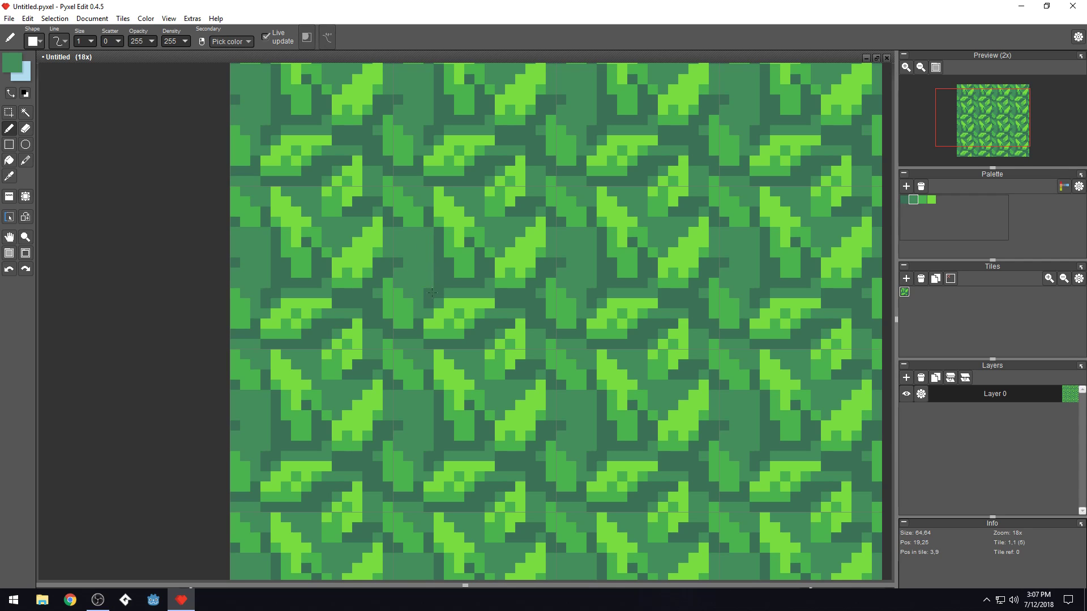
# Draw a left-leaning mid-green leaf in the cleared area at the tile's left edge, undoing the last stray stroke
pyautogui.scroll(-5, 429, 295)
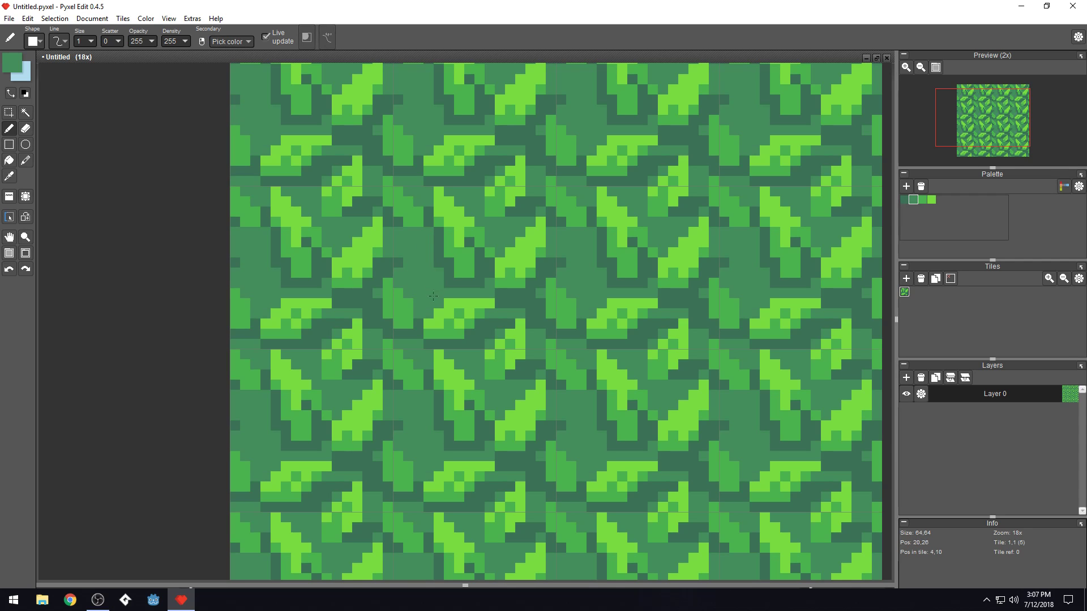
pyautogui.scroll(5, 508, 241)
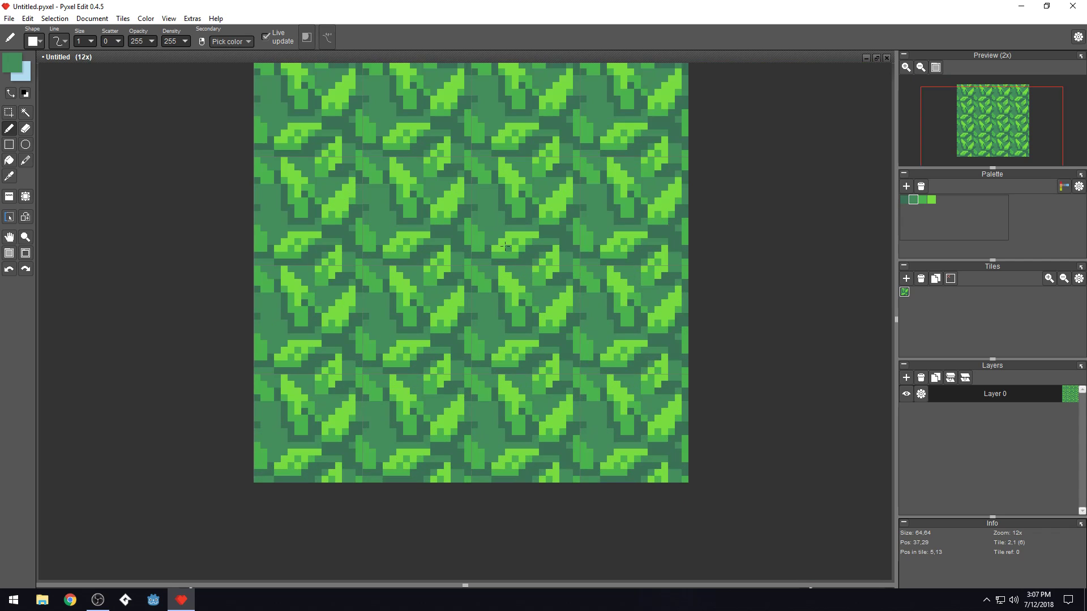
pyautogui.keyDown('alt'); pyautogui.click(468, 233); pyautogui.keyUp('alt')
pyautogui.moveTo(476, 184)
pyautogui.mouseDown()
pyautogui.moveTo(461, 174)
pyautogui.moveTo(480, 202)
pyautogui.mouseUp()
pyautogui.hotkey('ctrl', 'z')
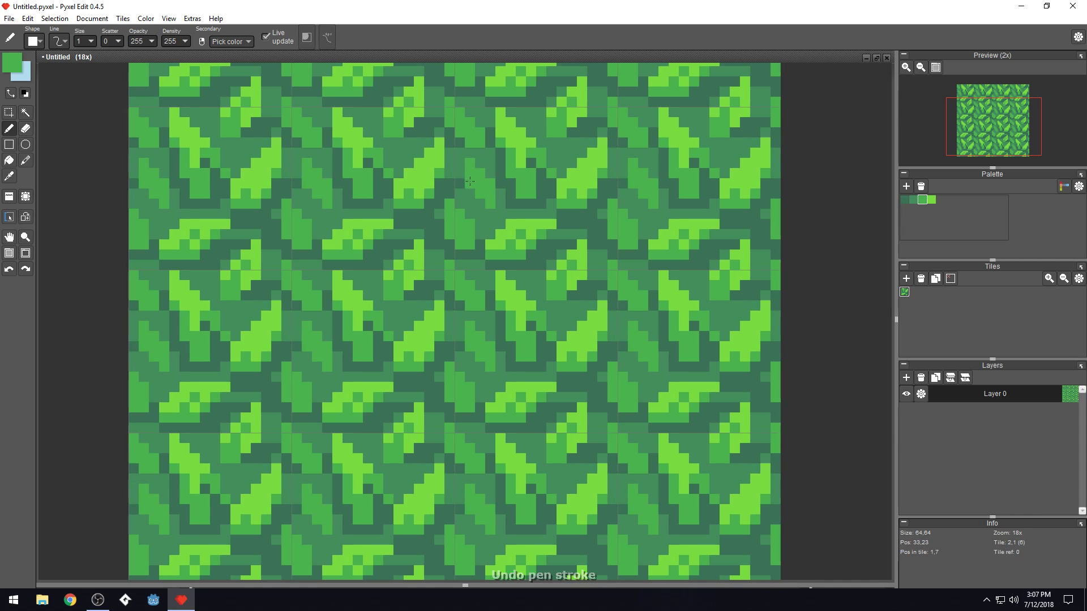
# Repaint the bright highlights of the medium right-leaning blade crossing the horizontal seam in mid green
pyautogui.scroll(-5, 483, 204)
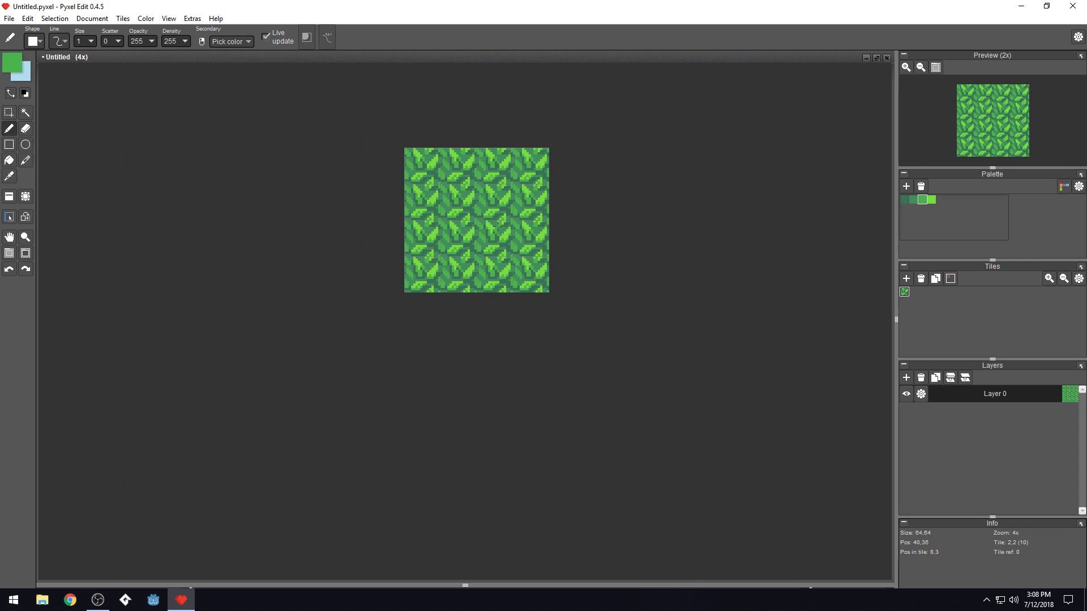
pyautogui.scroll(6, 497, 226)
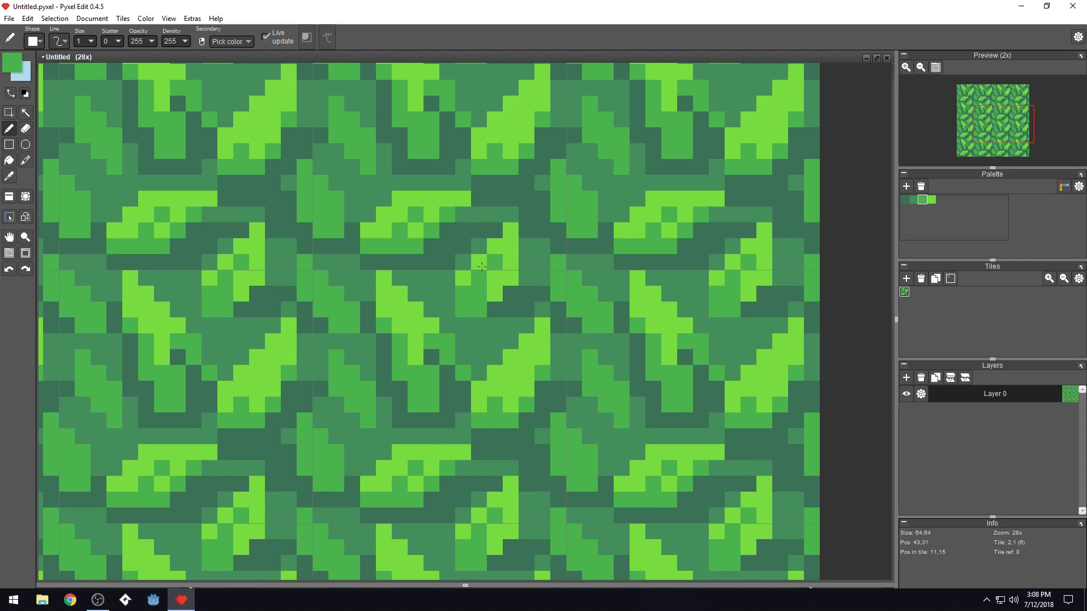
pyautogui.moveTo(463, 278)
pyautogui.mouseDown()
pyautogui.moveTo(510, 232)
pyautogui.moveTo(514, 260)
pyautogui.moveTo(498, 289)
pyautogui.mouseUp()
pyautogui.scroll(-6, 520, 212)
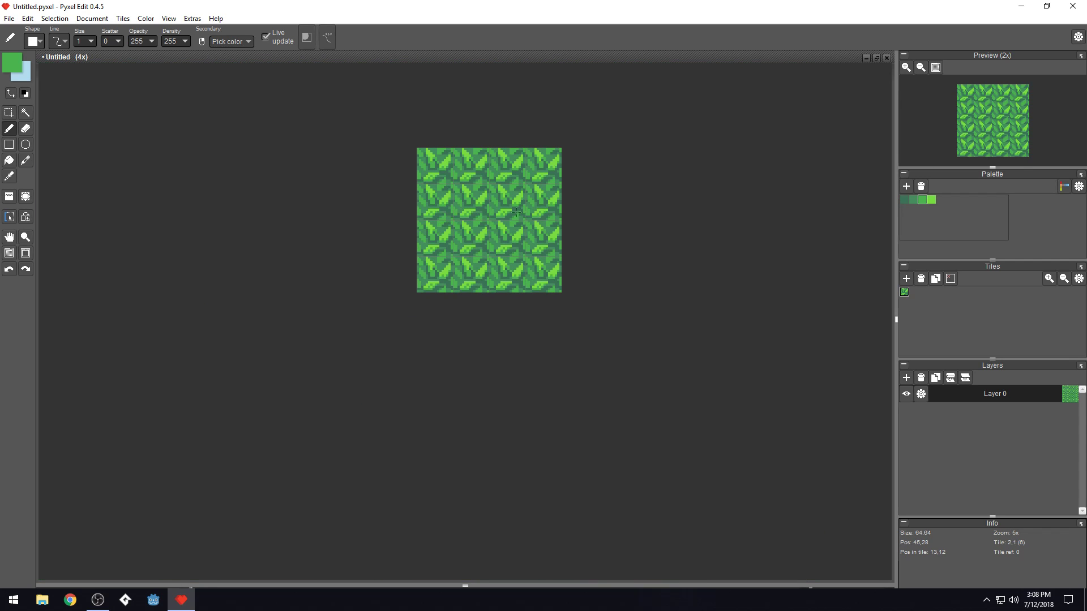
pyautogui.scroll(1, 520, 202)
pyautogui.scroll(6, 528, 210)
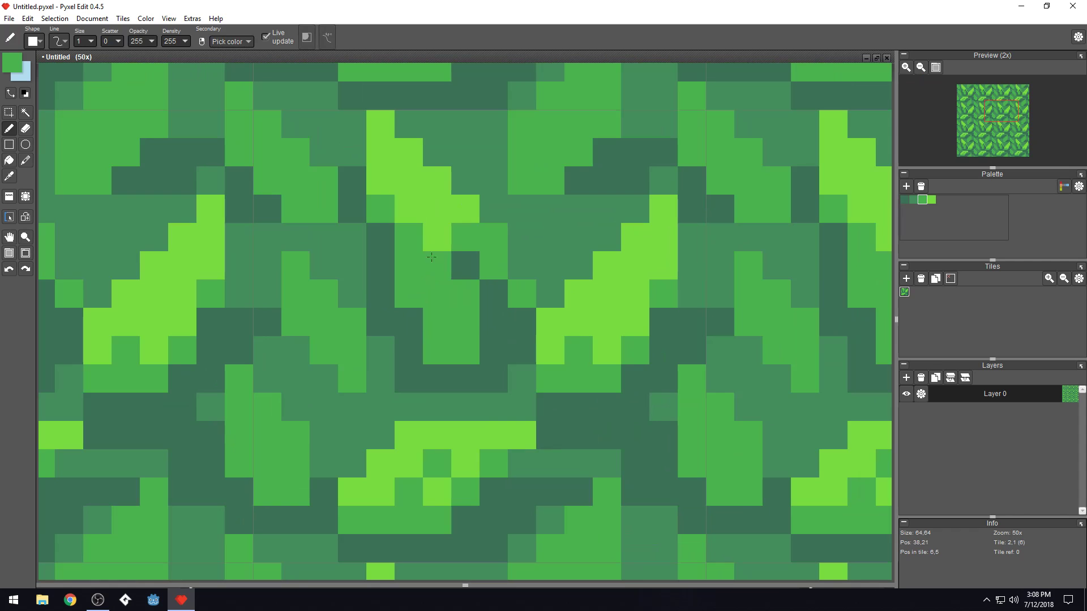
# Paint mid-green over the lower part of the lime highlight on the central upright leaf
pyautogui.moveTo(432, 257); pyautogui.dragTo(455, 211)
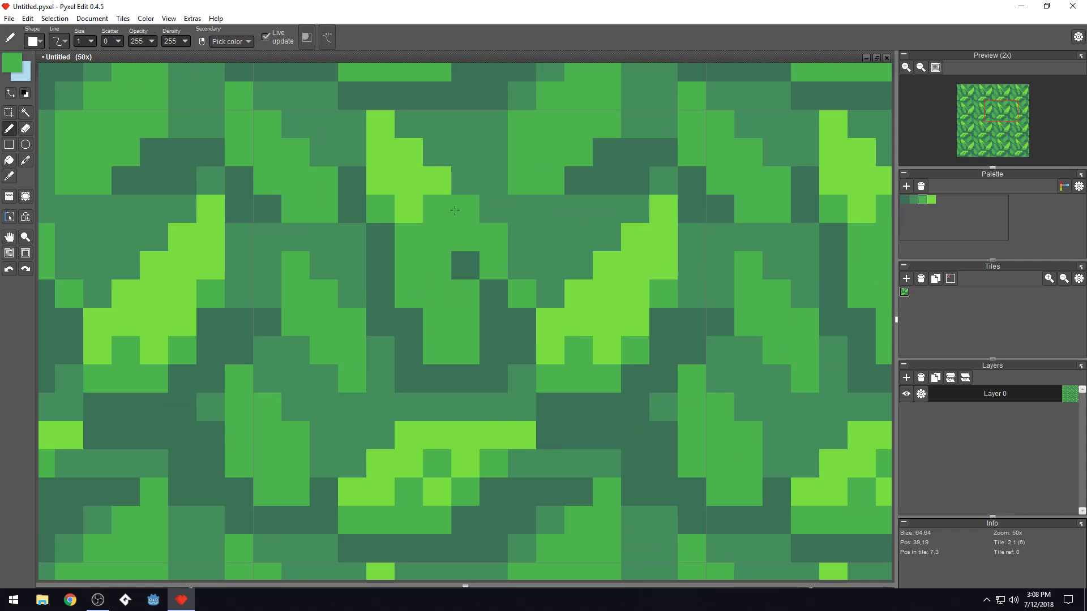
pyautogui.scroll(-7, 461, 220)
pyautogui.scroll(-1, 489, 212)
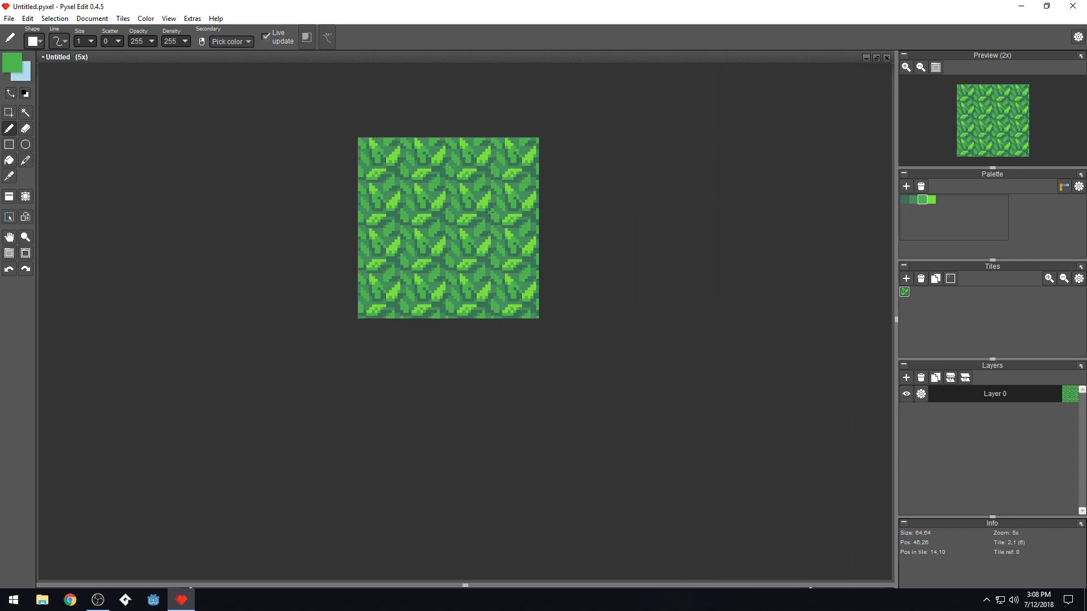
pyautogui.scroll(4, 479, 229)
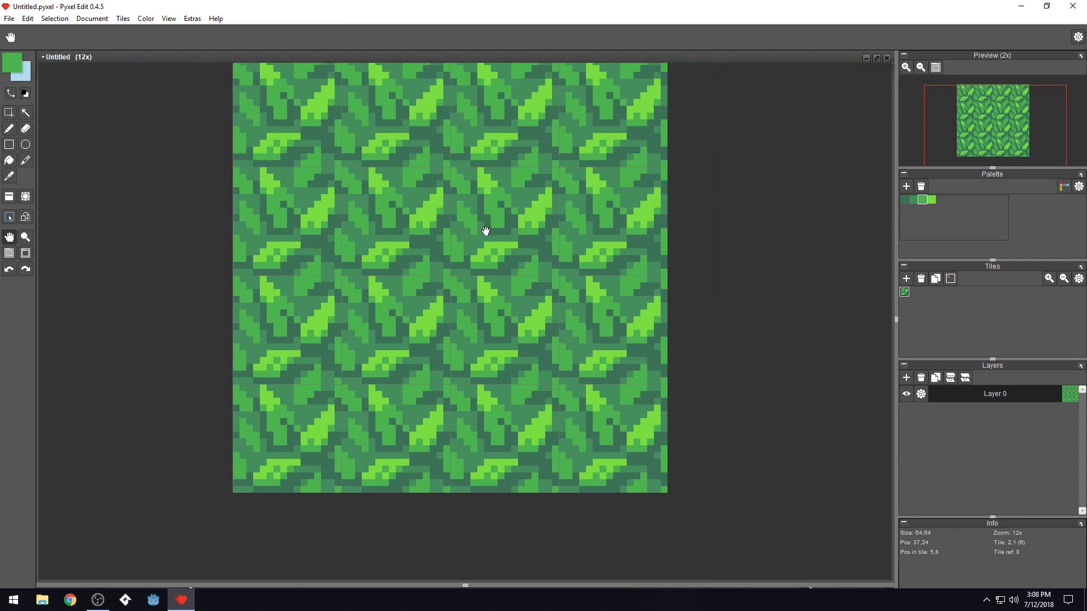
pyautogui.scroll(3, 459, 226)
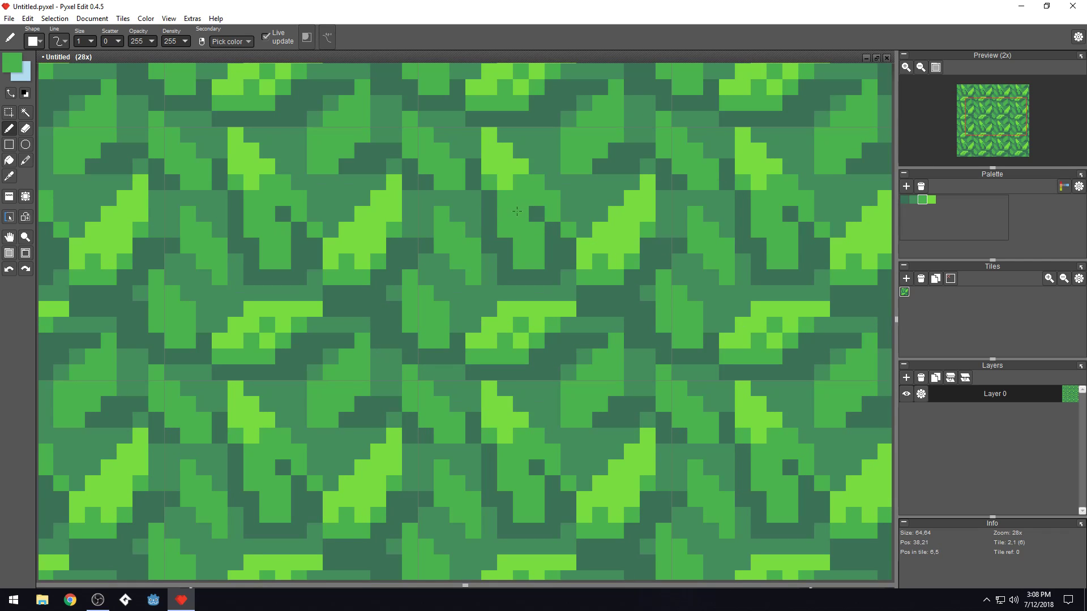
# Add a lime highlight to the small upper-left leaf of the tile and cover the central leaf's remaining highlight with mid-green
pyautogui.rightClick(501, 170)
pyautogui.moveTo(426, 150)
pyautogui.mouseDown()
pyautogui.moveTo(423, 138)
pyautogui.moveTo(410, 150)
pyautogui.moveTo(412, 126)
pyautogui.mouseUp()
pyautogui.rightClick(518, 200)
pyautogui.moveTo(504, 181)
pyautogui.mouseDown()
pyautogui.moveTo(490, 166)
pyautogui.moveTo(501, 155)
pyautogui.moveTo(505, 165)
pyautogui.mouseUp()
pyautogui.click(520, 166)
pyautogui.click(490, 137)
pyautogui.scroll(-6, 455, 160)
pyautogui.scroll(4, 455, 160)
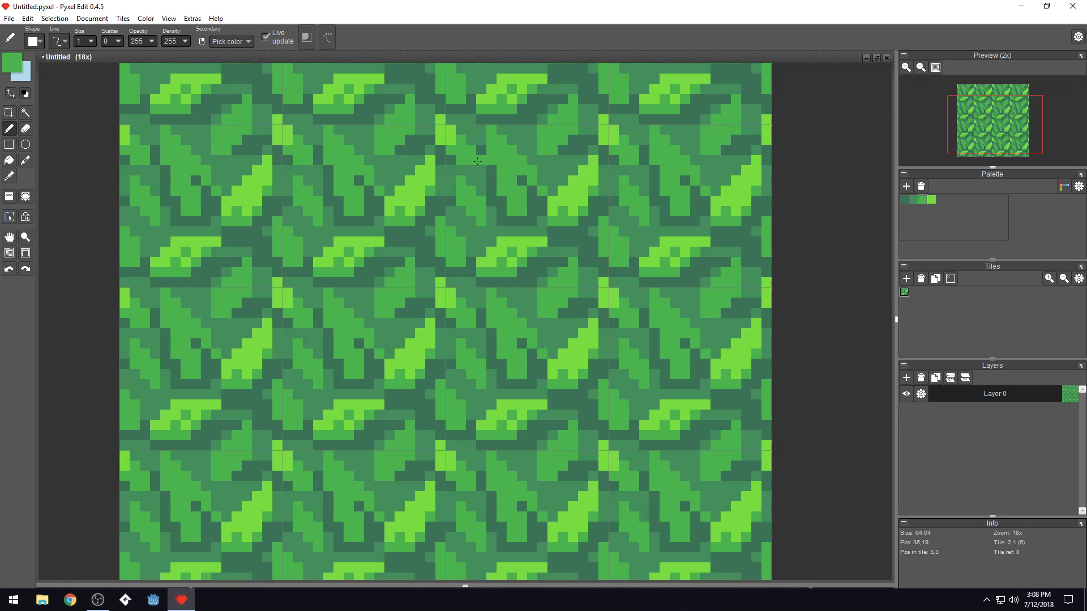
# Paint mid-green over the lime highlight on the tile's small upper-left leaf
pyautogui.rightClick(470, 143)
pyautogui.moveTo(451, 141); pyautogui.dragTo(451, 135)
pyautogui.rightClick(462, 147)
pyautogui.click(440, 130)
pyautogui.click(442, 139)
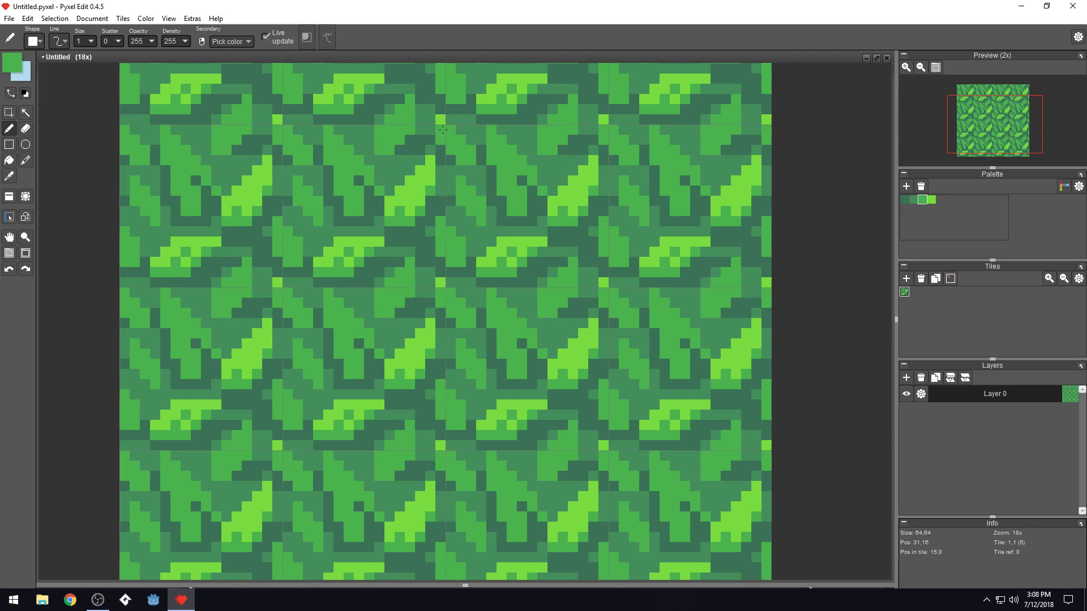
pyautogui.click(442, 122)
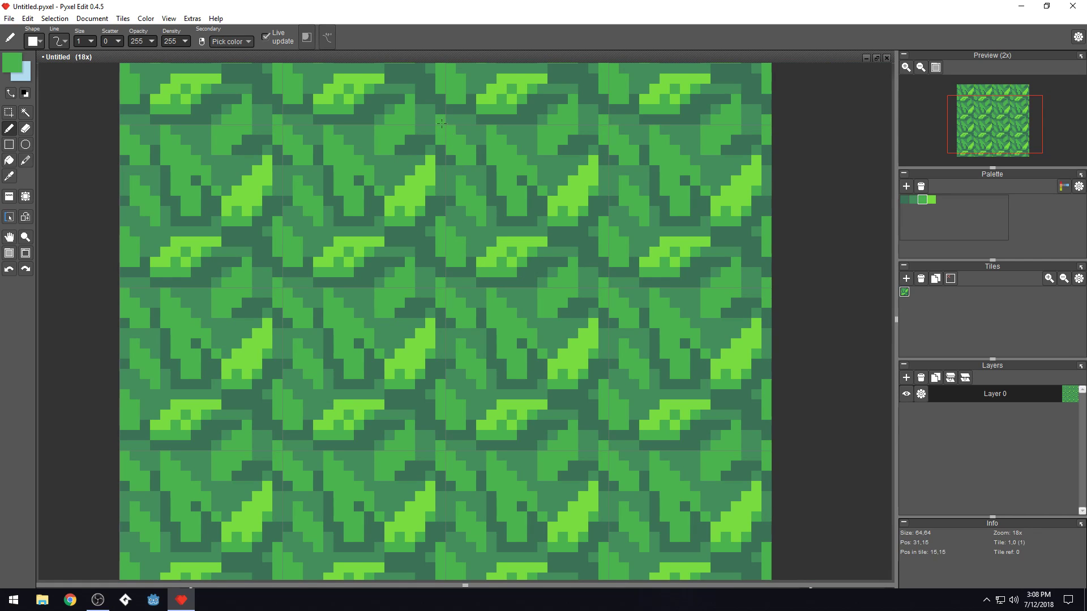
# Paint a short lime highlight on the small leaf left of the central leaf's base
pyautogui.rightClick(572, 188)
pyautogui.moveTo(469, 193)
pyautogui.mouseDown()
pyautogui.moveTo(470, 211)
pyautogui.moveTo(461, 178)
pyautogui.mouseUp()
pyautogui.scroll(-5, 473, 189)
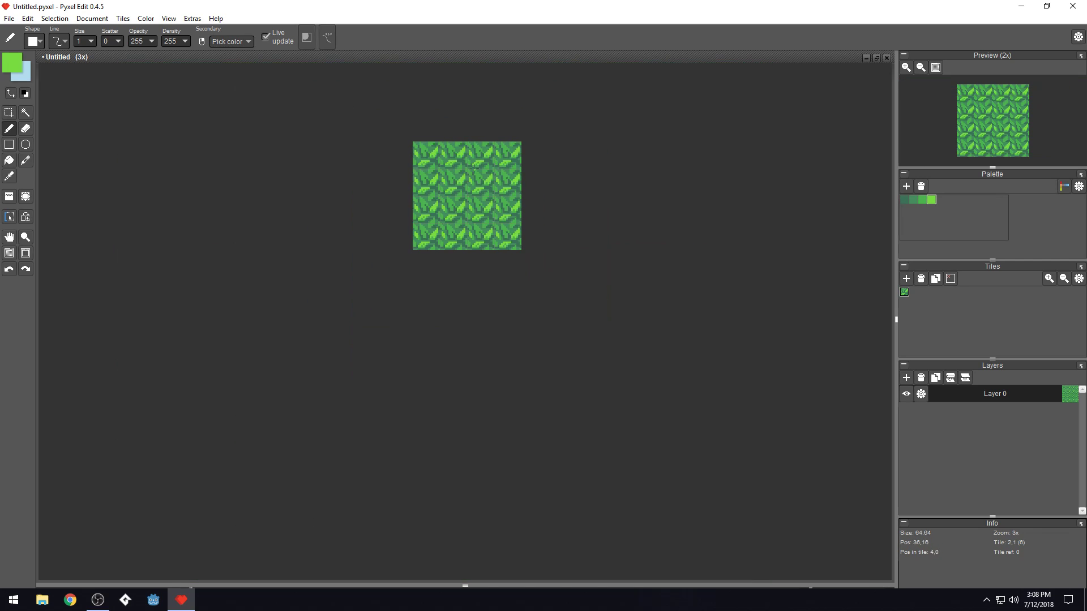
# Cover the dotted lime highlight on the horizontal leaf with mid-green
pyautogui.scroll(5, 469, 174)
pyautogui.moveTo(538, 194); pyautogui.dragTo(522, 253)
pyautogui.rightClick(497, 326)
pyautogui.moveTo(506, 318)
pyautogui.mouseDown()
pyautogui.moveTo(496, 309)
pyautogui.moveTo(477, 323)
pyautogui.moveTo(498, 298)
pyautogui.moveTo(524, 294)
pyautogui.mouseUp()
pyautogui.click(533, 294)
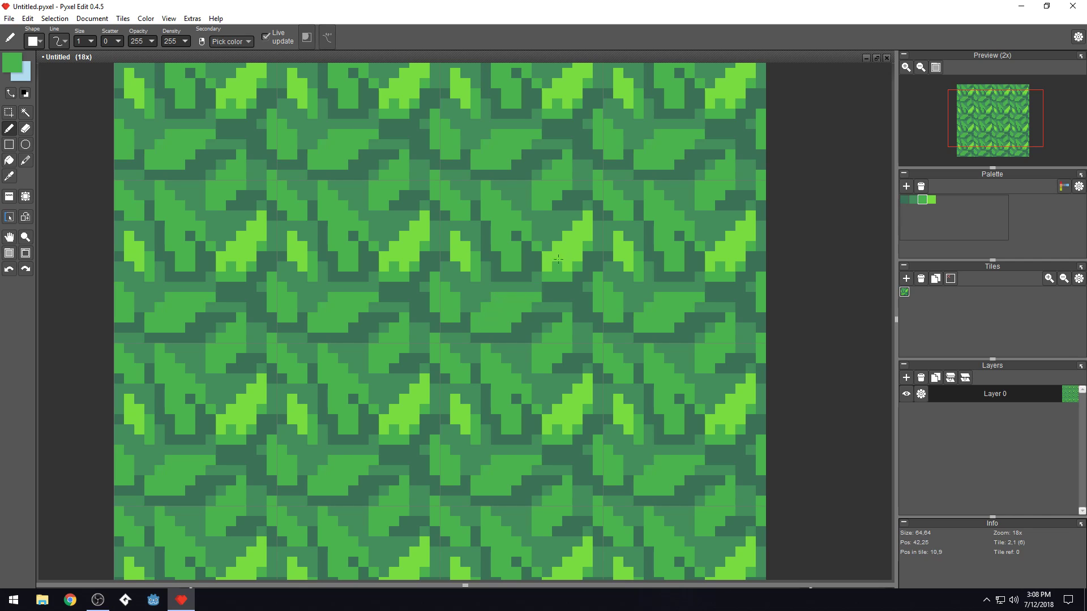
# Repaint the horizontal leaf's highlight in lime along its upper edge with a small hook into the leaf
pyautogui.rightClick(569, 248)
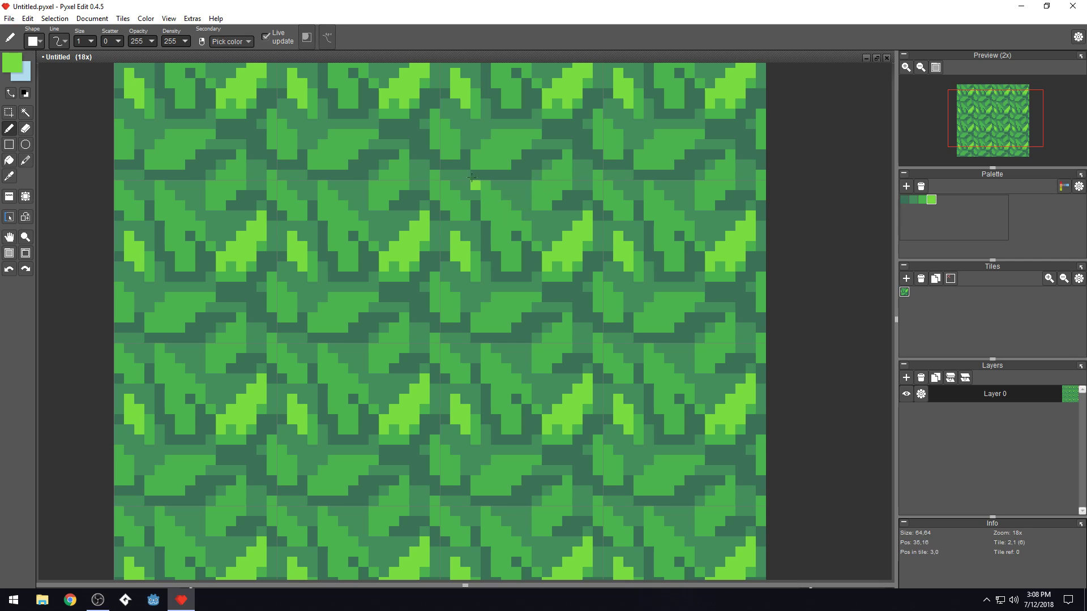
pyautogui.moveTo(500, 305)
pyautogui.mouseDown()
pyautogui.moveTo(487, 312)
pyautogui.moveTo(526, 307)
pyautogui.moveTo(510, 301)
pyautogui.moveTo(499, 313)
pyautogui.mouseUp()
pyautogui.click(509, 300)
pyautogui.rightClick(492, 322)
pyautogui.scroll(-5, 603, 276)
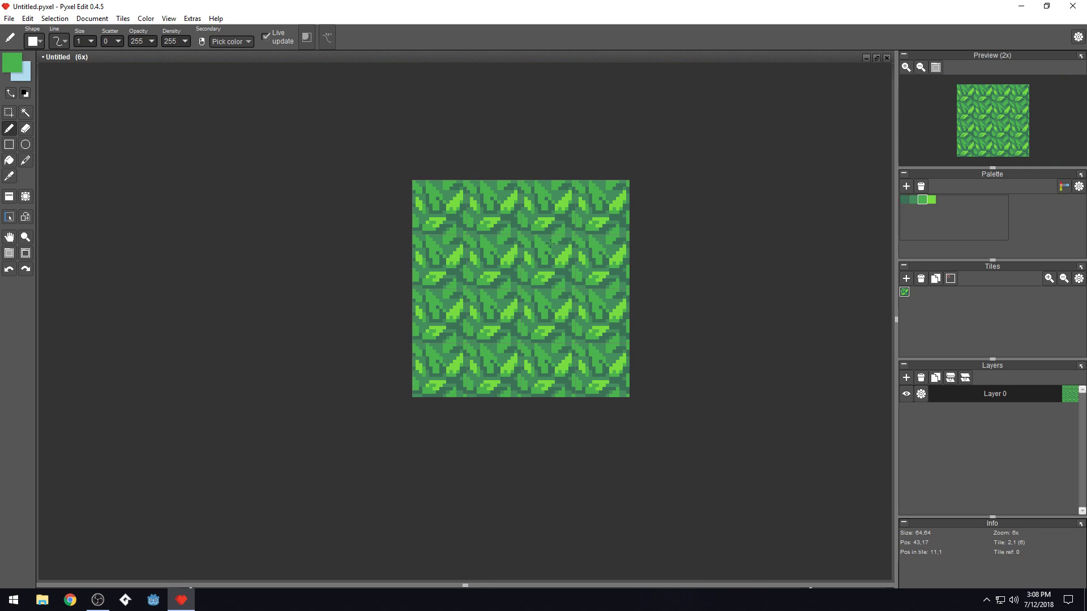
# Undo the last pen stroke on the small left leaf's lime highlight
pyautogui.scroll(7, 683, 335)
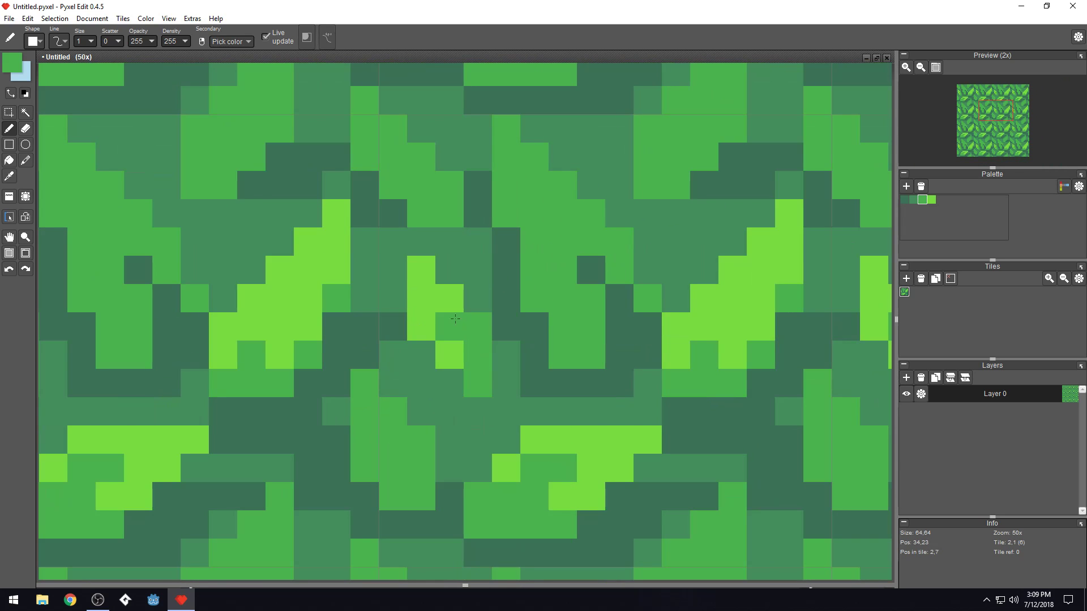
pyautogui.scroll(-8, 497, 291)
pyautogui.hotkey('ctrl', 'z')
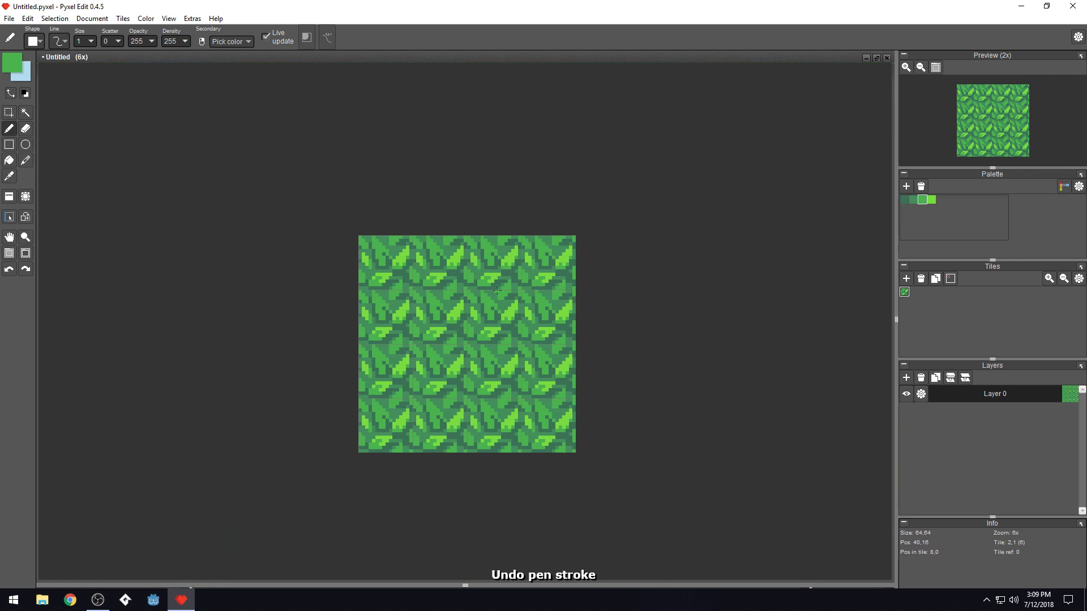
pyautogui.scroll(6, 459, 287)
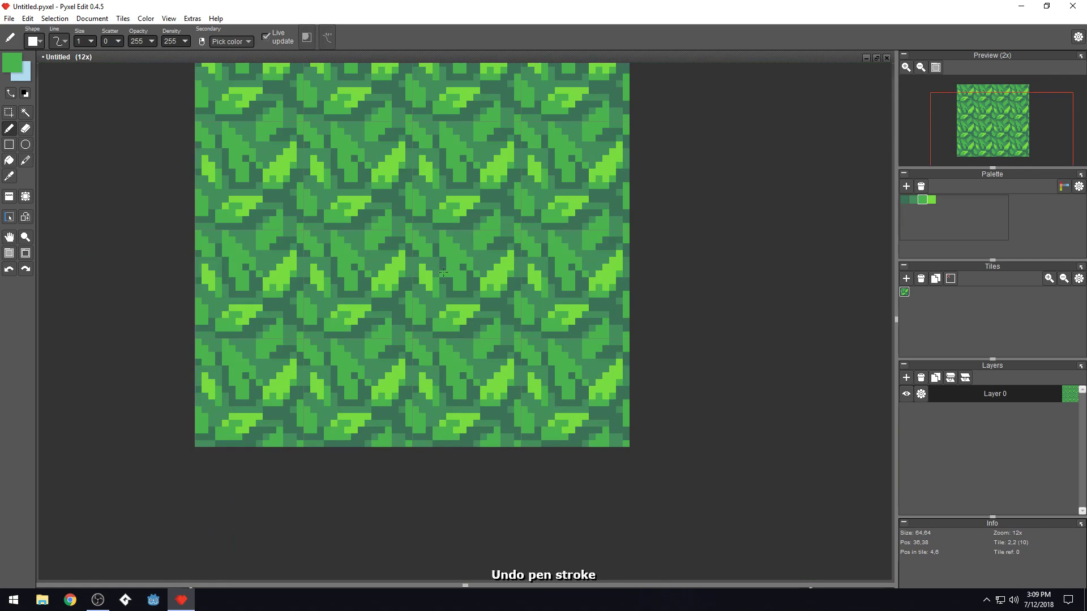
pyautogui.scroll(-5, 459, 286)
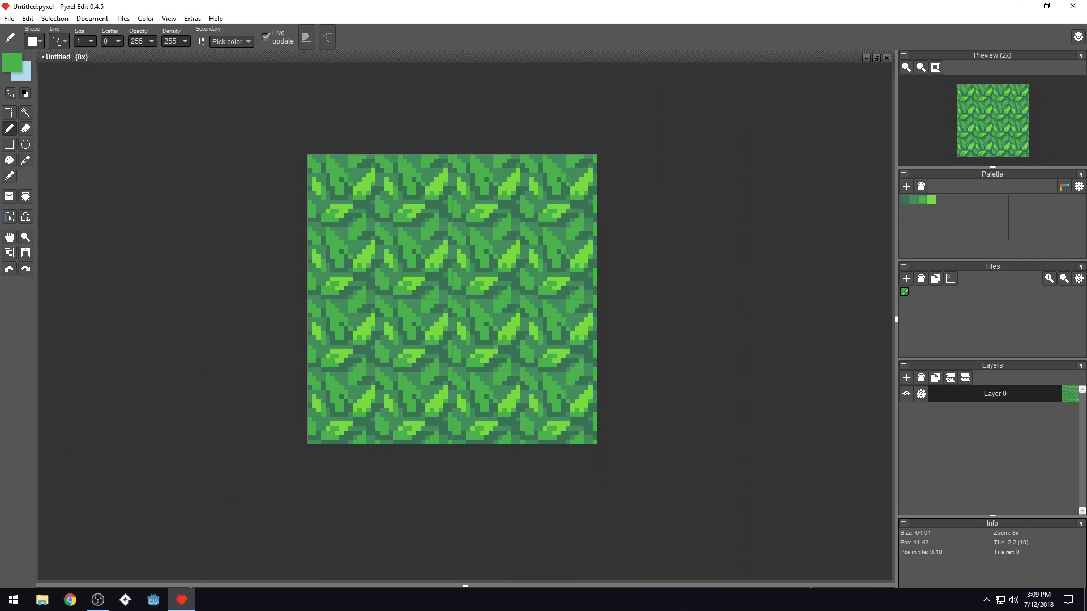
# Paint mid-green over the lower part of the diagonal leaf's lime area, keeping the highlight near its tip
pyautogui.scroll(10, 494, 347)
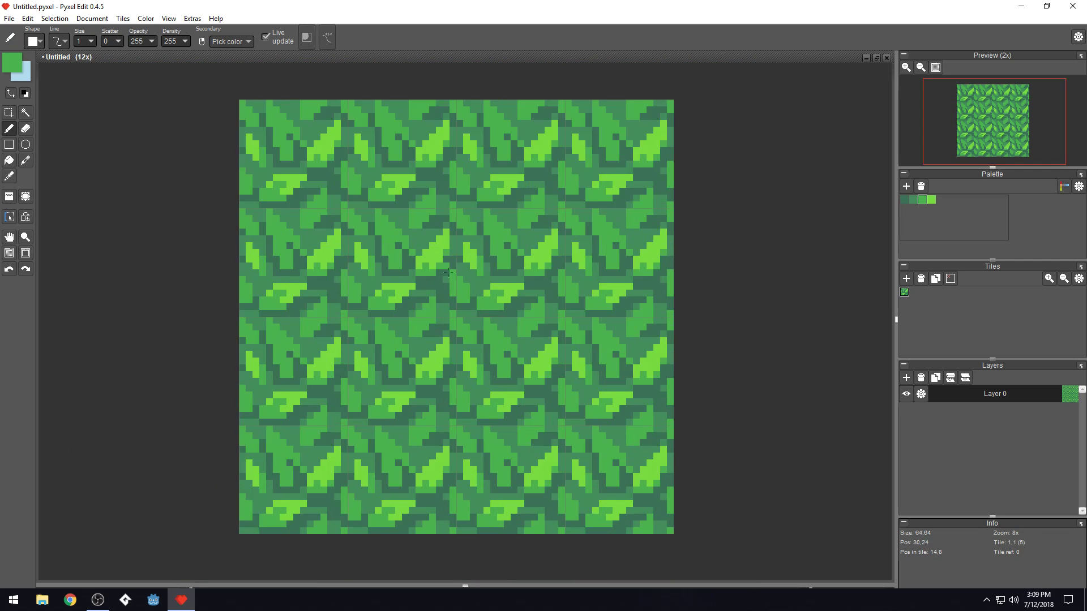
pyautogui.moveTo(535, 453)
pyautogui.mouseDown()
pyautogui.moveTo(498, 426)
pyautogui.moveTo(520, 426)
pyautogui.moveTo(499, 447)
pyautogui.moveTo(536, 426)
pyautogui.mouseUp()
pyautogui.click(538, 410)
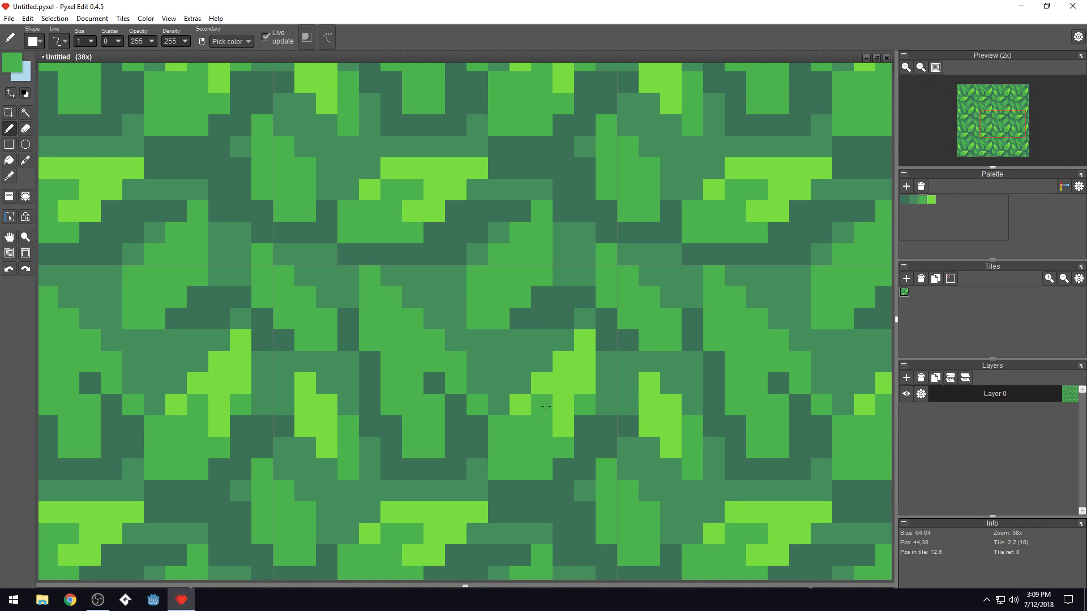
pyautogui.scroll(-10, 532, 356)
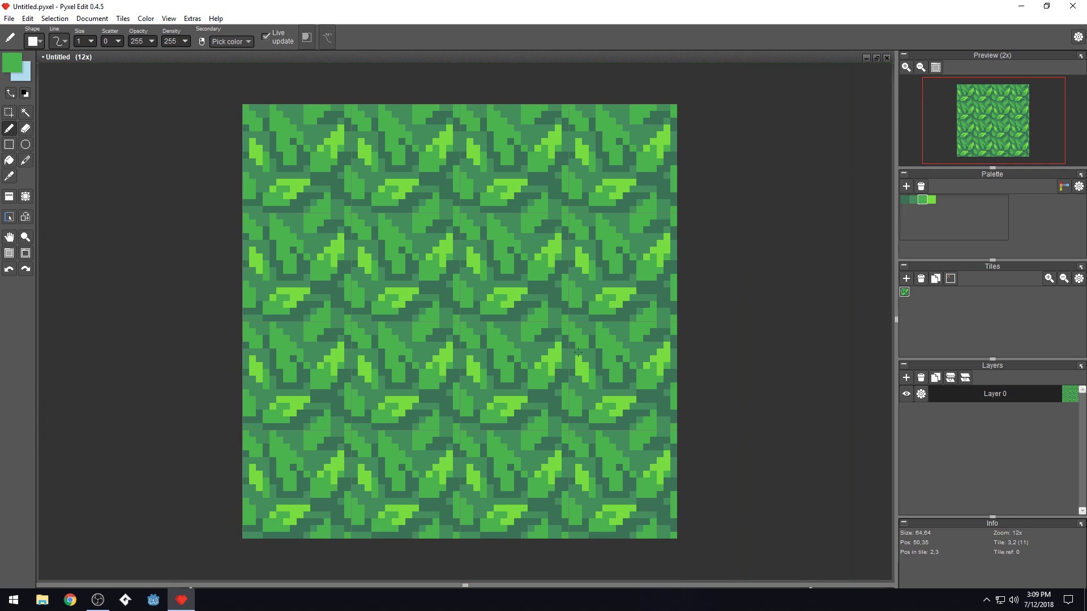
# Paint a lime highlight down the upper left edge of the central leaf
pyautogui.scroll(3, 522, 328)
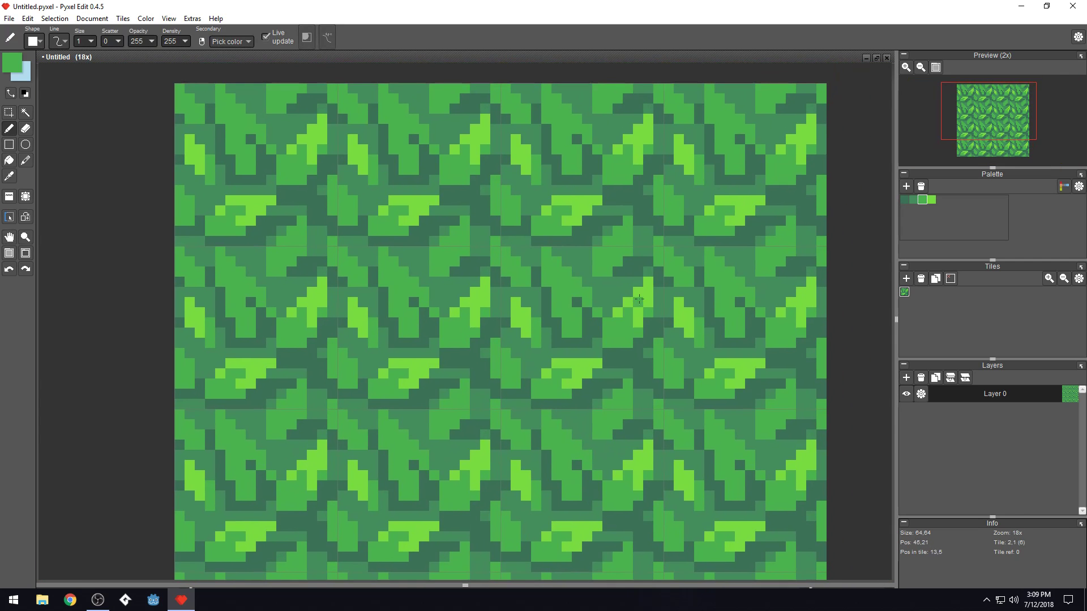
pyautogui.rightClick(638, 299)
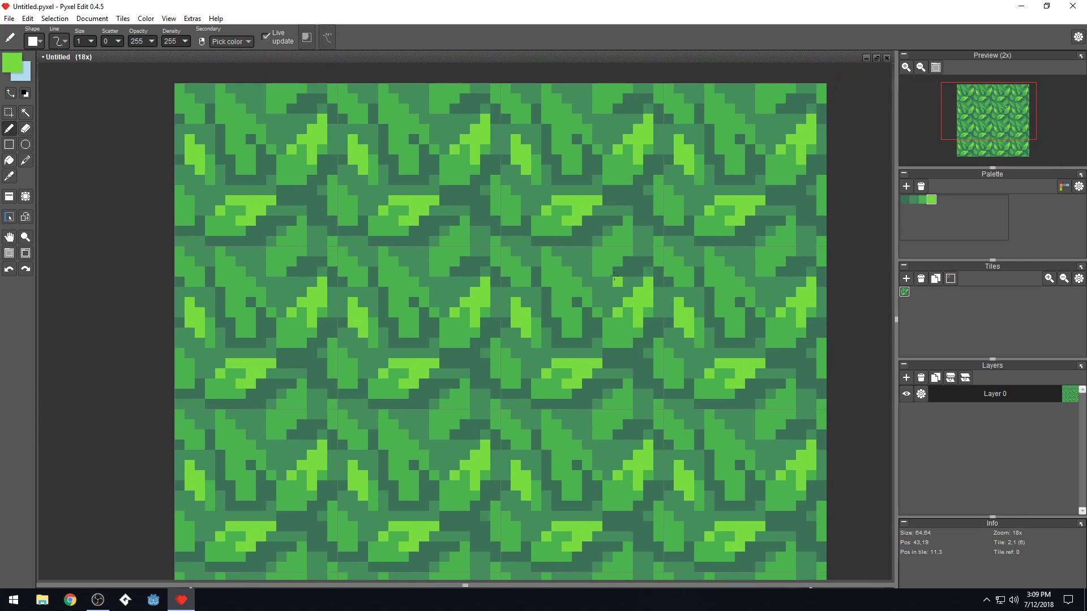
pyautogui.moveTo(557, 289)
pyautogui.mouseDown()
pyautogui.moveTo(542, 252)
pyautogui.moveTo(565, 273)
pyautogui.mouseUp()
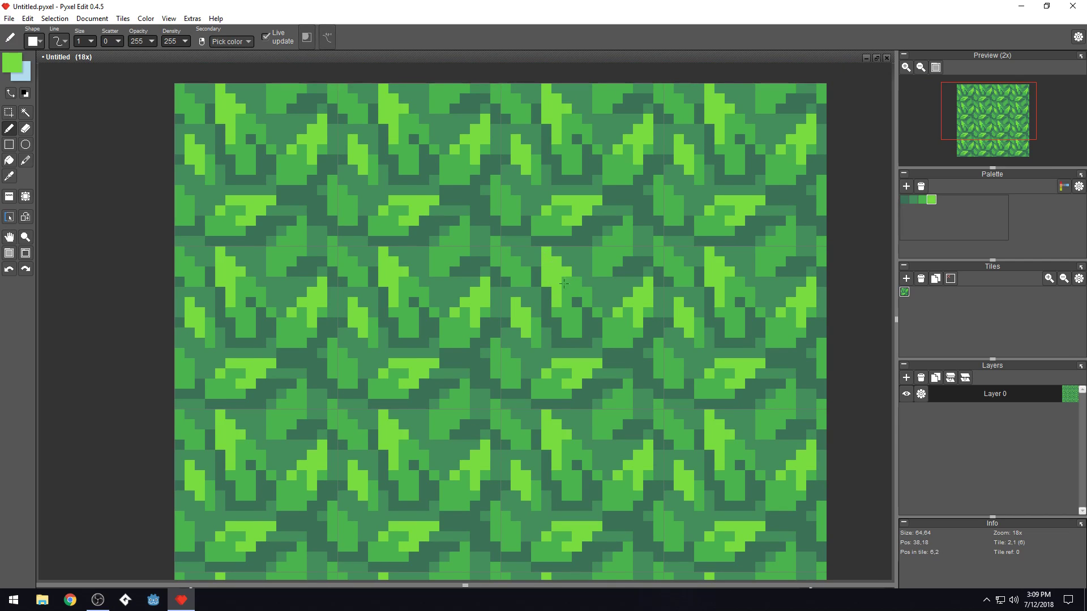
# Trim the central leaf's lime highlight with mid-green pixels along its lower end and inner side
pyautogui.rightClick(566, 308)
pyautogui.click(556, 299)
pyautogui.click(557, 292)
pyautogui.click(557, 272)
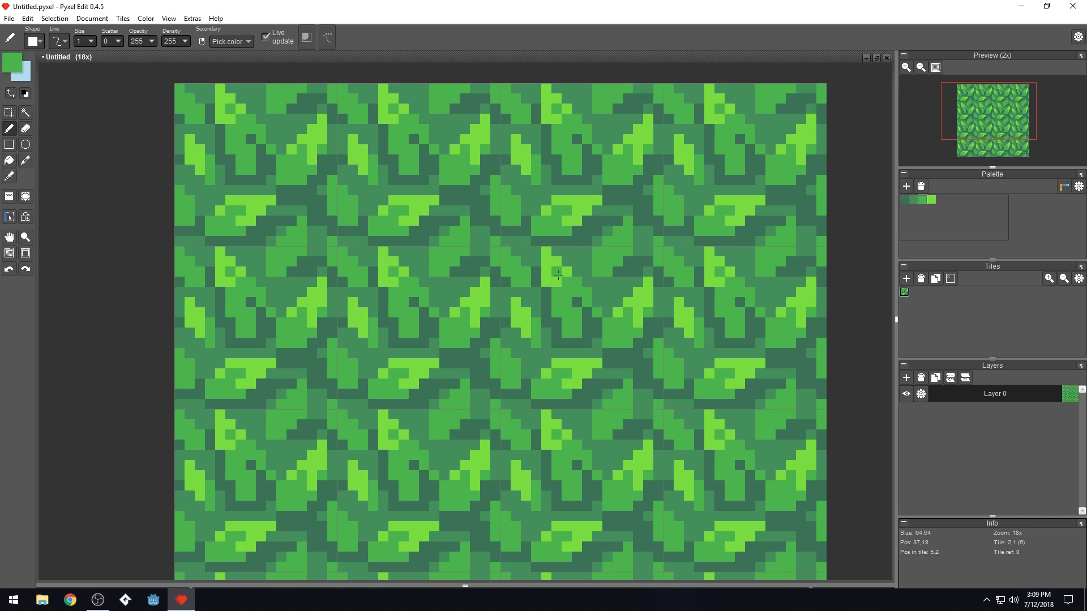
pyautogui.click(558, 282)
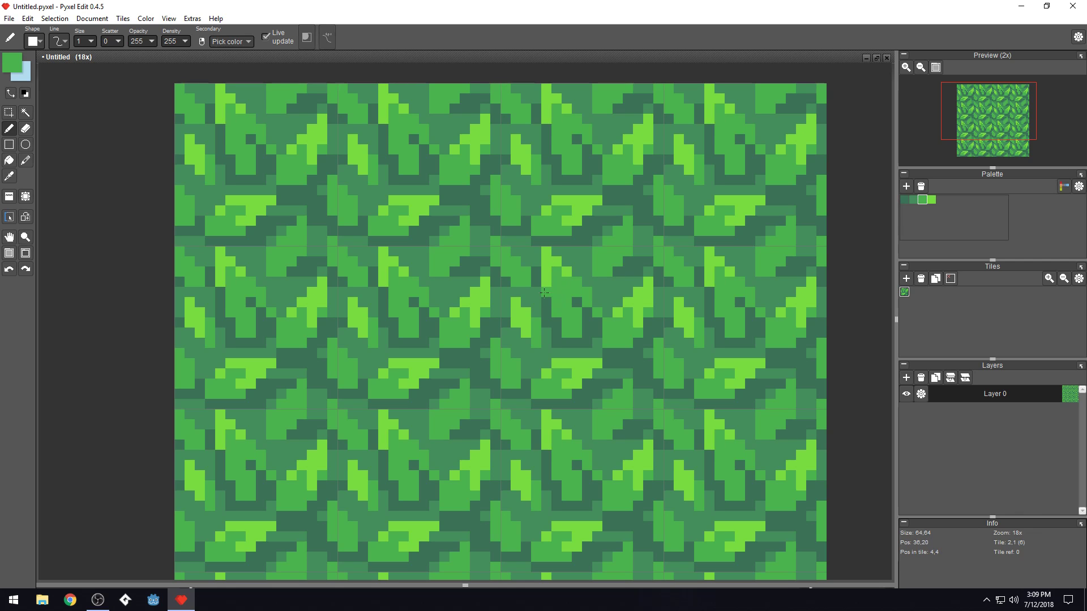
pyautogui.scroll(-5, 450, 331)
pyautogui.scroll(4, 491, 375)
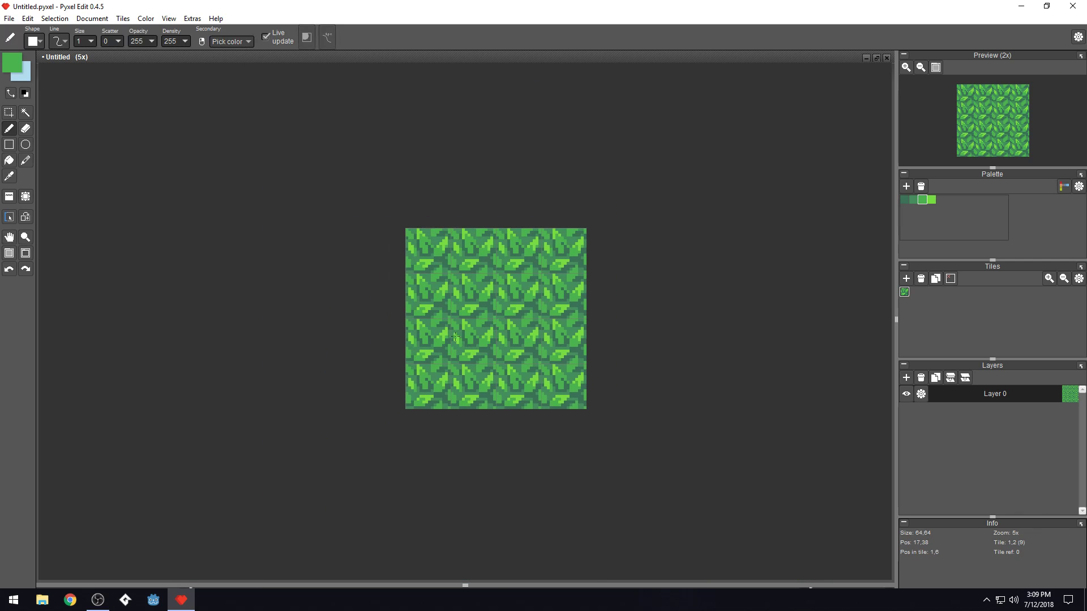
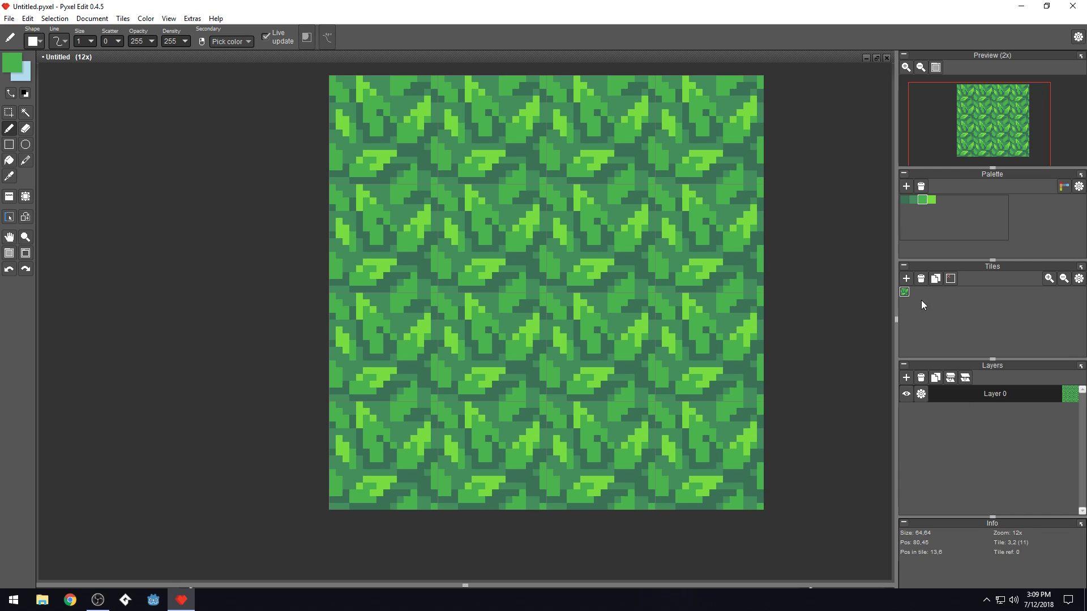
# Duplicate the leaf tile and place the copy in the first cell of the canvas's top row
pyautogui.click(905, 293)
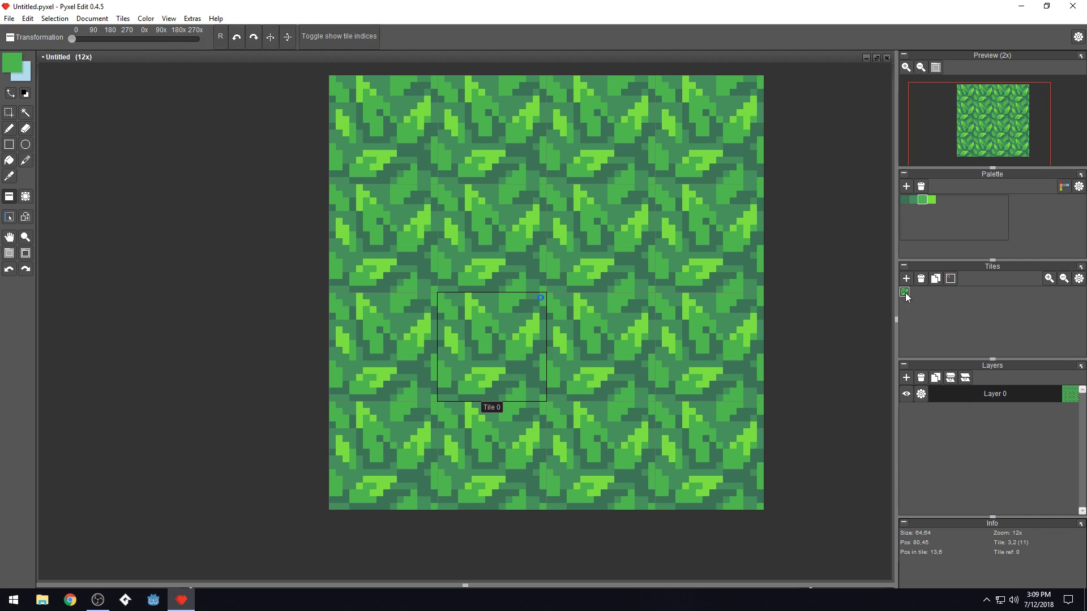
pyautogui.rightClick(906, 297)
pyautogui.click(929, 307)
pyautogui.click(915, 292)
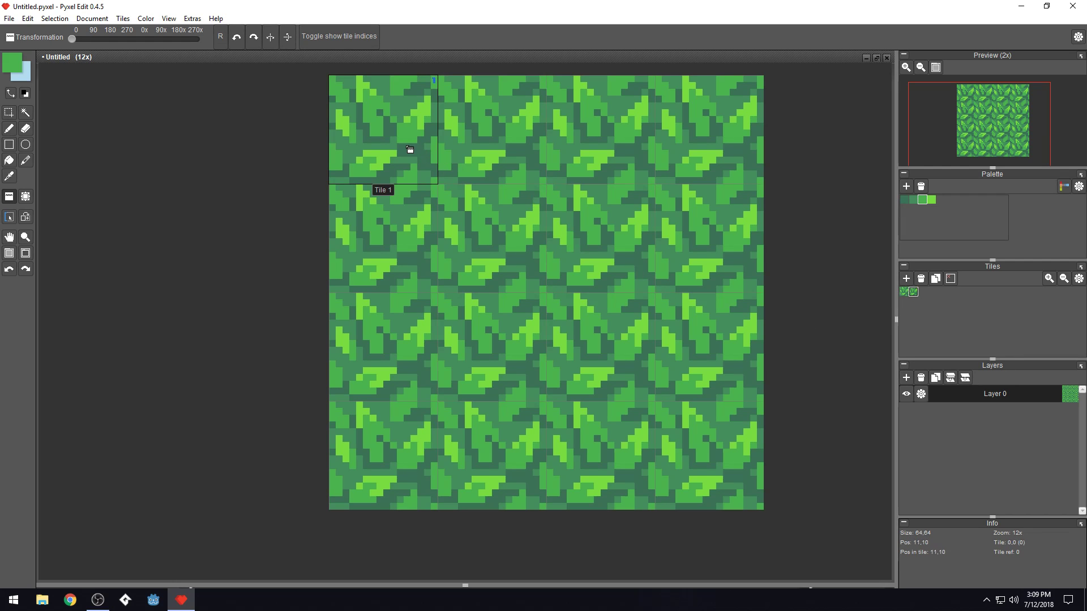
# In the duplicated tile, cover the lime highlights on the central and horizontal leaves with mid-green using the Pen tool
pyautogui.moveTo(479, 255); pyautogui.dragTo(570, 365)
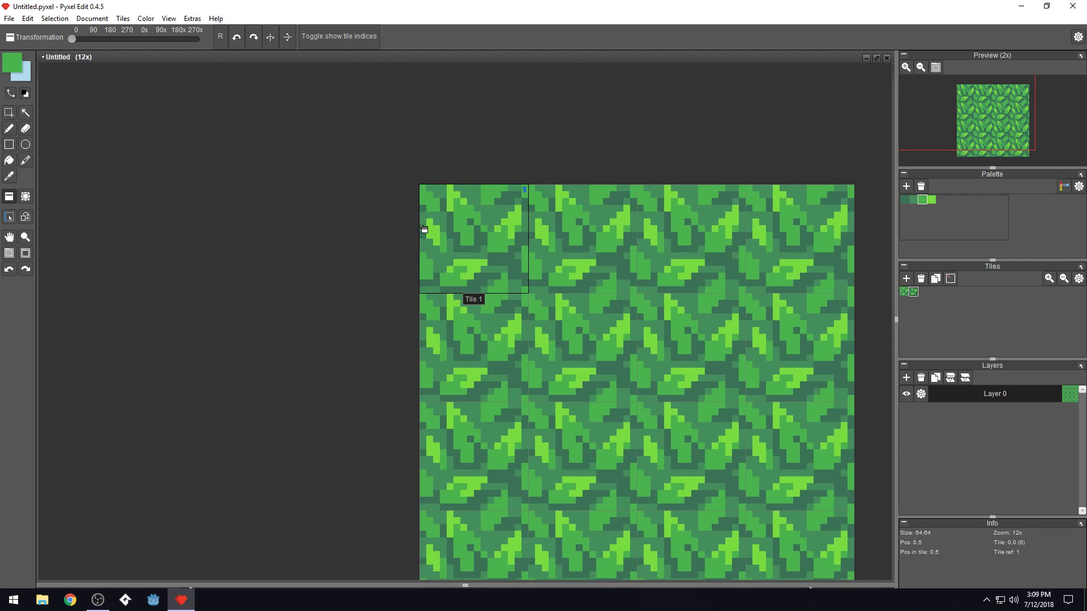
pyautogui.scroll(3, 419, 227)
pyautogui.scroll(1, 491, 255)
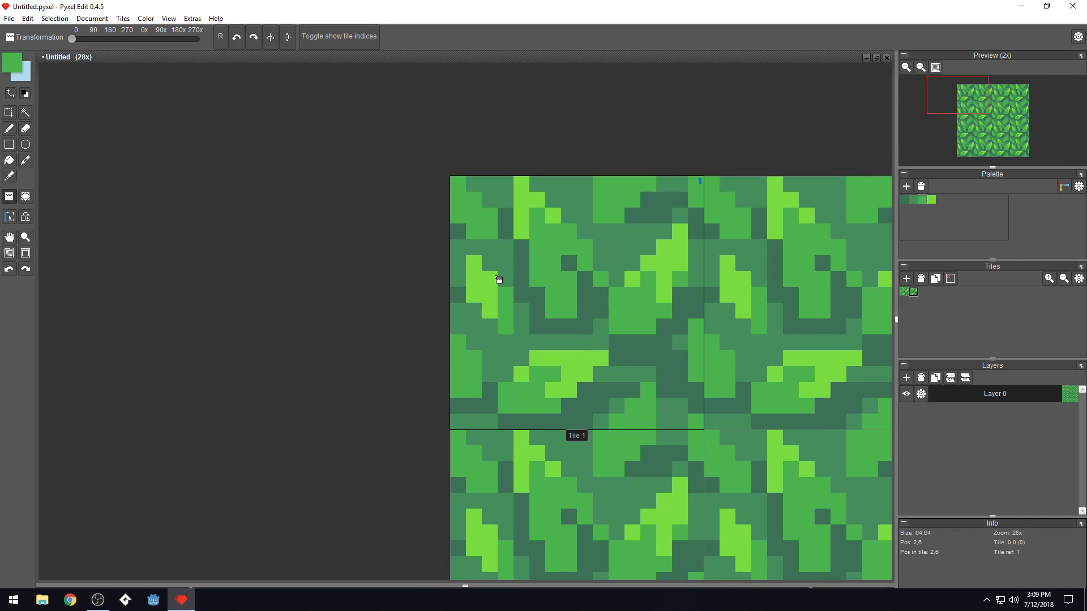
pyautogui.press('b')
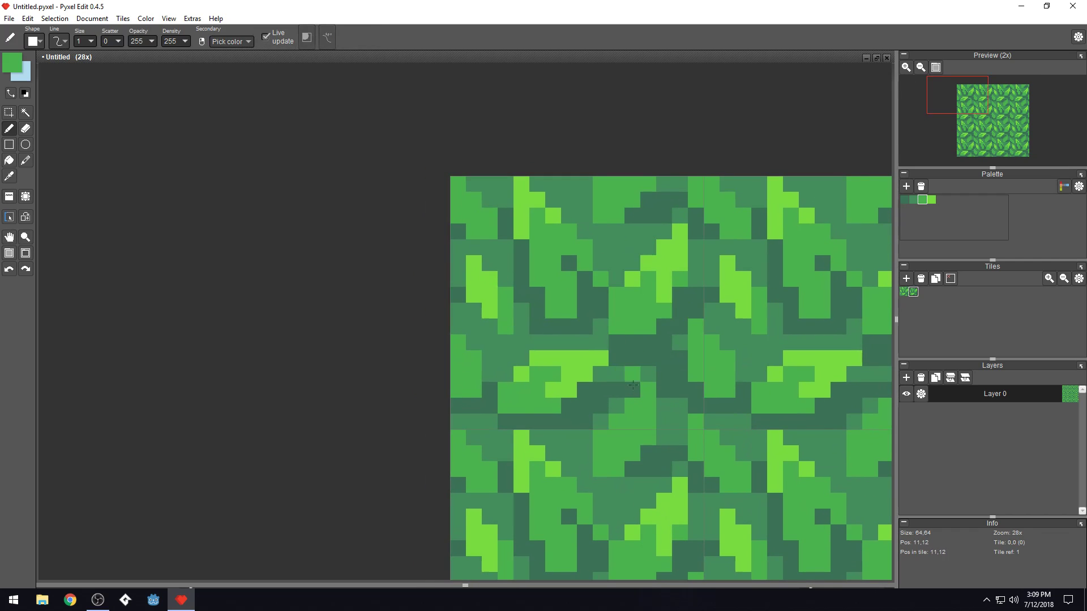
pyautogui.moveTo(600, 383); pyautogui.dragTo(604, 337)
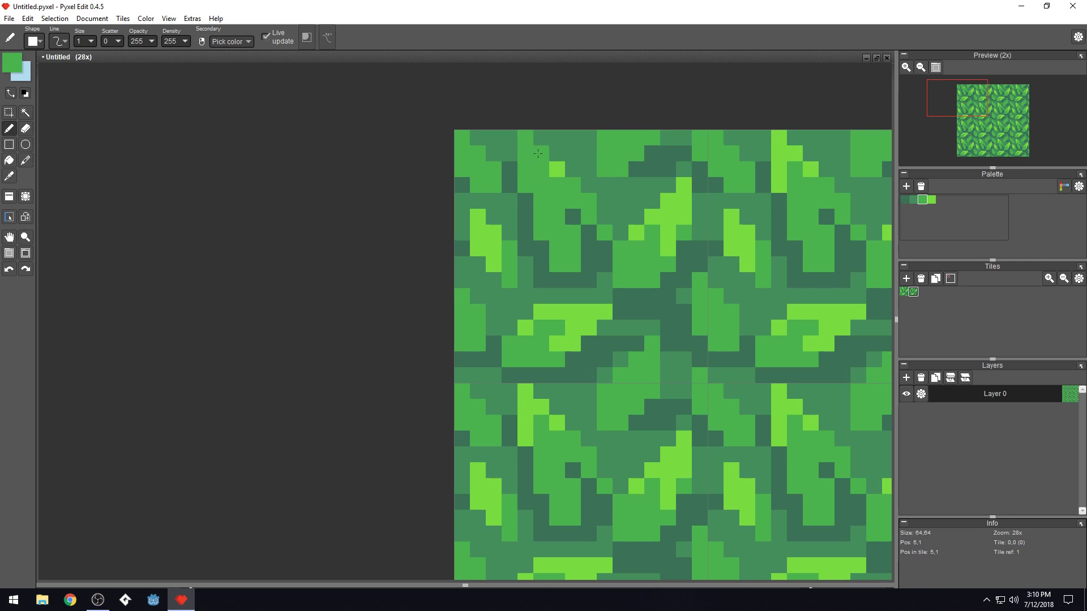
pyautogui.moveTo(558, 312)
pyautogui.mouseDown()
pyautogui.moveTo(525, 333)
pyautogui.moveTo(542, 313)
pyautogui.moveTo(600, 312)
pyautogui.moveTo(555, 349)
pyautogui.mouseUp()
# Shave one pixel off the right edge of the duplicated tile's horizontal leaf using the dark shadow and background greens
pyautogui.rightClick(587, 360)
pyautogui.click(558, 359)
pyautogui.click(574, 344)
pyautogui.rightClick(605, 327)
pyautogui.click(589, 327)
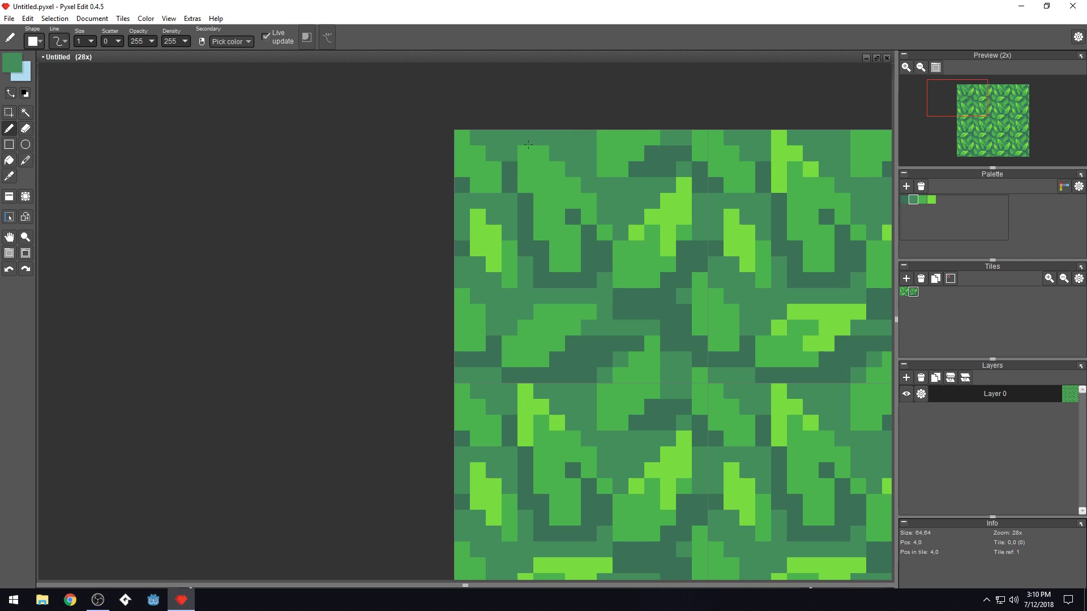
# Narrow the duplicated tile's central leaf from the left with background green and shift its dark shadow inward by one pixel
pyautogui.moveTo(527, 142); pyautogui.dragTo(523, 209)
pyautogui.rightClick(533, 242)
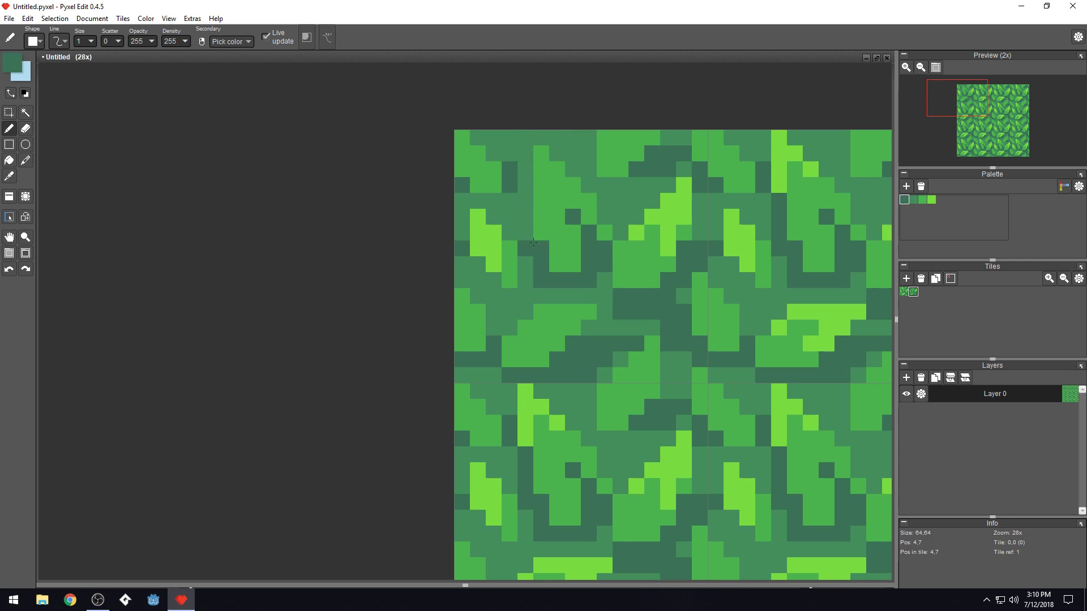
pyautogui.rightClick(527, 250)
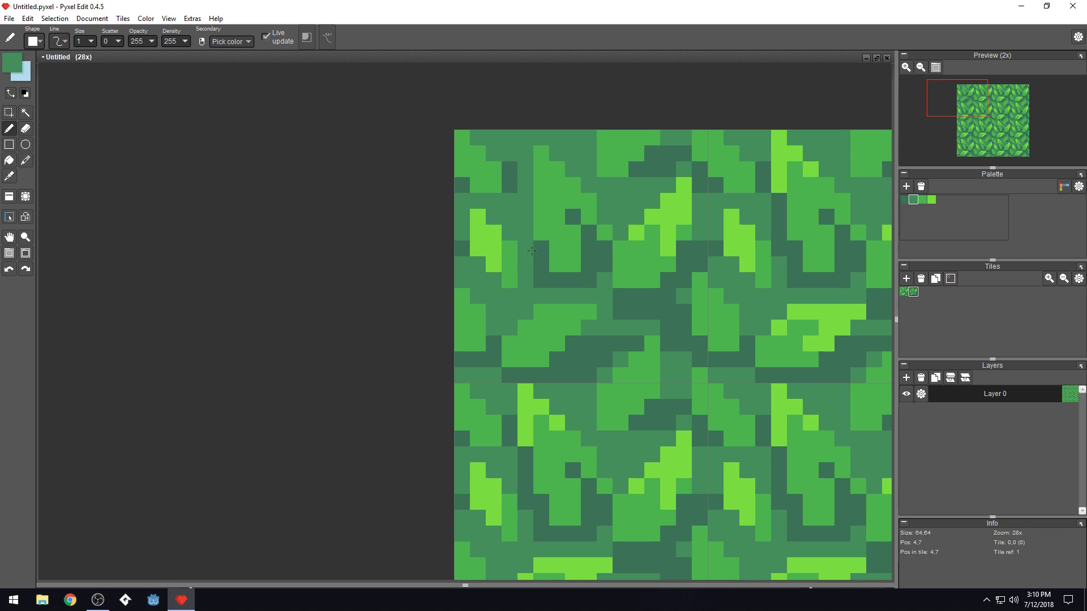
pyautogui.press('space')
pyautogui.moveTo(593, 294); pyautogui.dragTo(553, 303)
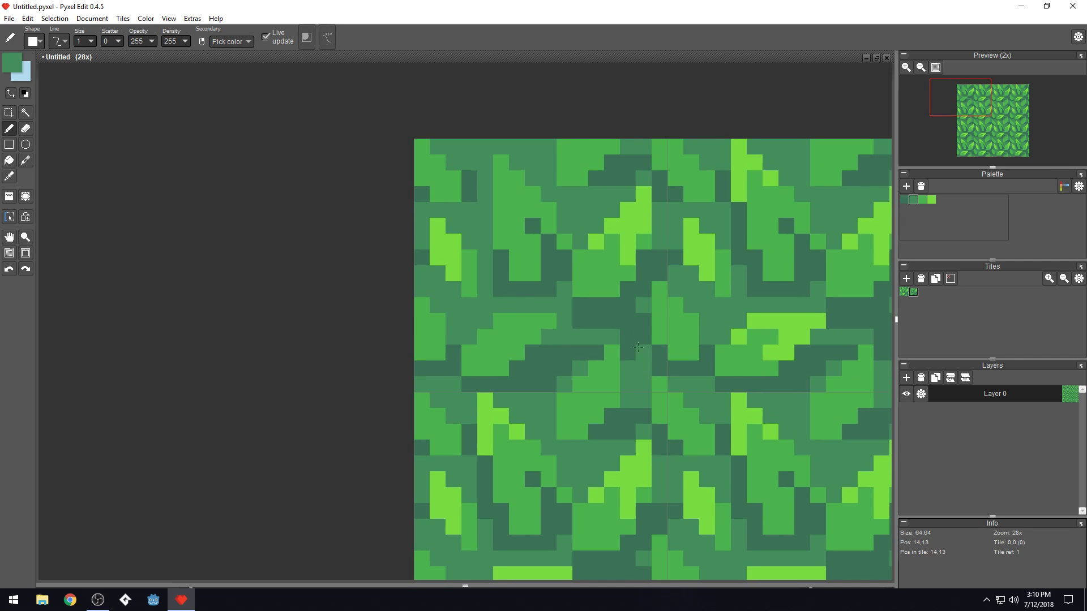
# Trim the dark shadow under the duplicated tile's right leaf with background green and add dark shadow beneath its small left leaf
pyautogui.moveTo(638, 350); pyautogui.dragTo(631, 336)
pyautogui.rightClick(612, 305)
pyautogui.moveTo(453, 305)
pyautogui.mouseDown()
pyautogui.moveTo(436, 271)
pyautogui.moveTo(466, 303)
pyautogui.mouseUp()
pyautogui.click(437, 273)
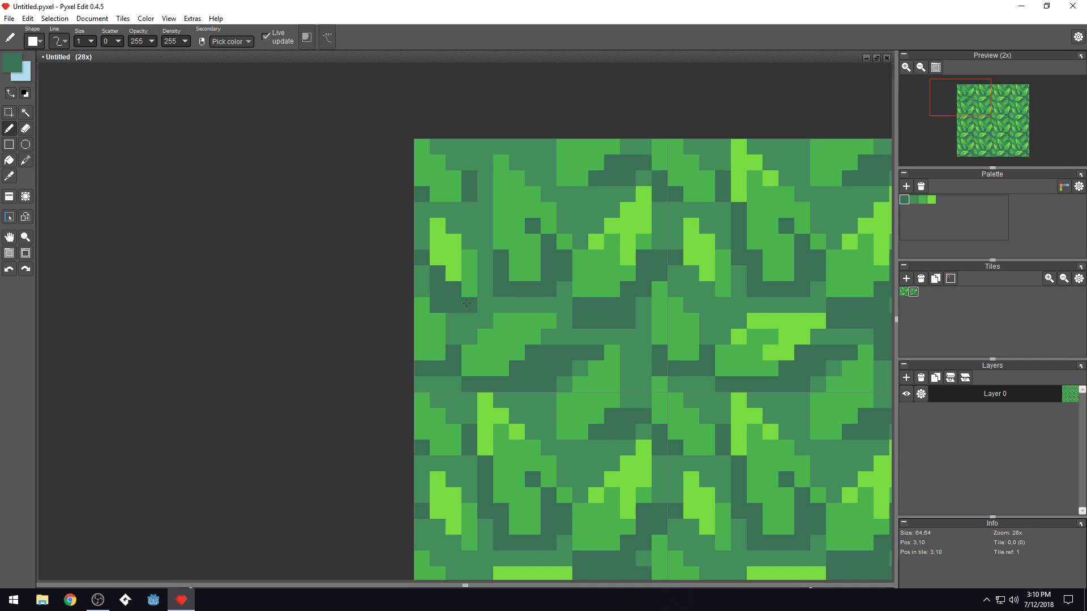
# Extend the duplicated tile's top leaf leftward by one pixel in mid-green and trim its upper-left corner with background green
pyautogui.moveTo(545, 178)
pyautogui.mouseDown()
pyautogui.moveTo(571, 164)
pyautogui.moveTo(548, 148)
pyautogui.mouseUp()
pyautogui.rightClick(563, 164)
pyautogui.click(549, 177)
pyautogui.rightClick(565, 195)
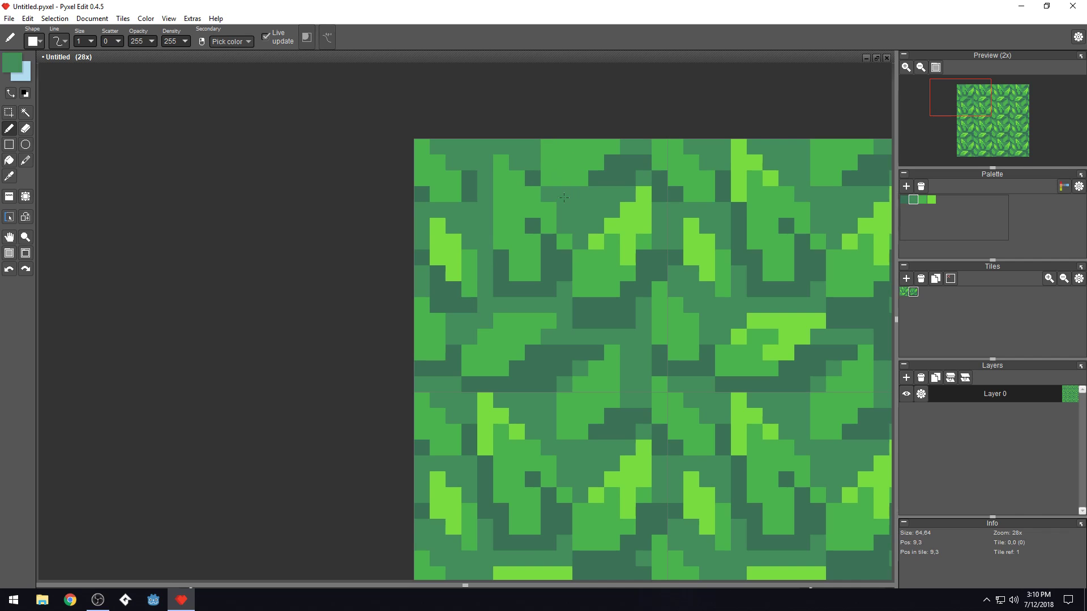
pyautogui.moveTo(641, 320)
pyautogui.mouseDown()
pyautogui.moveTo(553, 255)
pyautogui.moveTo(474, 237)
pyautogui.moveTo(515, 310)
pyautogui.mouseUp()
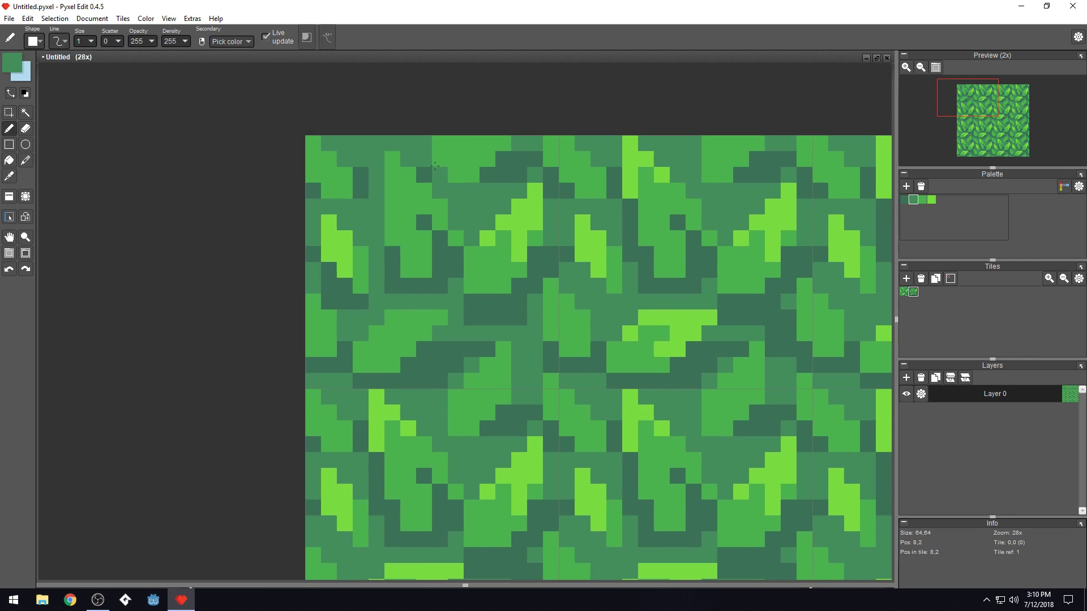
pyautogui.click(440, 144)
# Paint a lime highlight along the upper-left and right edges of the small leaf at the duplicated tile's lower edge
pyautogui.scroll(-2, 556, 263)
pyautogui.scroll(-3, 555, 247)
pyautogui.moveTo(662, 357); pyautogui.dragTo(626, 356)
pyautogui.scroll(4, 496, 211)
pyautogui.scroll(-1, 549, 246)
pyautogui.scroll(1, 549, 257)
pyautogui.rightClick(610, 232)
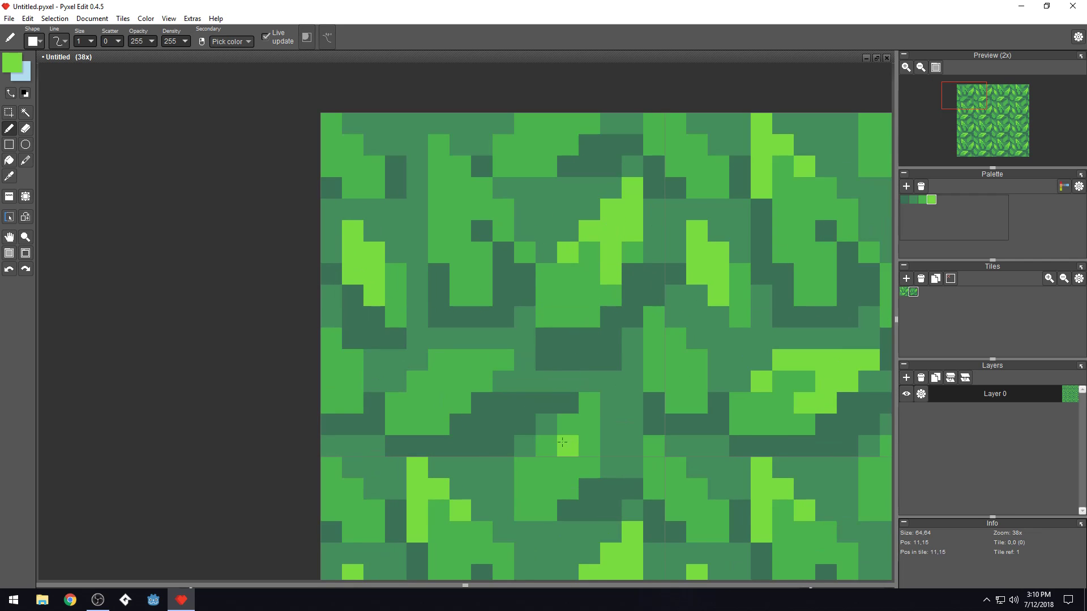
pyautogui.click(546, 447)
pyautogui.click(576, 421)
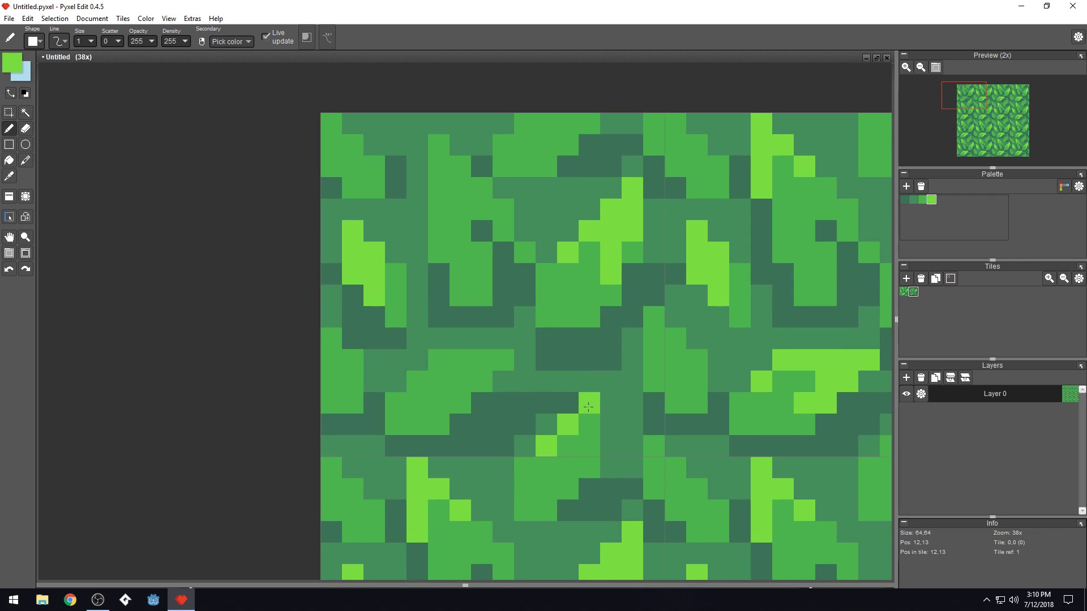
pyautogui.moveTo(589, 404); pyautogui.dragTo(591, 443)
# Cover the lime highlight on the duplicated tile's right leaf with mid-green
pyautogui.rightClick(589, 274)
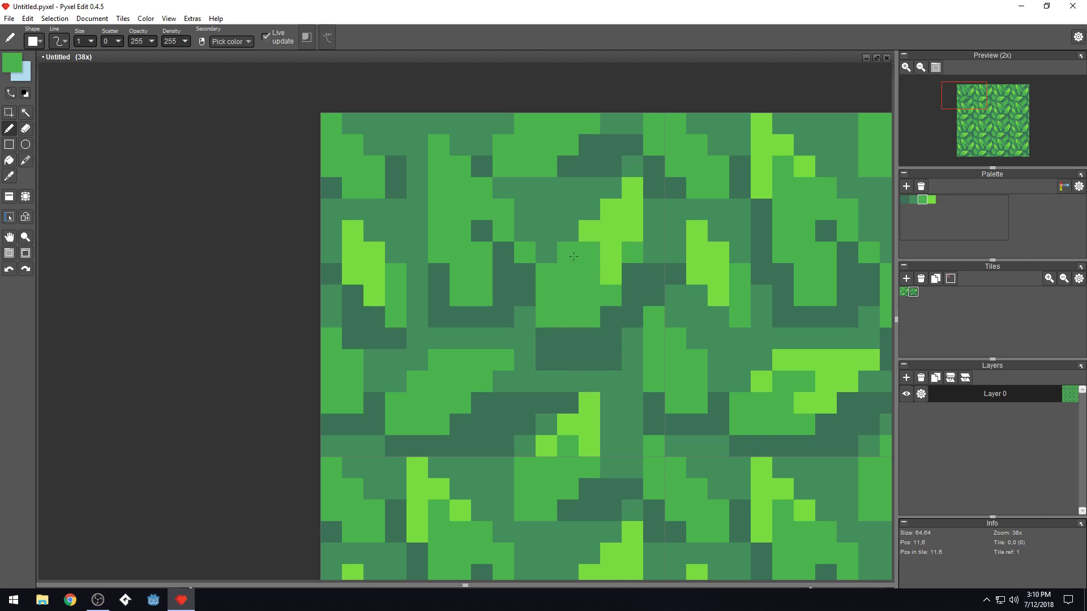
pyautogui.moveTo(600, 258)
pyautogui.mouseDown()
pyautogui.moveTo(588, 234)
pyautogui.moveTo(620, 233)
pyautogui.moveTo(593, 267)
pyautogui.moveTo(620, 216)
pyautogui.moveTo(628, 229)
pyautogui.moveTo(632, 188)
pyautogui.mouseUp()
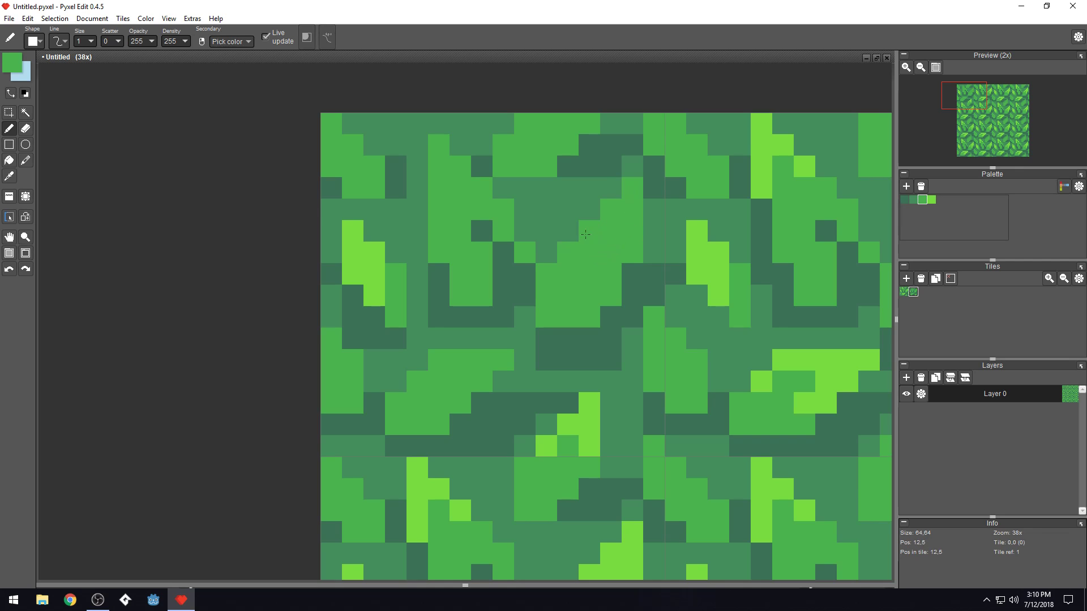
pyautogui.scroll(-5, 586, 234)
pyautogui.scroll(2, 530, 176)
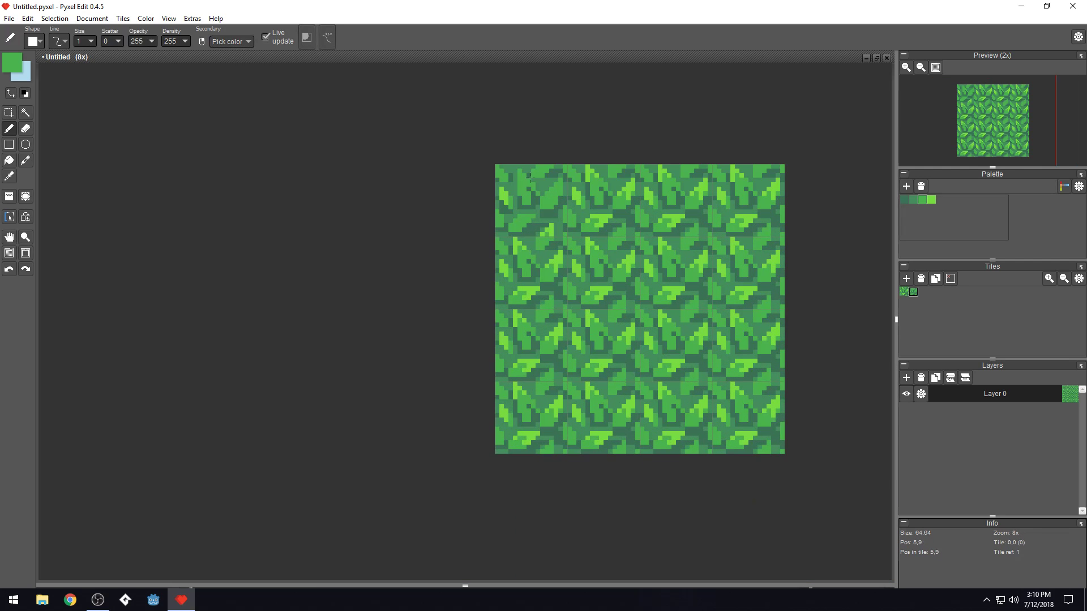
# Extend the dark shadow beside the duplicated tile's central leaf and trim the right leaf's outer edge with background green
pyautogui.scroll(4, 529, 177)
pyautogui.rightClick(561, 201)
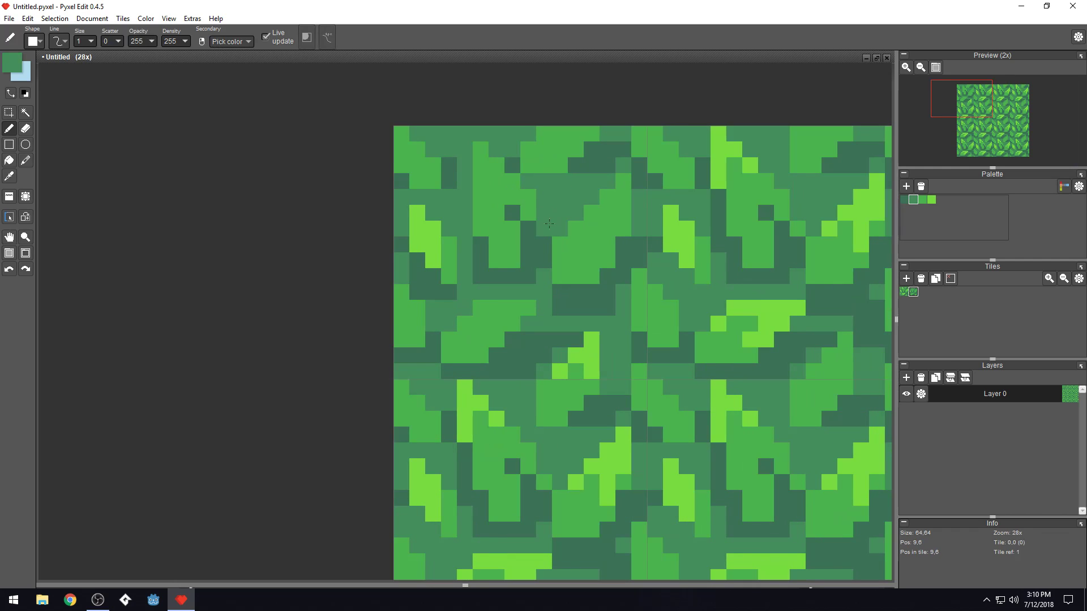
pyautogui.rightClick(543, 260)
pyautogui.click(540, 234)
pyautogui.rightClick(643, 227)
pyautogui.click(625, 182)
pyautogui.moveTo(623, 196); pyautogui.dragTo(622, 220)
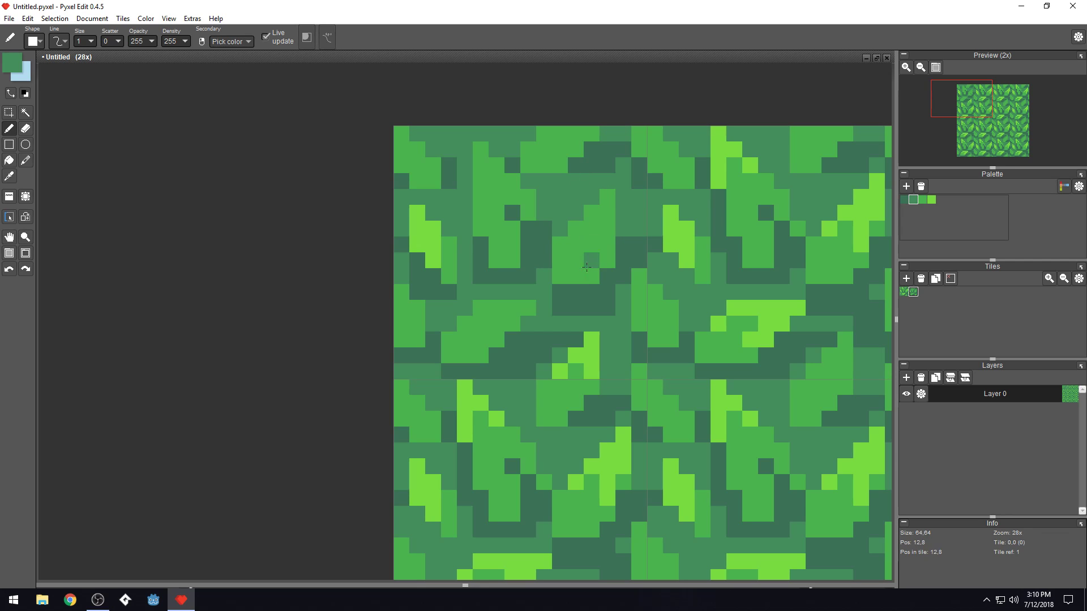
# Carve a dark notch into the right leaf's lower edge and widen the central leaf's dark shadow in both tiles
pyautogui.rightClick(576, 292)
pyautogui.moveTo(576, 275); pyautogui.dragTo(564, 276)
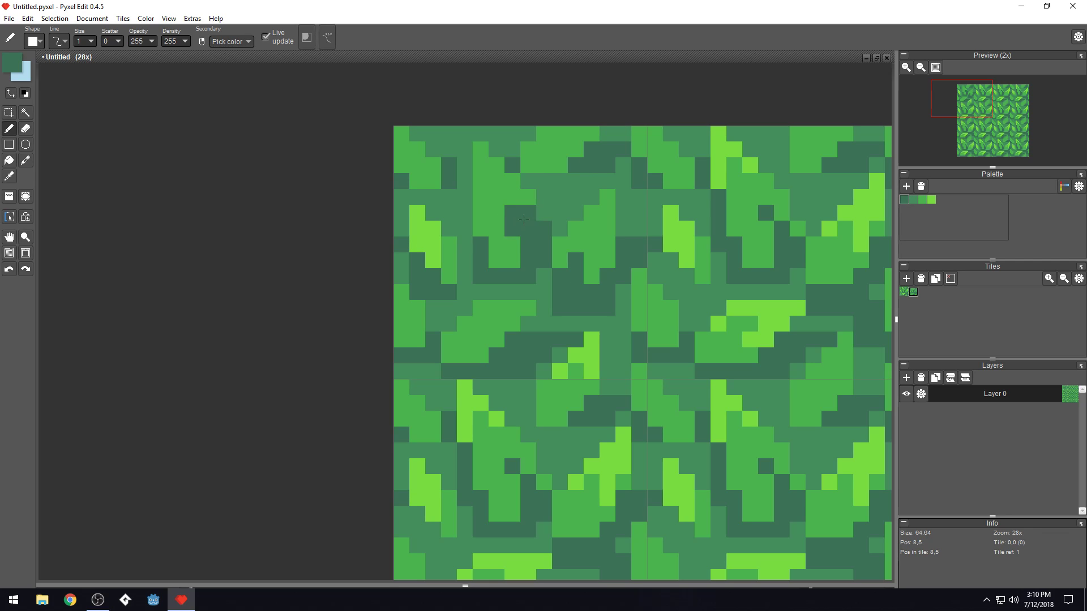
pyautogui.click(514, 482)
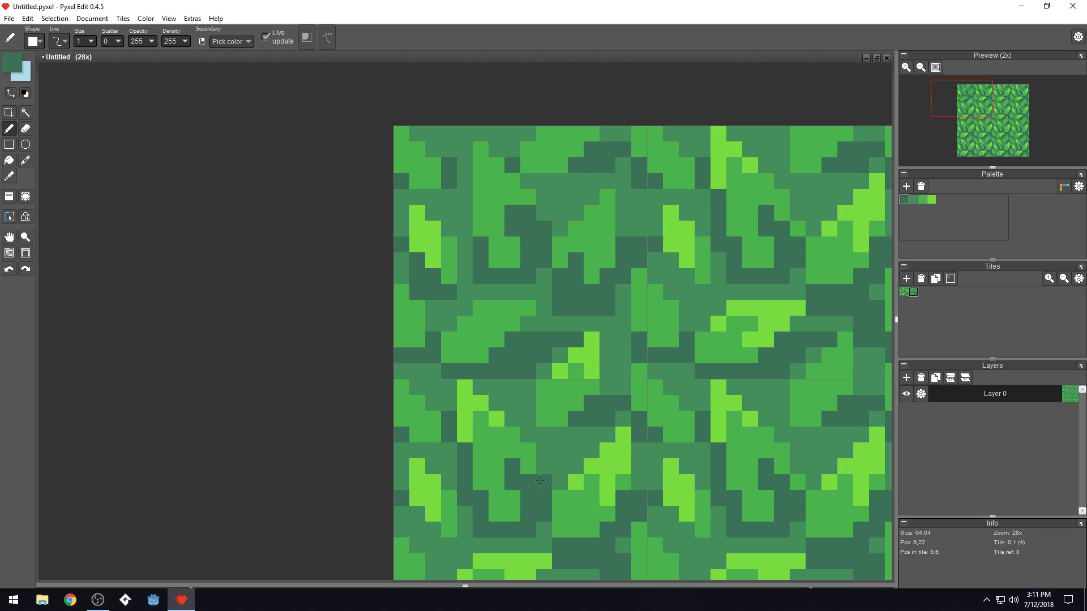
pyautogui.click(541, 480)
# Place the varied tile in five scattered cells across the second, third and fourth rows of the canvas
pyautogui.scroll(-5, 660, 291)
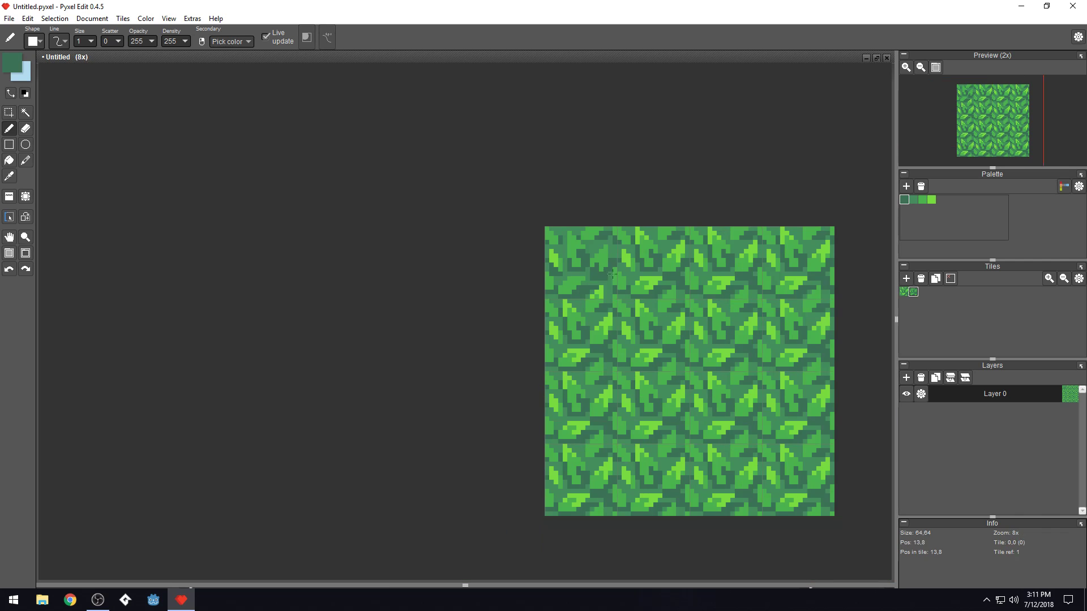
pyautogui.scroll(1, 513, 285)
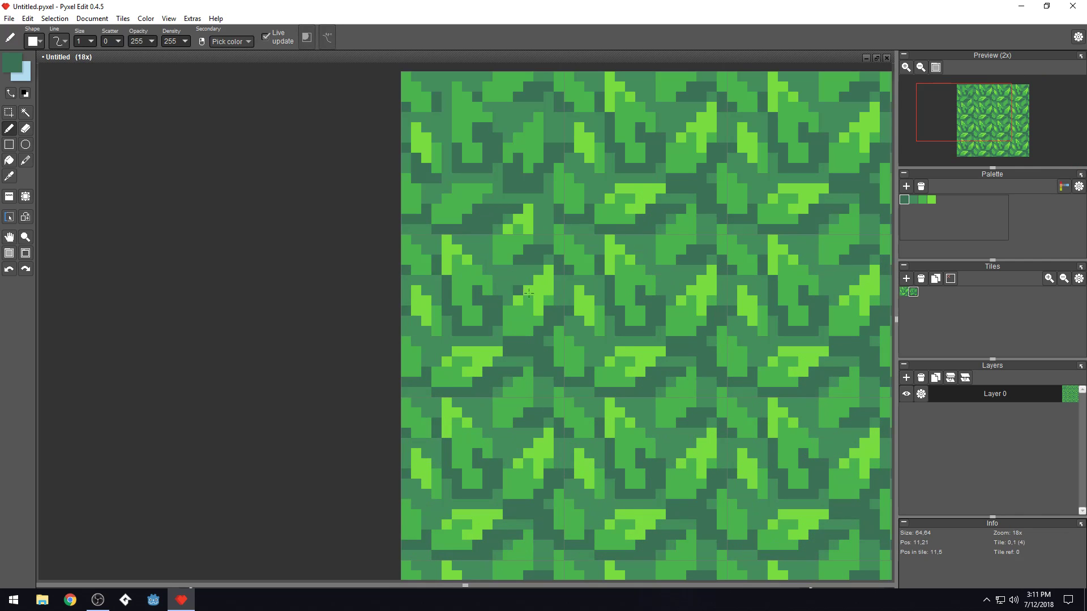
pyautogui.scroll(-1, 590, 300)
pyautogui.moveTo(626, 338); pyautogui.dragTo(581, 320)
pyautogui.scroll(1, 547, 318)
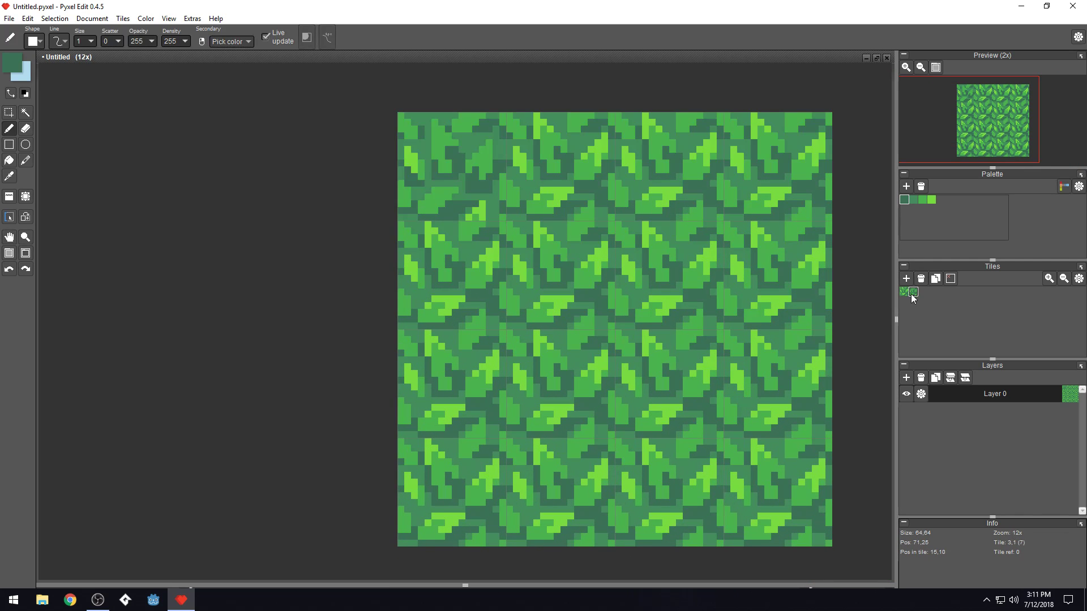
pyautogui.press('t')
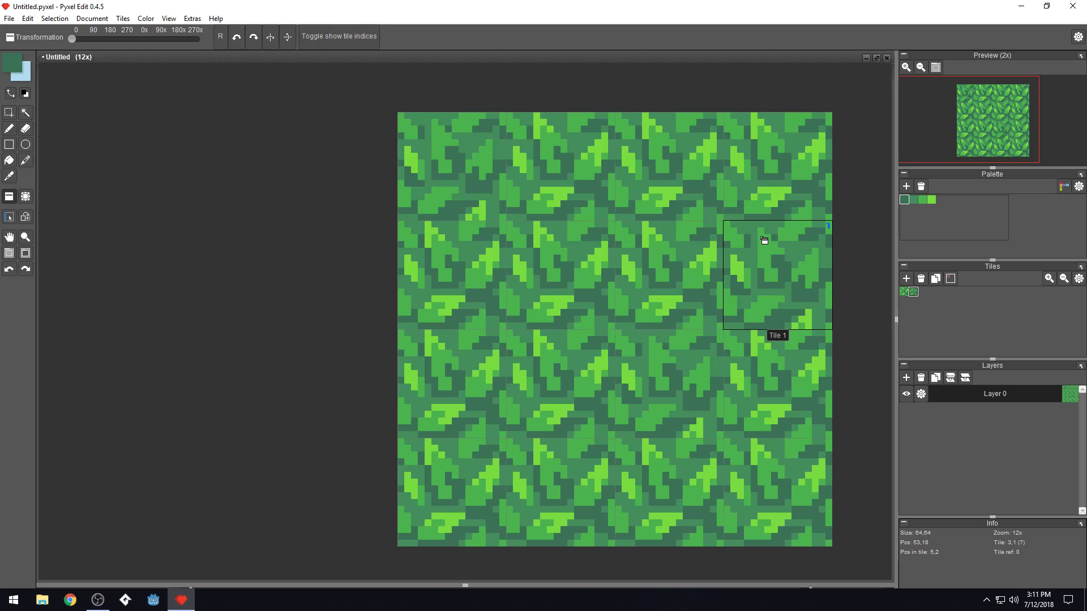
pyautogui.scroll(-3, 566, 289)
pyautogui.click(480, 342)
pyautogui.click(504, 381)
pyautogui.click(522, 379)
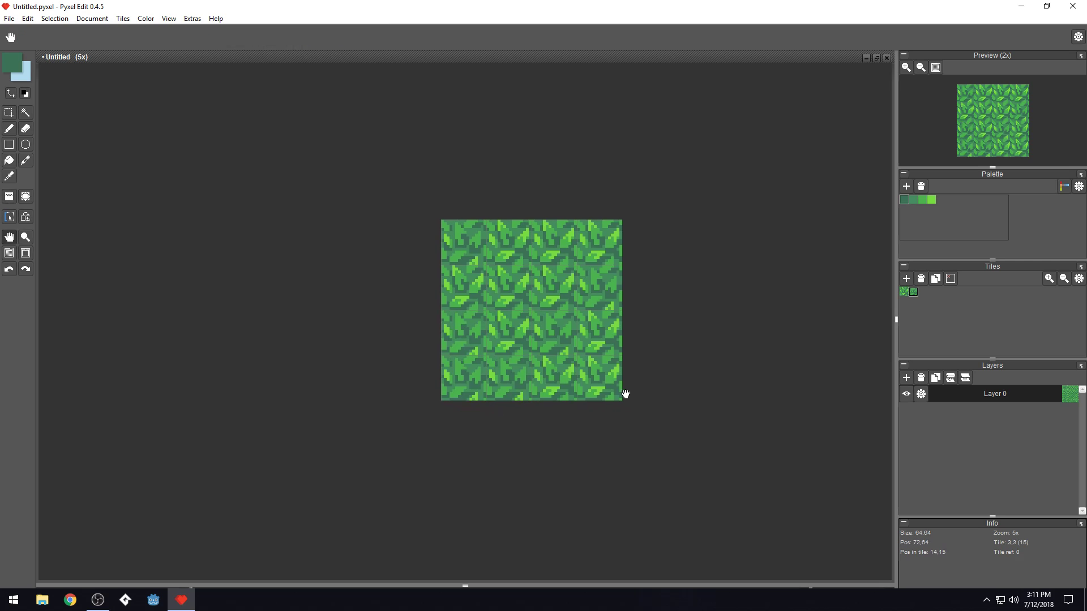
# Shrink the varied tile's horizontal leaf with background green along its upper edge and dark green at its lower-left end
pyautogui.scroll(-4, 628, 351)
pyautogui.scroll(7, 593, 333)
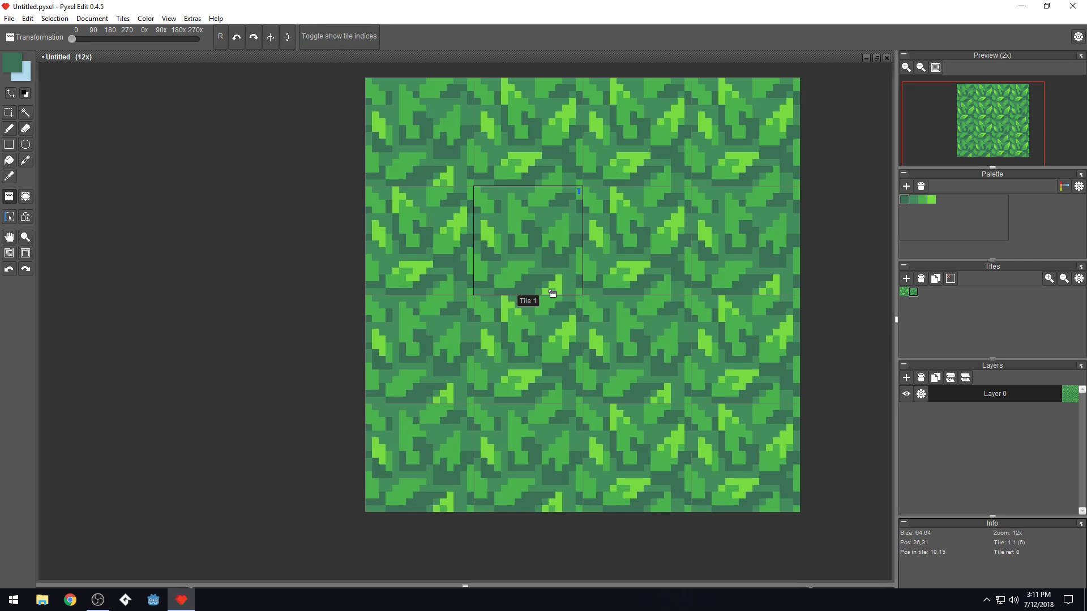
pyautogui.scroll(4, 553, 296)
pyautogui.press('b')
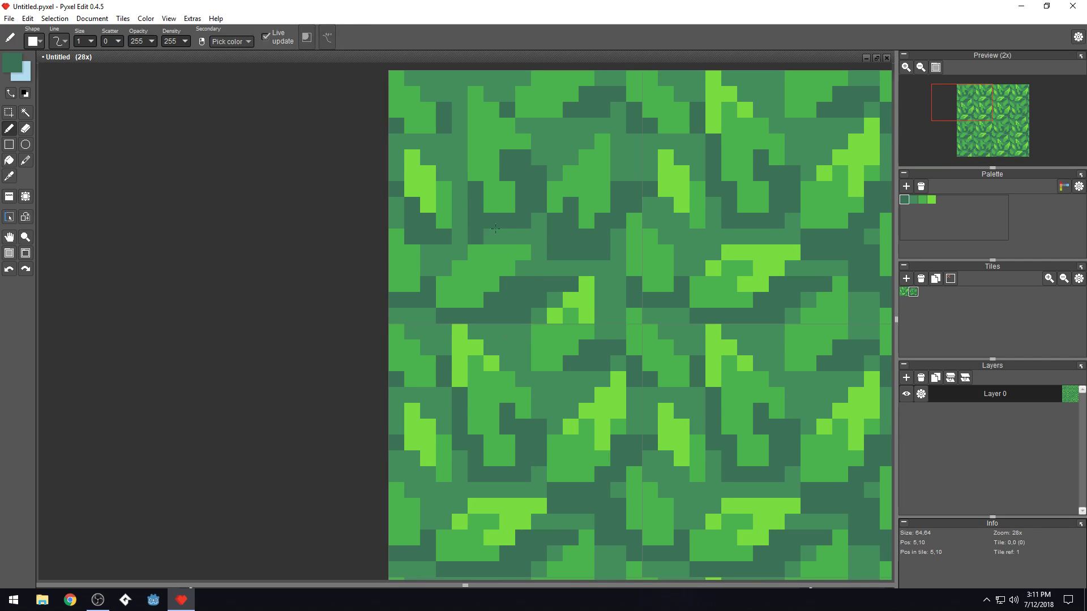
pyautogui.rightClick(521, 236)
pyautogui.moveTo(521, 247)
pyautogui.mouseDown()
pyautogui.moveTo(470, 242)
pyautogui.moveTo(446, 284)
pyautogui.moveTo(448, 300)
pyautogui.moveTo(478, 310)
pyautogui.moveTo(446, 286)
pyautogui.mouseUp()
pyautogui.click(447, 282)
pyautogui.rightClick(431, 299)
# Move the varied tile's right leaf down by two pixels and fill the gap left above it with background green
pyautogui.moveTo(560, 266); pyautogui.dragTo(495, 341)
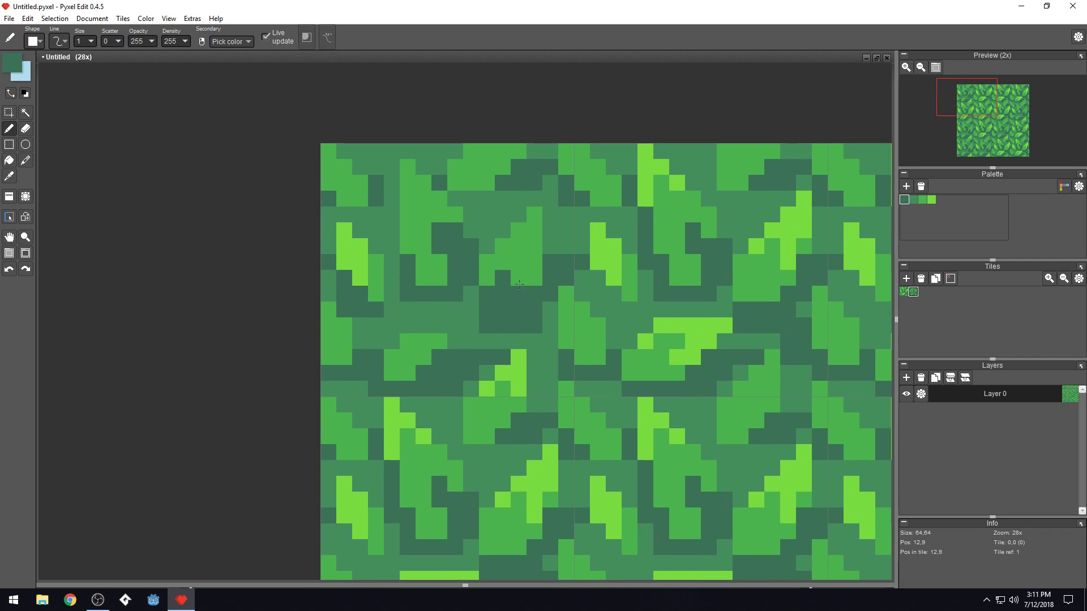
pyautogui.press('m')
pyautogui.moveTo(480, 207); pyautogui.dragTo(527, 309)
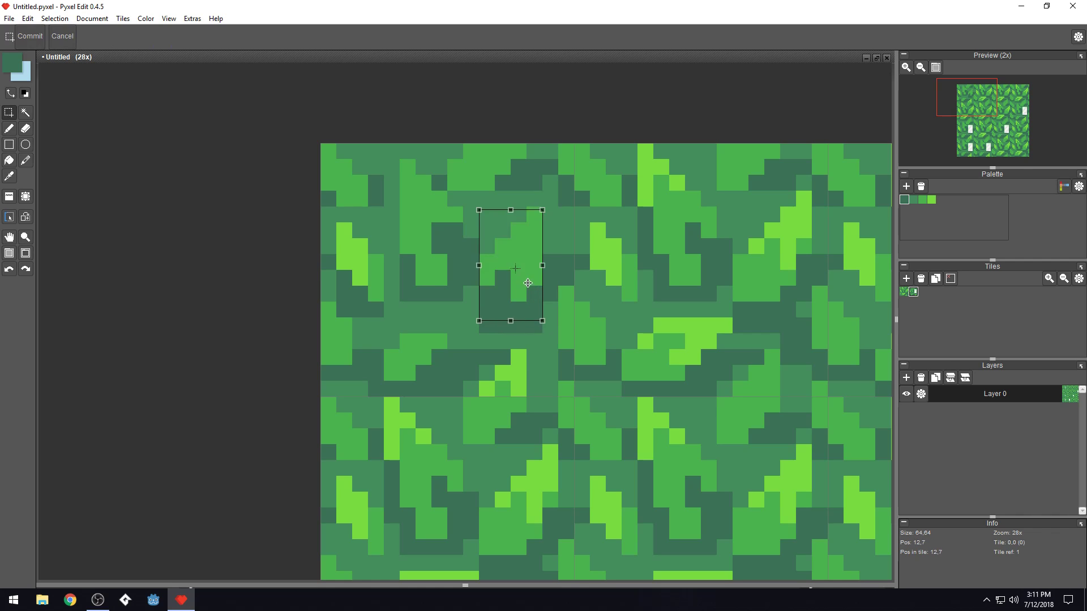
pyautogui.moveTo(518, 270); pyautogui.dragTo(525, 310)
pyautogui.press('b')
pyautogui.click(519, 215)
pyautogui.hotkey('ctrl', 'z')
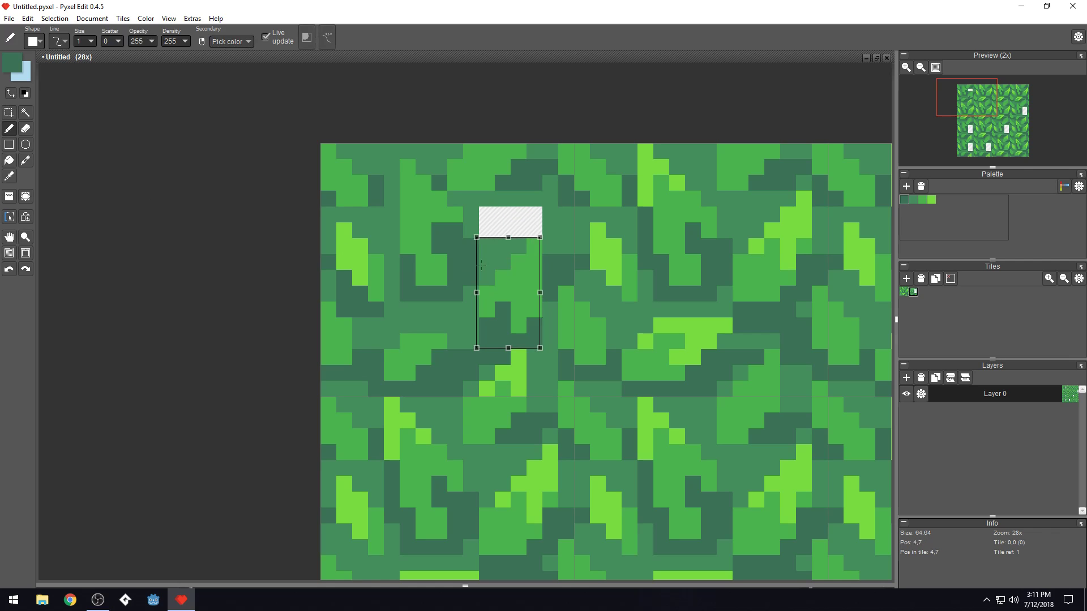
pyautogui.press('t')
pyautogui.press('m')
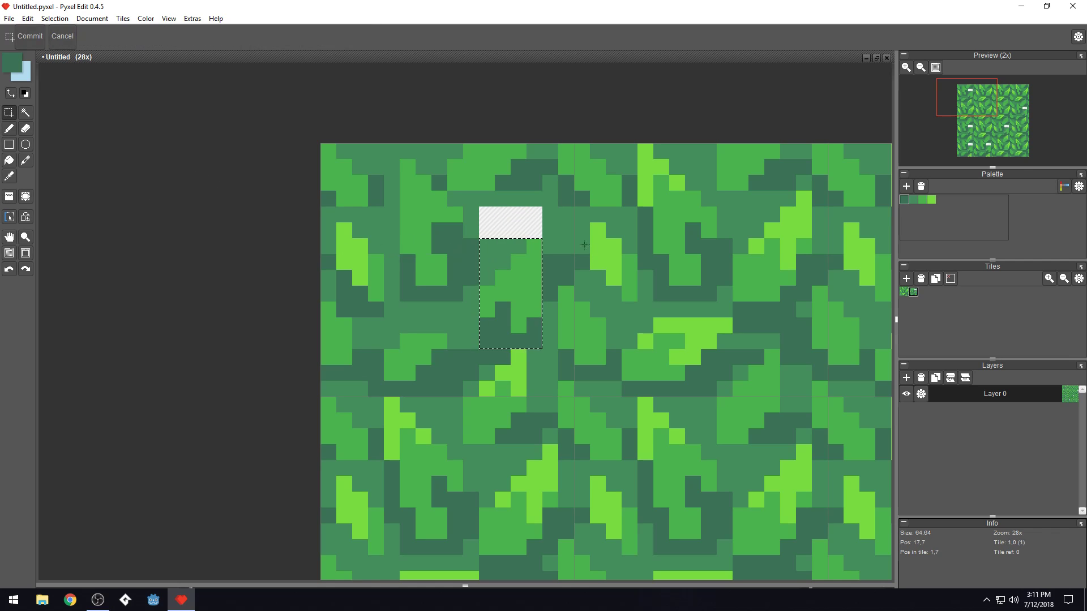
pyautogui.hotkey('ctrl', 'd')
pyautogui.press('b')
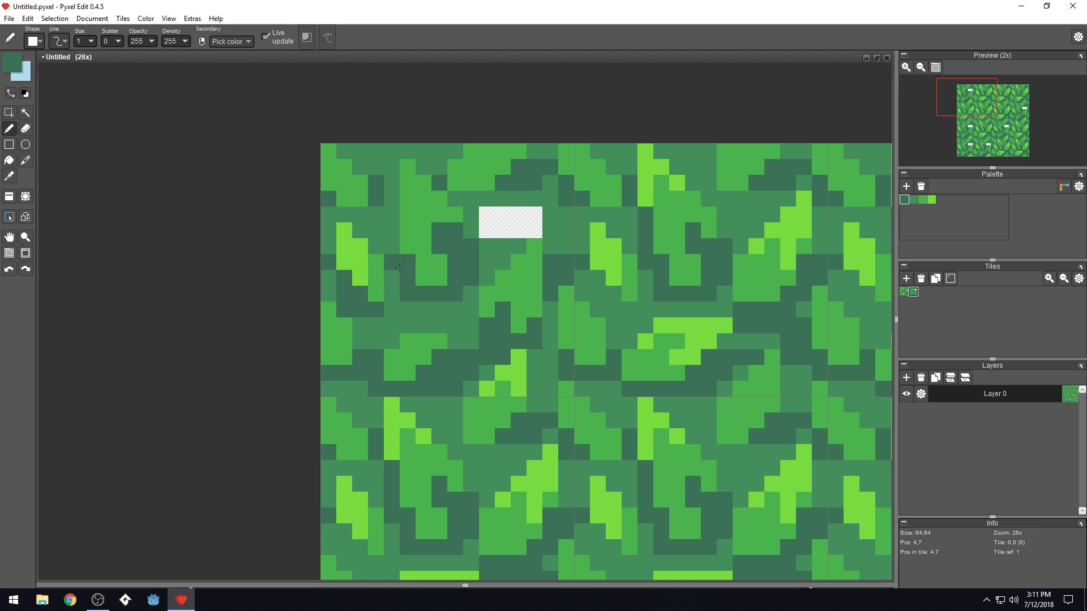
pyautogui.moveTo(526, 226)
pyautogui.mouseDown()
pyautogui.moveTo(481, 210)
pyautogui.moveTo(534, 215)
pyautogui.mouseUp()
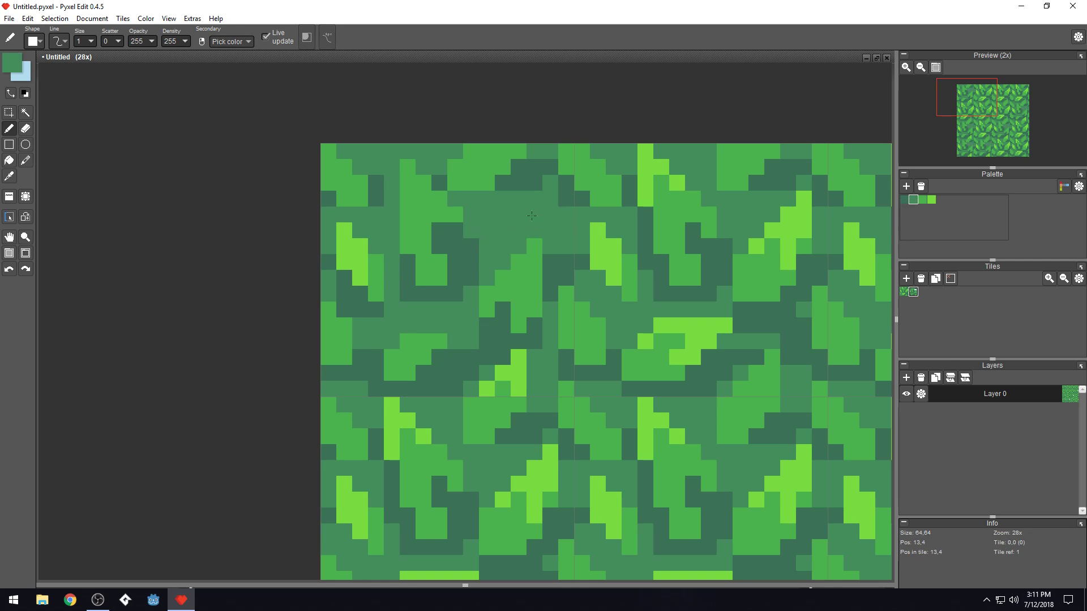
pyautogui.scroll(-6, 517, 278)
pyautogui.scroll(1, 487, 343)
pyautogui.scroll(-2, 510, 363)
pyautogui.scroll(2, 526, 378)
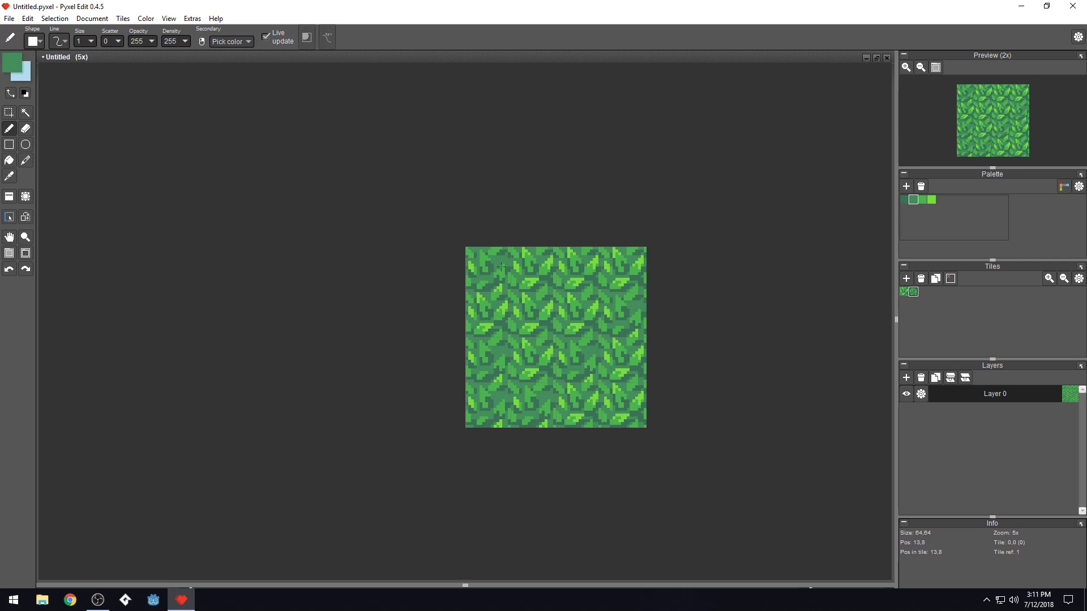
pyautogui.scroll(6, 502, 267)
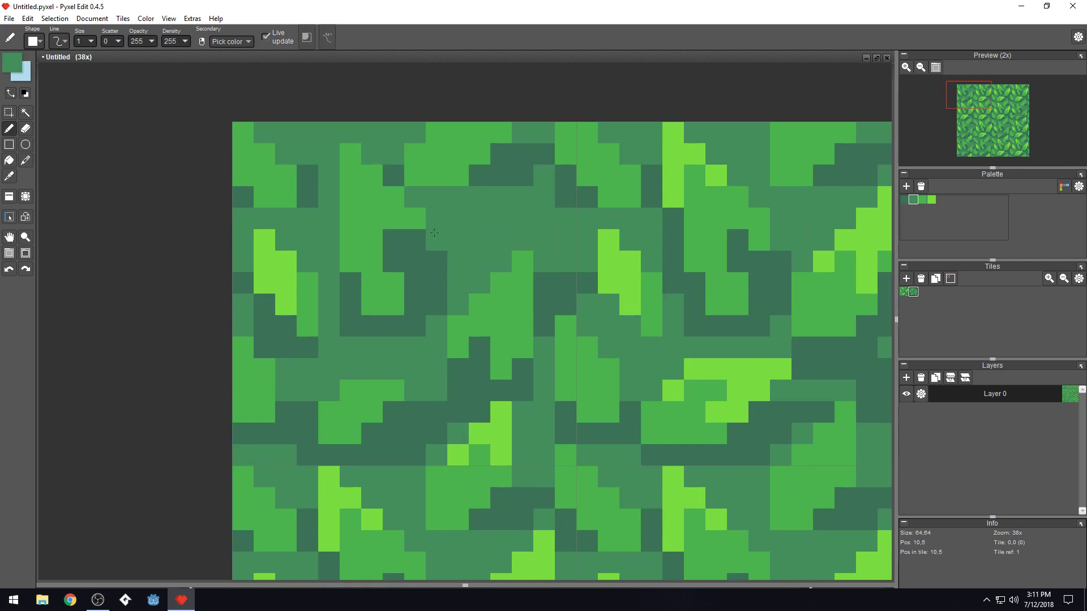
pyautogui.click(415, 240)
pyautogui.hotkey('ctrl', 'z')
pyautogui.click(394, 221)
# Add a mid-green pixel column to the right leaf's outer edge and a dark shadow below it
pyautogui.rightClick(384, 218)
pyautogui.moveTo(544, 305); pyautogui.dragTo(549, 243)
pyautogui.rightClick(544, 331)
pyautogui.moveTo(543, 344); pyautogui.dragTo(539, 367)
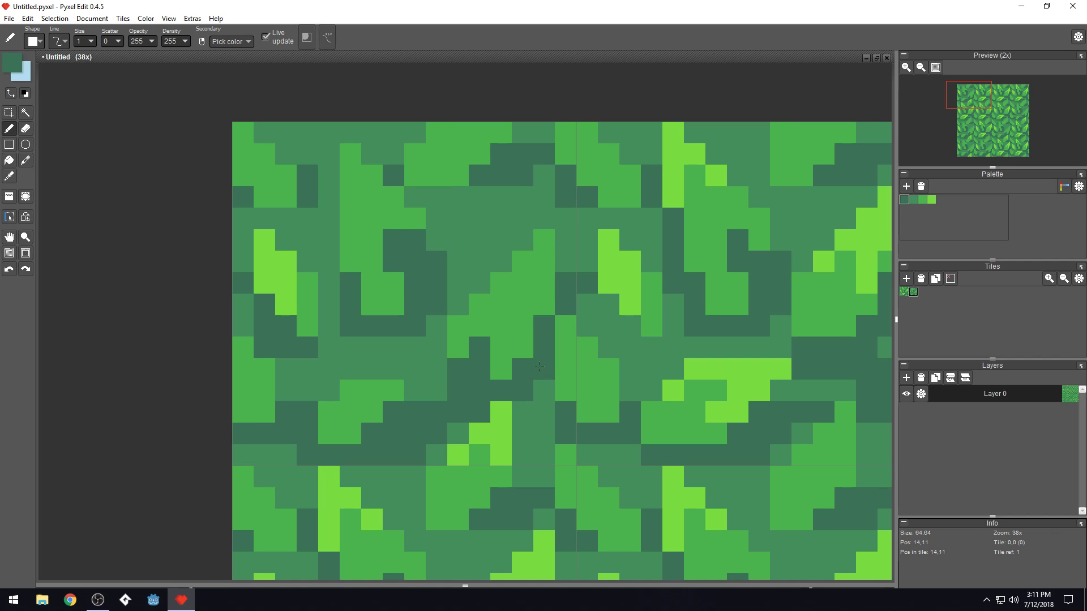
# Fill out the right leaf's lower outer edge in mid-green and paint a dark shadow column beside it
pyautogui.rightClick(539, 310)
pyautogui.rightClick(541, 324)
pyautogui.click(542, 308)
pyautogui.rightClick(527, 308)
pyautogui.moveTo(541, 309)
pyautogui.mouseDown()
pyautogui.moveTo(544, 324)
pyautogui.moveTo(565, 312)
pyautogui.moveTo(568, 385)
pyautogui.mouseUp()
pyautogui.click(564, 303)
pyautogui.rightClick(565, 289)
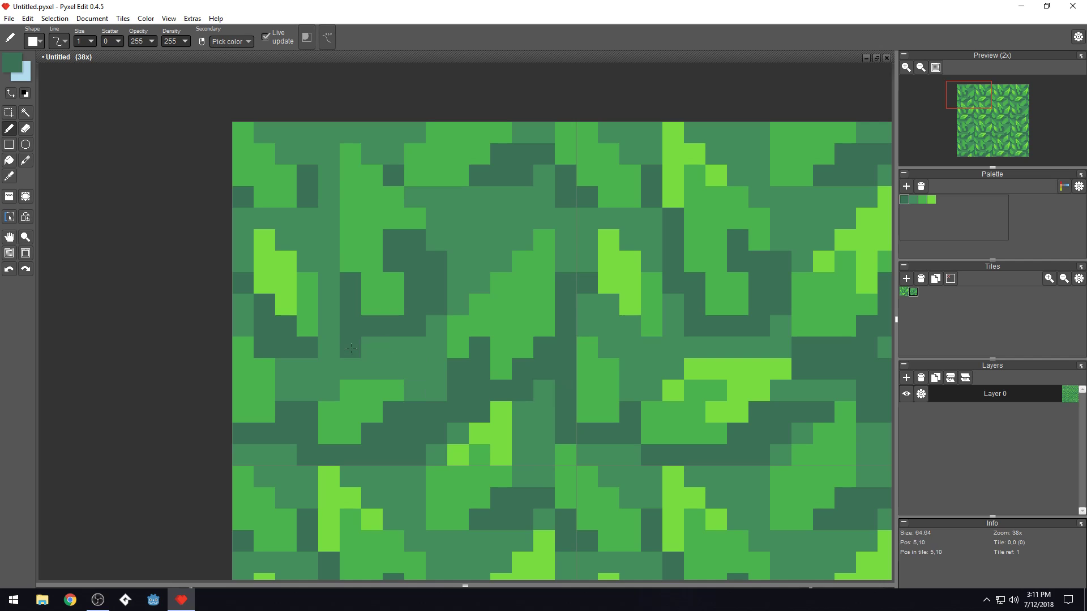
# Cover the lowest lime pixel of the varied tile's small left leaf with mid-green
pyautogui.scroll(-1, 458, 305)
pyautogui.scroll(1, 440, 343)
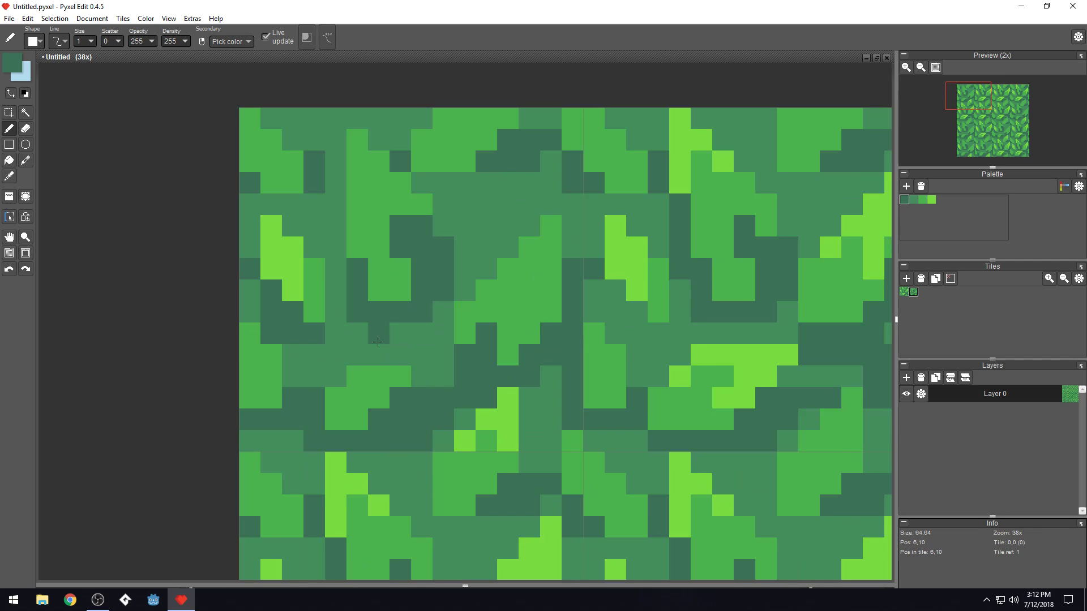
pyautogui.rightClick(315, 294)
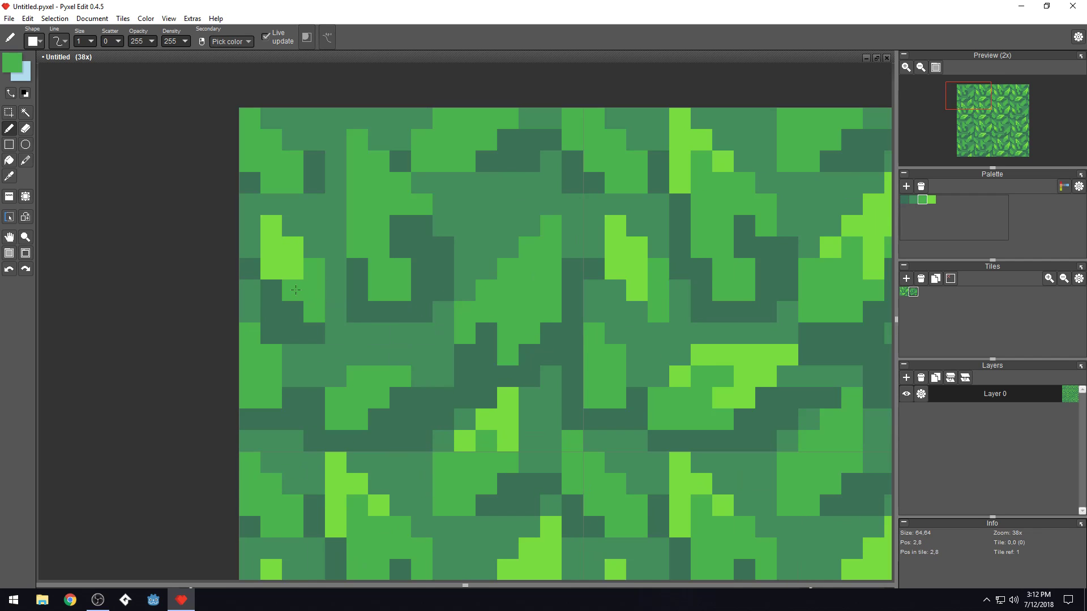
# Narrow the lower part of the varied tile's central leaf by one pixel column with dark shadow green
pyautogui.scroll(-5, 361, 269)
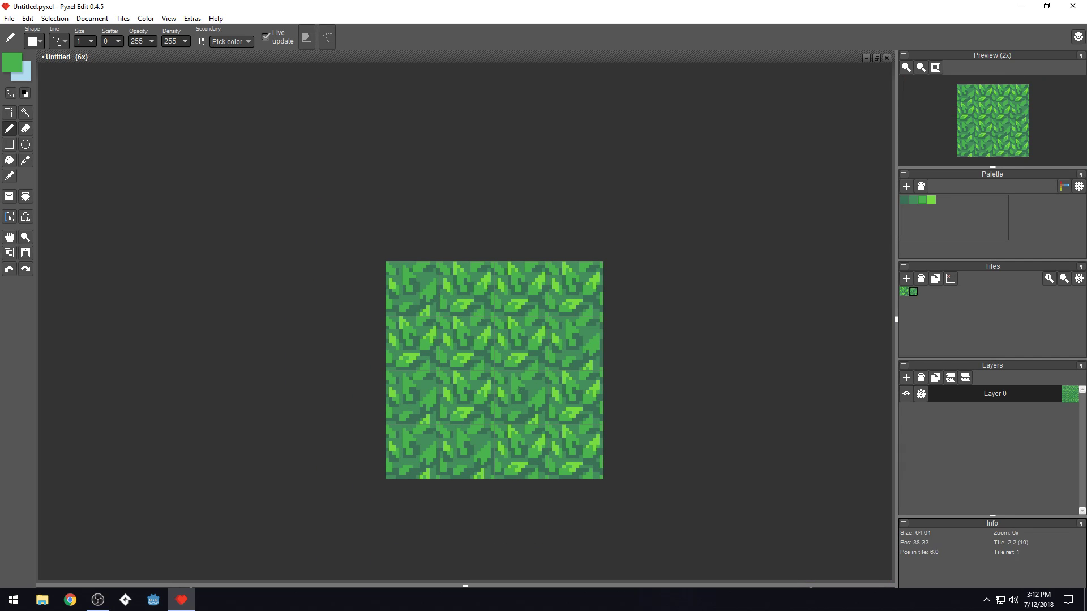
pyautogui.scroll(-1, 512, 369)
pyautogui.scroll(6, 420, 301)
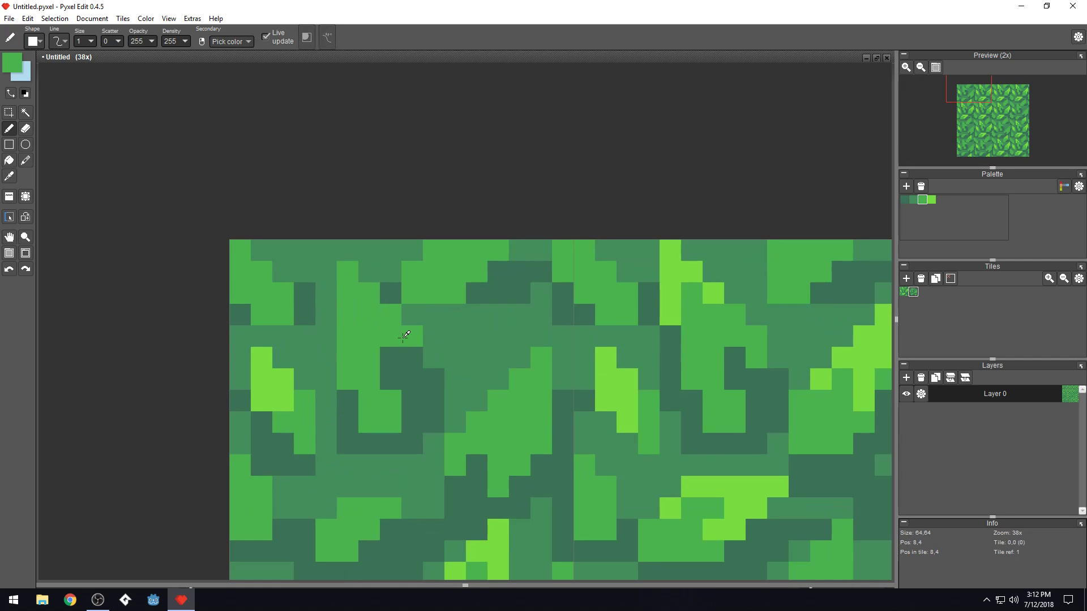
pyautogui.click(412, 357)
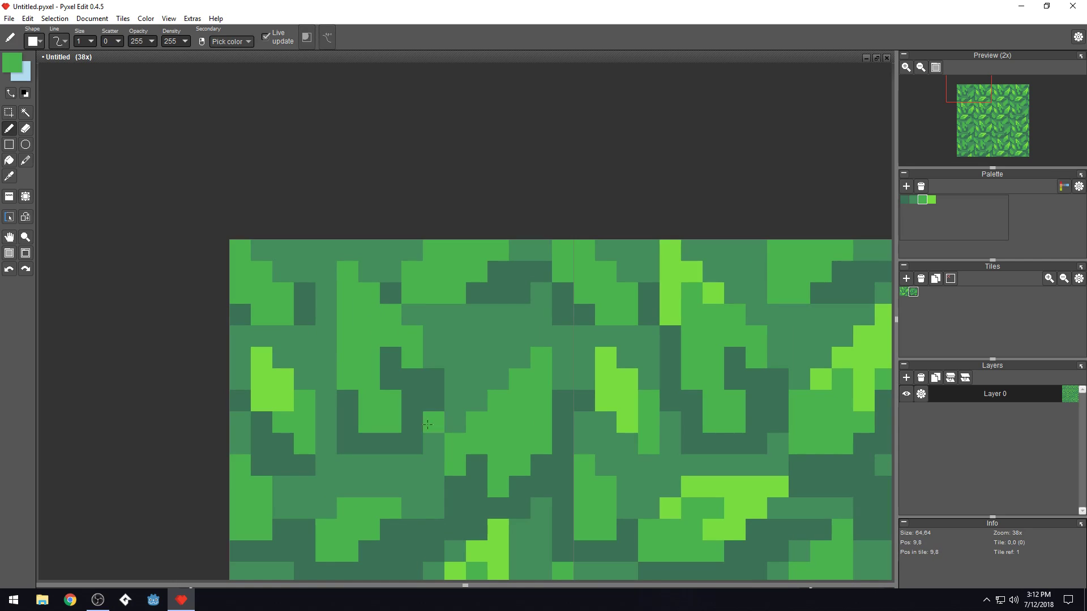
pyautogui.rightClick(427, 426)
pyautogui.click(392, 401)
pyautogui.click(392, 422)
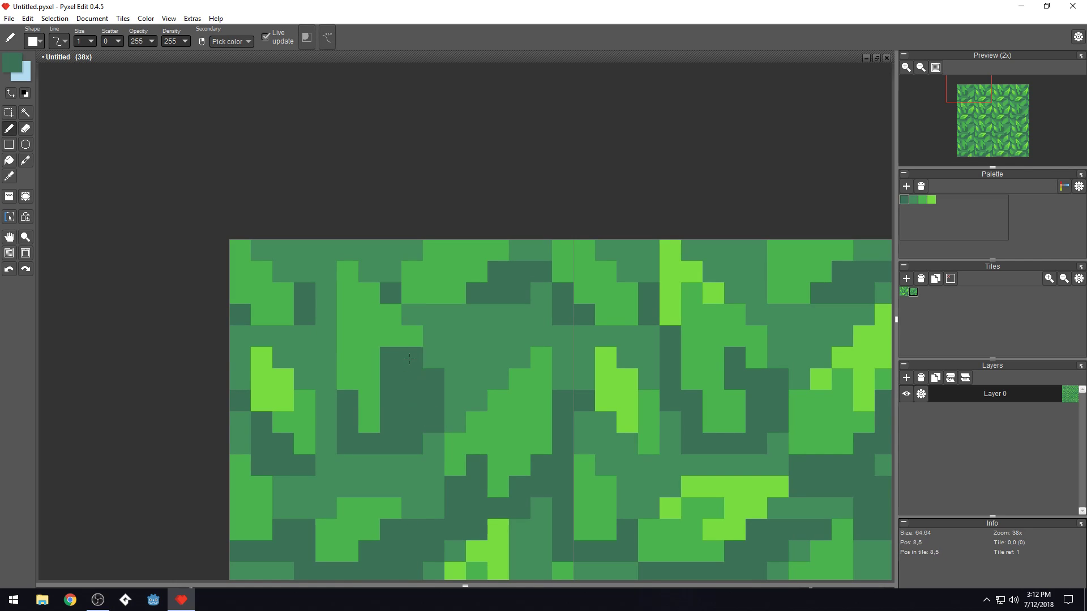
# Extend the lower outer edge of the varied tile's central leaf over its shadow with mid-green pixels
pyautogui.rightClick(411, 337)
pyautogui.click(412, 358)
pyautogui.click(412, 379)
pyautogui.click(391, 358)
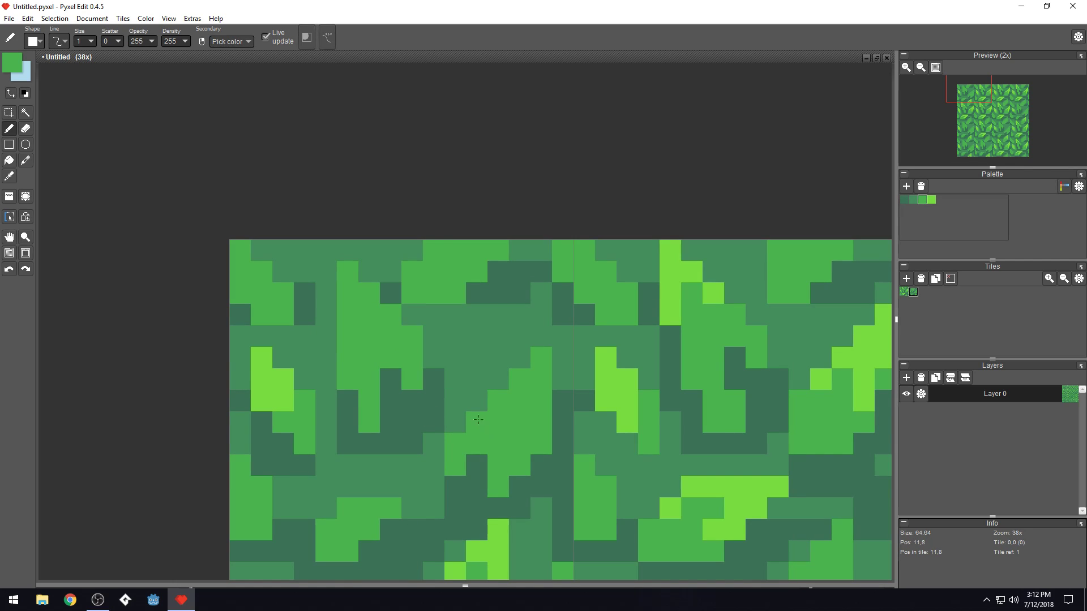
# Cover the outermost column of the central leaf's dark shadow with background green in the varied tile
pyautogui.press('space')
pyautogui.moveTo(519, 435); pyautogui.dragTo(458, 384)
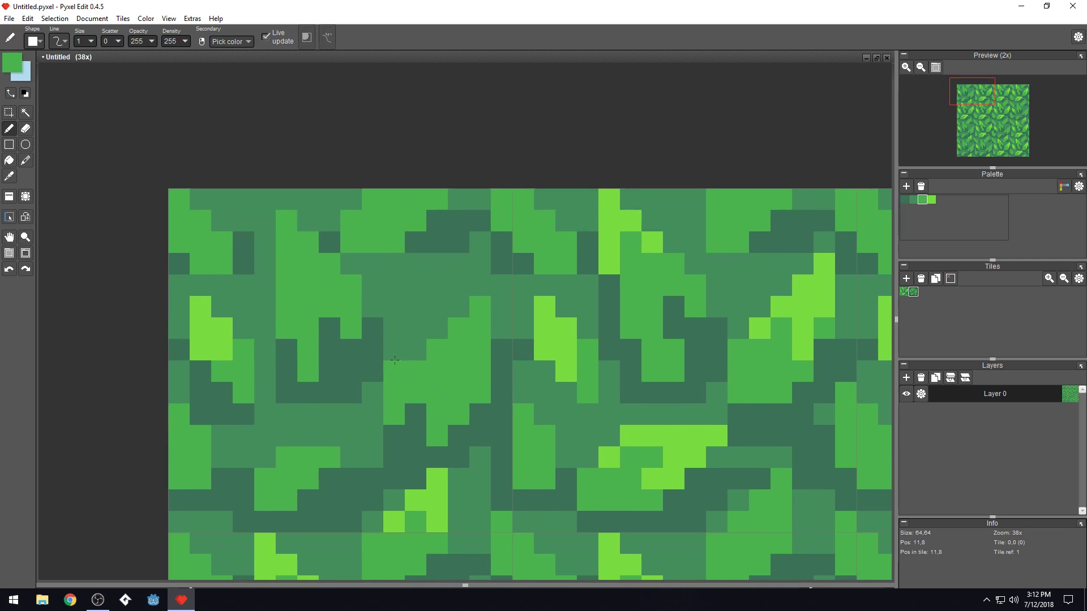
pyautogui.scroll(-6, 546, 426)
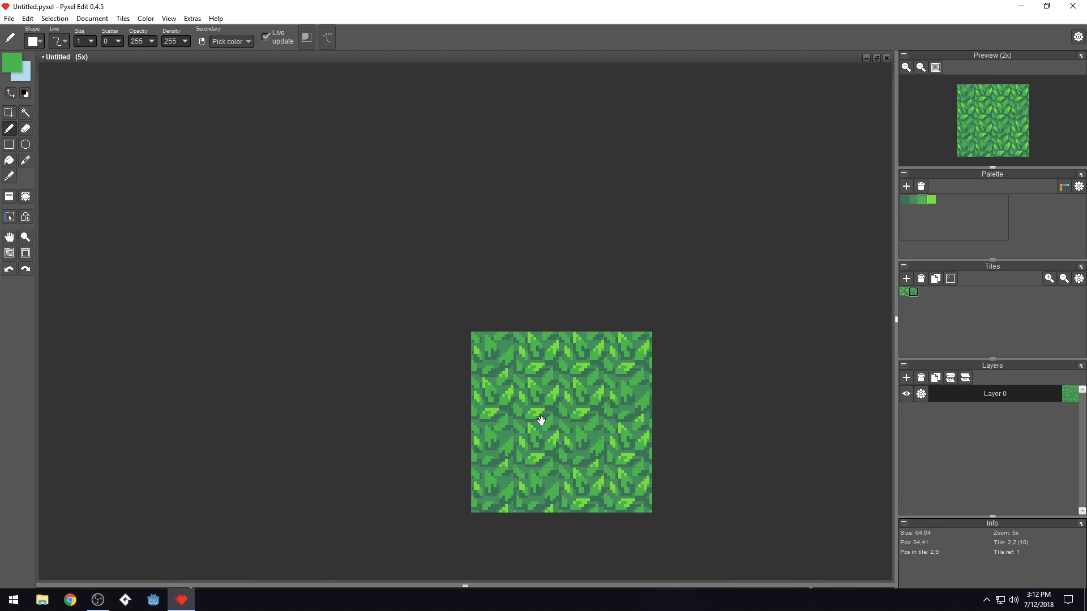
pyautogui.moveTo(546, 426); pyautogui.dragTo(519, 354)
pyautogui.scroll(5, 521, 366)
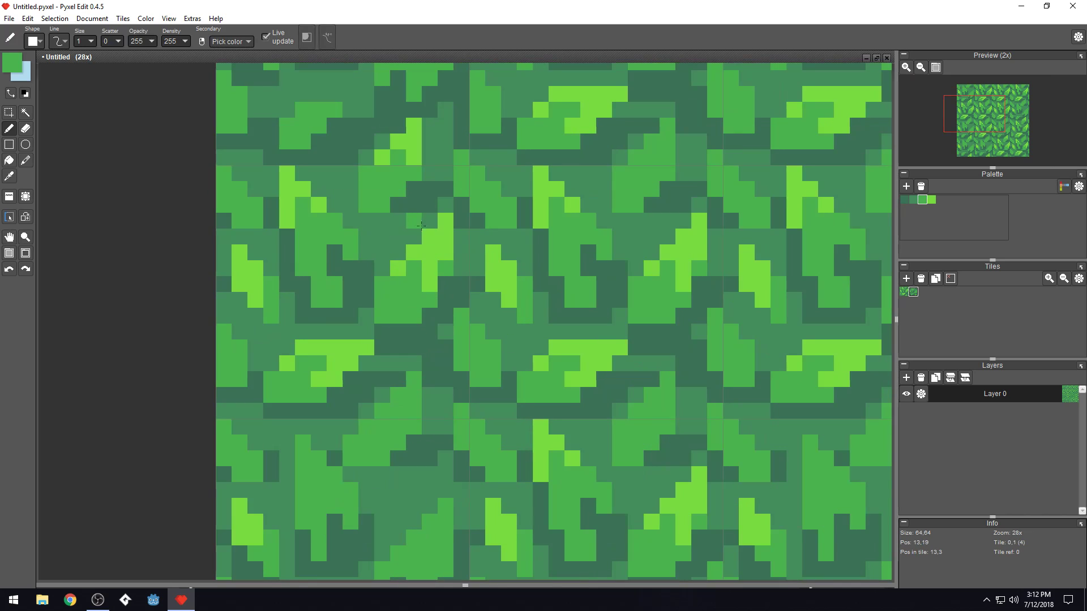
pyautogui.press('space')
pyautogui.moveTo(421, 226)
pyautogui.mouseDown()
pyautogui.moveTo(541, 448)
pyautogui.moveTo(547, 482)
pyautogui.mouseUp()
pyautogui.rightClick(508, 250)
pyautogui.moveTo(492, 268); pyautogui.dragTo(492, 289)
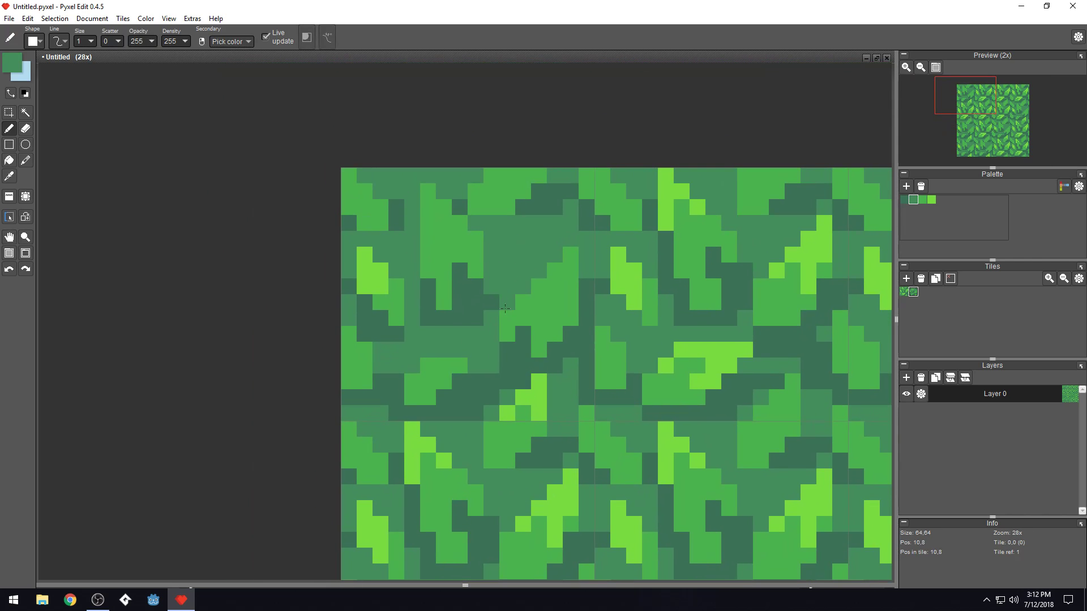
pyautogui.click(496, 301)
# Extend the dark shadow beneath the varied tile's upper right leaf diagonally down-left and touch up its edge with background green
pyautogui.rightClick(522, 208)
pyautogui.moveTo(507, 223)
pyautogui.mouseDown()
pyautogui.moveTo(476, 223)
pyautogui.moveTo(506, 239)
pyautogui.moveTo(492, 238)
pyautogui.mouseUp()
pyautogui.rightClick(520, 249)
pyautogui.click(522, 240)
# Place the varied tile in the top row's second cell and the third row's last cell
pyautogui.scroll(-6, 505, 257)
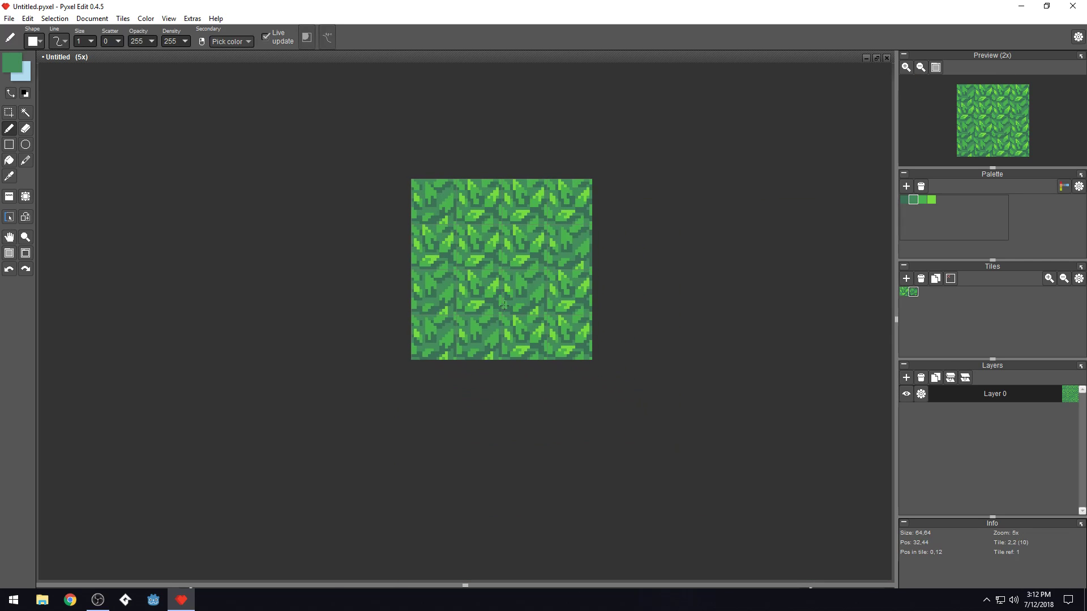
pyautogui.click(904, 292)
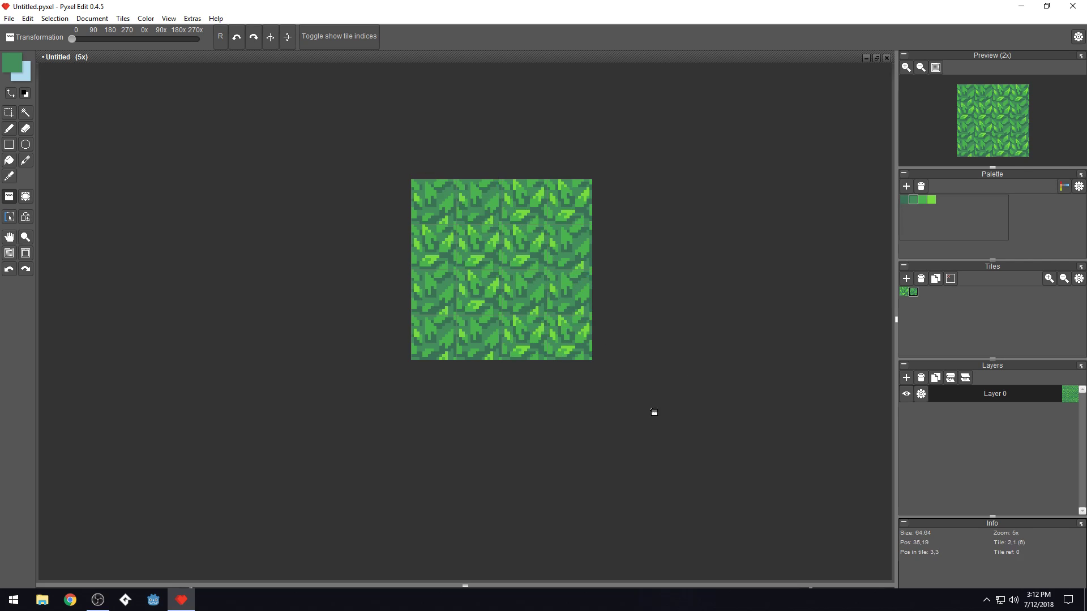
pyautogui.moveTo(665, 456); pyautogui.dragTo(652, 439)
# Examine the mixed tile arrangement across the canvas at different magnifications for visible repetition
pyautogui.scroll(-4, 650, 440)
pyautogui.scroll(3, 640, 453)
pyautogui.scroll(6, 589, 368)
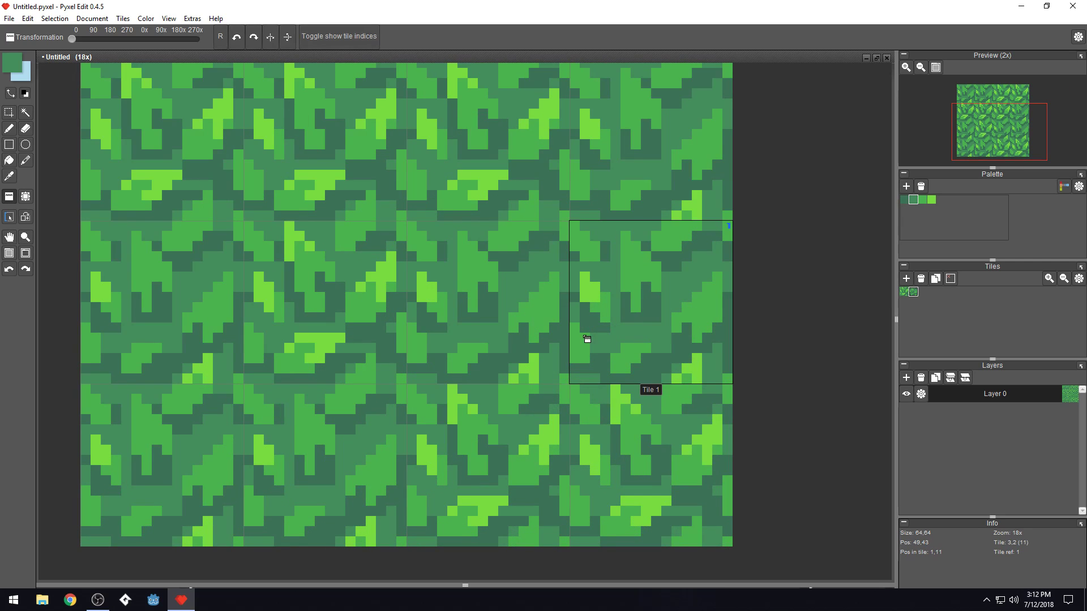
pyautogui.moveTo(587, 339); pyautogui.dragTo(704, 467)
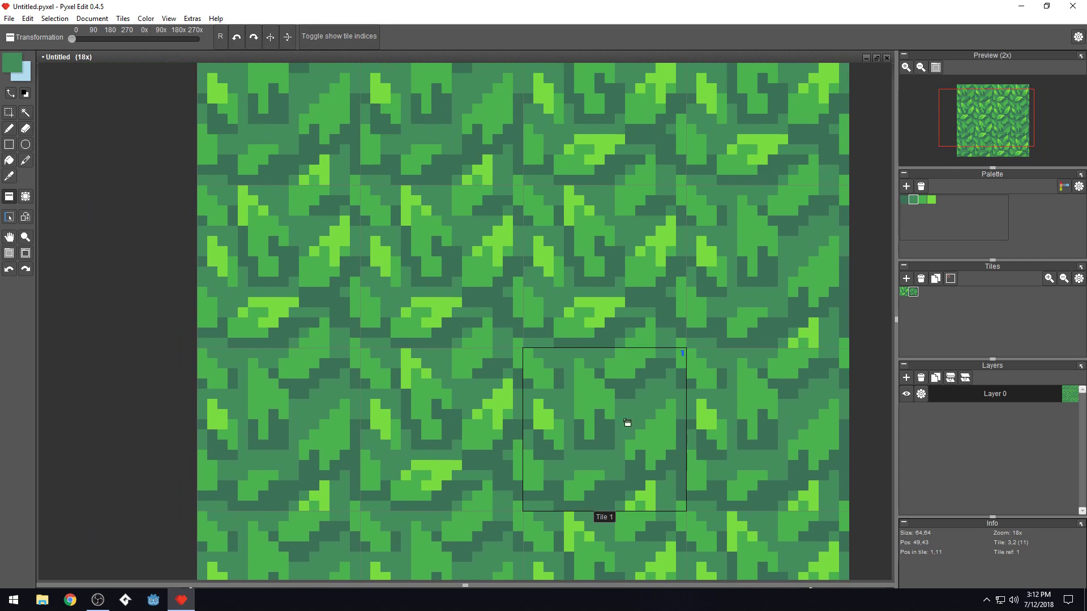
pyautogui.click(904, 293)
pyautogui.scroll(-4, 715, 389)
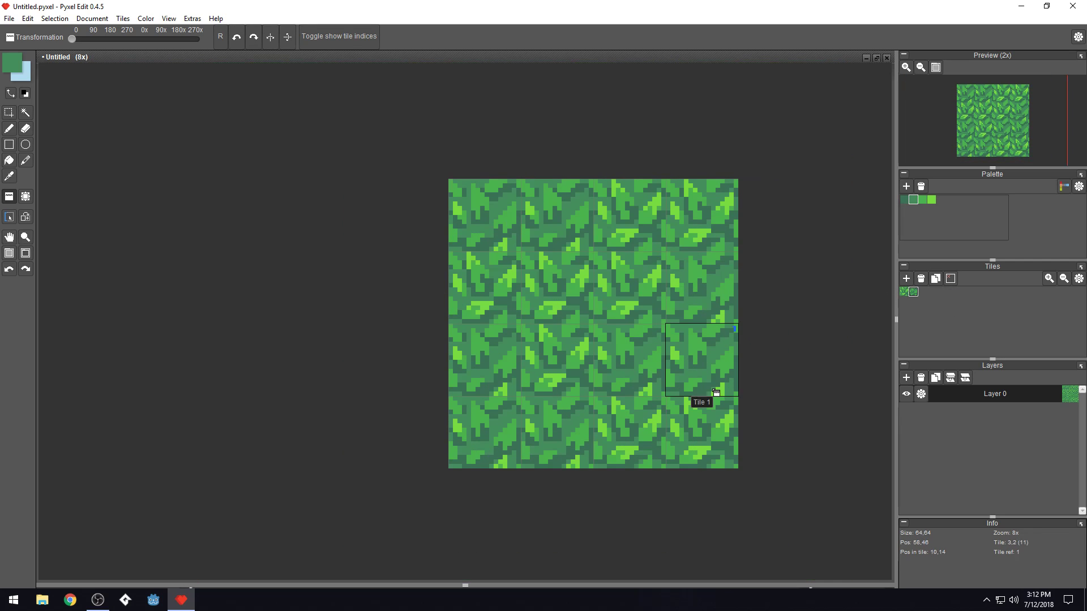
pyautogui.scroll(1, 651, 381)
pyautogui.scroll(2, 650, 381)
pyautogui.scroll(-2, 643, 384)
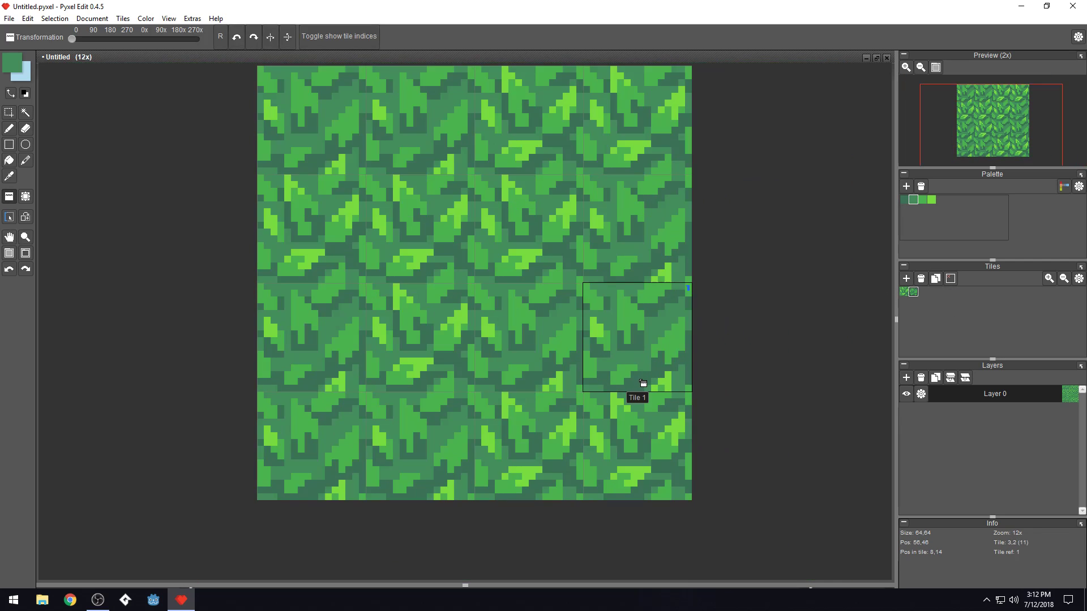
# Duplicate the varied tile as a third tile and use the copy in the canvas's top-left cell
pyautogui.rightClick(918, 295)
pyautogui.click(941, 308)
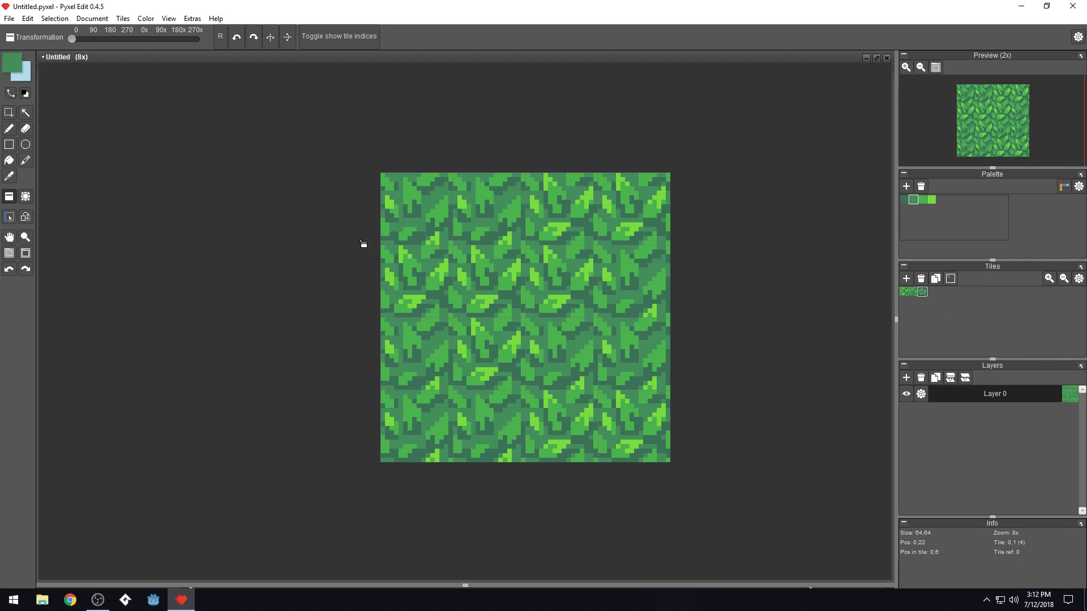
pyautogui.scroll(3, 357, 199)
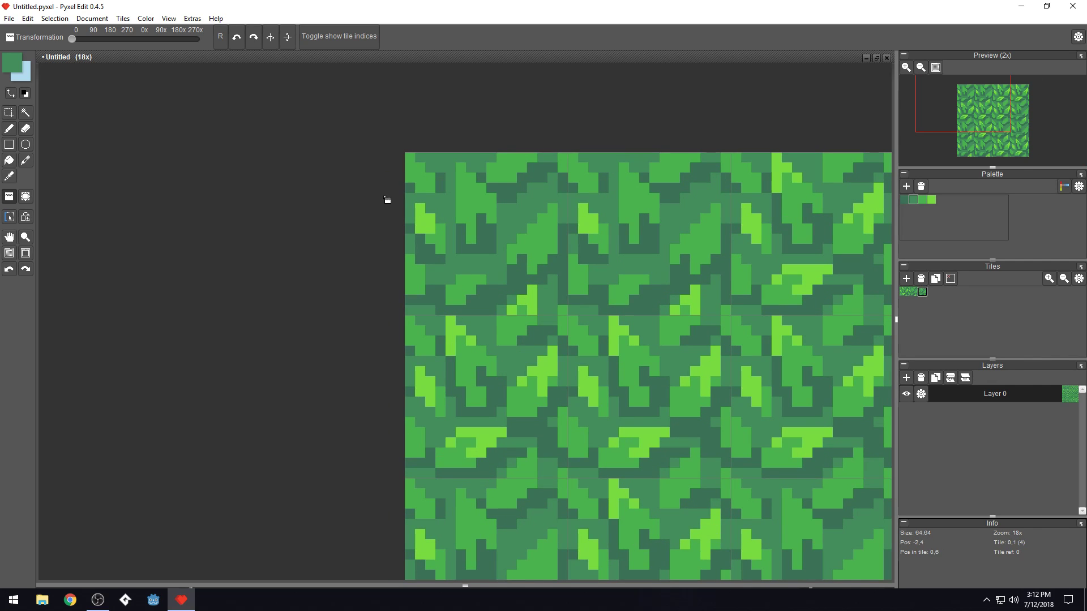
# Paint out the third tile's small lime-tipped left leaf with background green and add dark shadow beside the leaf on the tile's left edge
pyautogui.press('b')
pyautogui.moveTo(426, 207)
pyautogui.mouseDown()
pyautogui.moveTo(427, 234)
pyautogui.moveTo(412, 225)
pyautogui.moveTo(426, 242)
pyautogui.moveTo(436, 225)
pyautogui.moveTo(422, 257)
pyautogui.mouseUp()
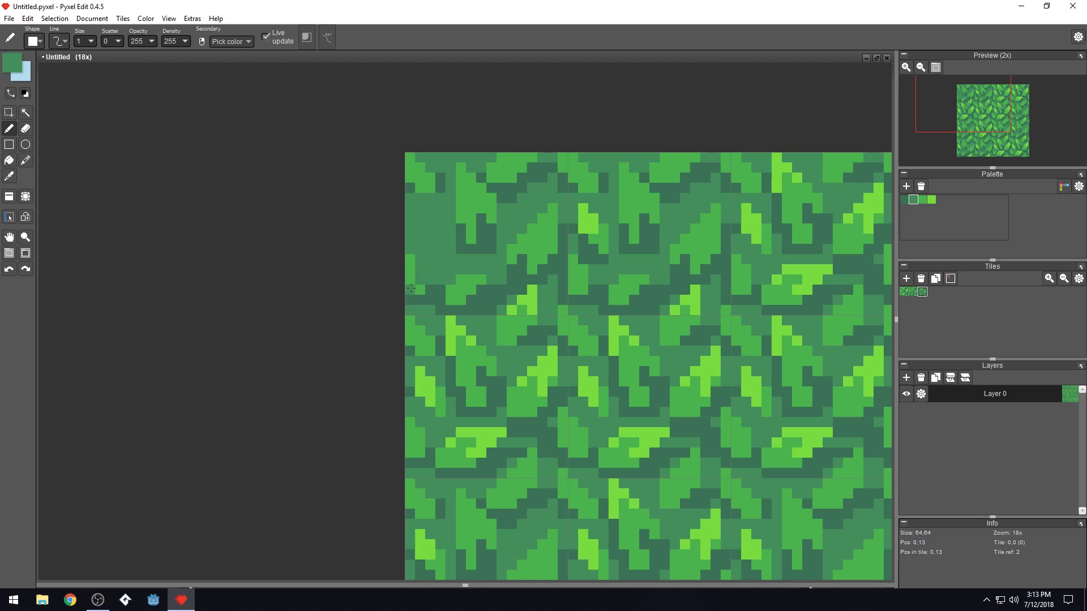
pyautogui.keyDown('alt'); pyautogui.click(439, 294); pyautogui.keyUp('alt')
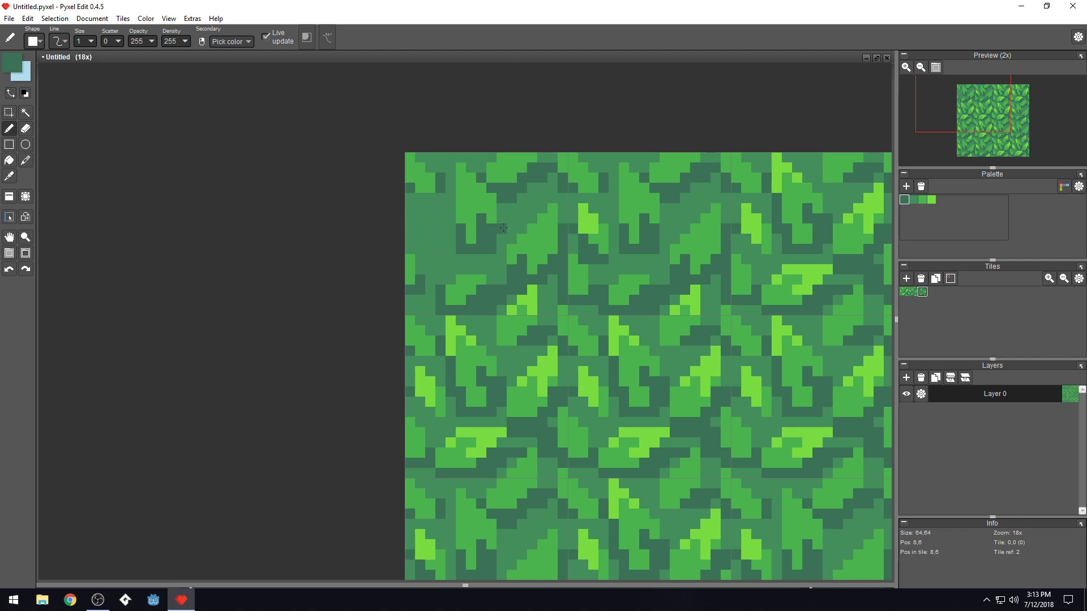
# Move the third tile's central leaf with its shadow three pixels left and four pixels down
pyautogui.press('m')
pyautogui.moveTo(456, 164); pyautogui.dragTo(495, 252)
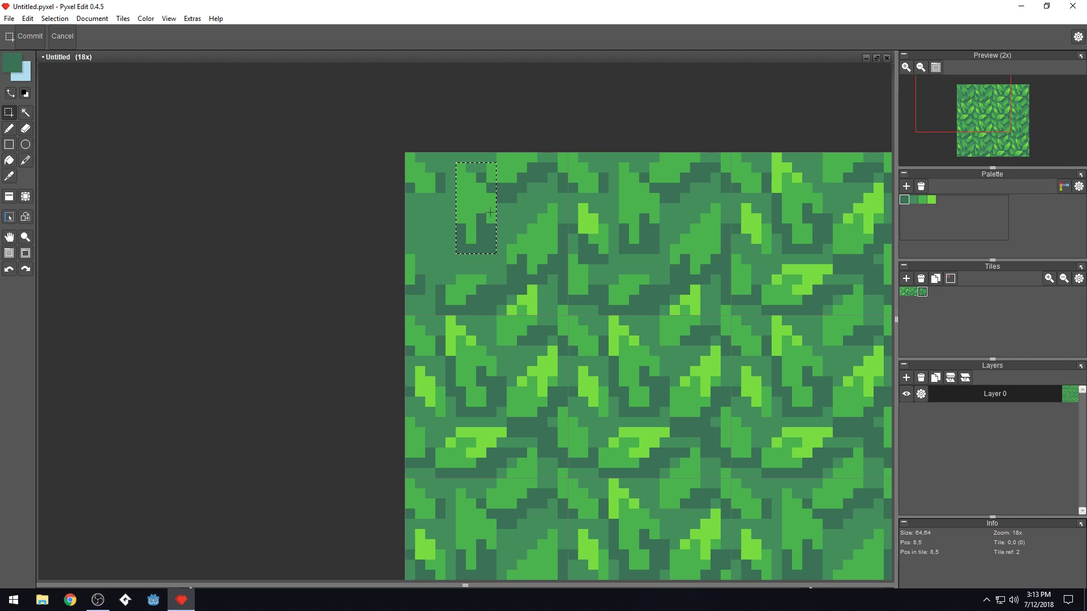
pyautogui.press('Delete')
pyautogui.hotkey('ctrl', 'z')
pyautogui.moveTo(477, 220); pyautogui.dragTo(455, 271)
pyautogui.moveTo(482, 186); pyautogui.dragTo(487, 184)
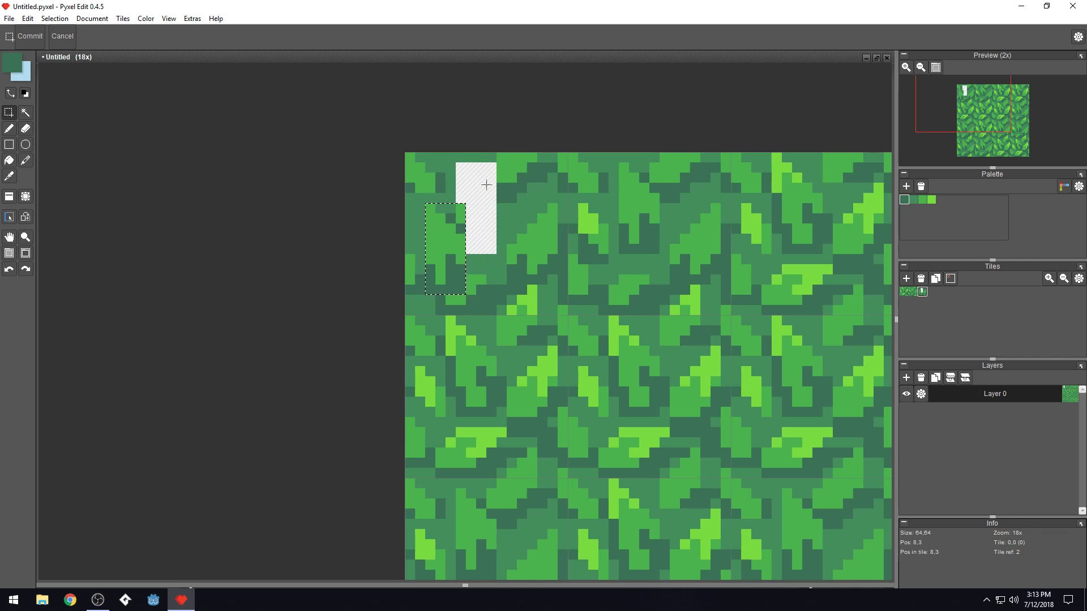
pyautogui.press('b')
pyautogui.rightClick(447, 162)
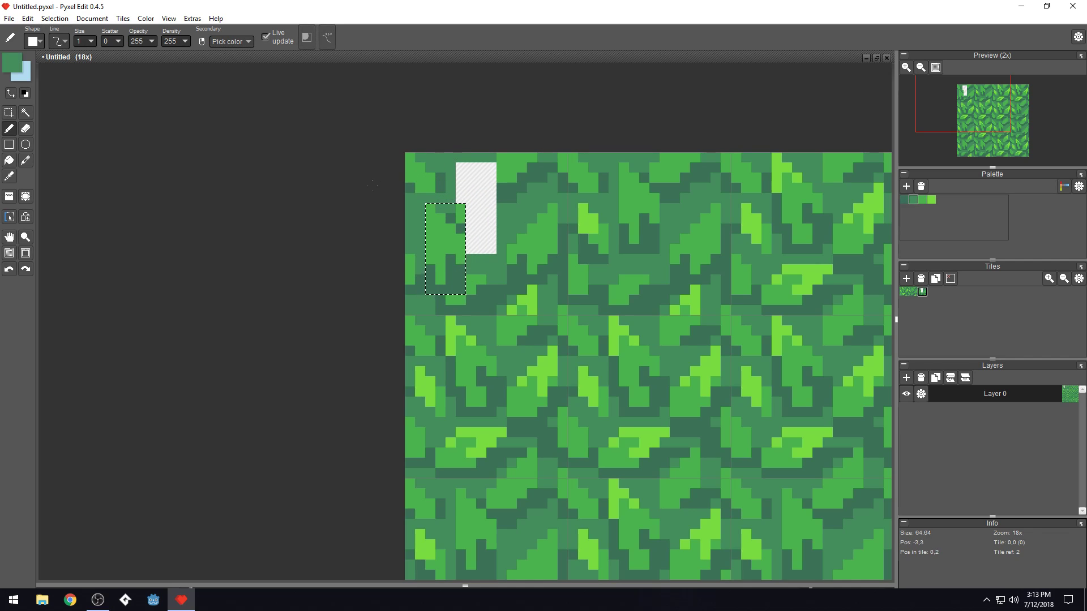
pyautogui.press('s')
pyautogui.click(437, 194)
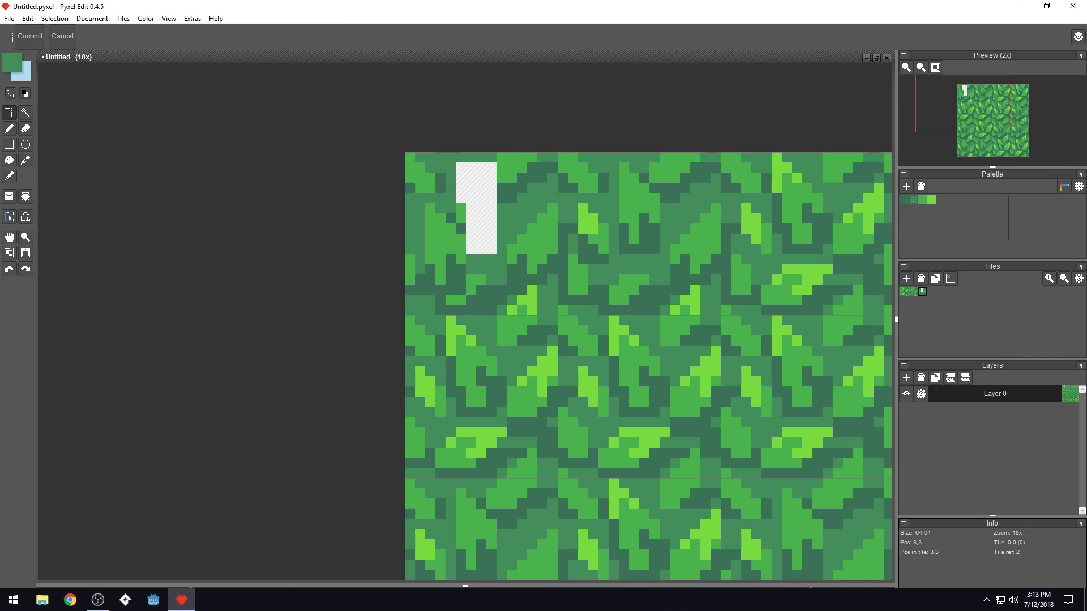
# Fill the transparent gap left by the moved central leaf with background green
pyautogui.press('b')
pyautogui.moveTo(450, 162)
pyautogui.mouseDown()
pyautogui.moveTo(480, 254)
pyautogui.moveTo(473, 249)
pyautogui.moveTo(491, 242)
pyautogui.moveTo(485, 159)
pyautogui.moveTo(491, 209)
pyautogui.moveTo(475, 171)
pyautogui.mouseUp()
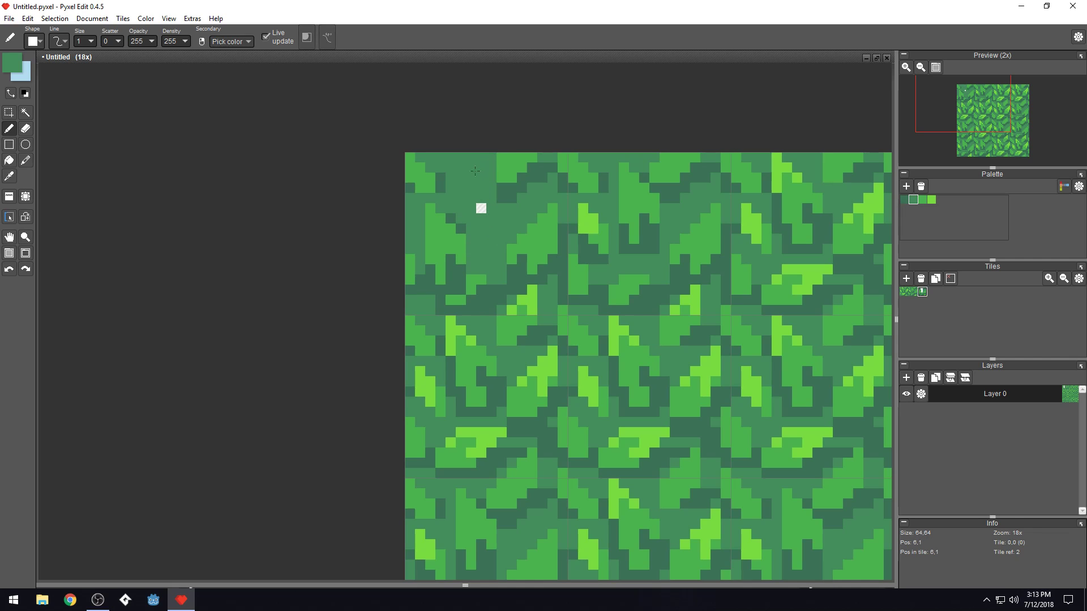
pyautogui.moveTo(486, 212); pyautogui.dragTo(472, 197)
# Move the third tile's right leaf with its shadow two pixels left and three pixels up
pyautogui.press('m')
pyautogui.moveTo(511, 208); pyautogui.dragTo(552, 278)
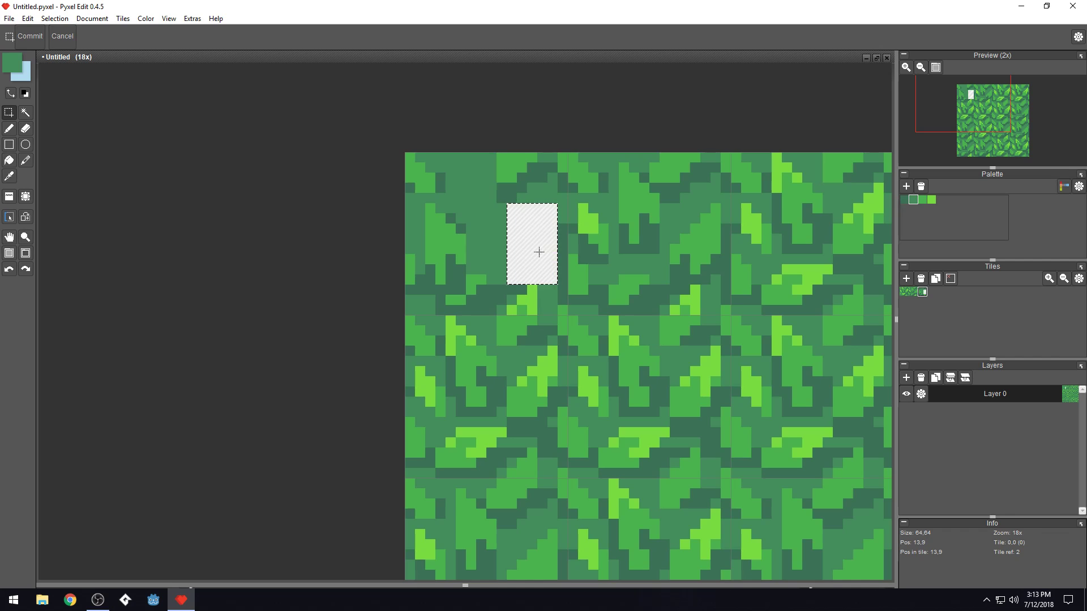
pyautogui.moveTo(539, 252)
pyautogui.mouseDown()
pyautogui.moveTo(518, 246)
pyautogui.moveTo(526, 248)
pyautogui.mouseUp()
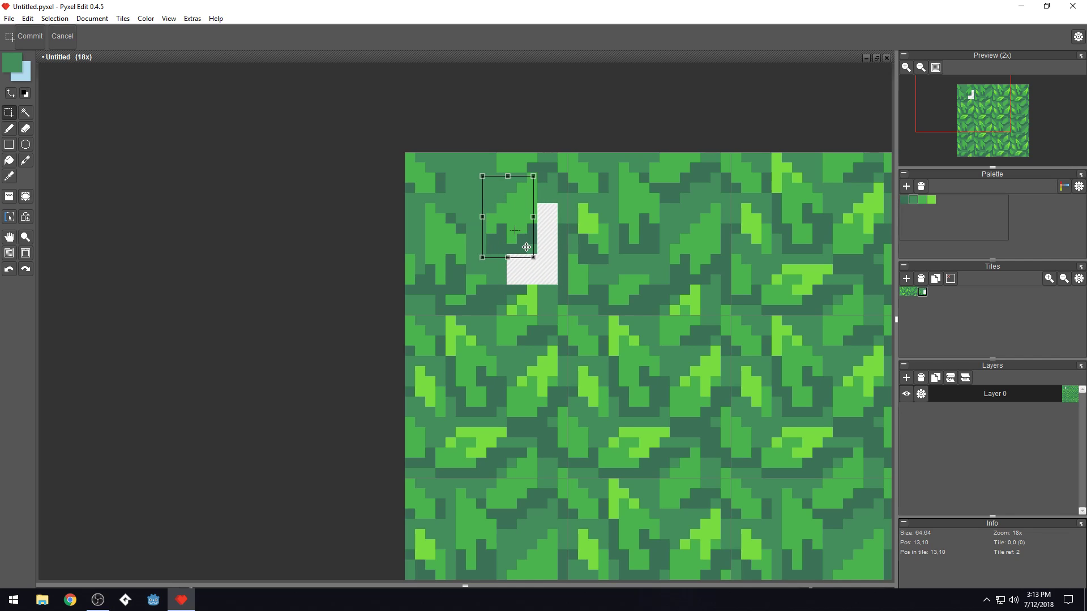
pyautogui.click(526, 275)
pyautogui.press('b')
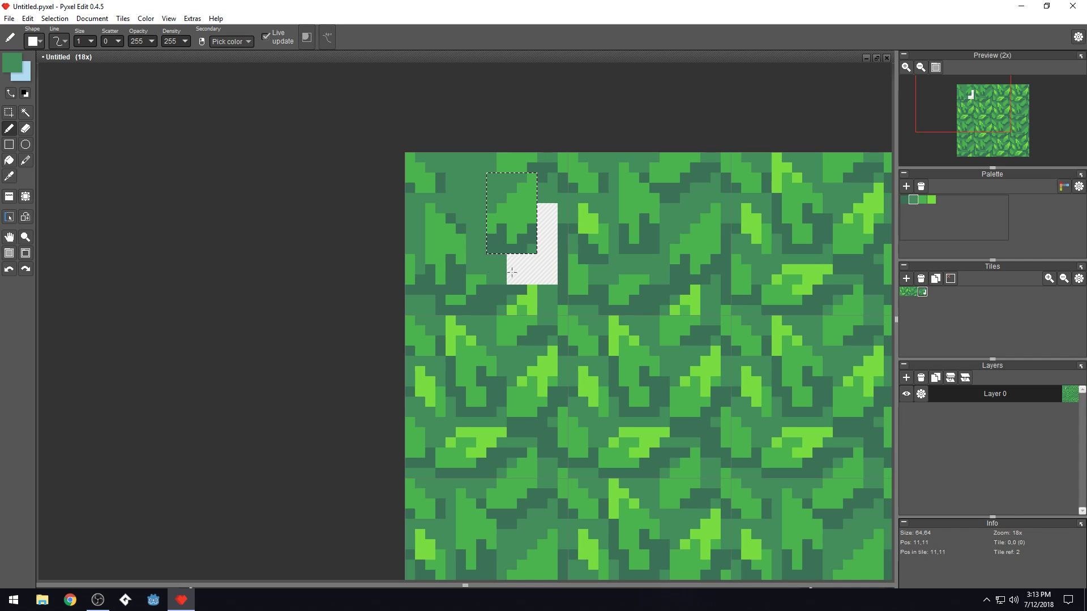
pyautogui.press('s')
pyautogui.click(320, 265)
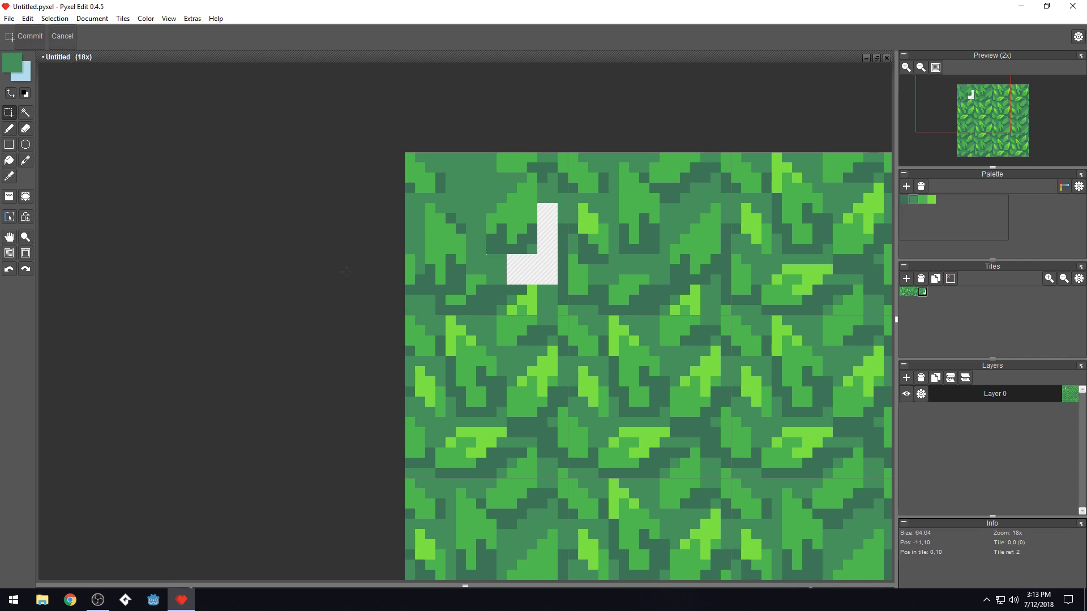
# Fill the gap left by the right leaf and paint over the small bottom leaf with background green
pyautogui.press('b')
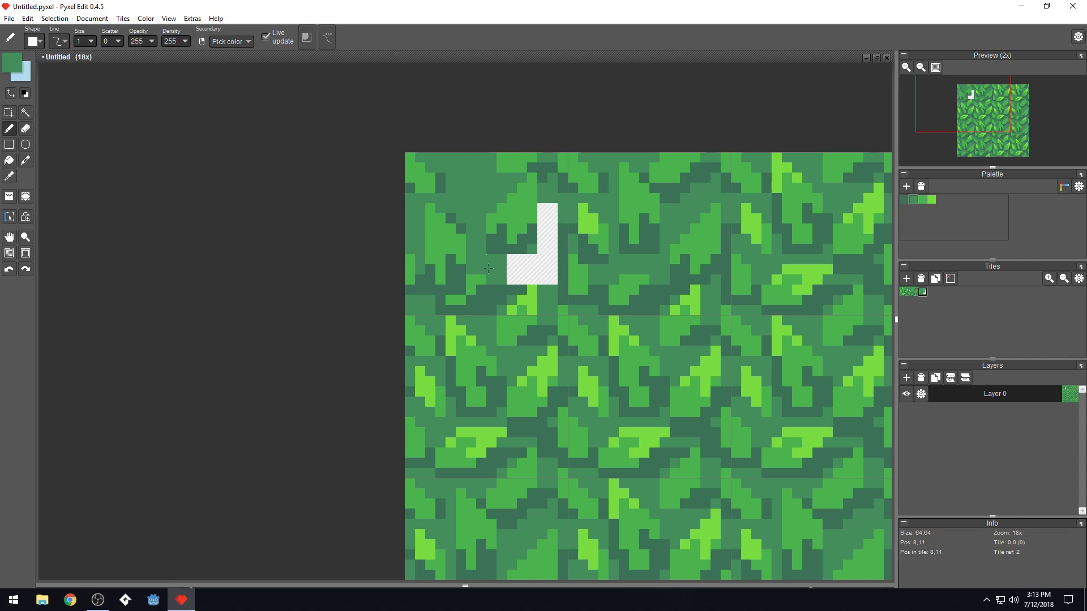
pyautogui.moveTo(437, 301)
pyautogui.mouseDown()
pyautogui.moveTo(462, 306)
pyautogui.moveTo(483, 287)
pyautogui.moveTo(467, 307)
pyautogui.moveTo(493, 288)
pyautogui.moveTo(481, 302)
pyautogui.moveTo(511, 262)
pyautogui.moveTo(536, 259)
pyautogui.moveTo(548, 204)
pyautogui.moveTo(544, 264)
pyautogui.moveTo(541, 248)
pyautogui.moveTo(548, 233)
pyautogui.moveTo(555, 282)
pyautogui.moveTo(524, 275)
pyautogui.moveTo(481, 308)
pyautogui.mouseUp()
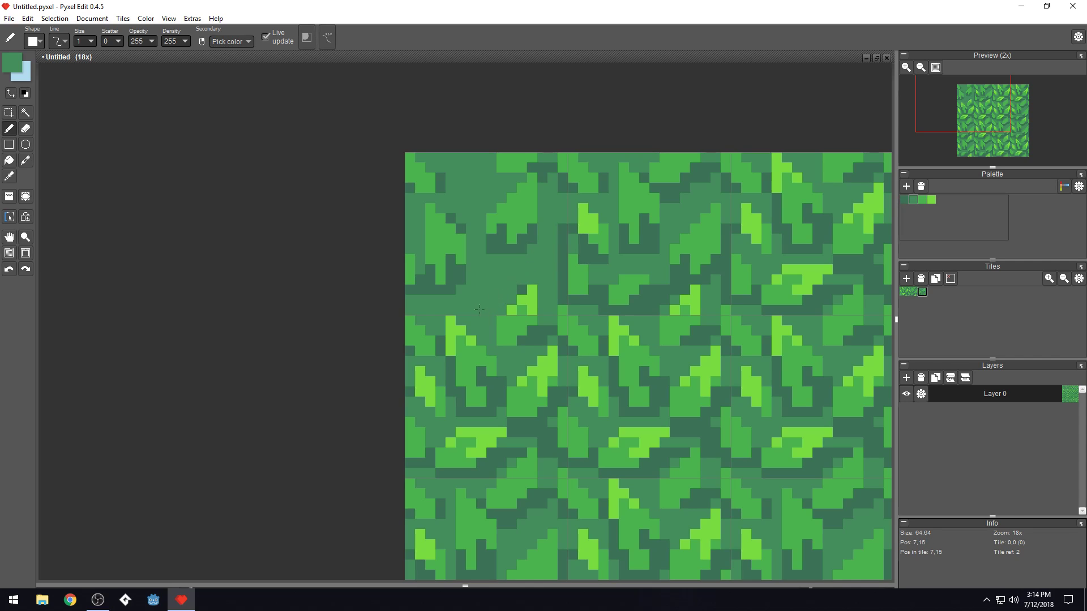
# Touch up the dark shadow below the moved right leaf, shade the central leaf's outer side, and retouch its lower edge in mid-green
pyautogui.rightClick(530, 242)
pyautogui.click(523, 250)
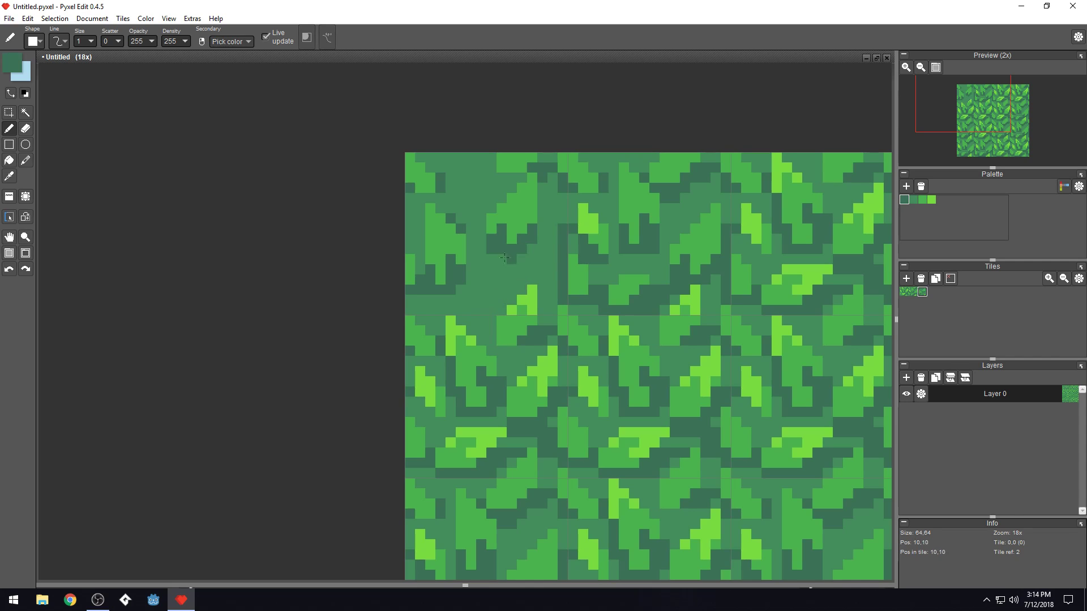
pyautogui.moveTo(469, 258); pyautogui.dragTo(470, 244)
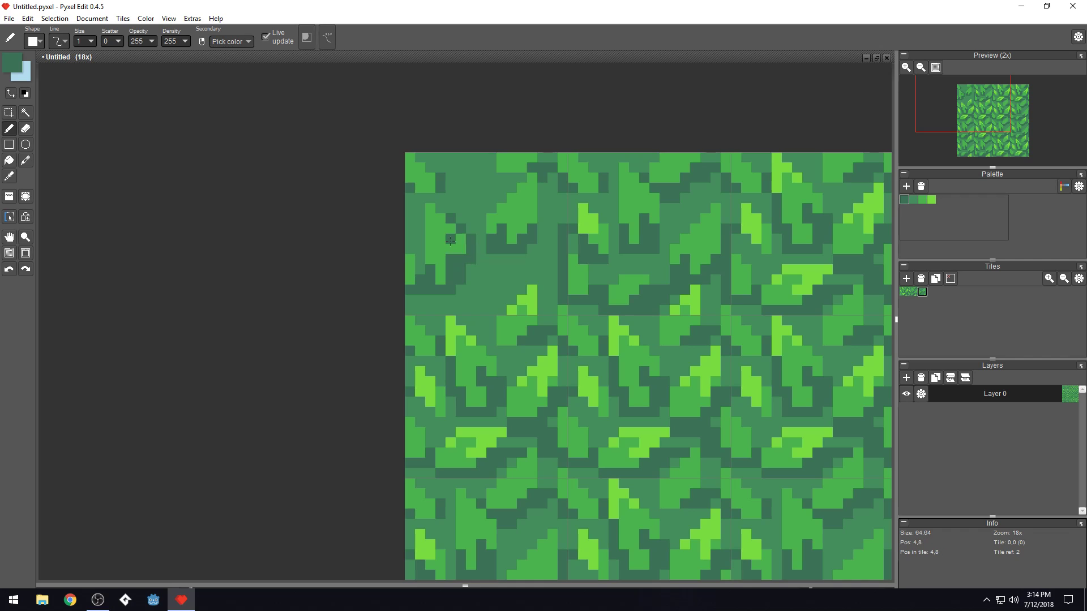
pyautogui.rightClick(461, 239)
pyautogui.click(460, 256)
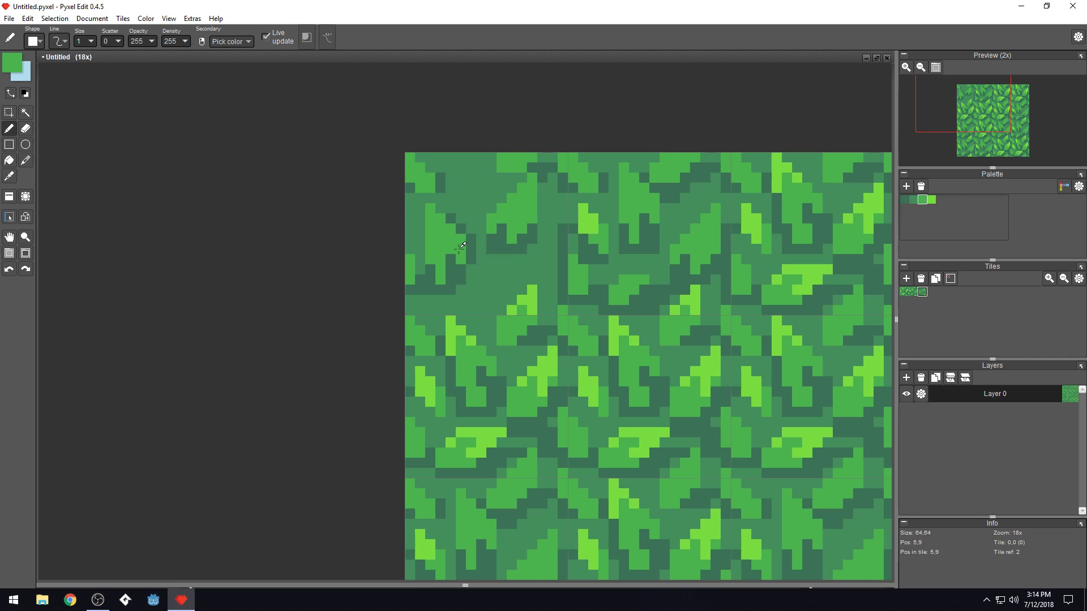
# Paint a dark shadow patch in the gap below the third tile's right leaf and shape its outline with background green
pyautogui.rightClick(454, 282)
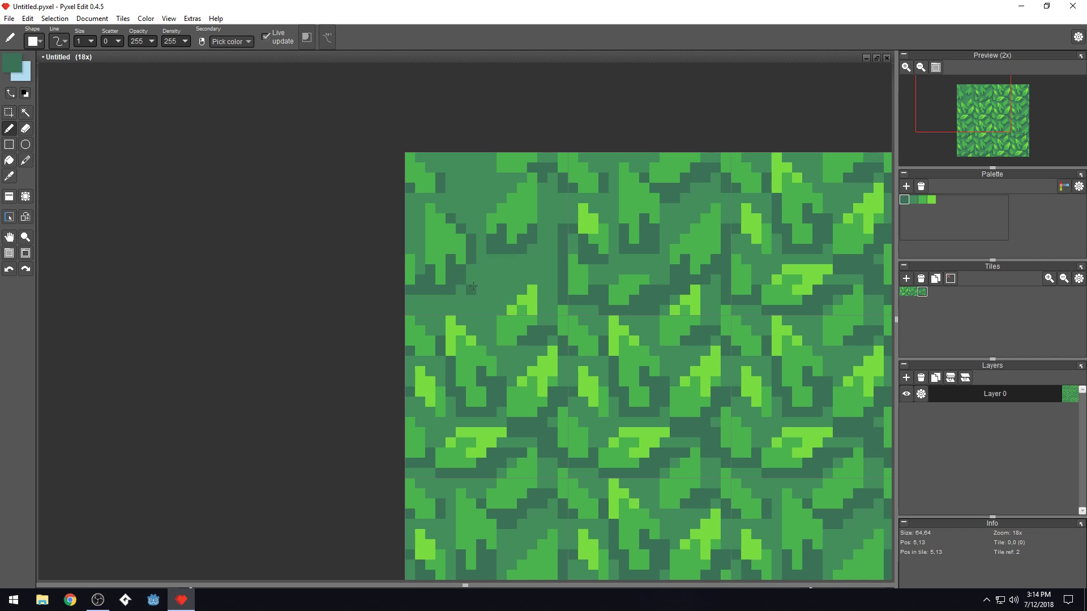
pyautogui.moveTo(501, 300)
pyautogui.mouseDown()
pyautogui.moveTo(478, 300)
pyautogui.moveTo(522, 262)
pyautogui.mouseUp()
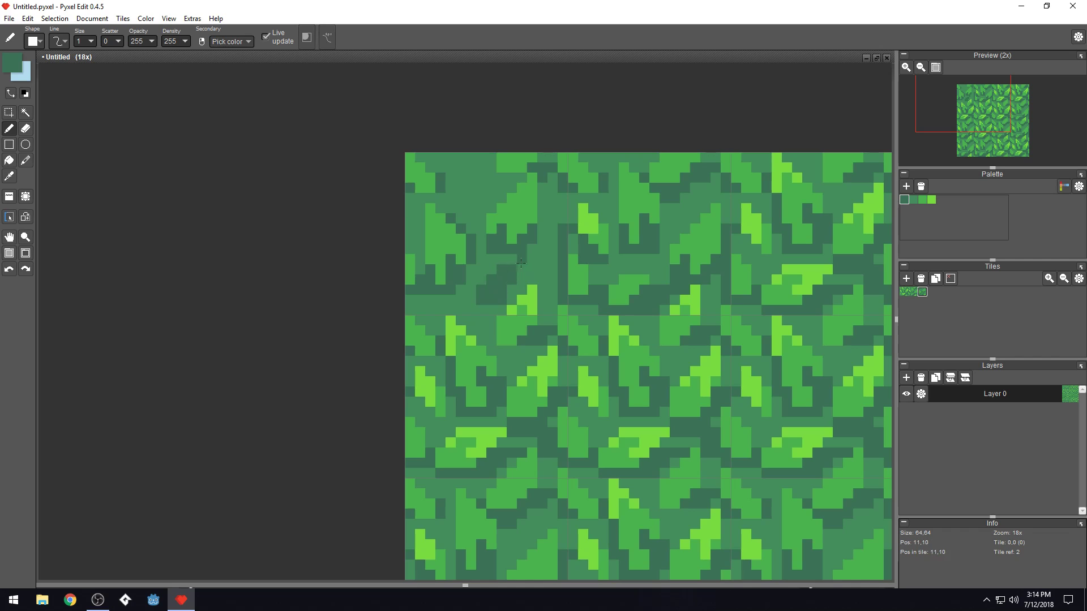
pyautogui.click(514, 264)
pyautogui.rightClick(530, 266)
pyautogui.rightClick(494, 291)
pyautogui.rightClick(481, 291)
pyautogui.rightClick(502, 289)
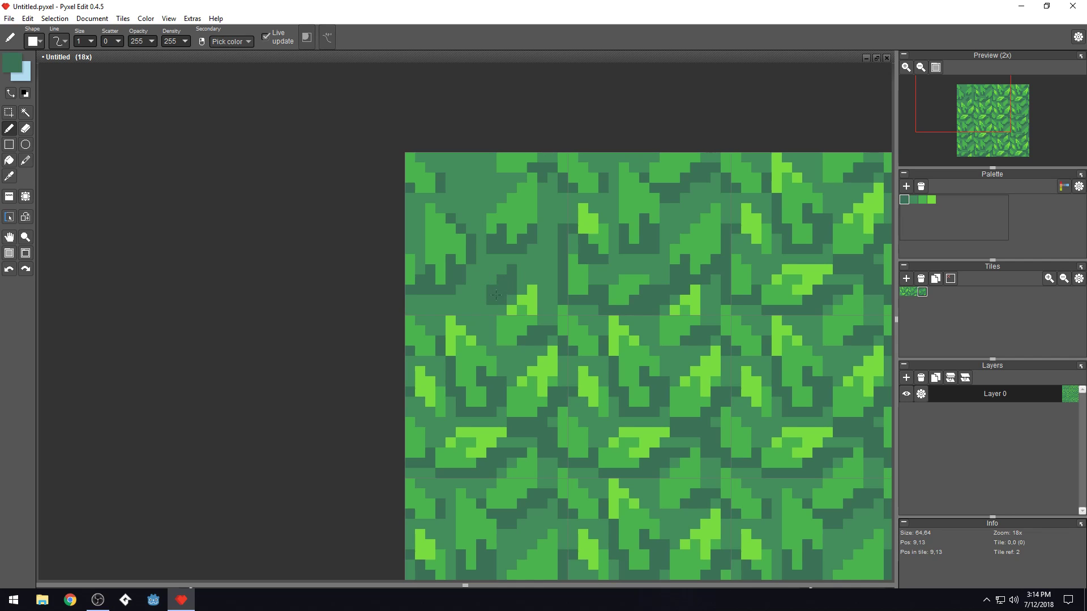
pyautogui.click(474, 310)
pyautogui.rightClick(480, 280)
pyautogui.click(462, 280)
pyautogui.rightClick(468, 295)
pyautogui.click(455, 298)
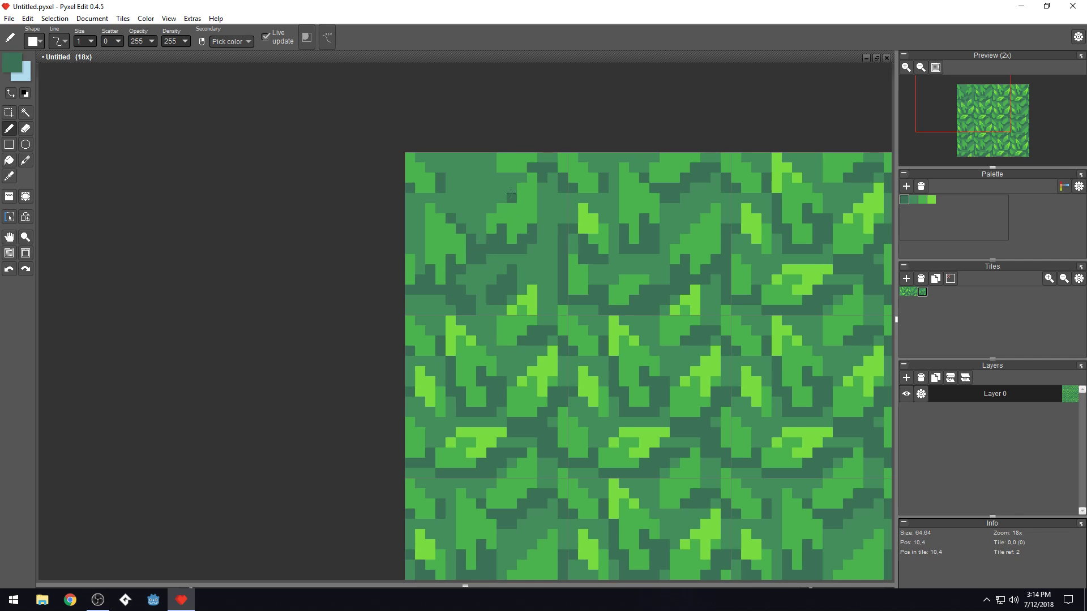
# Paint a dark shadow patch trimmed with background green in the third tile's upper gap, and darken the area above the small left-edge leaf
pyautogui.moveTo(471, 168)
pyautogui.mouseDown()
pyautogui.moveTo(451, 198)
pyautogui.moveTo(480, 178)
pyautogui.moveTo(465, 195)
pyautogui.mouseUp()
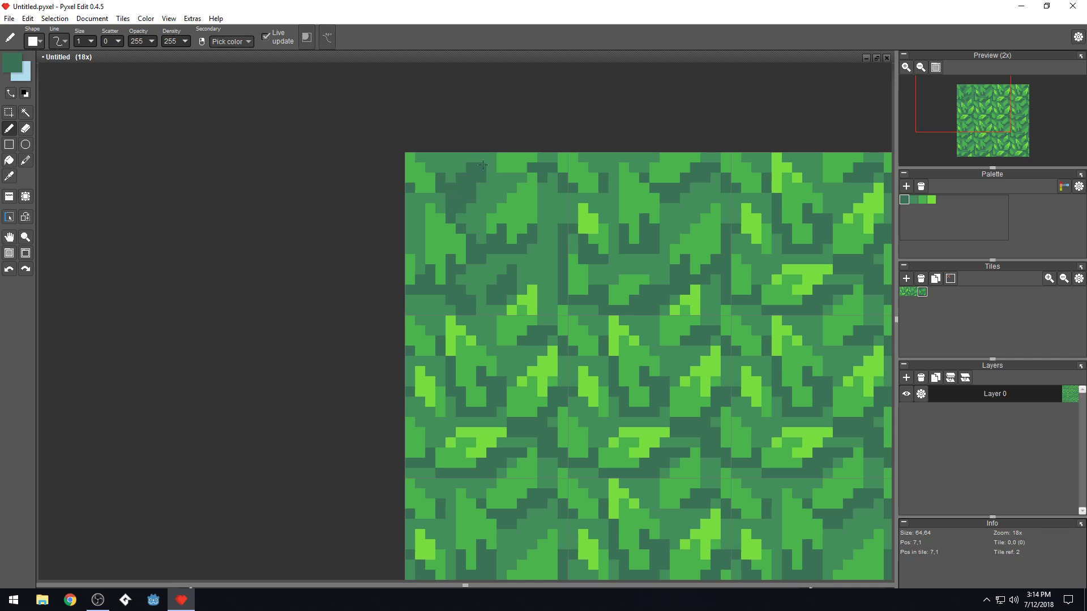
pyautogui.keyDown('alt'); pyautogui.click(464, 160); pyautogui.keyUp('alt')
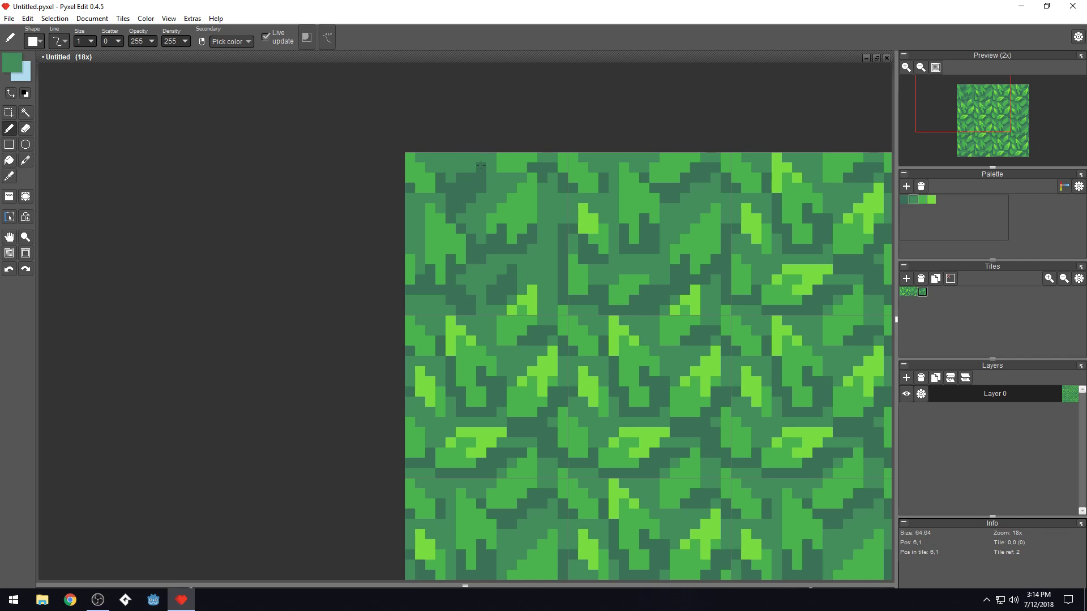
pyautogui.keyDown('alt'); pyautogui.click(455, 198); pyautogui.keyUp('alt')
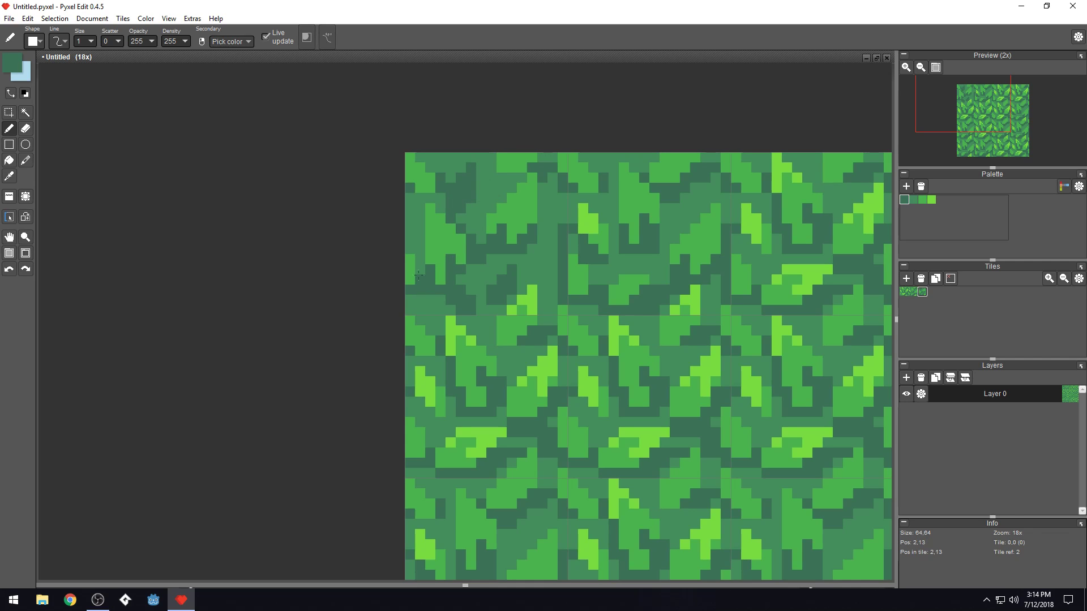
pyautogui.moveTo(418, 261); pyautogui.dragTo(420, 234)
pyautogui.keyDown('alt'); pyautogui.click(411, 229); pyautogui.keyUp('alt')
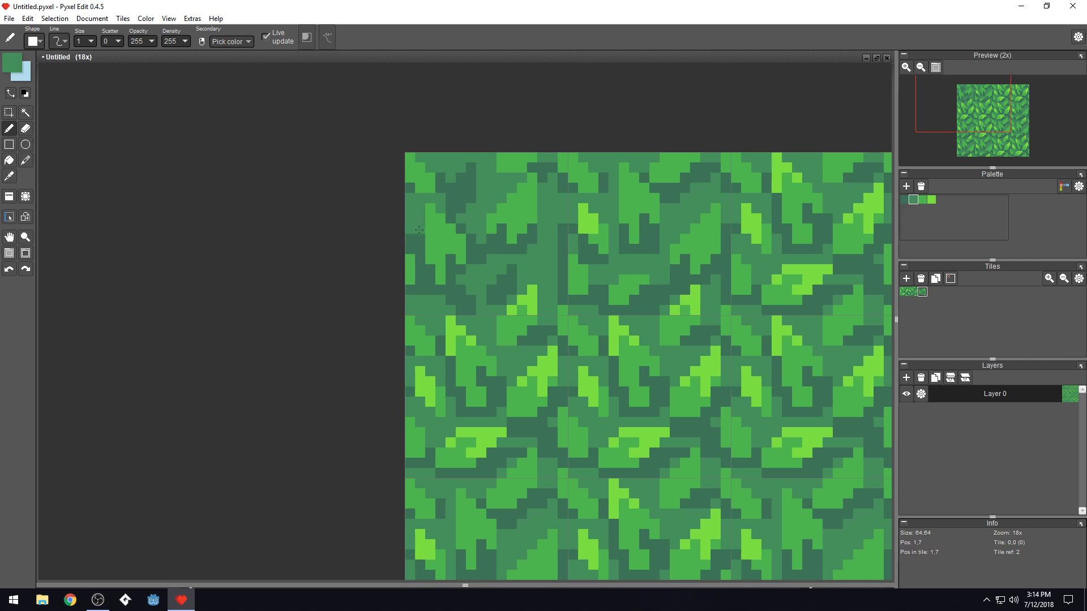
pyautogui.scroll(-5, 435, 234)
pyautogui.scroll(3, 419, 220)
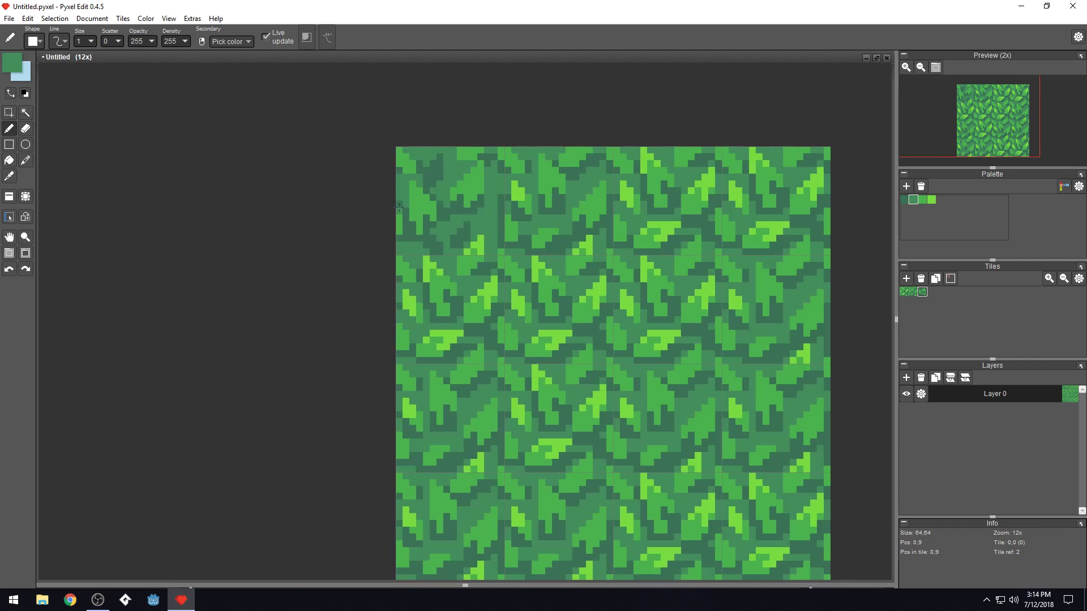
# Recolour the bottom leaf's bright highlight in mid-green and paint a bright green highlight on the third tile's right leaf
pyautogui.keyDown('alt'); pyautogui.click(414, 169); pyautogui.keyUp('alt')
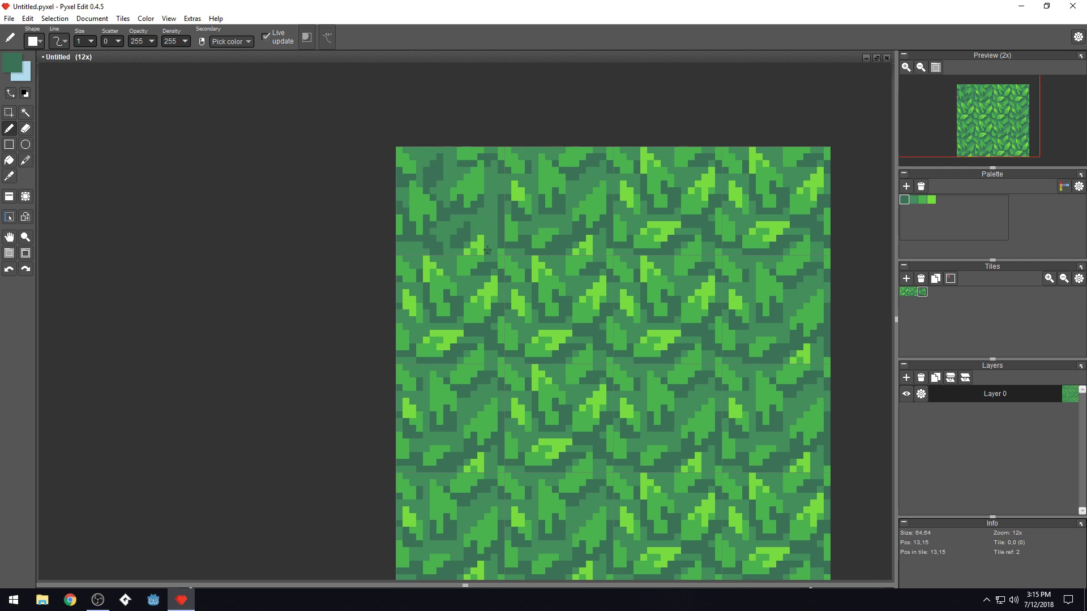
pyautogui.scroll(-3, 498, 205)
pyautogui.scroll(5, 498, 205)
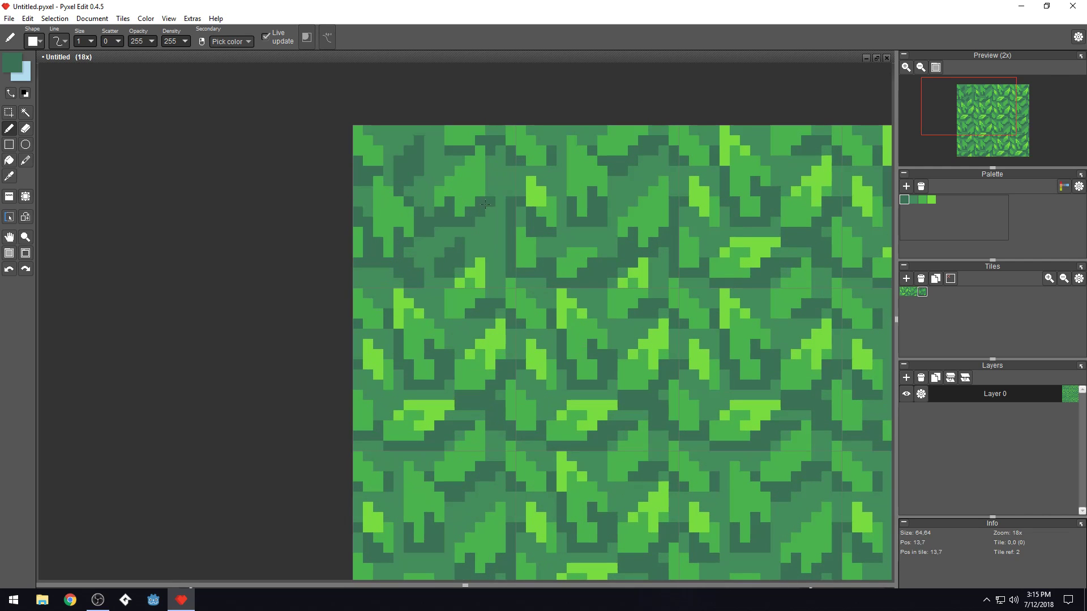
pyautogui.keyDown('alt'); pyautogui.click(479, 271); pyautogui.keyUp('alt')
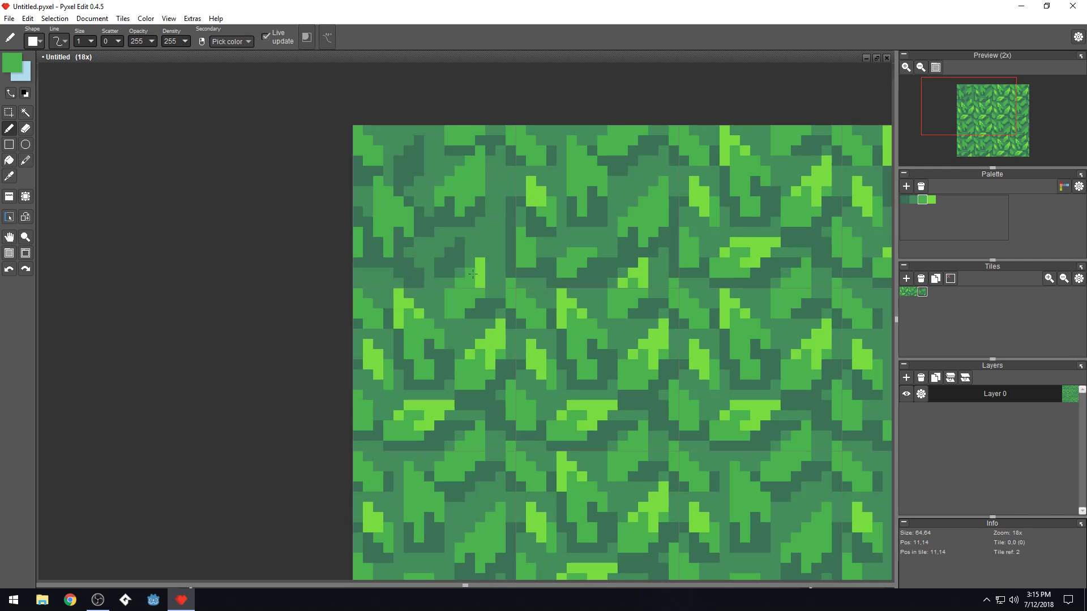
pyautogui.keyDown('alt'); pyautogui.click(532, 199); pyautogui.keyUp('alt')
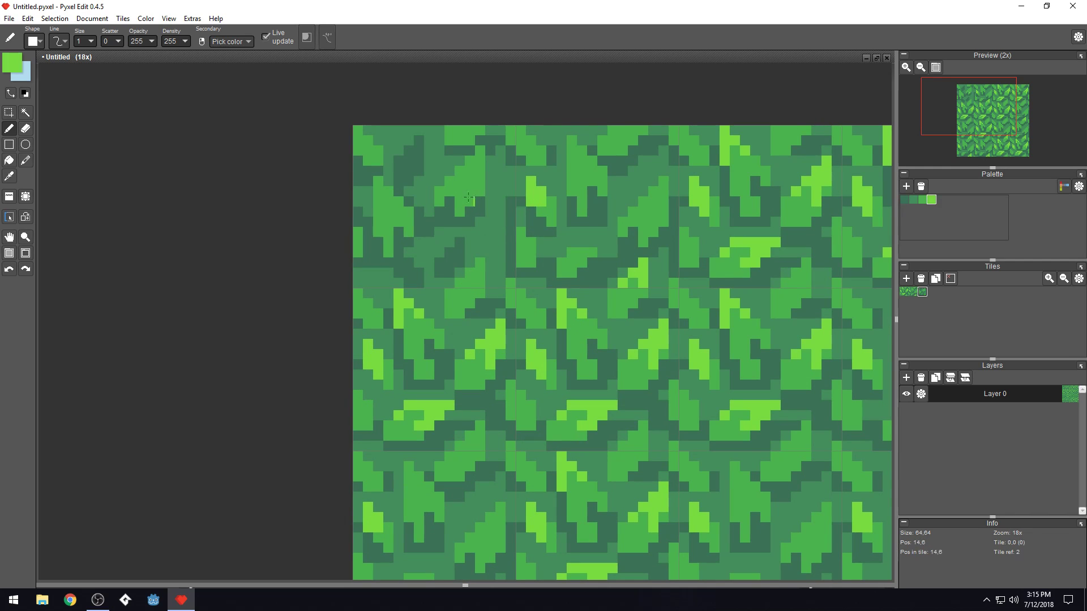
pyautogui.moveTo(452, 179)
pyautogui.mouseDown()
pyautogui.moveTo(464, 170)
pyautogui.moveTo(471, 193)
pyautogui.moveTo(480, 159)
pyautogui.moveTo(471, 163)
pyautogui.mouseUp()
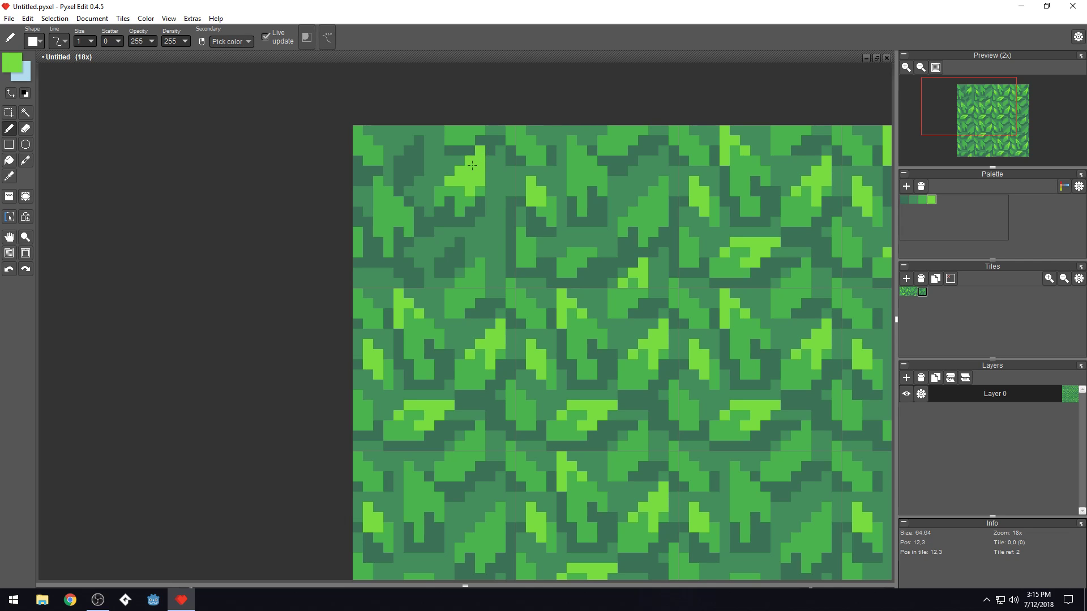
pyautogui.rightClick(459, 191)
pyautogui.scroll(-5, 496, 158)
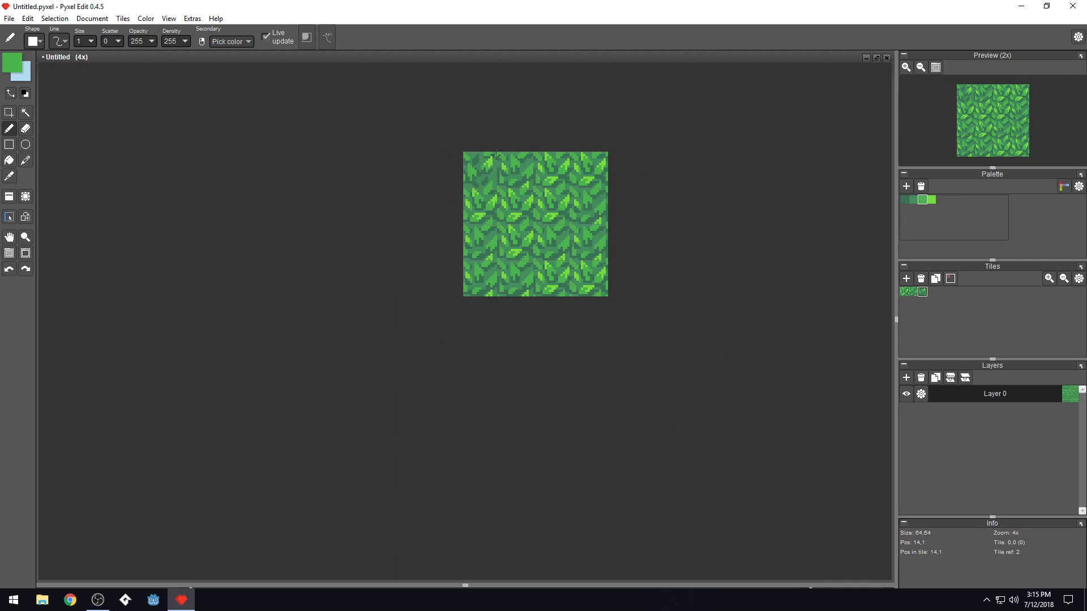
pyautogui.scroll(3, 496, 154)
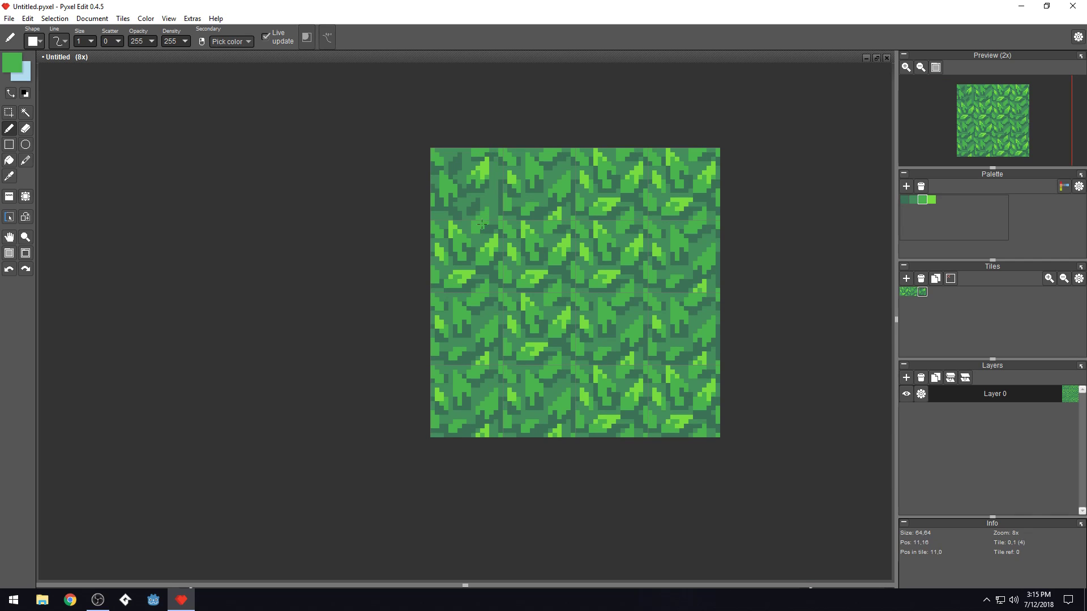
pyautogui.scroll(-3, 482, 225)
# Place the third tile in row 2 column 3, row 4 column 4, and row 3 columns 2 and 1
pyautogui.click(921, 293)
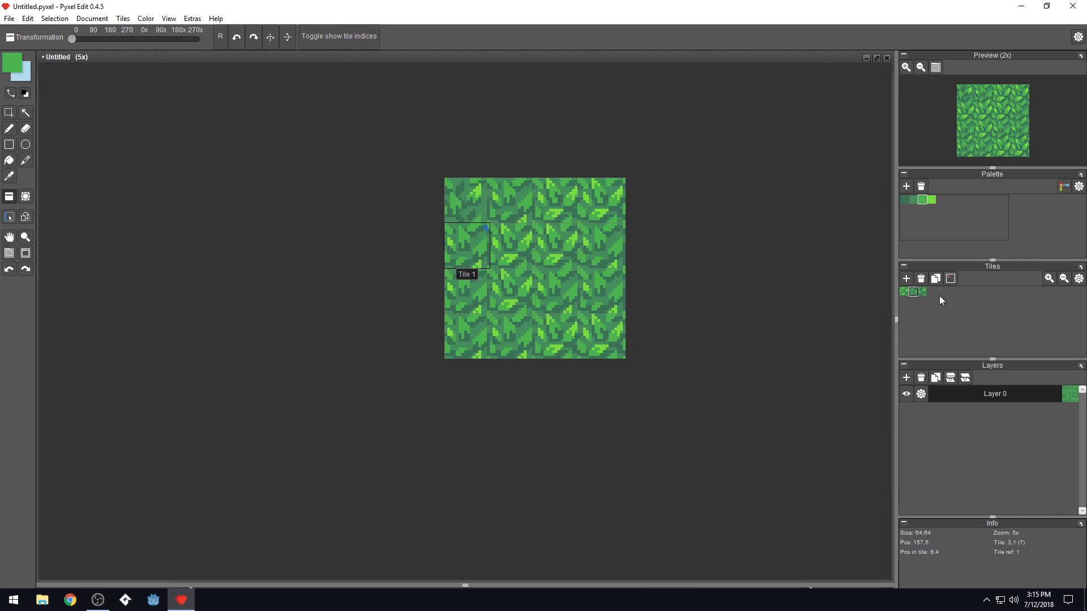
pyautogui.click(924, 292)
pyautogui.click(558, 247)
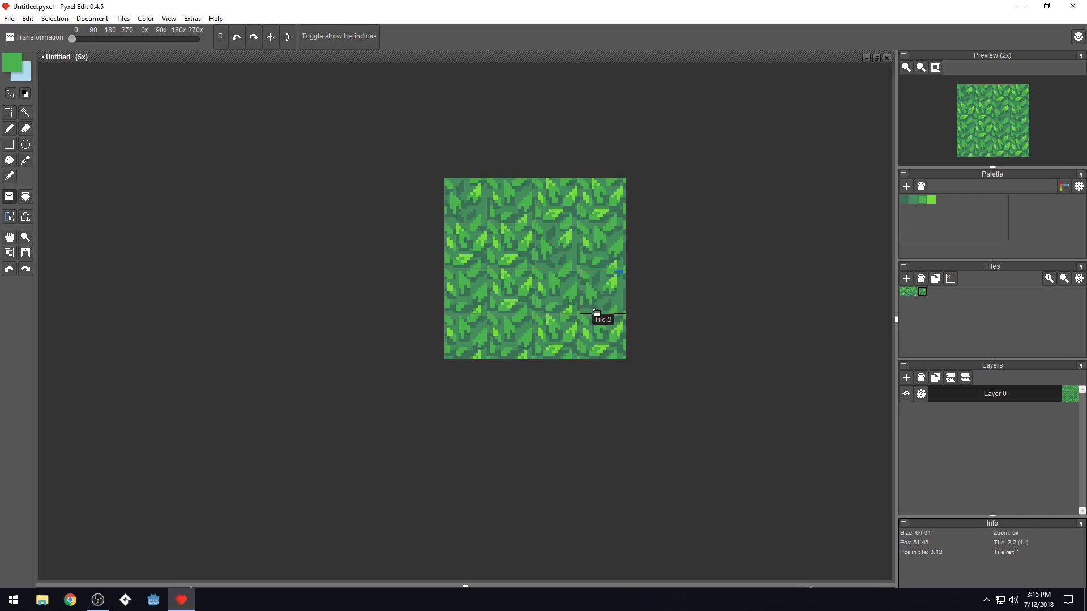
pyautogui.click(602, 325)
pyautogui.click(511, 297)
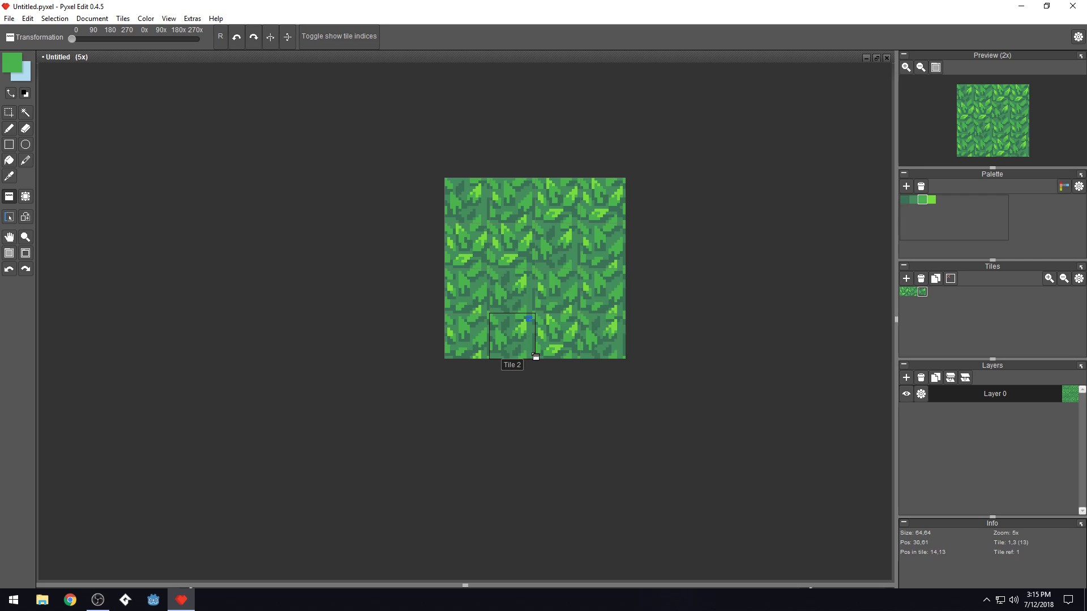
pyautogui.click(476, 303)
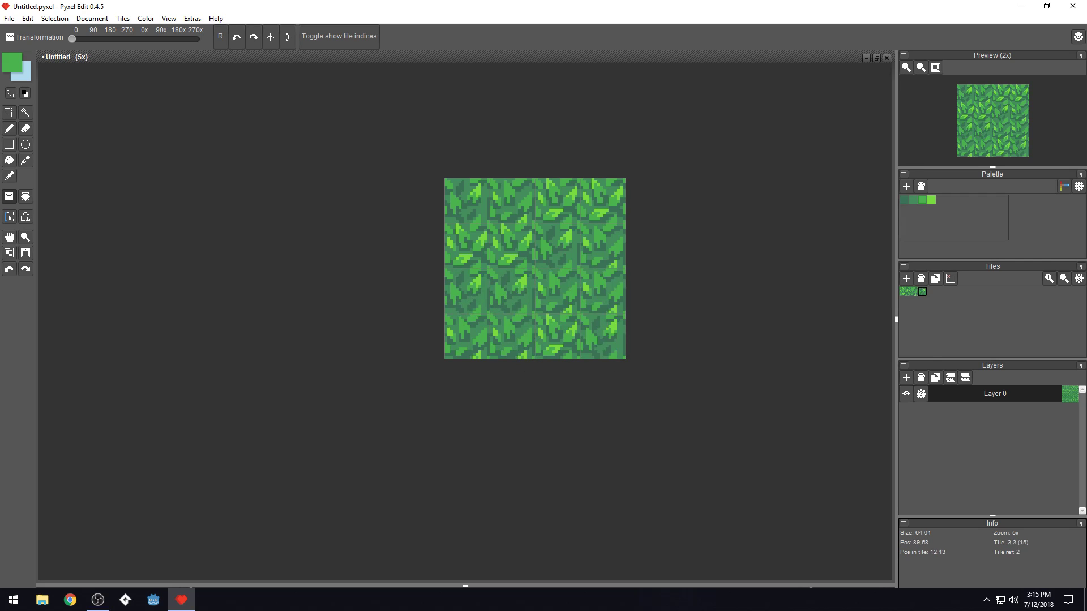
# Place the first tile in the canvas's fourth row, first column
pyautogui.click(903, 294)
pyautogui.click(454, 340)
pyautogui.moveTo(719, 376); pyautogui.dragTo(673, 391)
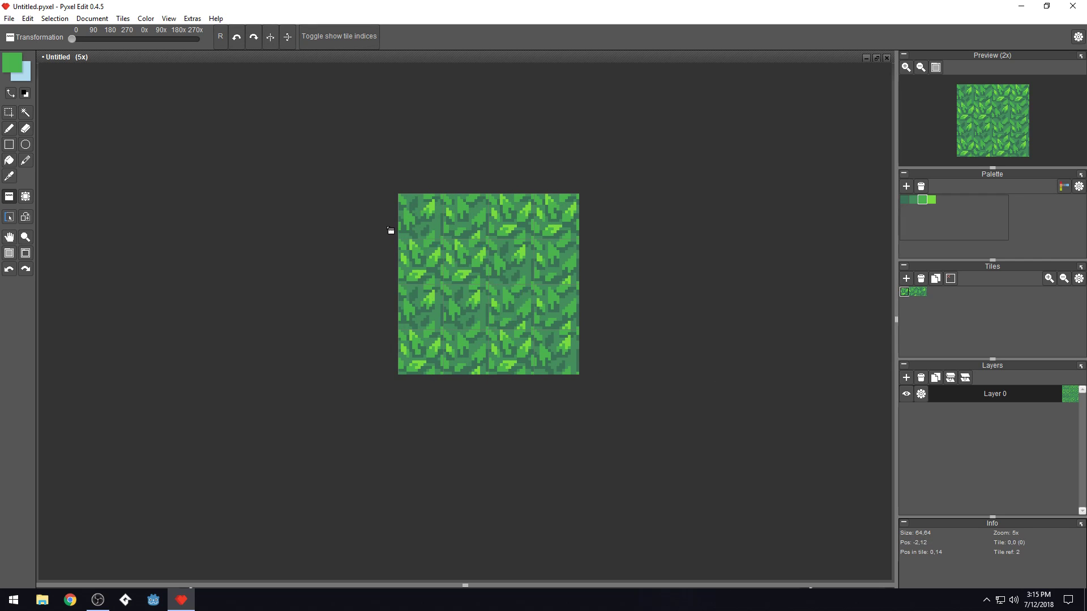
# Try painting over the dark patch in the third tile's lower gap with background green, and undo it
pyautogui.scroll(2, 403, 202)
pyautogui.press('b')
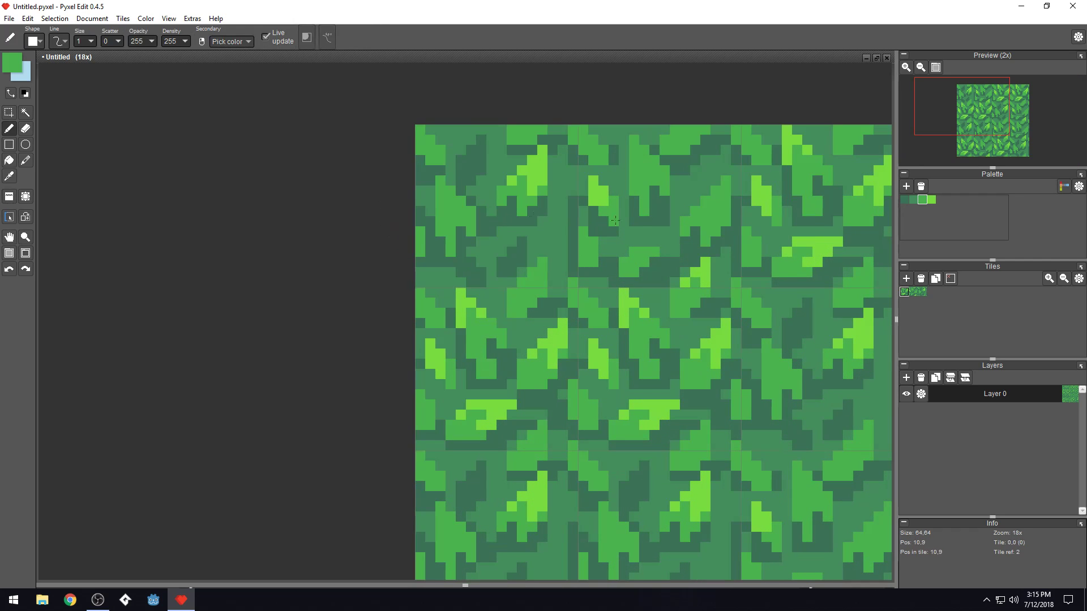
pyautogui.rightClick(517, 246)
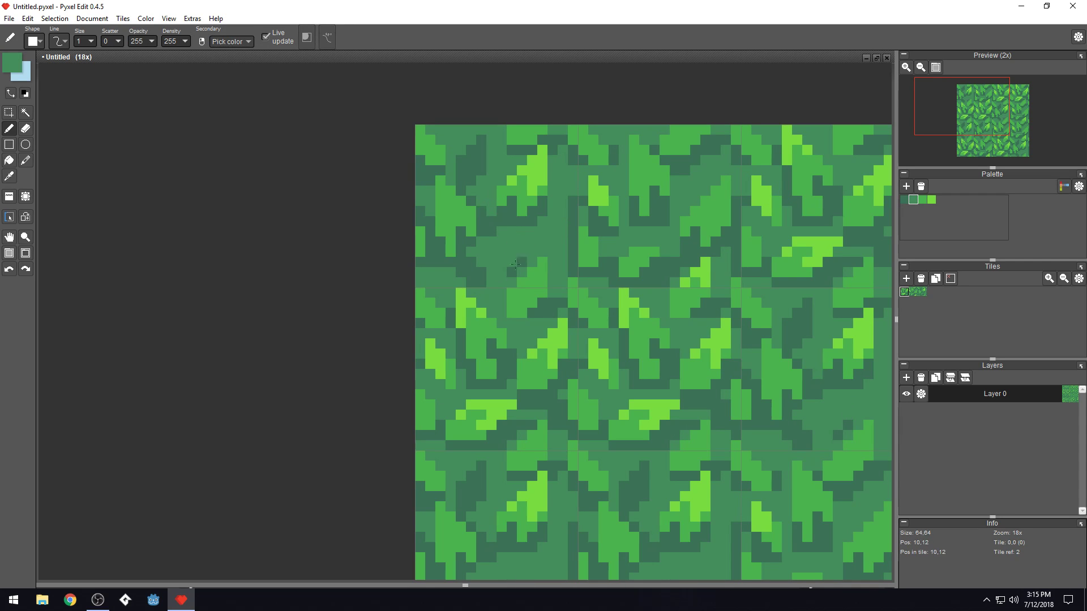
pyautogui.scroll(-2, 503, 205)
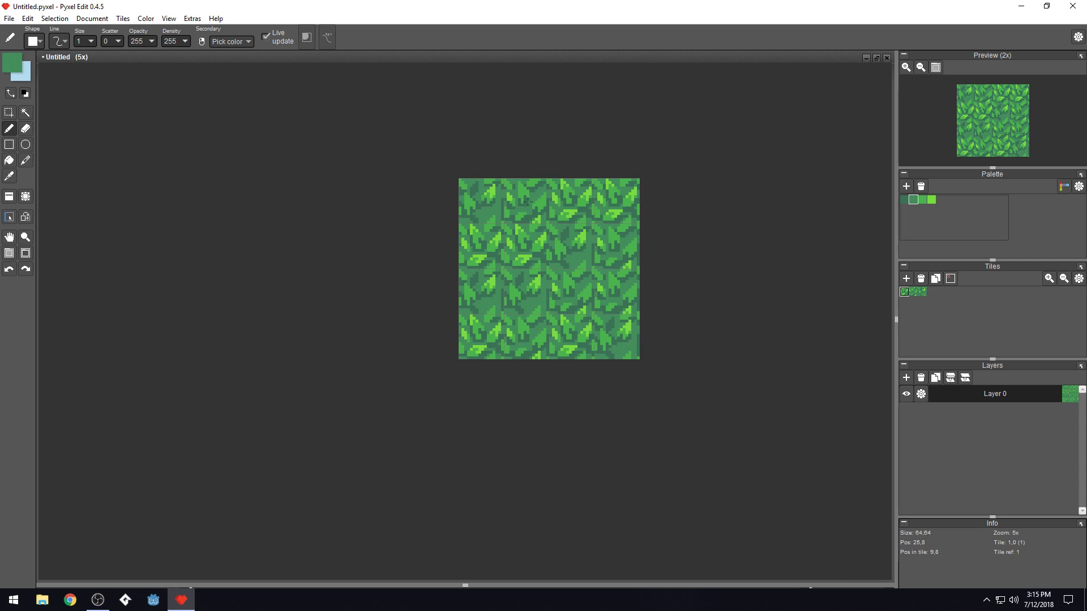
pyautogui.scroll(2, 489, 218)
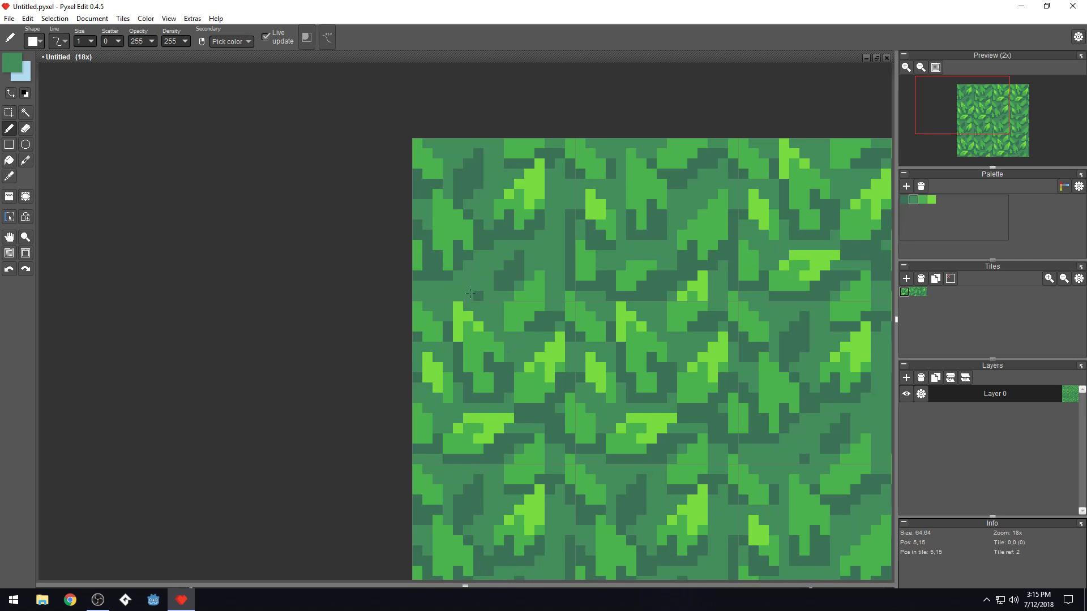
pyautogui.hotkey('ctrl', 'z')
pyautogui.scroll(-6, 478, 295)
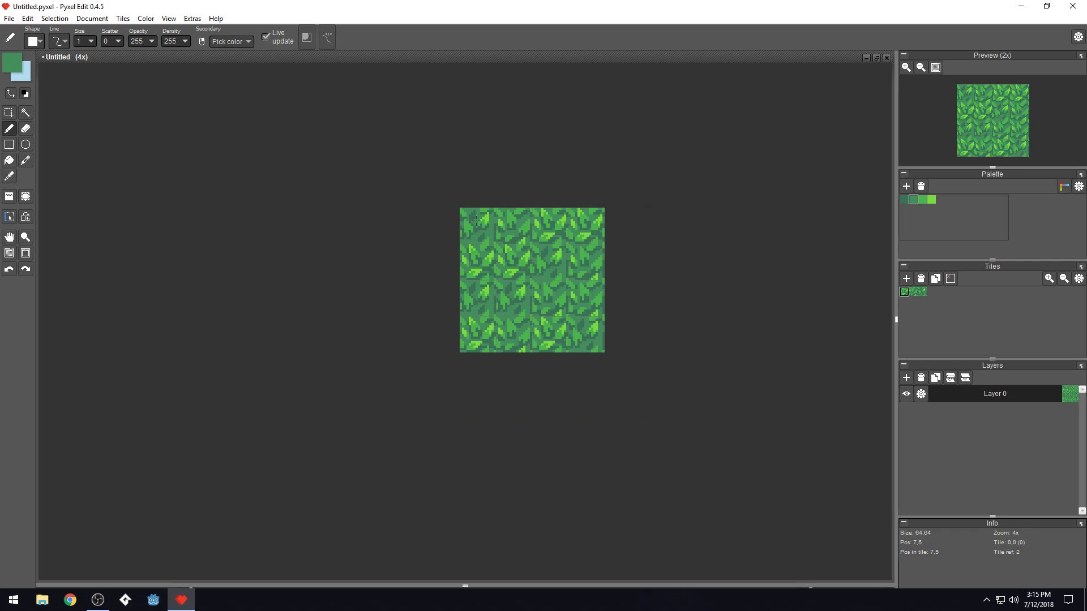
# Try covering the dark patch in the third tile's upper gap with background green, and undo the stroke
pyautogui.scroll(4, 476, 220)
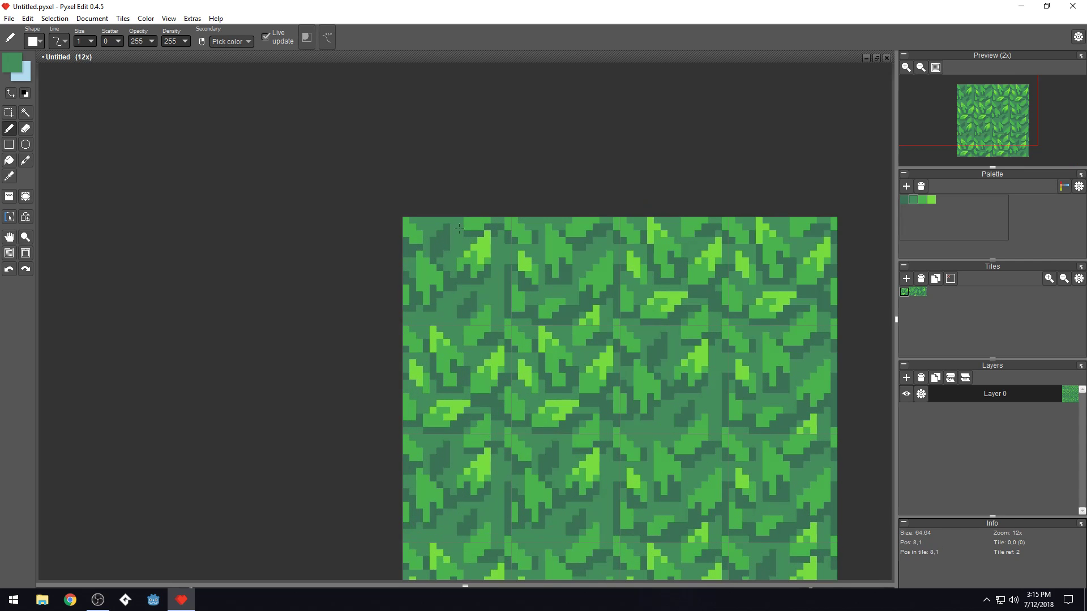
pyautogui.scroll(1, 459, 228)
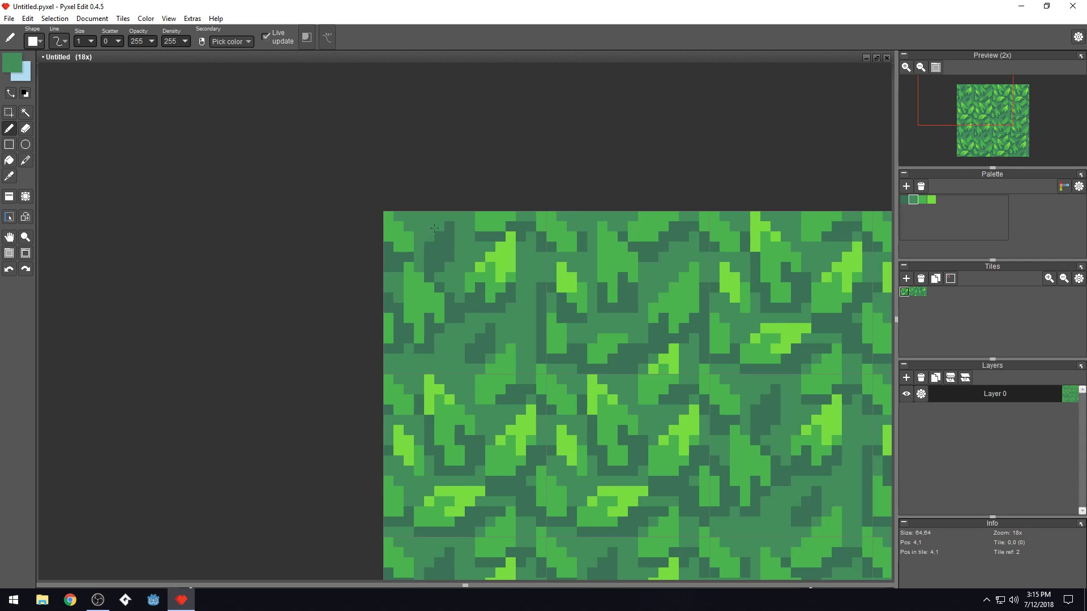
pyautogui.moveTo(436, 239)
pyautogui.mouseDown()
pyautogui.moveTo(436, 269)
pyautogui.moveTo(449, 231)
pyautogui.moveTo(446, 253)
pyautogui.moveTo(441, 220)
pyautogui.mouseUp()
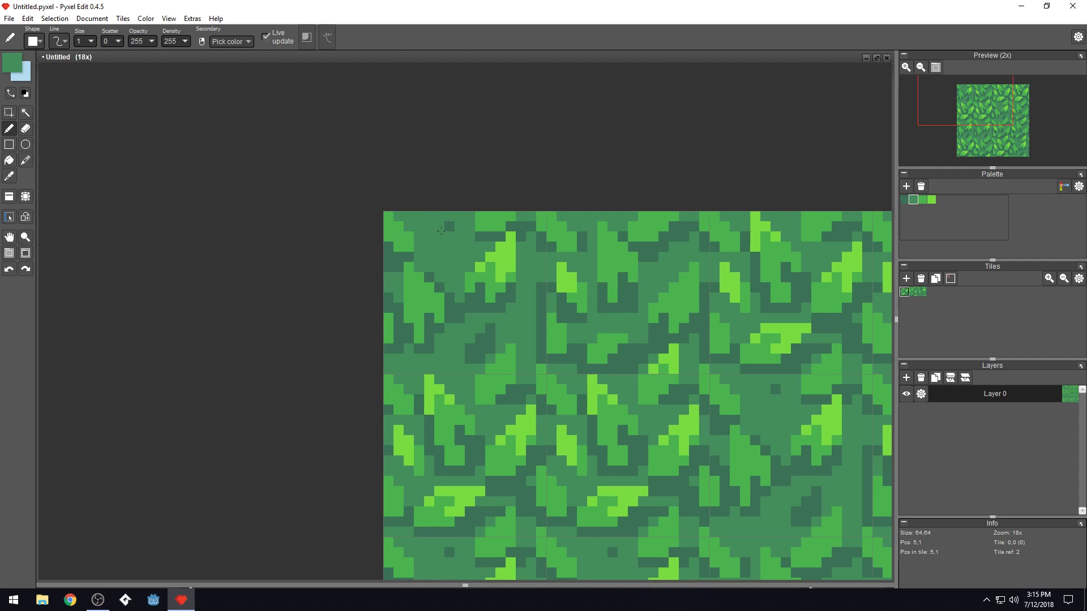
pyautogui.scroll(-5, 442, 226)
pyautogui.scroll(2, 446, 195)
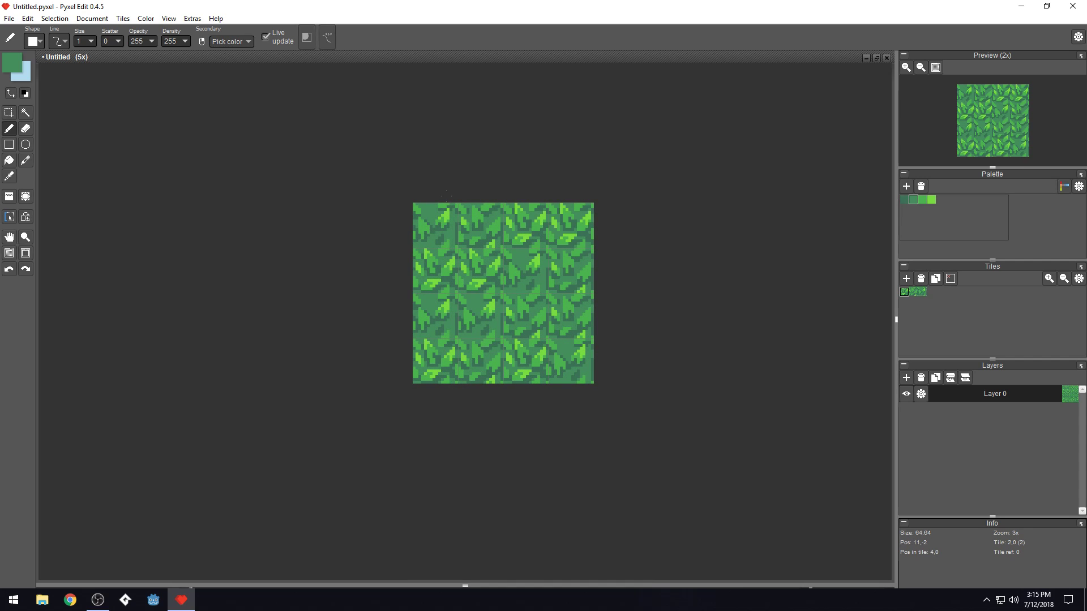
pyautogui.hotkey('ctrl', 'z')
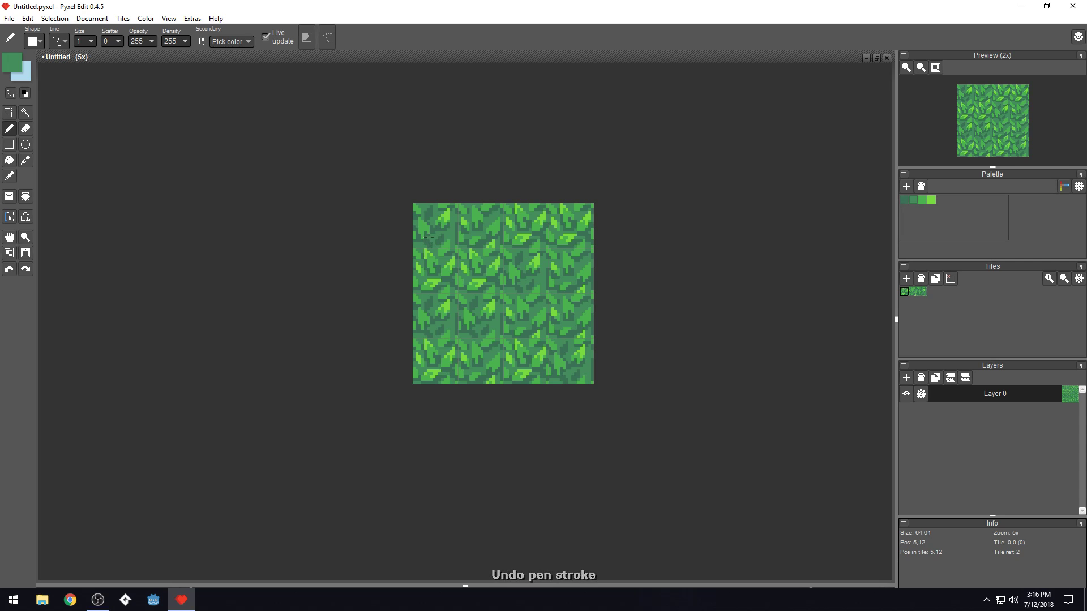
# Reshape the background-green area in the third tile's lower gap and surround it with a dark green shadow
pyautogui.scroll(5, 428, 237)
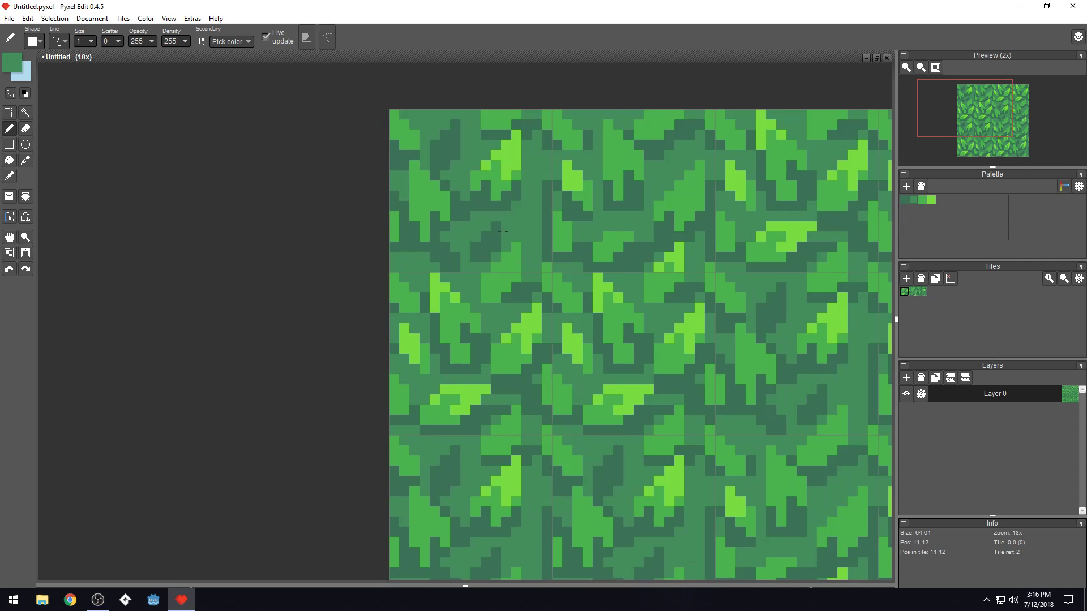
pyautogui.click(467, 215)
pyautogui.keyDown('alt'); pyautogui.click(486, 214); pyautogui.keyUp('alt')
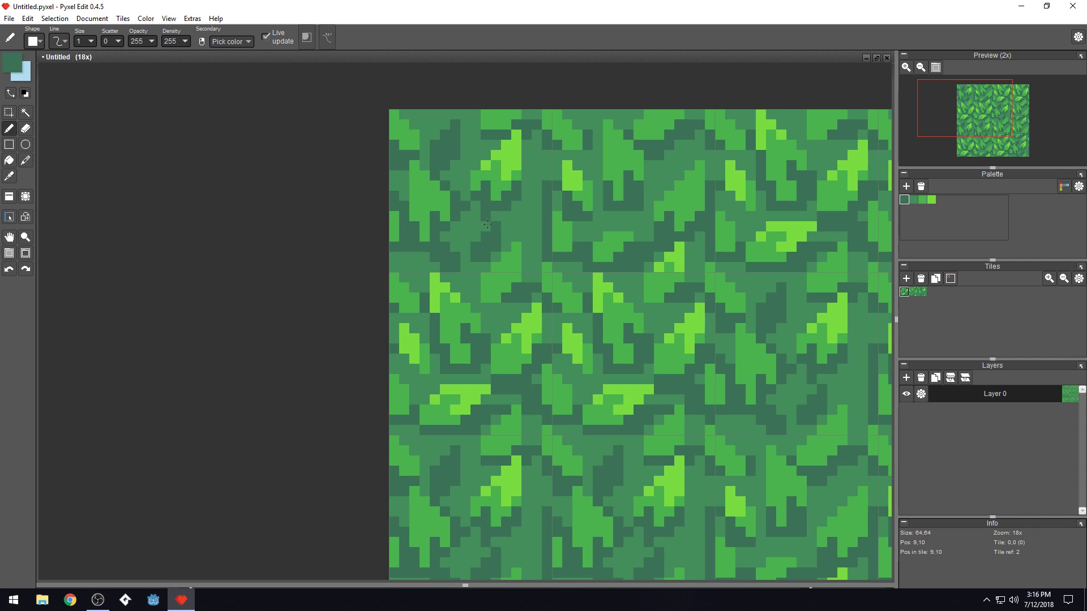
pyautogui.click(495, 215)
pyautogui.click(464, 260)
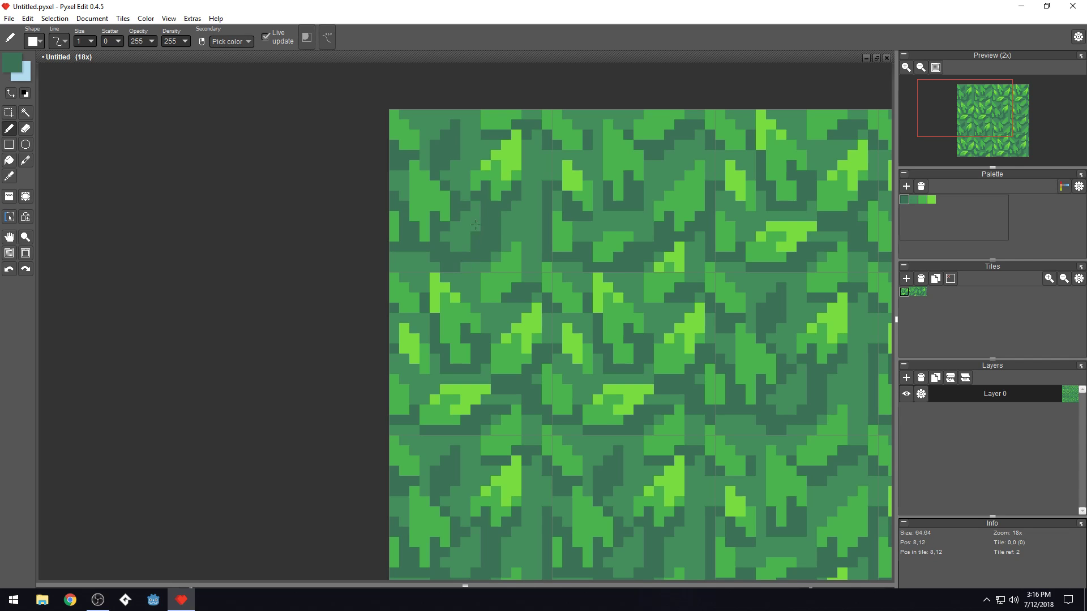
pyautogui.scroll(-5, 478, 232)
pyautogui.scroll(8, 495, 181)
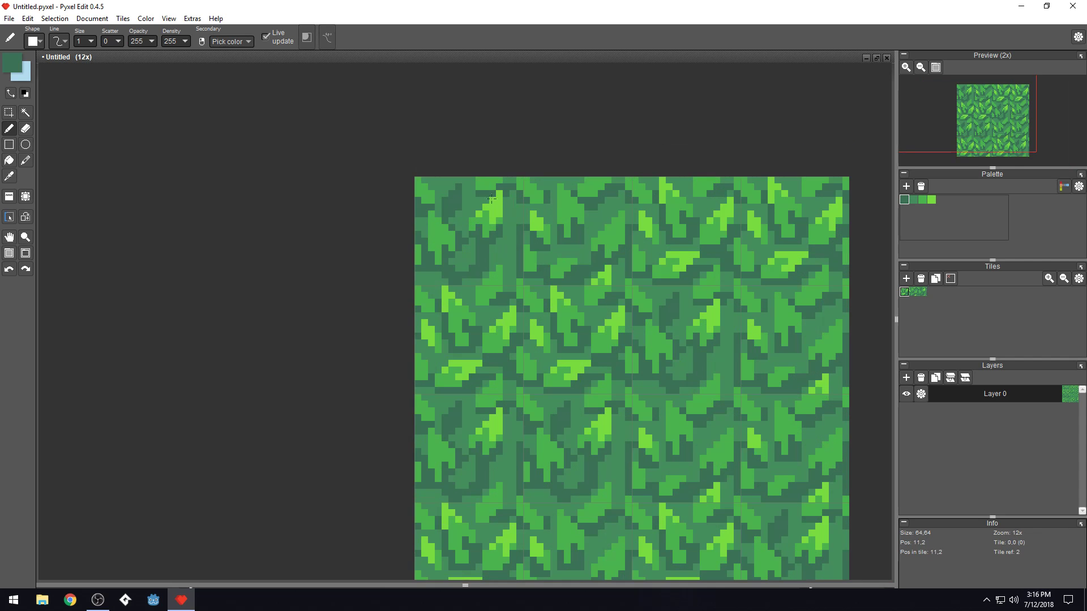
# Paint a small mid-green leaf in the third tile's lower gap, beside the left leaf
pyautogui.scroll(1, 462, 281)
pyautogui.rightClick(461, 281)
pyautogui.moveTo(443, 301)
pyautogui.mouseDown()
pyautogui.moveTo(448, 349)
pyautogui.moveTo(429, 329)
pyautogui.moveTo(395, 345)
pyautogui.moveTo(432, 356)
pyautogui.mouseUp()
pyautogui.scroll(-7, 442, 258)
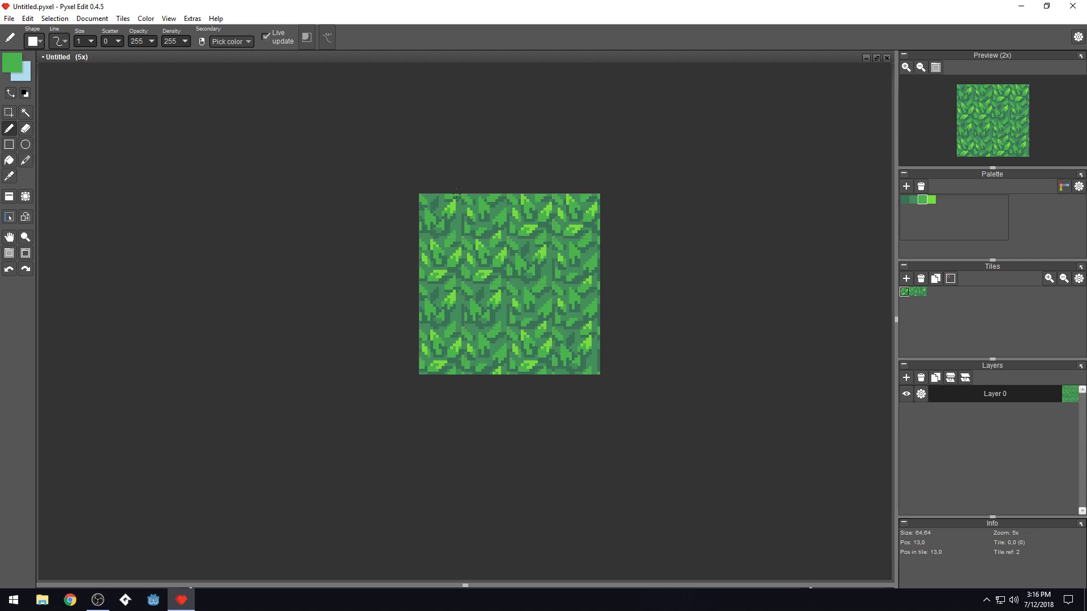
pyautogui.scroll(6, 437, 223)
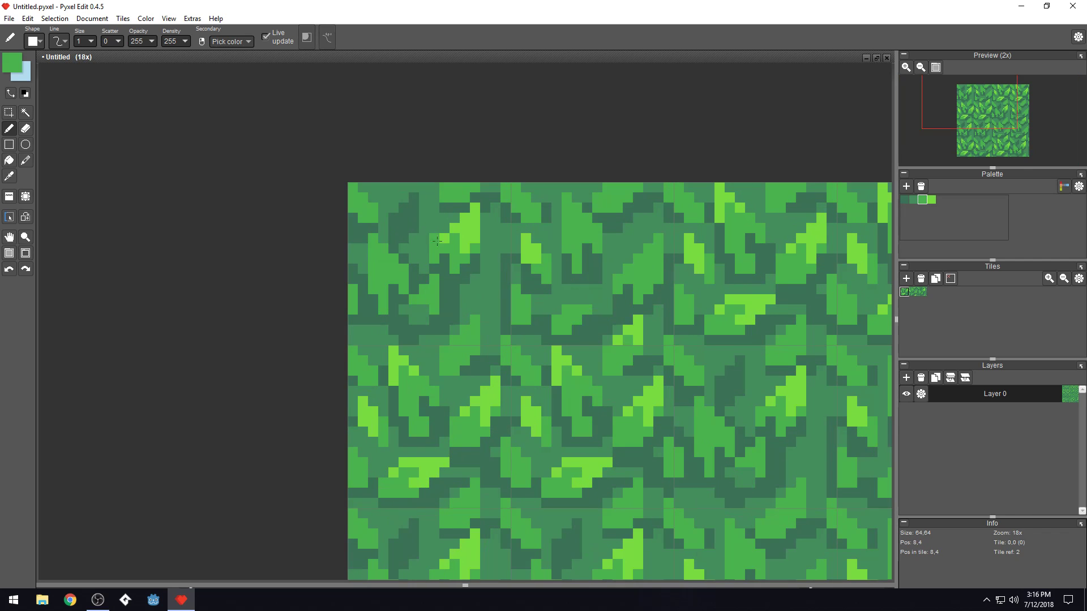
# Retouch the third tile's left leaf along its inner side with dark and background green, separating it from the new small leaf
pyautogui.rightClick(413, 289)
pyautogui.rightClick(418, 313)
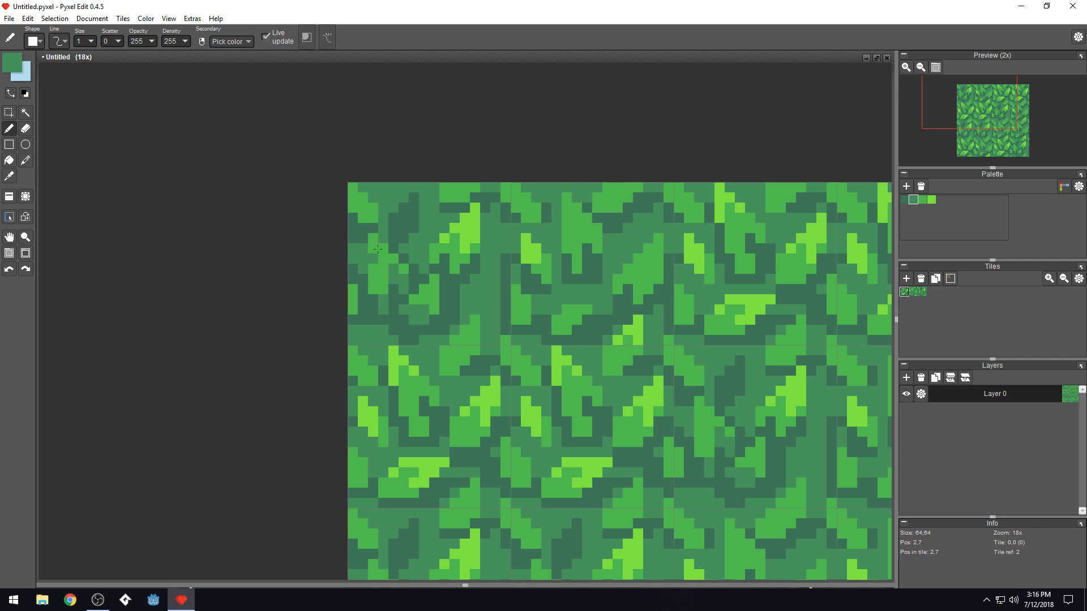
pyautogui.scroll(-3, 375, 259)
pyautogui.scroll(3, 413, 227)
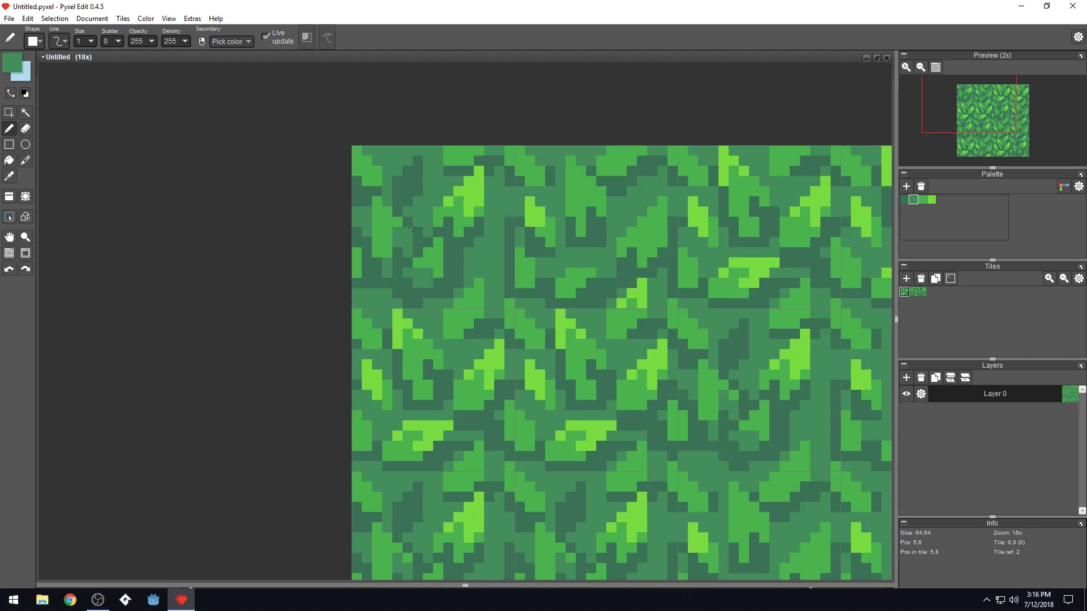
pyautogui.scroll(-3, 512, 209)
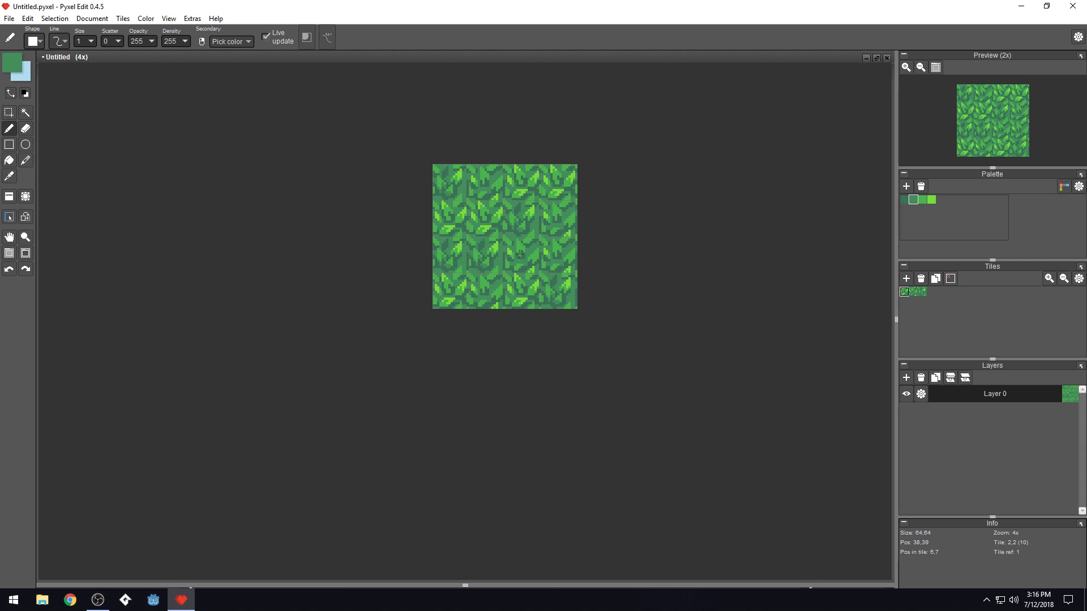
pyautogui.scroll(1, 520, 255)
pyautogui.click(913, 291)
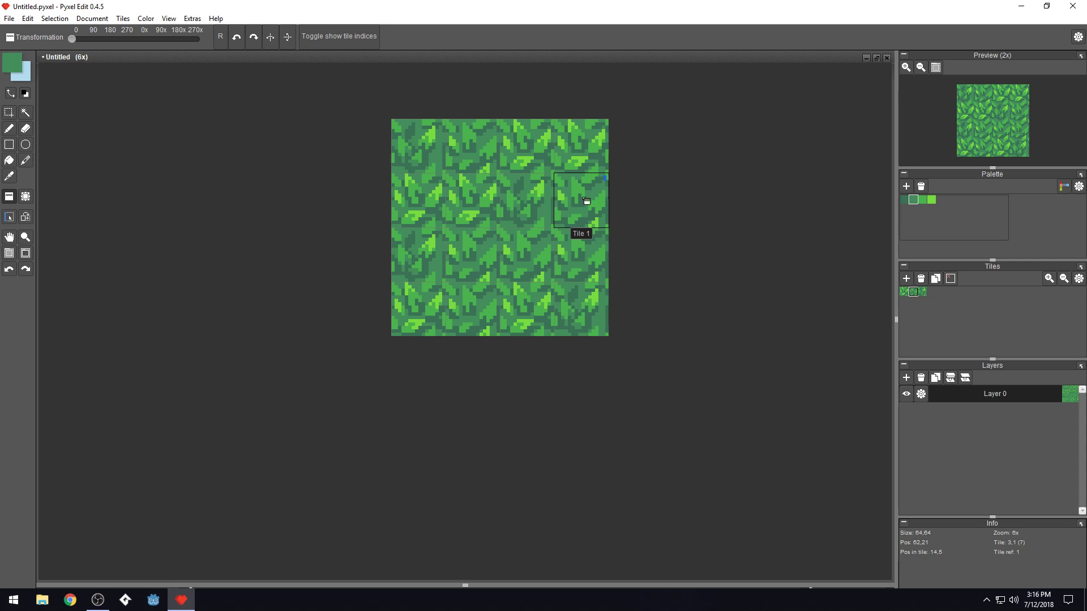
pyautogui.scroll(3, 424, 257)
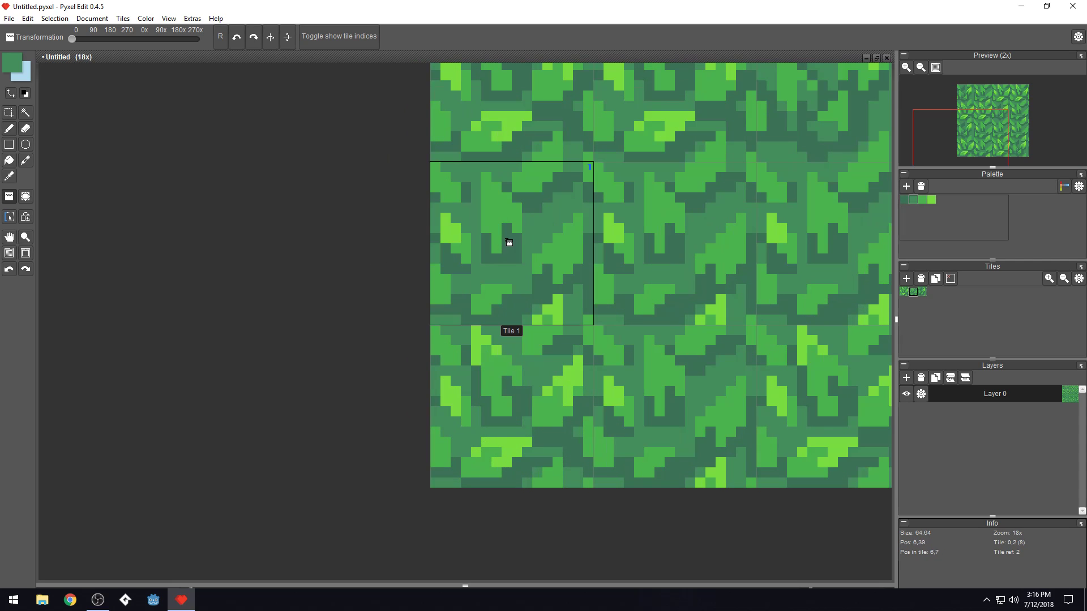
pyautogui.press('b')
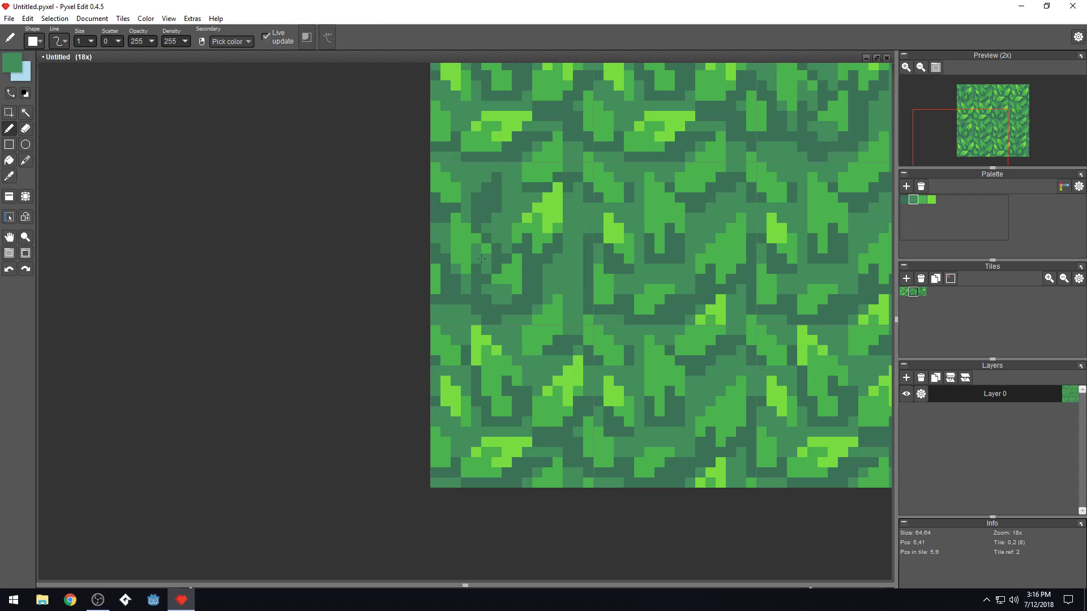
pyautogui.rightClick(484, 247)
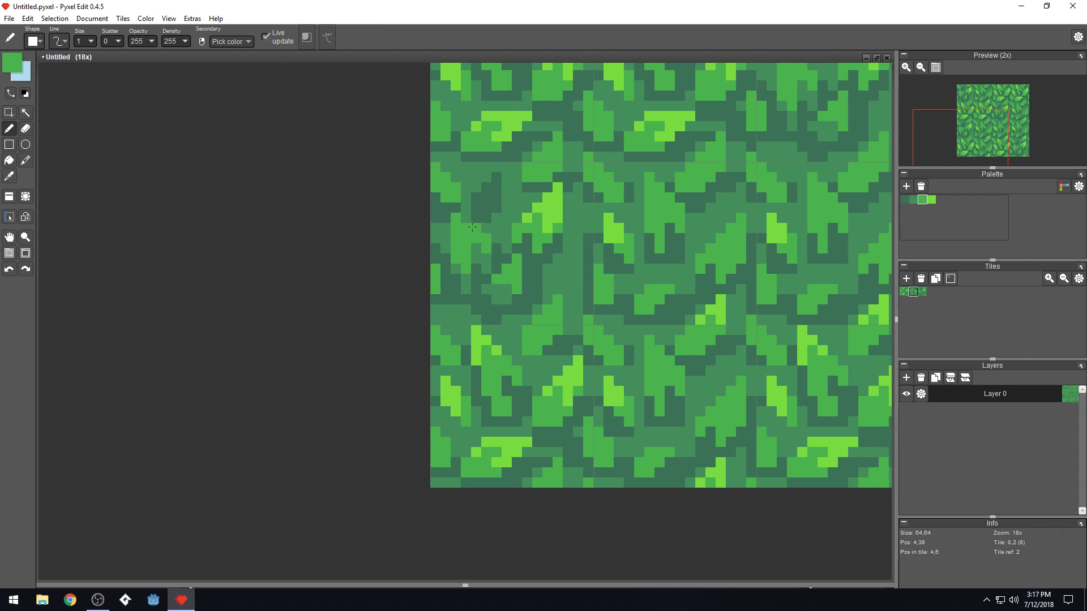
pyautogui.rightClick(458, 205)
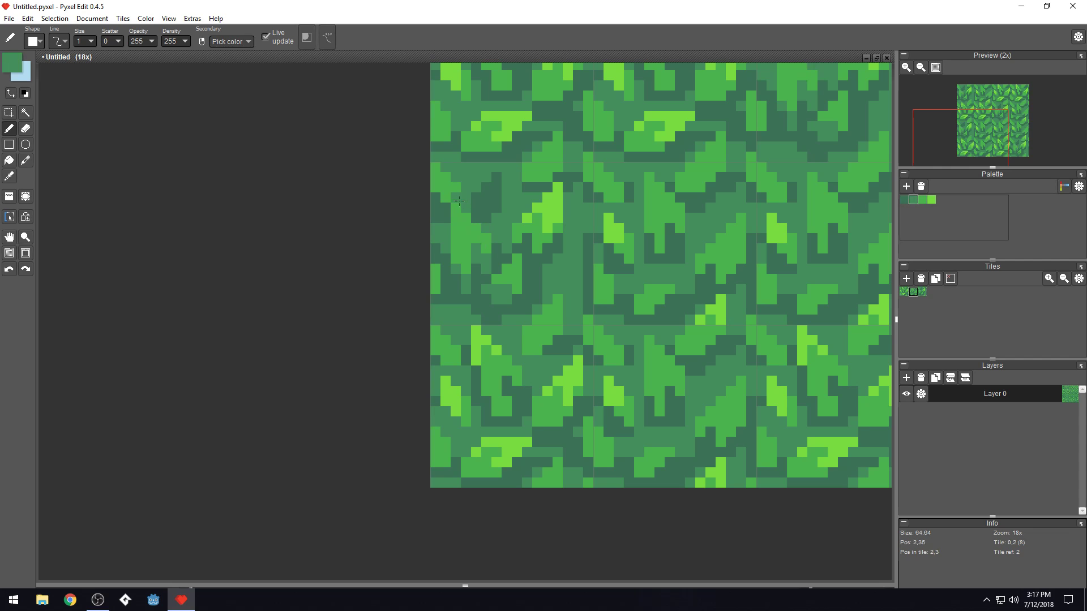
# Start a dark green shadow patch in the second tile's upper gap, above the right leaf, and trim its edge with background green
pyautogui.rightClick(446, 201)
pyautogui.scroll(-3, 450, 198)
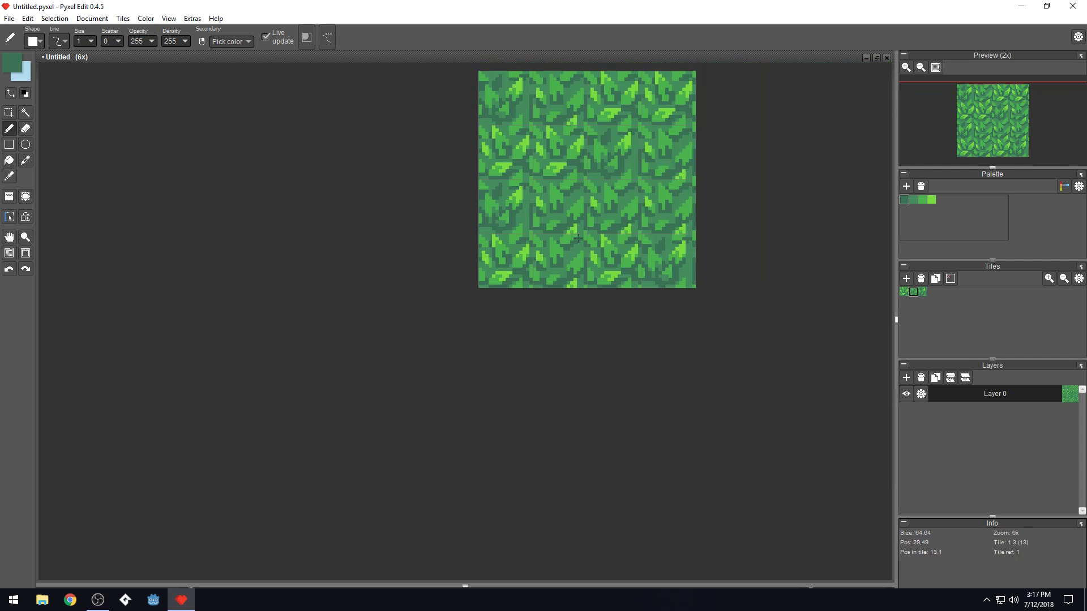
pyautogui.scroll(2, 558, 277)
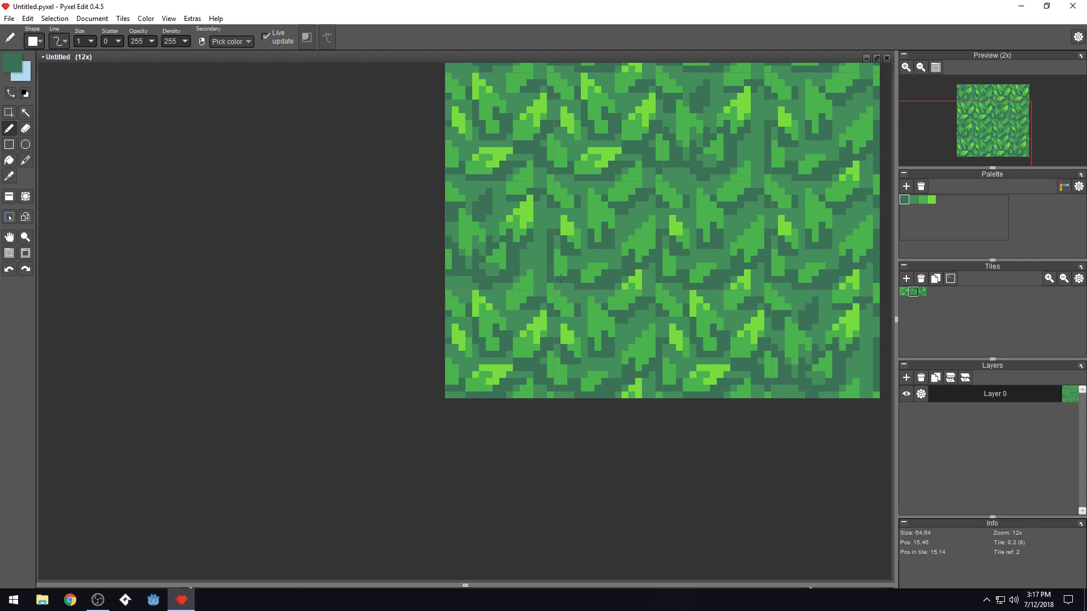
pyautogui.moveTo(632, 280); pyautogui.dragTo(609, 294)
pyautogui.scroll(3, 604, 253)
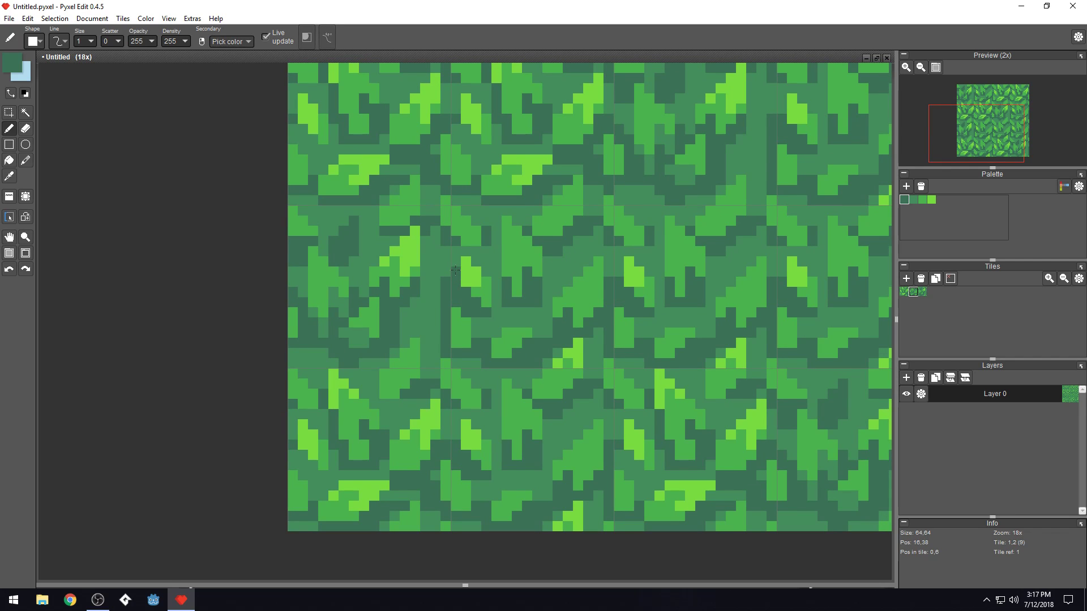
pyautogui.moveTo(559, 292)
pyautogui.mouseDown()
pyautogui.moveTo(557, 262)
pyautogui.moveTo(552, 278)
pyautogui.mouseUp()
pyautogui.rightClick(573, 254)
pyautogui.click(559, 262)
pyautogui.click(559, 252)
pyautogui.rightClick(569, 241)
pyautogui.click(567, 251)
# Extend the second tile's dark green patch up toward the upper-right leaf, keeping a small background-green area on its inner side
pyautogui.rightClick(565, 263)
pyautogui.click(558, 271)
pyautogui.rightClick(567, 242)
pyautogui.click(578, 261)
pyautogui.moveTo(579, 252)
pyautogui.mouseDown()
pyautogui.moveTo(578, 238)
pyautogui.moveTo(584, 254)
pyautogui.moveTo(595, 237)
pyautogui.moveTo(589, 202)
pyautogui.moveTo(603, 203)
pyautogui.mouseUp()
pyautogui.scroll(-6, 603, 204)
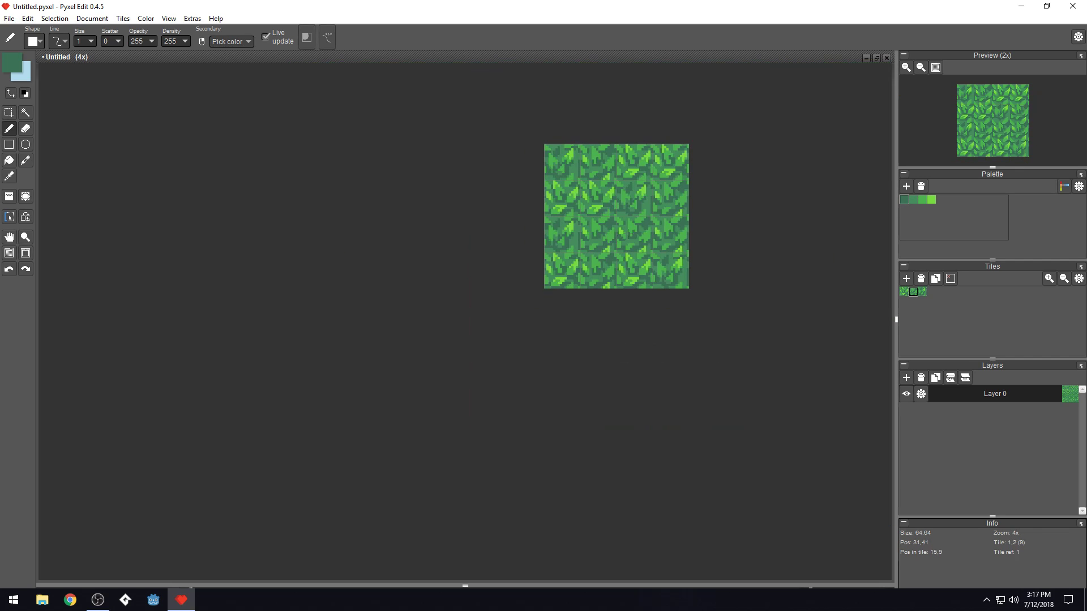
pyautogui.scroll(6, 584, 283)
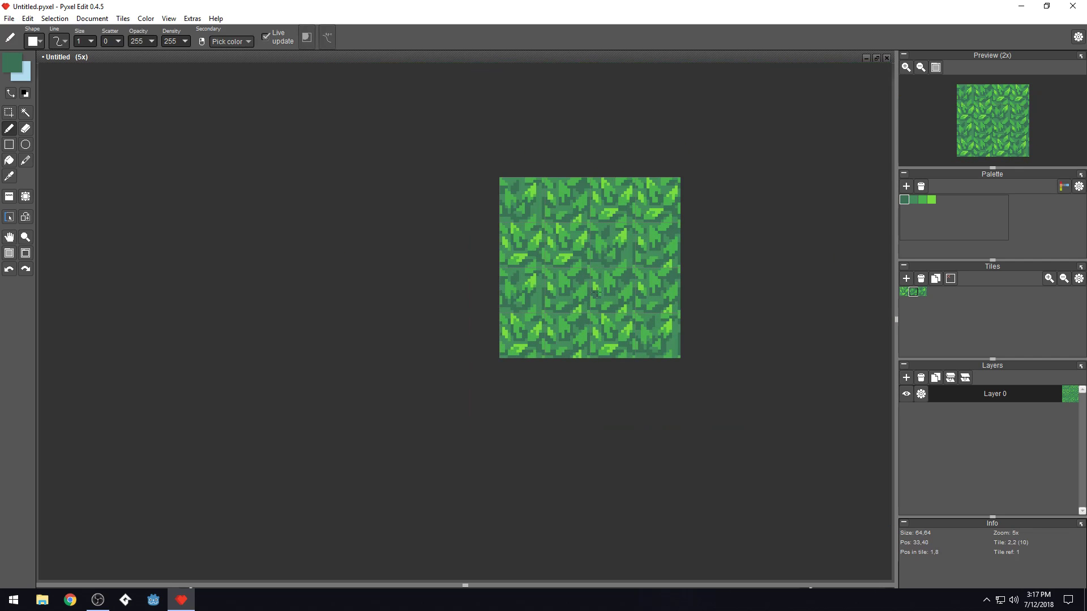
pyautogui.scroll(-2, 593, 268)
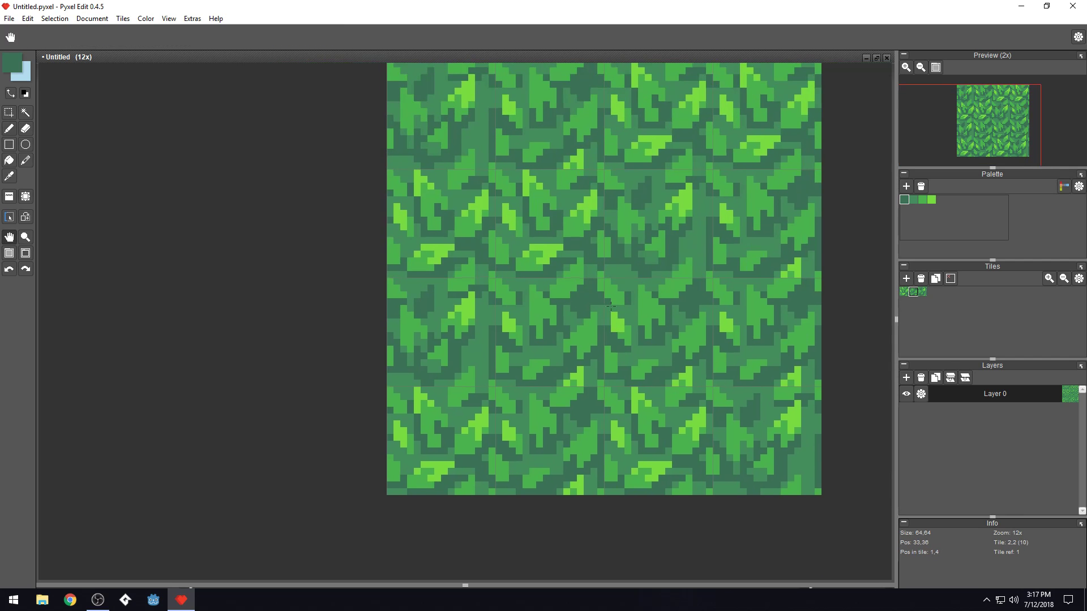
pyautogui.scroll(2, 556, 226)
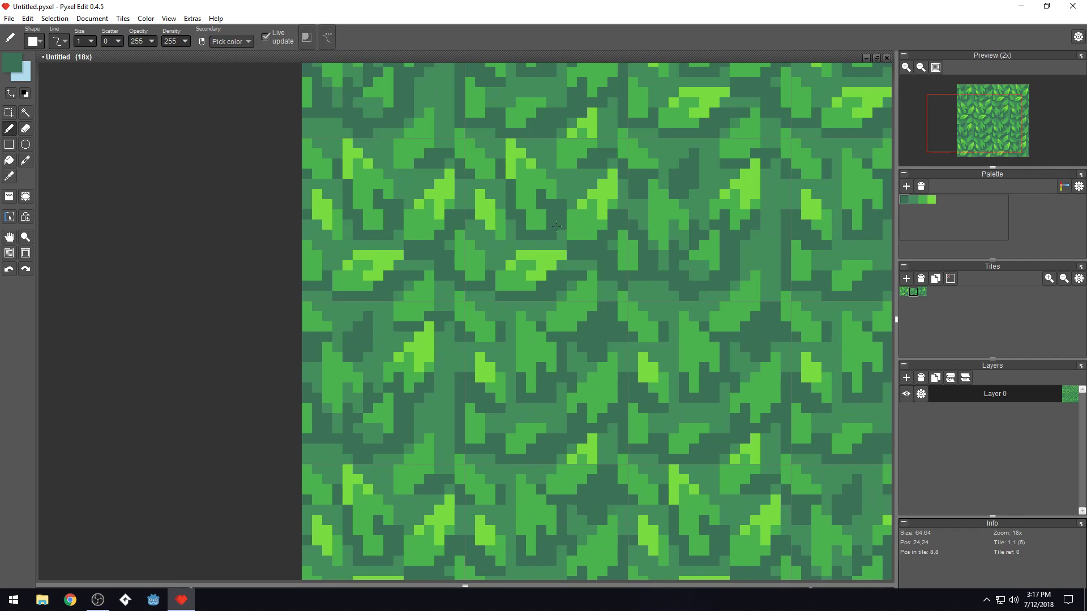
# Add dark green shadow pixels in the first tile's lower gap, beneath the bright left leaf
pyautogui.click(521, 245)
pyautogui.click(512, 228)
pyautogui.moveTo(491, 244); pyautogui.dragTo(474, 227)
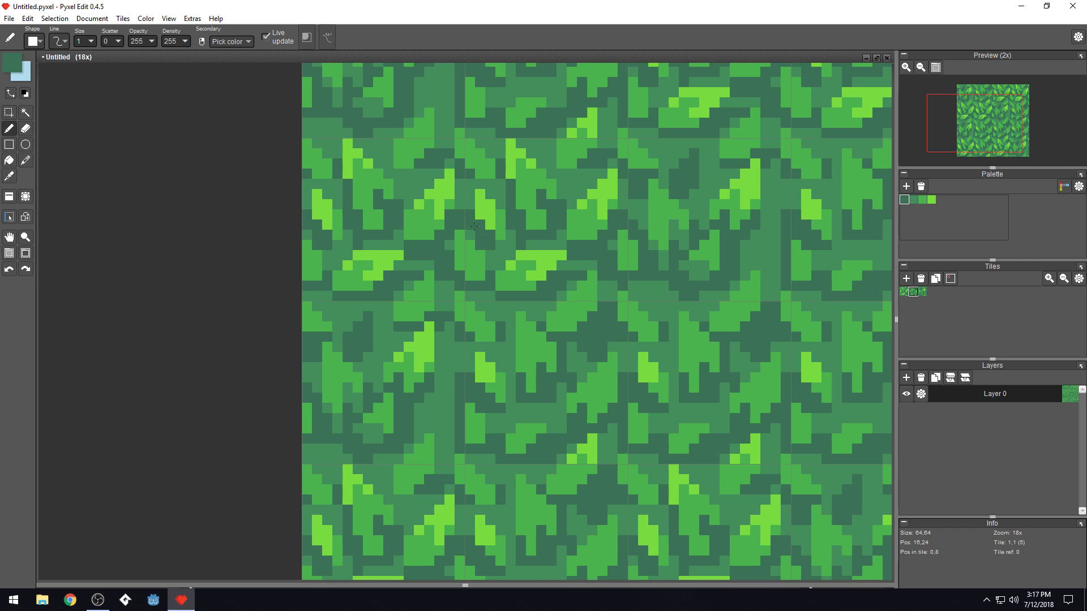
pyautogui.rightClick(491, 250)
pyautogui.scroll(-6, 502, 181)
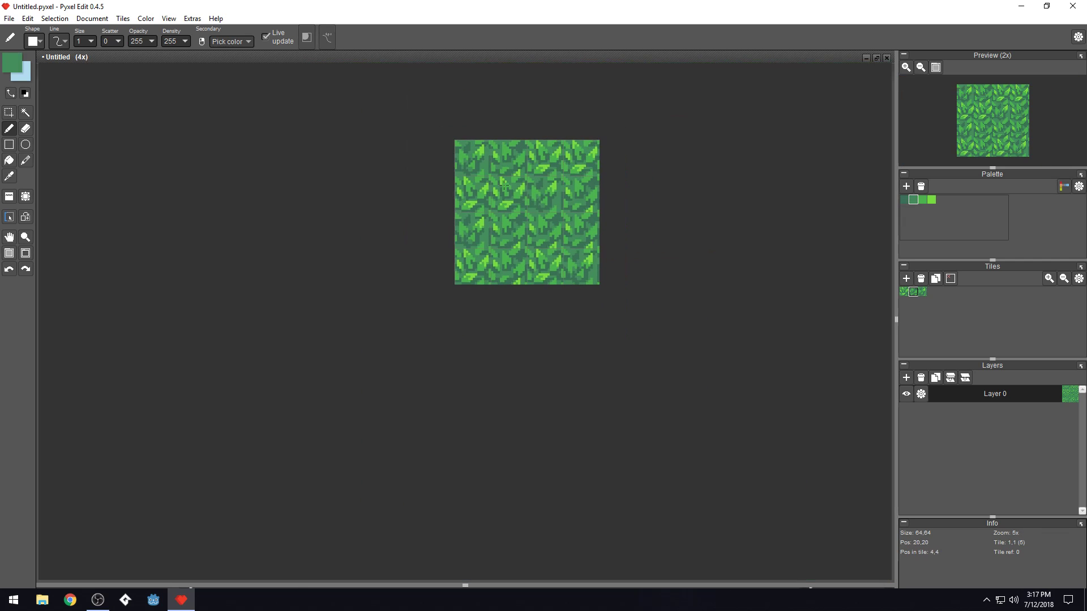
# Cover the whole canvas with copies of the second tile
pyautogui.scroll(2, 581, 231)
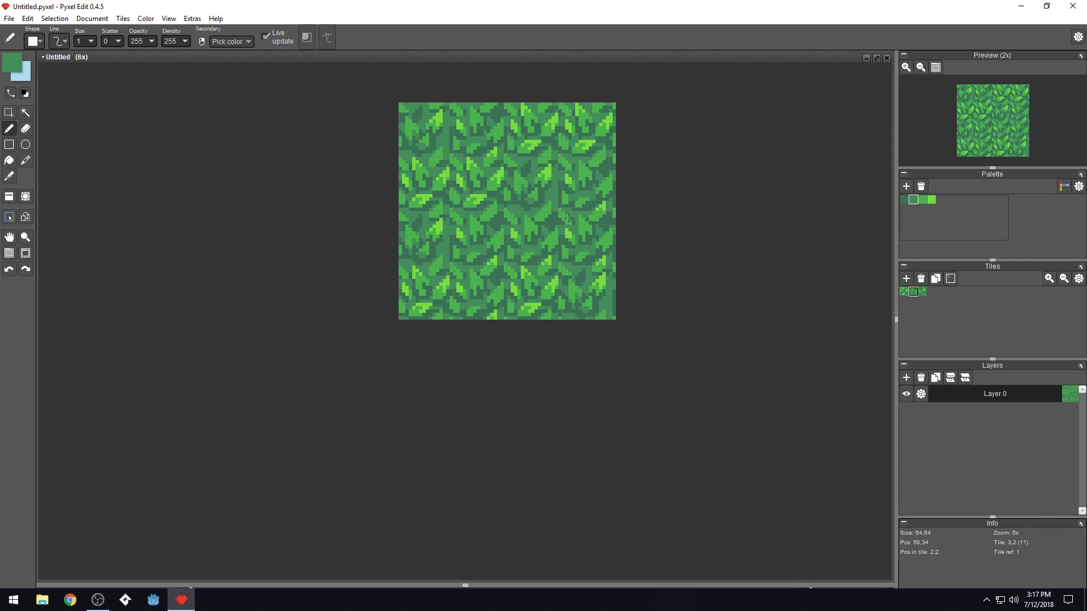
pyautogui.scroll(8, 409, 144)
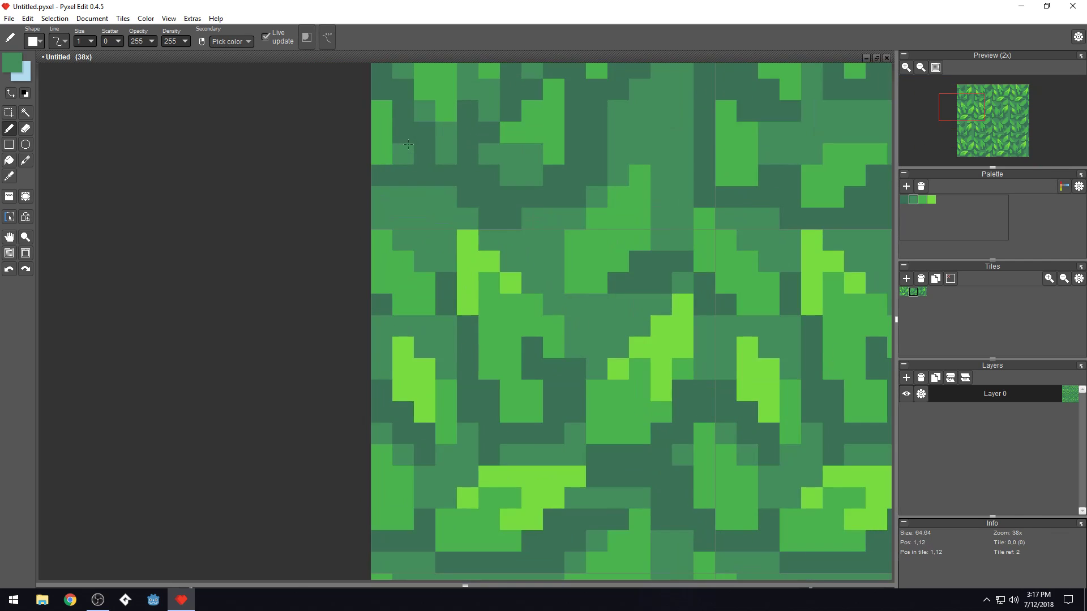
pyautogui.scroll(-5, 493, 284)
pyautogui.scroll(3, 503, 281)
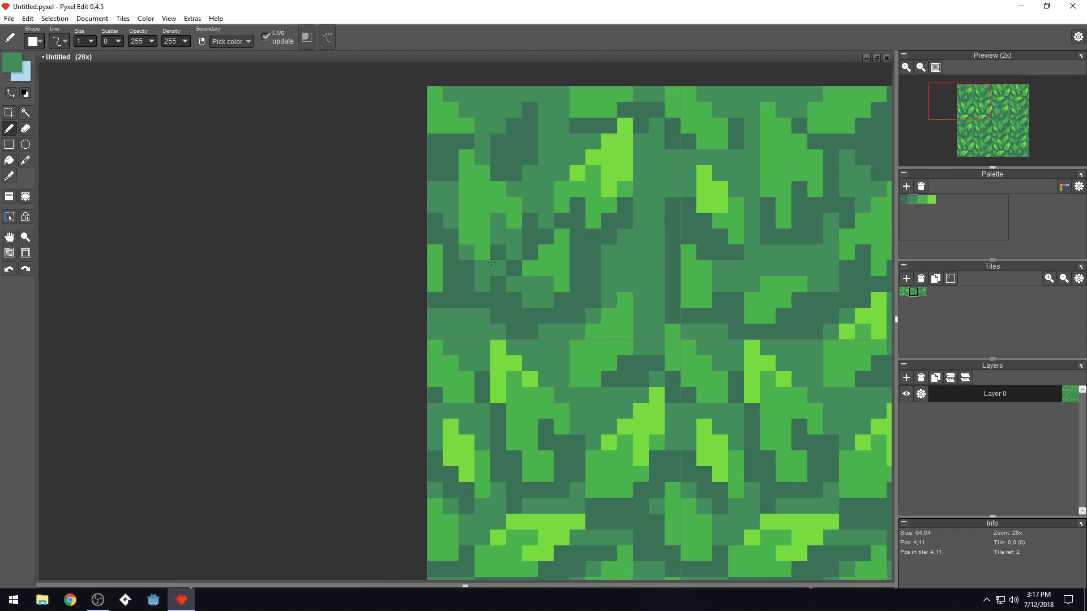
pyautogui.scroll(-3, 601, 247)
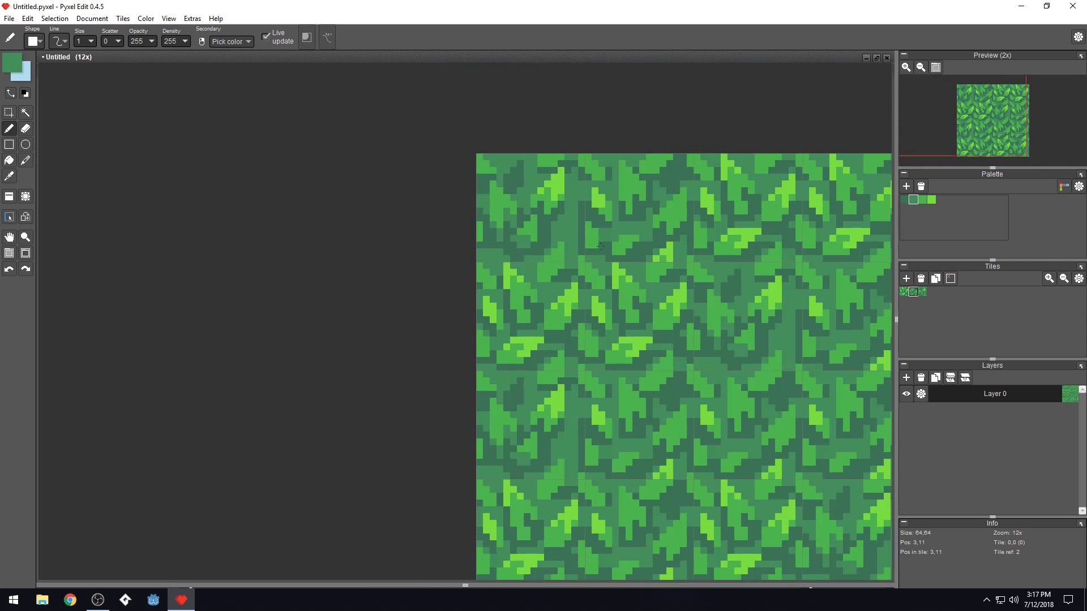
pyautogui.click(922, 294)
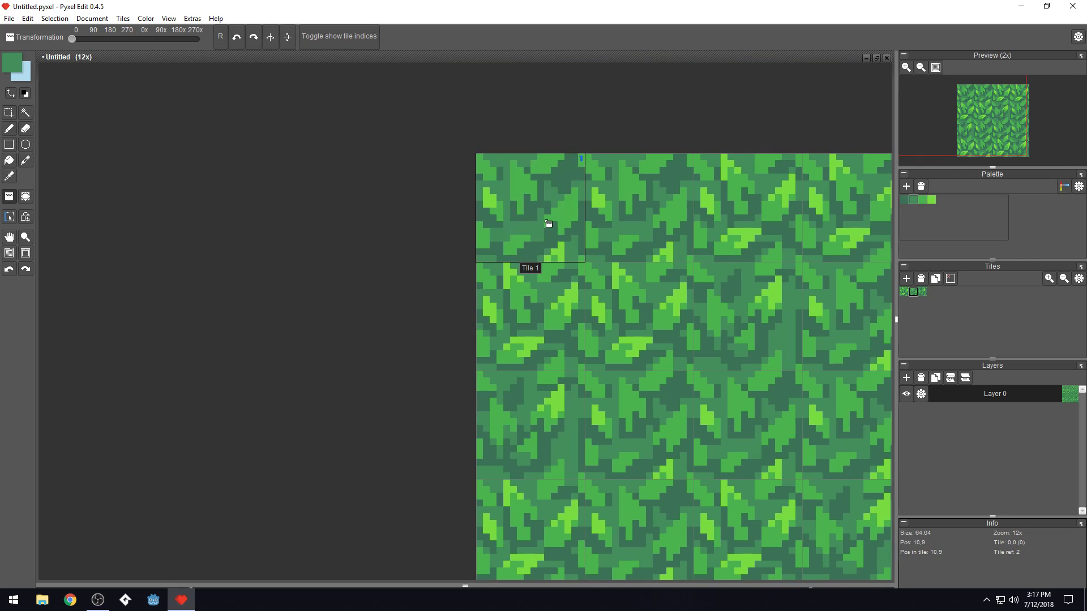
pyautogui.scroll(-4, 348, 273)
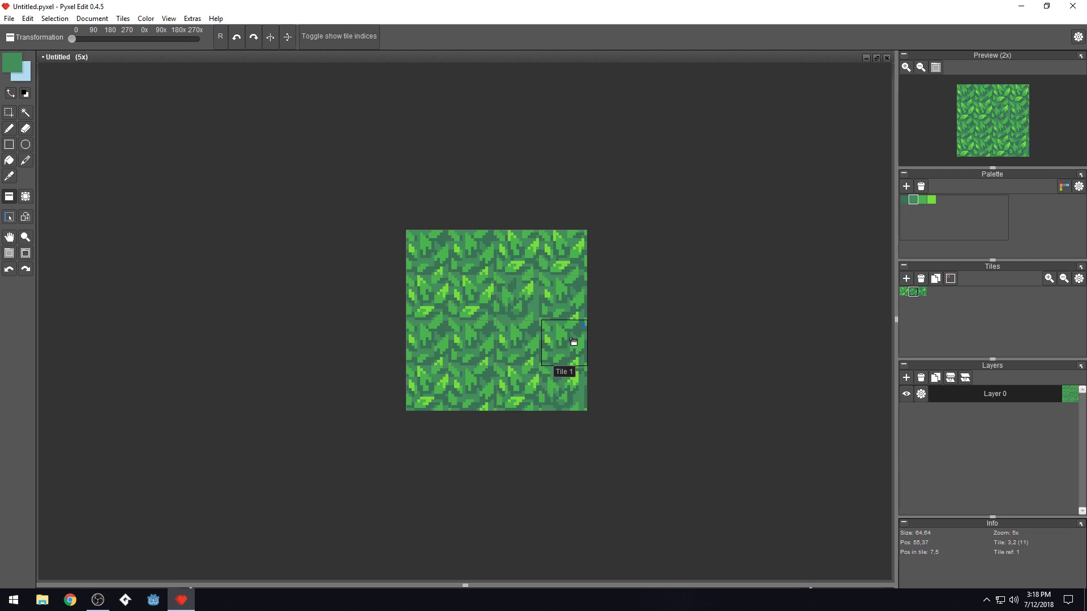
pyautogui.moveTo(422, 368)
pyautogui.mouseDown()
pyautogui.moveTo(567, 298)
pyautogui.moveTo(413, 328)
pyautogui.moveTo(426, 387)
pyautogui.mouseUp()
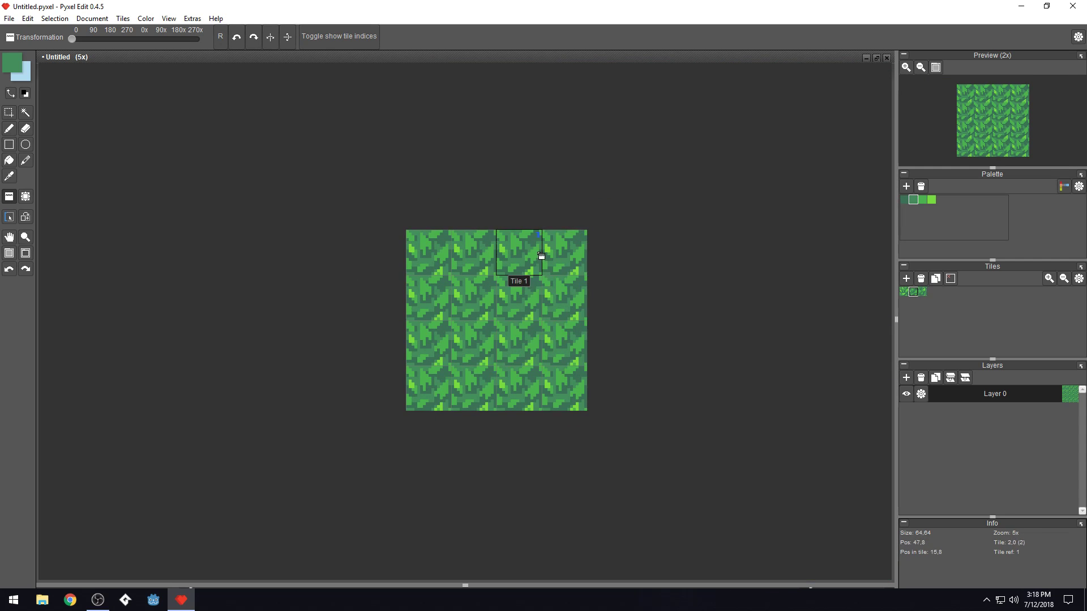
# Place the first tile at five scattered positions across the canvas, among the copies of the second tile
pyautogui.click(904, 294)
pyautogui.click(539, 257)
pyautogui.click(466, 292)
pyautogui.click(547, 347)
pyautogui.click(500, 377)
pyautogui.click(433, 349)
pyautogui.scroll(-3, 668, 385)
pyautogui.scroll(4, 662, 362)
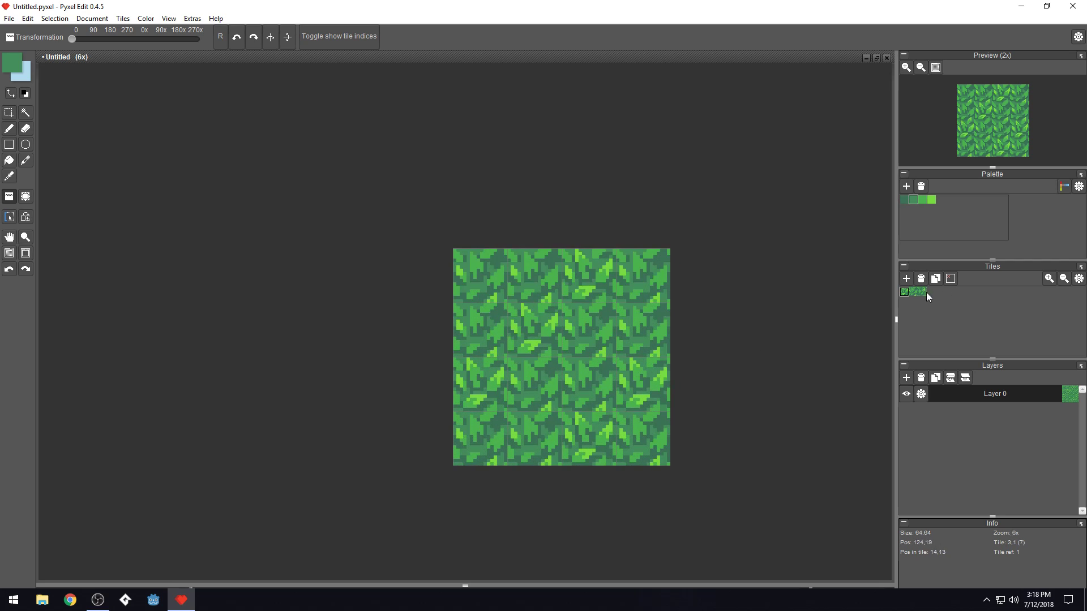
# Recolour the small leaf in the second tile's lower gap in background green and darken the area around it
pyautogui.click(912, 293)
pyautogui.scroll(3, 594, 362)
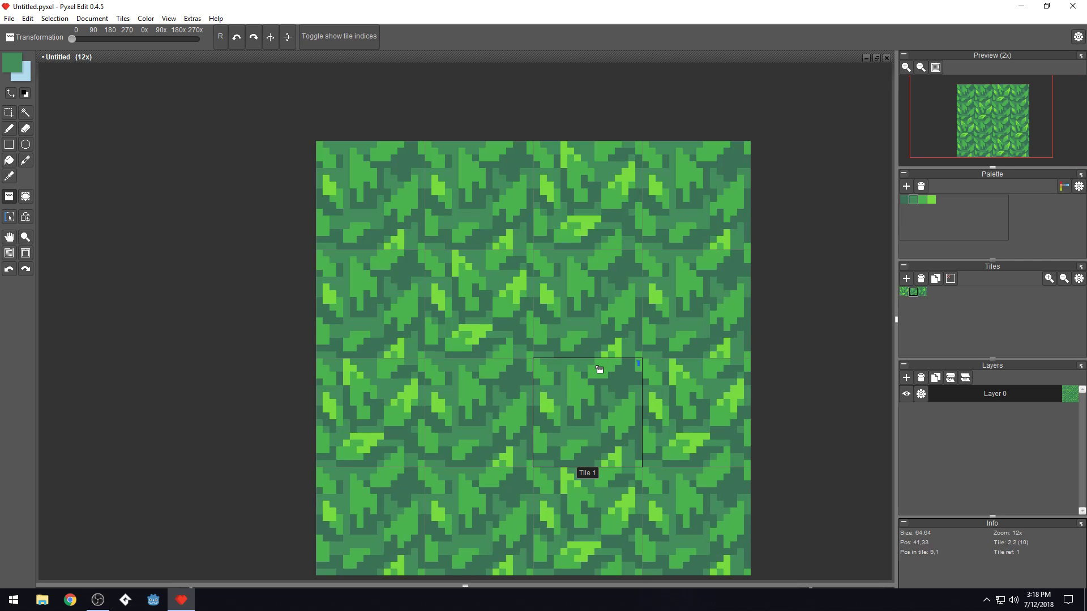
pyautogui.press('b')
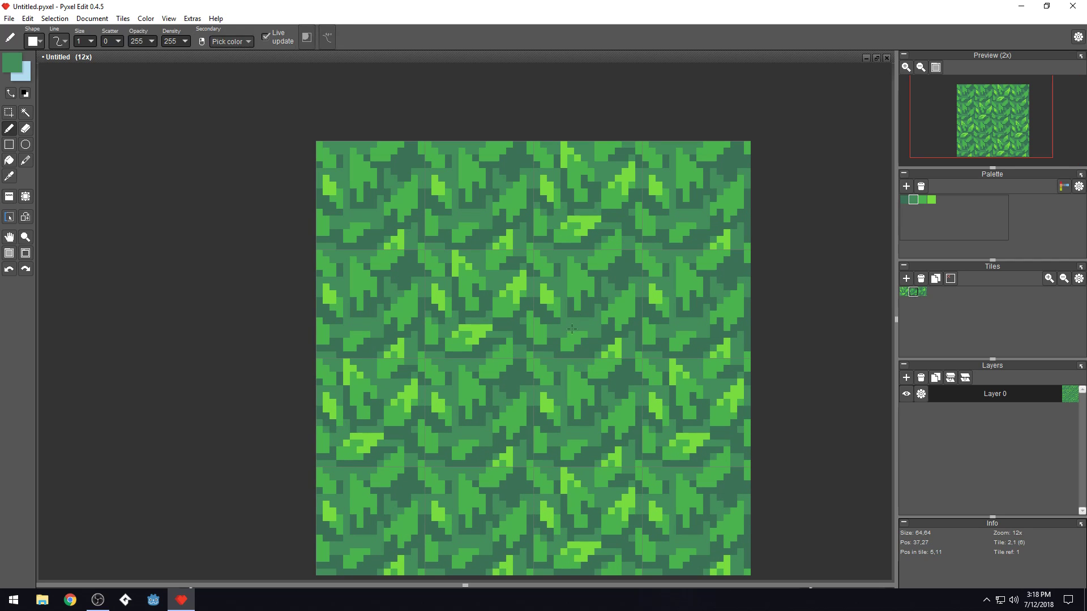
pyautogui.keyDown('alt'); pyautogui.click(558, 340); pyautogui.keyUp('alt')
pyautogui.moveTo(563, 335)
pyautogui.mouseDown()
pyautogui.moveTo(591, 334)
pyautogui.moveTo(580, 323)
pyautogui.moveTo(565, 347)
pyautogui.mouseUp()
pyautogui.rightClick(599, 329)
pyautogui.rightClick(572, 329)
pyautogui.click(564, 335)
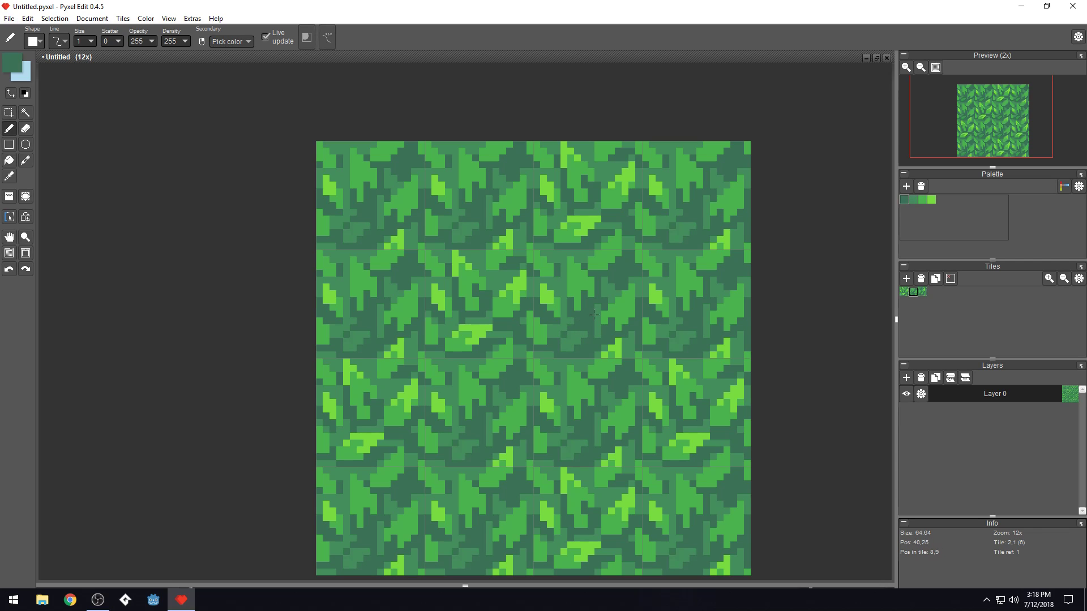
# Try darkening more background in the second tile's lower gap and around its upper-left leaf, and undo the last strokes
pyautogui.rightClick(568, 323)
pyautogui.moveTo(578, 314); pyautogui.dragTo(569, 320)
pyautogui.rightClick(587, 315)
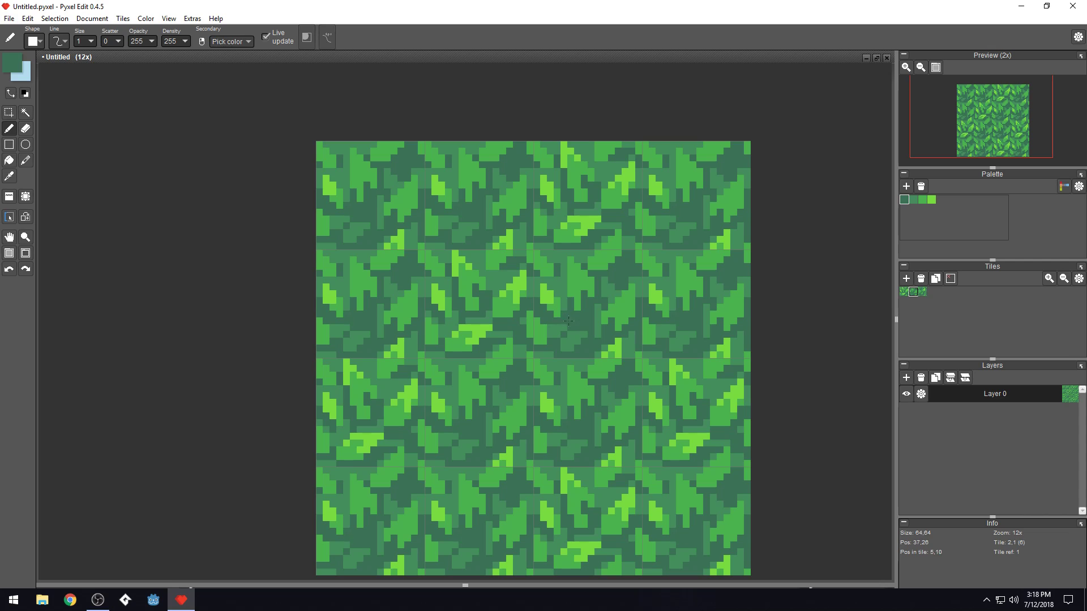
pyautogui.click(562, 328)
pyautogui.moveTo(544, 282); pyautogui.dragTo(558, 270)
pyautogui.click(558, 253)
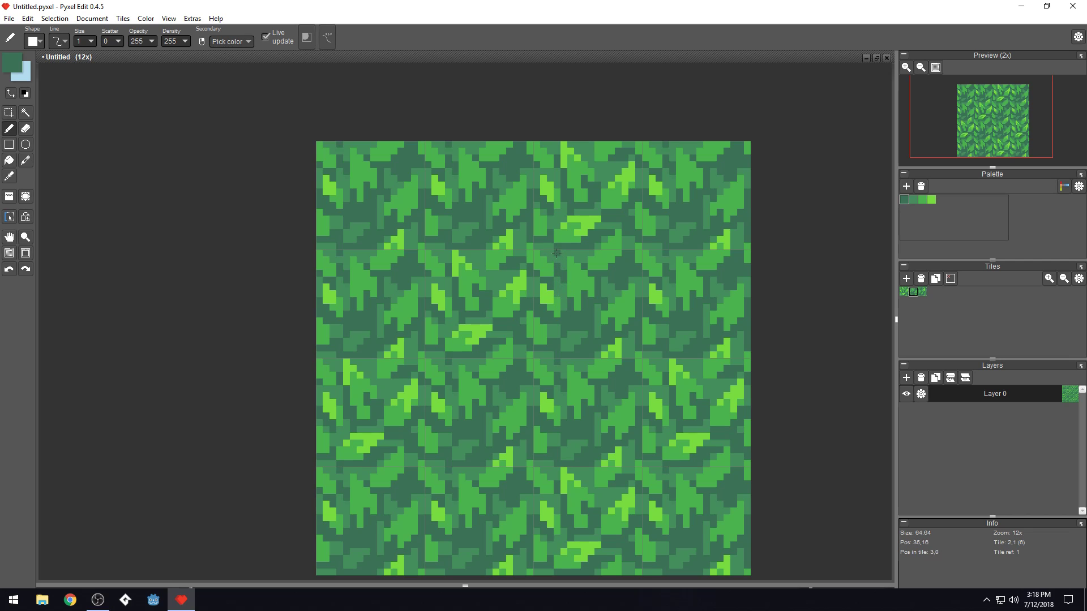
pyautogui.scroll(-5, 539, 259)
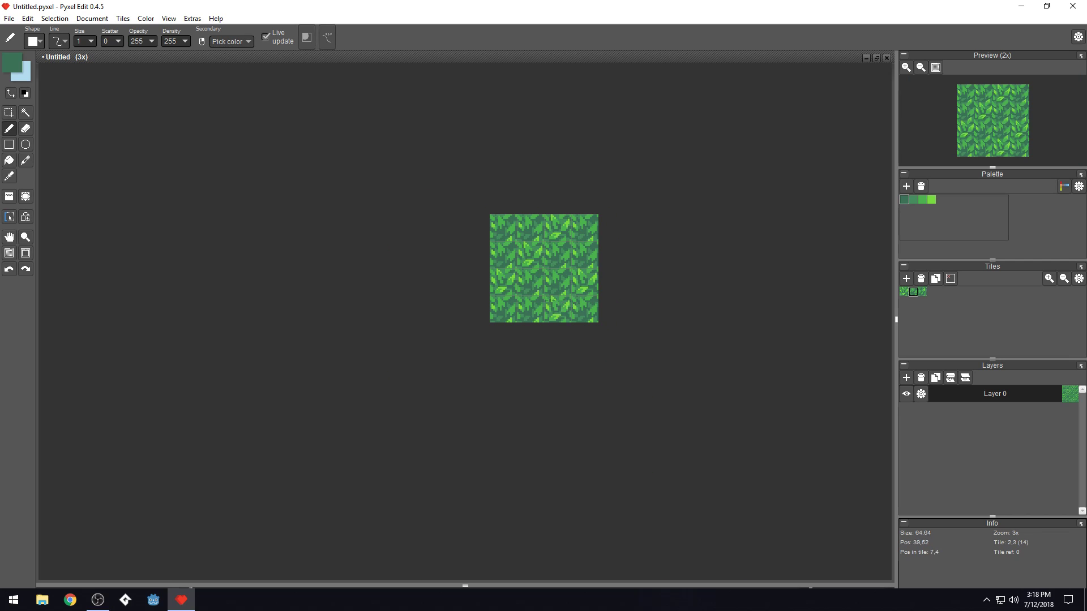
pyautogui.scroll(1, 552, 298)
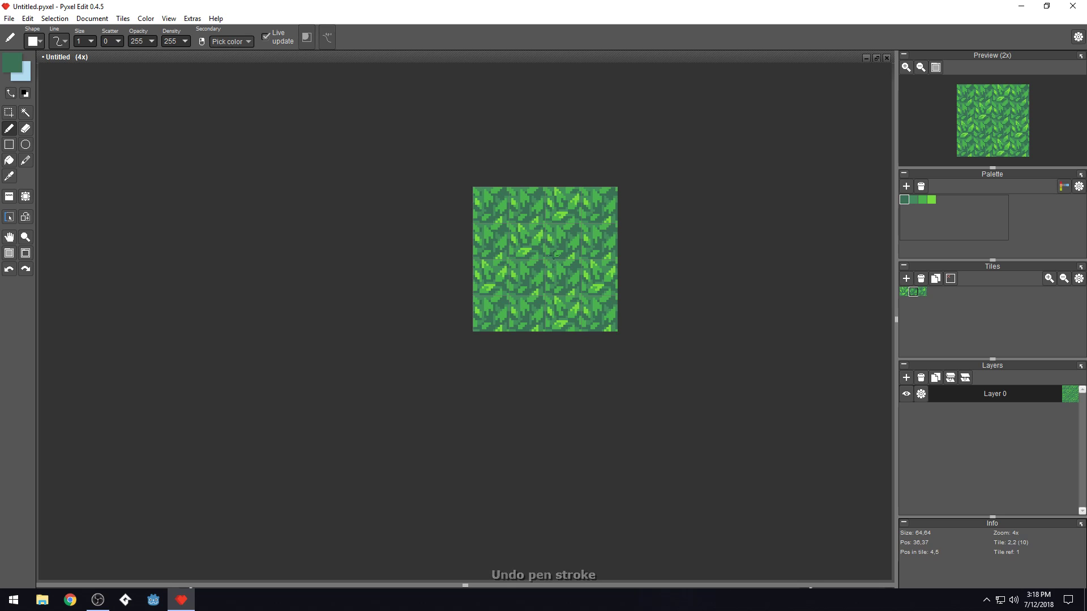
# Recolour the lower-left leaf at the second tile's seam in background green
pyautogui.scroll(5, 552, 256)
pyautogui.rightClick(545, 241)
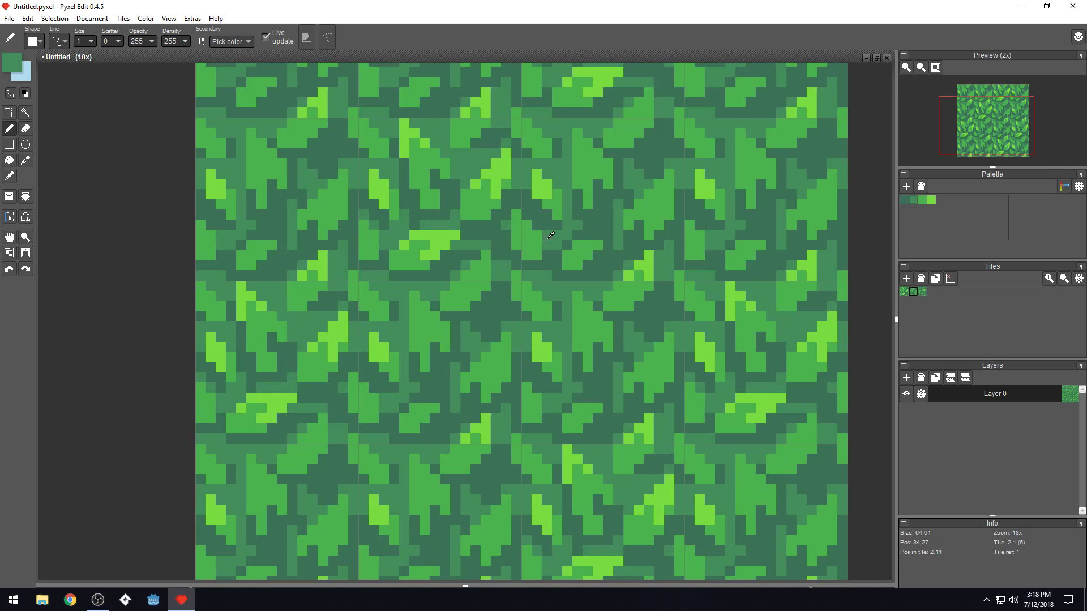
pyautogui.moveTo(528, 243); pyautogui.dragTo(516, 218)
# Try a dark green stroke above the small leaf in the second tile's lower gap, and undo it
pyautogui.rightClick(505, 221)
pyautogui.moveTo(548, 234)
pyautogui.mouseDown()
pyautogui.moveTo(559, 242)
pyautogui.moveTo(577, 226)
pyautogui.moveTo(567, 225)
pyautogui.mouseUp()
pyautogui.hotkey('ctrl', 'z')
pyautogui.scroll(-8, 589, 224)
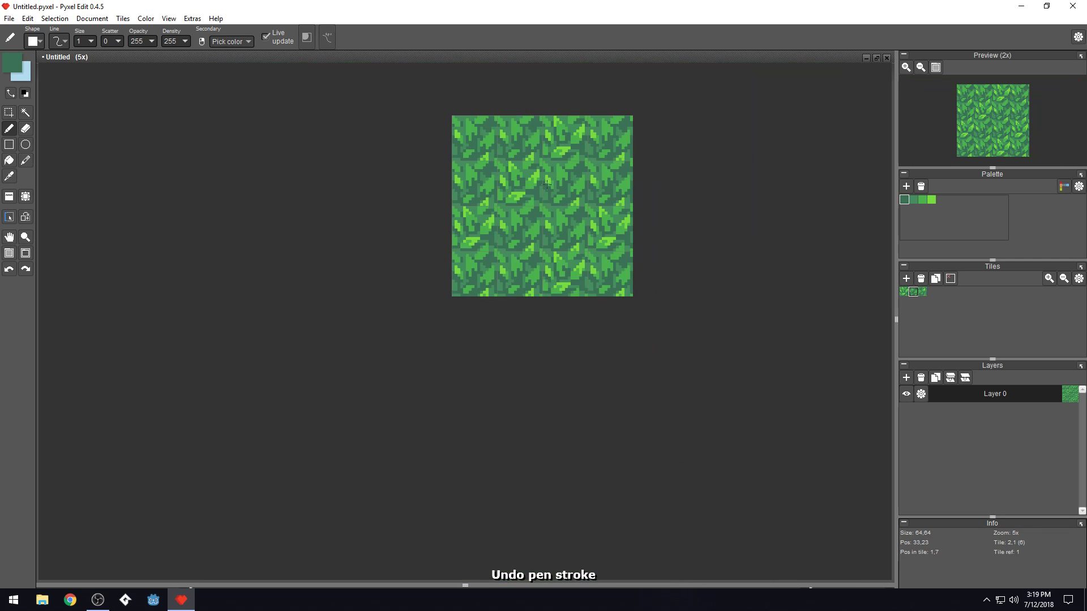
# Paint over the mid-green leaf by the tile seam in background green and clean up its edges with dark green
pyautogui.scroll(3, 527, 190)
pyautogui.scroll(3, 527, 191)
pyautogui.rightClick(537, 240)
pyautogui.moveTo(520, 251)
pyautogui.mouseDown()
pyautogui.moveTo(514, 231)
pyautogui.moveTo(508, 262)
pyautogui.moveTo(497, 221)
pyautogui.mouseUp()
pyautogui.click(499, 237)
pyautogui.click(498, 216)
pyautogui.rightClick(507, 269)
pyautogui.click(507, 263)
pyautogui.scroll(-5, 485, 201)
pyautogui.click(504, 222)
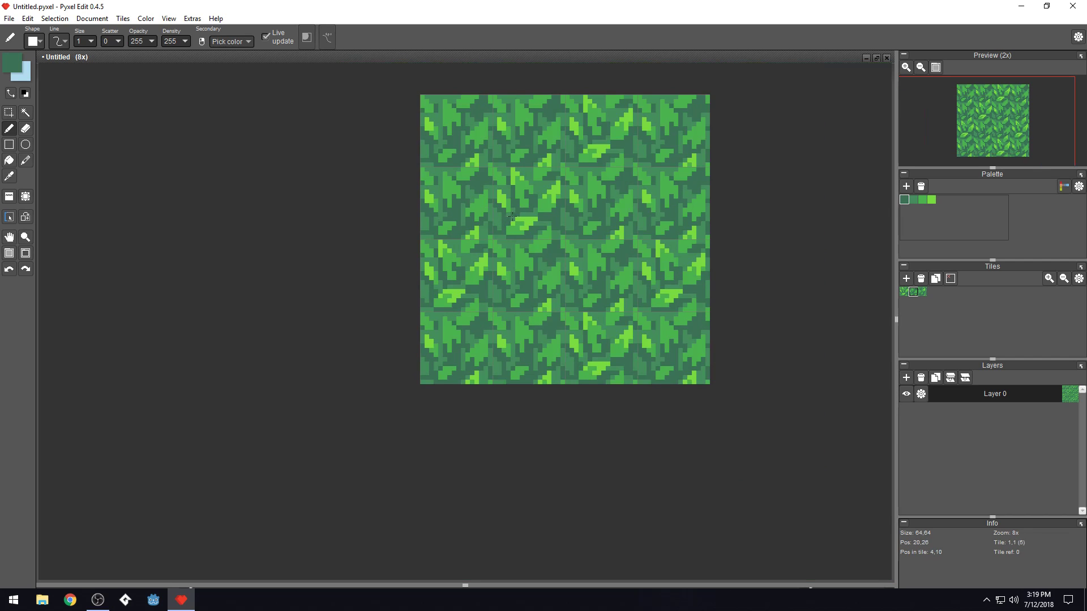
pyautogui.scroll(-5, 511, 217)
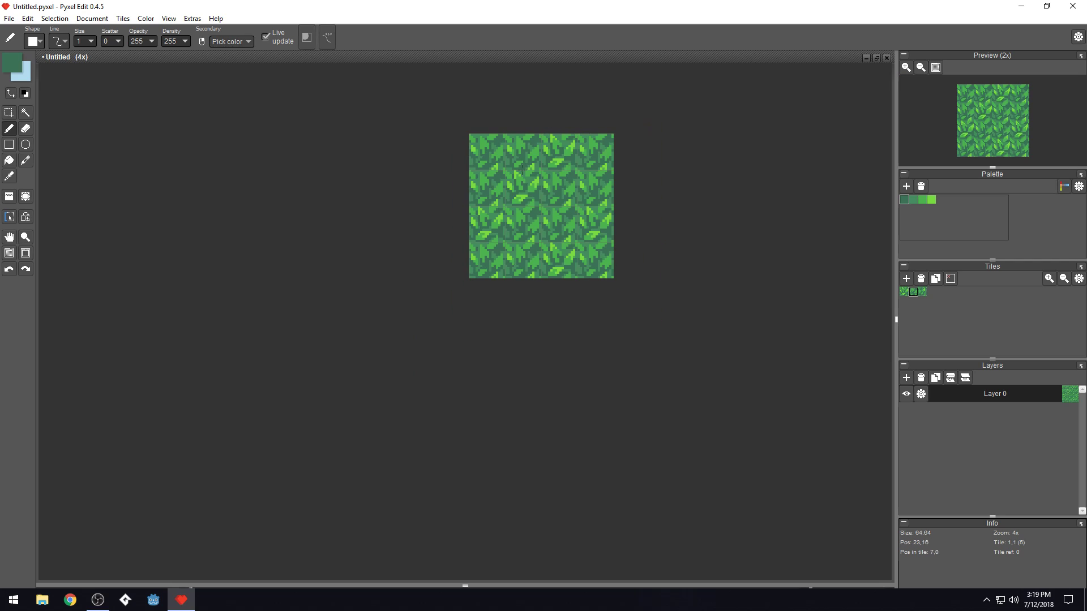
pyautogui.scroll(3, 594, 201)
pyautogui.scroll(1, 725, 262)
pyautogui.moveTo(725, 262); pyautogui.dragTo(681, 303)
pyautogui.scroll(2, 480, 240)
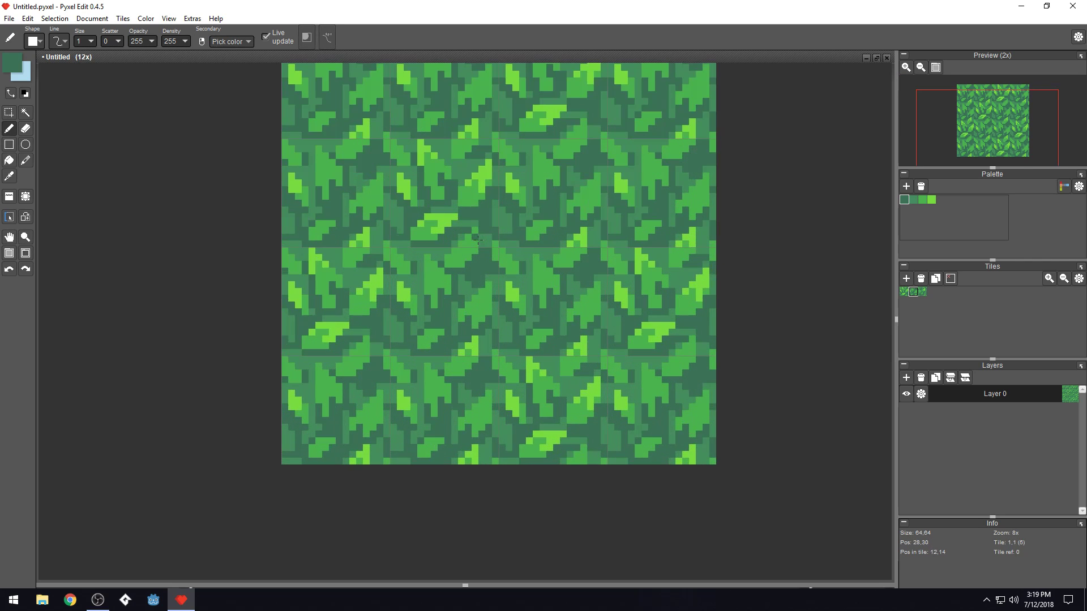
# Touch up the pixels around the upright bright leaf in the first tile with dark green and background green
pyautogui.moveTo(612, 245); pyautogui.dragTo(615, 337)
pyautogui.click(451, 252)
pyautogui.click(451, 235)
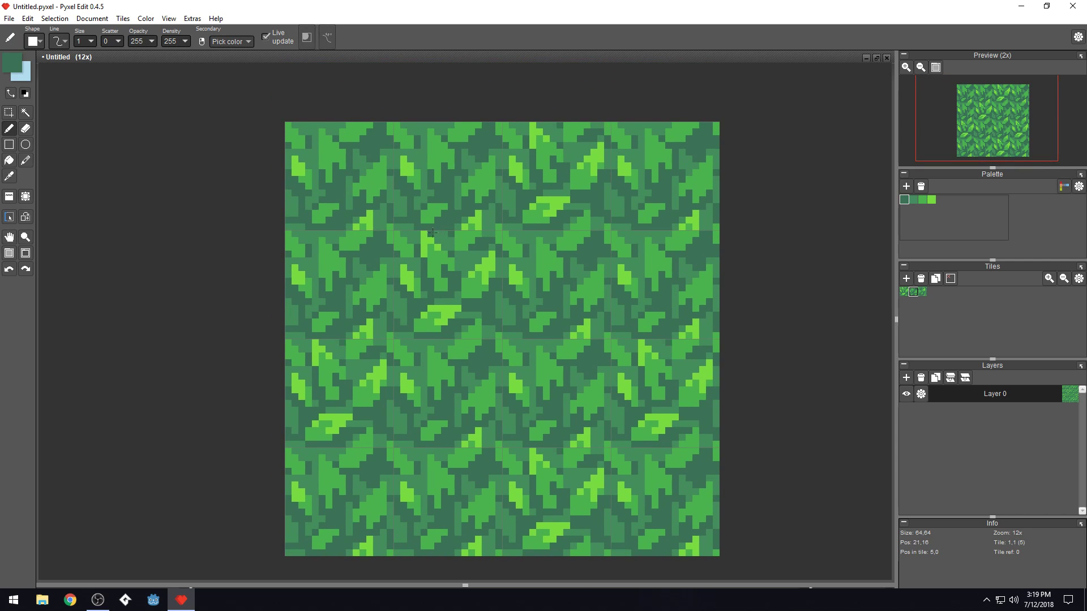
pyautogui.click(432, 234)
pyautogui.rightClick(444, 235)
pyautogui.click(439, 230)
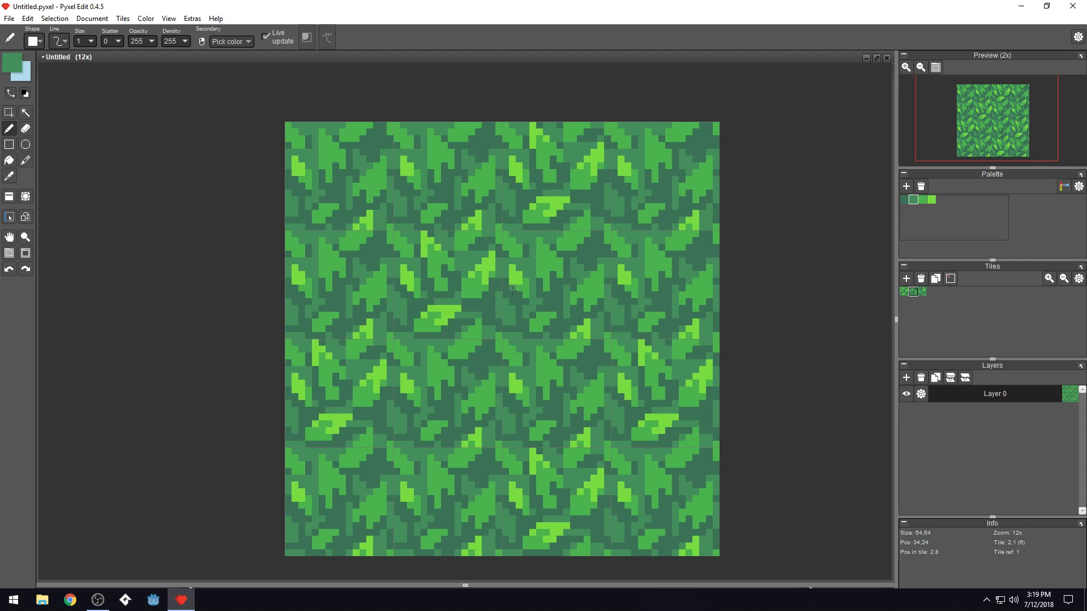
# Place the third tile variant in the second row's first and last cells and in the bottom row's second cell
pyautogui.scroll(-4, 519, 250)
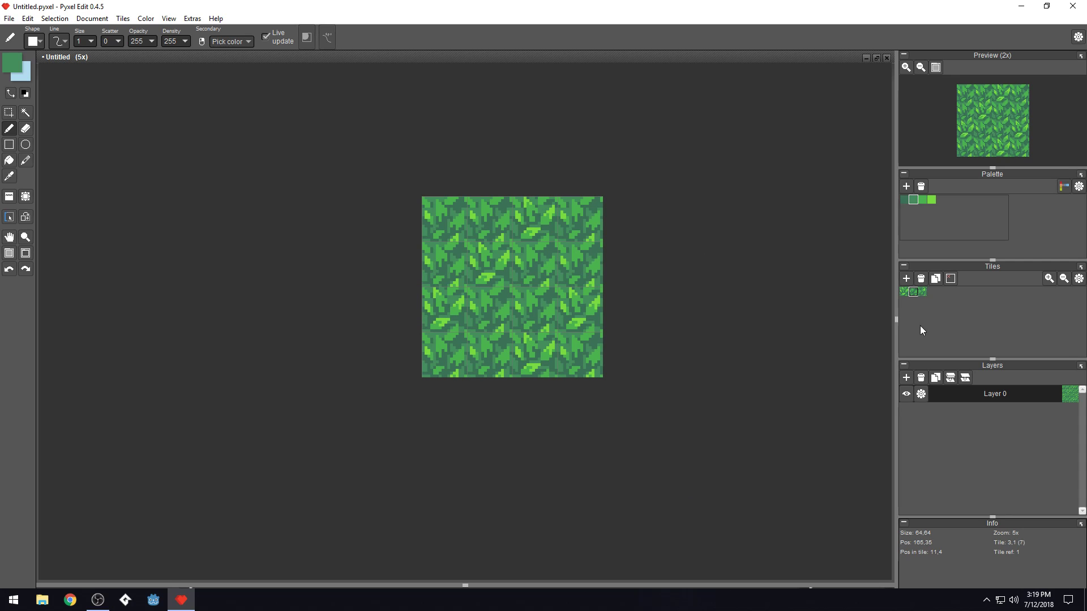
pyautogui.click(923, 292)
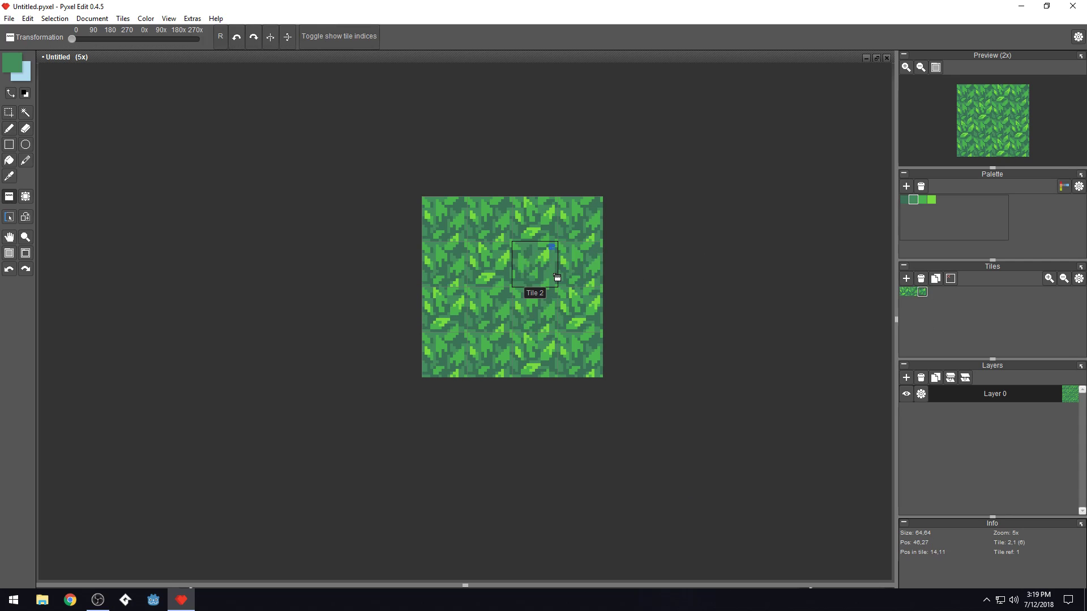
pyautogui.click(583, 277)
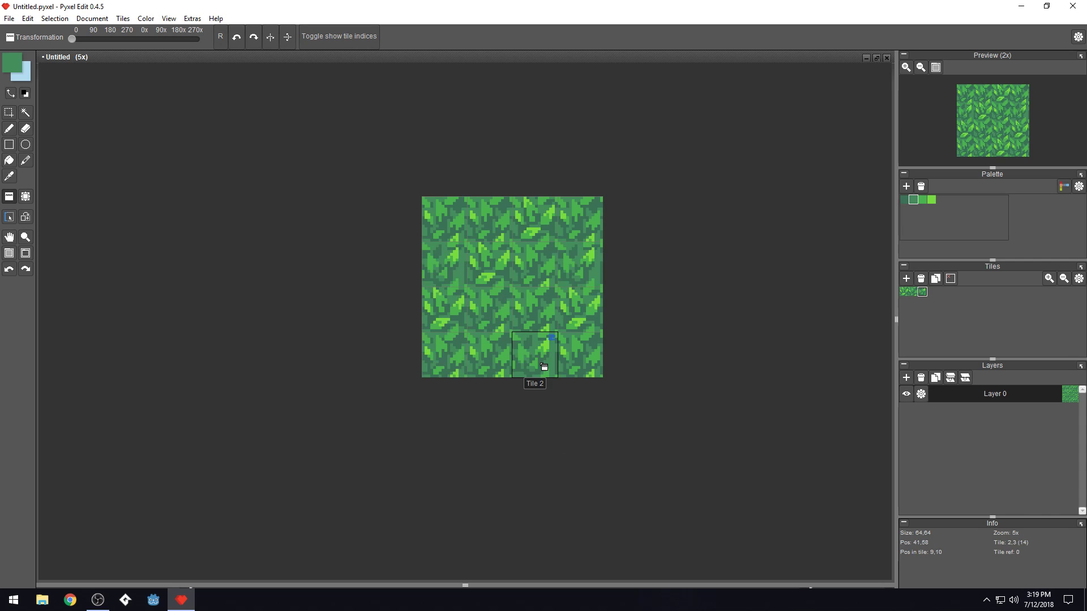
pyautogui.click(481, 374)
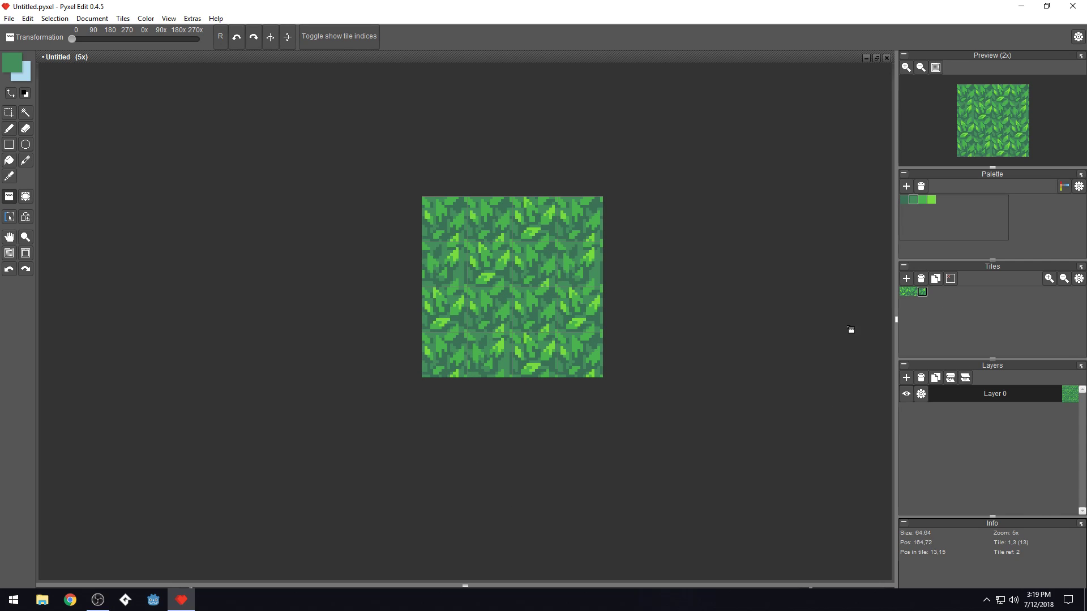
# Paint dark green around the background-green area near the third tile's right seam to carve out a slim leaf shape
pyautogui.moveTo(754, 344); pyautogui.dragTo(665, 356)
pyautogui.scroll(-2, 706, 354)
pyautogui.scroll(-1, 742, 342)
pyautogui.scroll(3, 623, 346)
pyautogui.scroll(1, 579, 338)
pyautogui.scroll(1, 640, 391)
pyautogui.moveTo(645, 400); pyautogui.dragTo(703, 358)
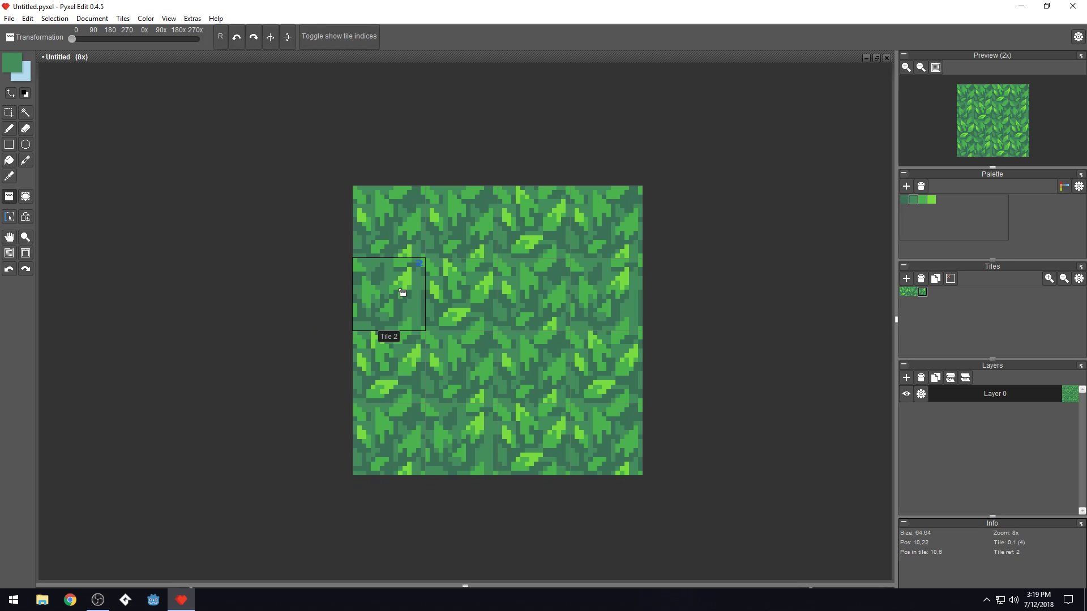
pyautogui.press('b')
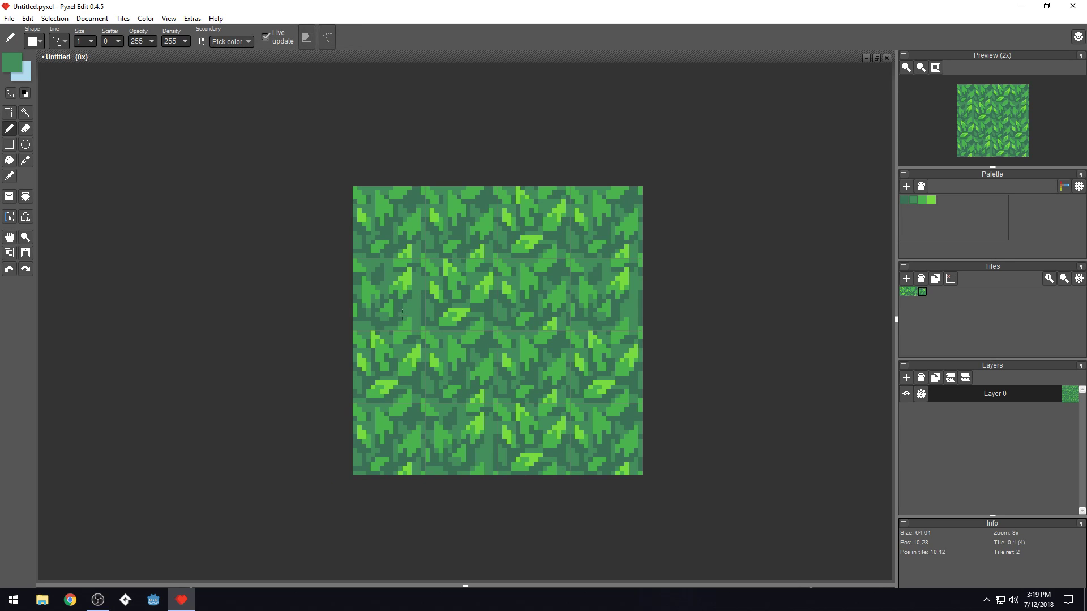
pyautogui.scroll(6, 408, 305)
pyautogui.rightClick(472, 302)
pyautogui.click(456, 329)
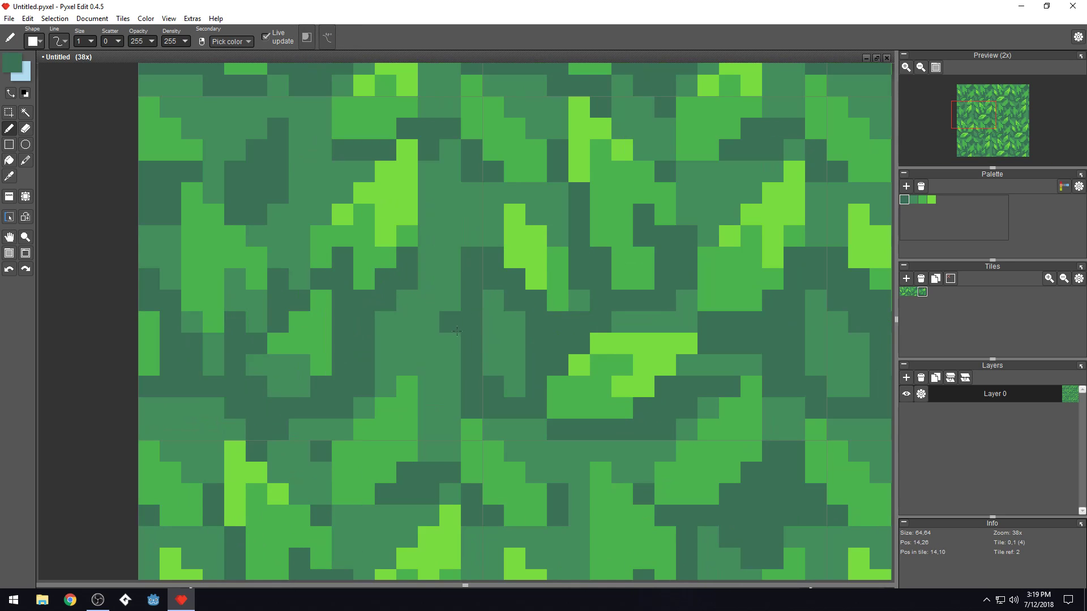
pyautogui.click(452, 363)
pyautogui.click(449, 346)
pyautogui.moveTo(439, 345)
pyautogui.mouseDown()
pyautogui.moveTo(408, 215)
pyautogui.moveTo(419, 211)
pyautogui.mouseUp()
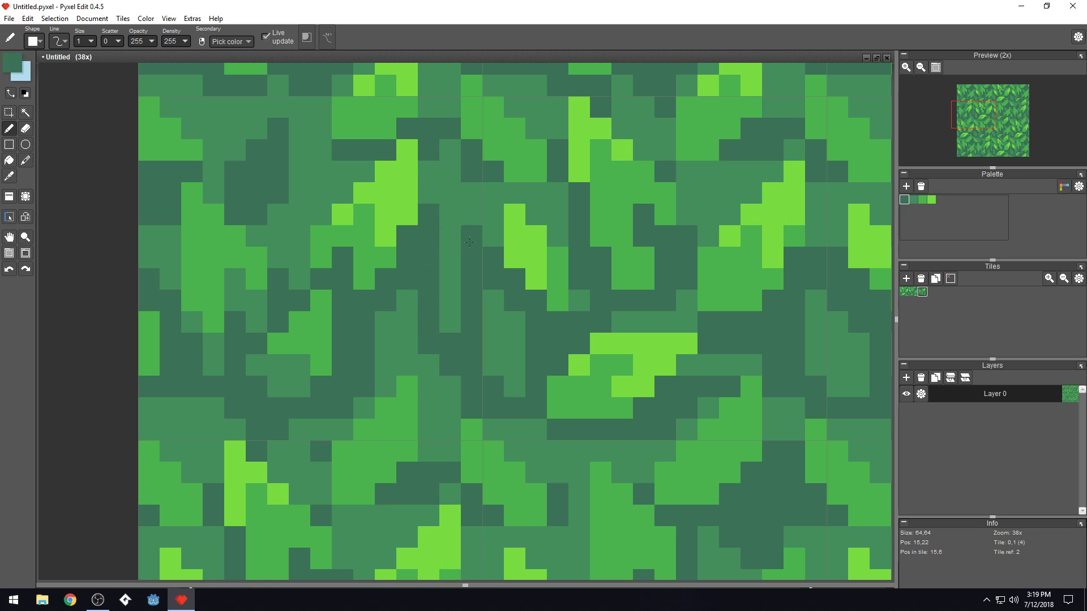
pyautogui.rightClick(451, 280)
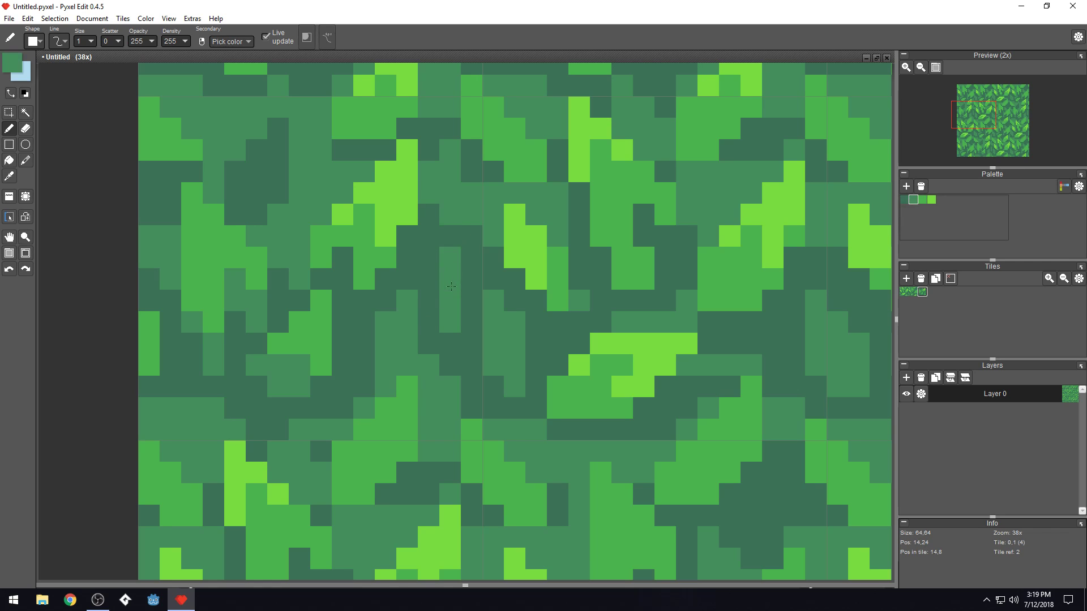
# Recolour the left side of the slim leaf at the third tile's right seam in mid-green and tidy its edge
pyautogui.scroll(-8, 469, 335)
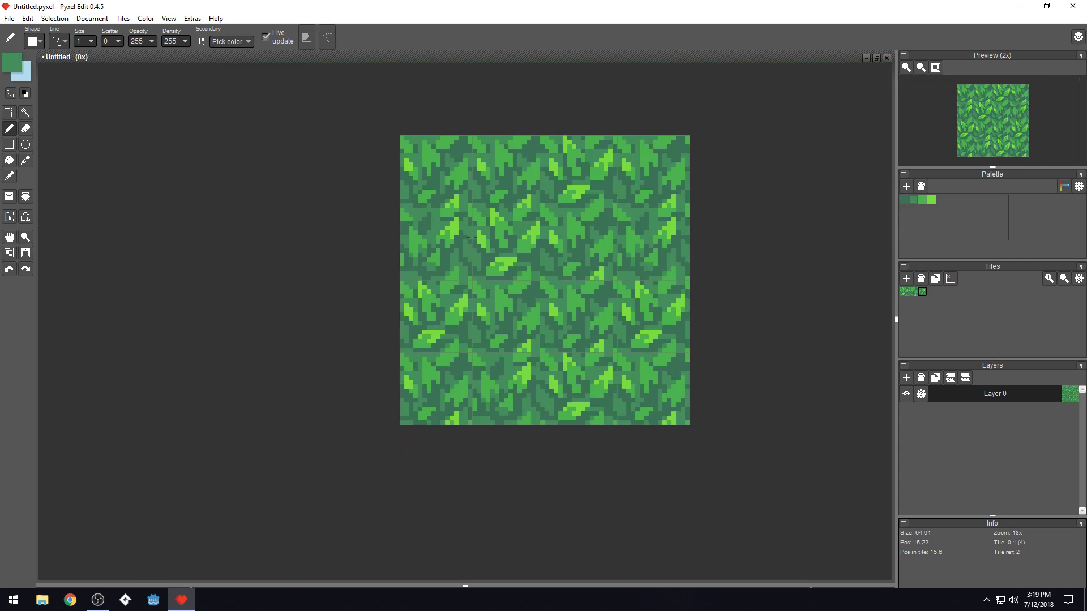
pyautogui.scroll(1, 479, 259)
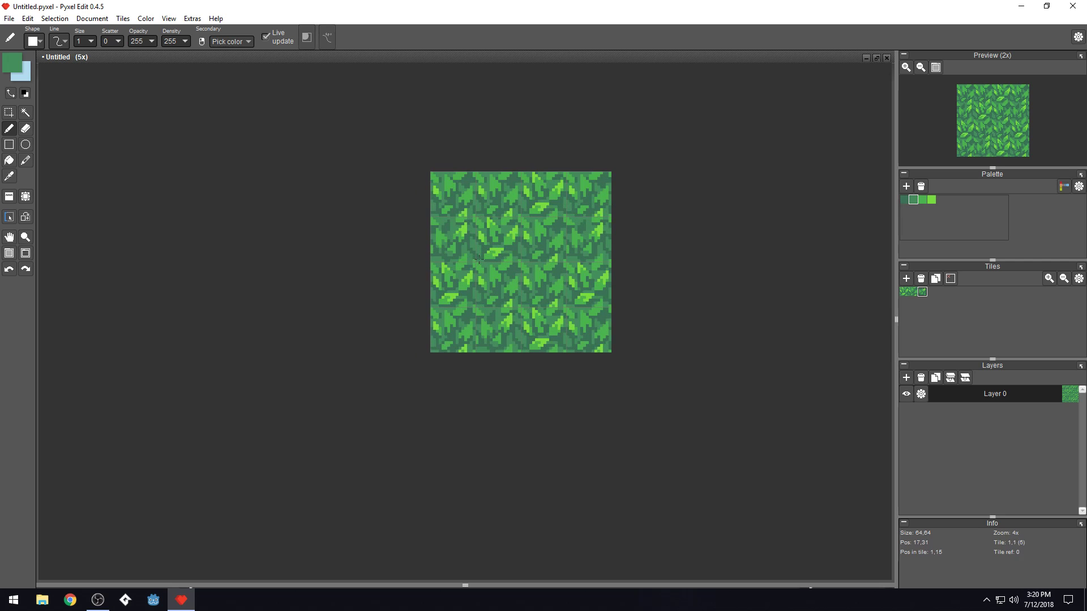
pyautogui.scroll(4, 459, 300)
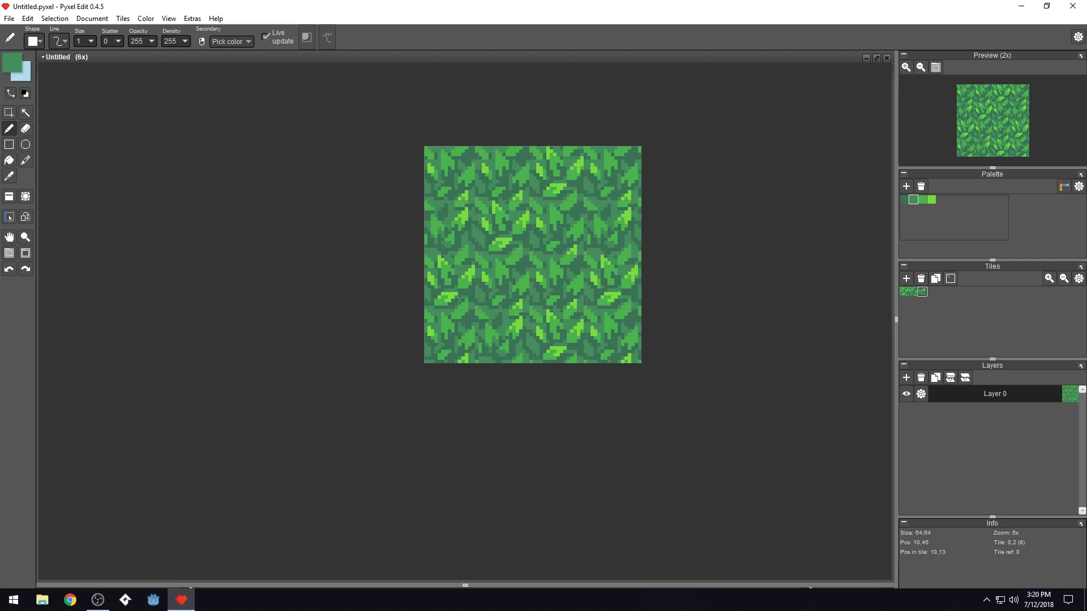
pyautogui.scroll(-5, 443, 298)
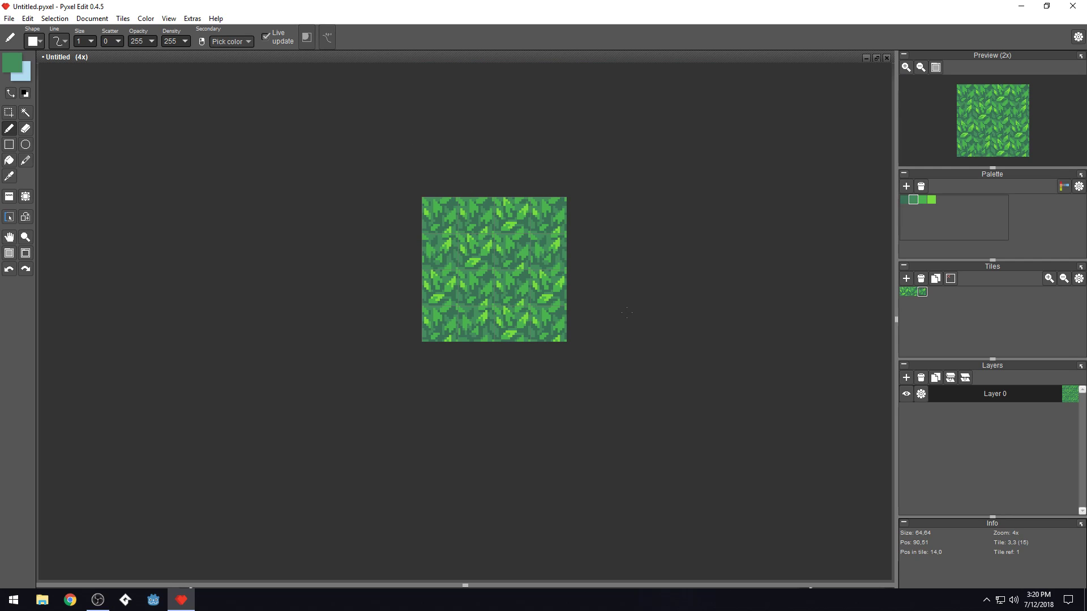
pyautogui.scroll(6, 489, 264)
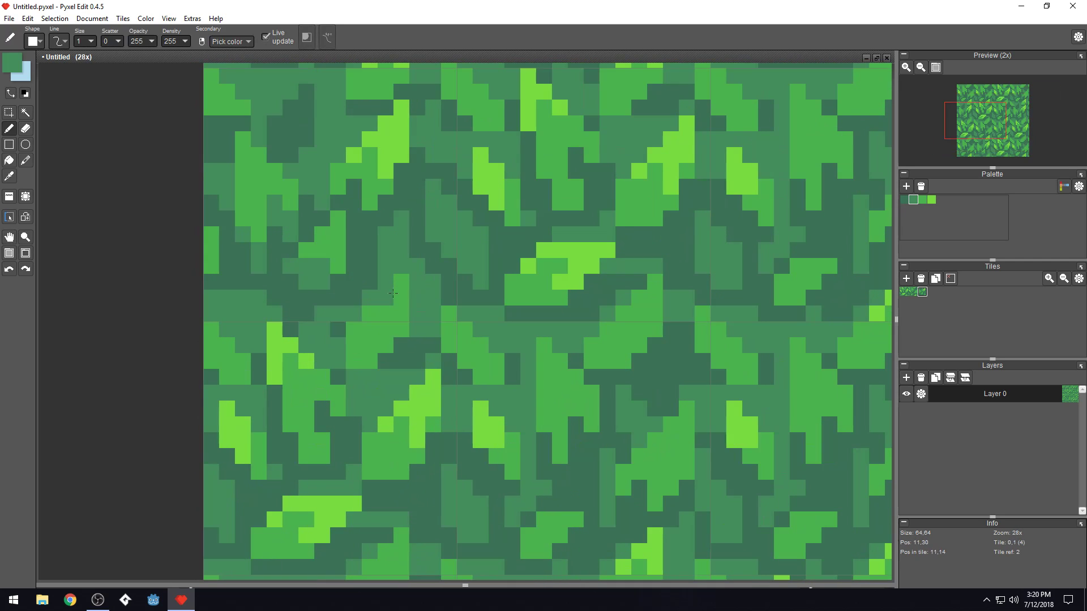
pyautogui.rightClick(369, 186)
pyautogui.moveTo(433, 187)
pyautogui.mouseDown()
pyautogui.moveTo(432, 216)
pyautogui.moveTo(452, 206)
pyautogui.moveTo(440, 230)
pyautogui.moveTo(445, 248)
pyautogui.moveTo(451, 221)
pyautogui.mouseUp()
pyautogui.click(449, 235)
pyautogui.click(464, 235)
pyautogui.rightClick(467, 244)
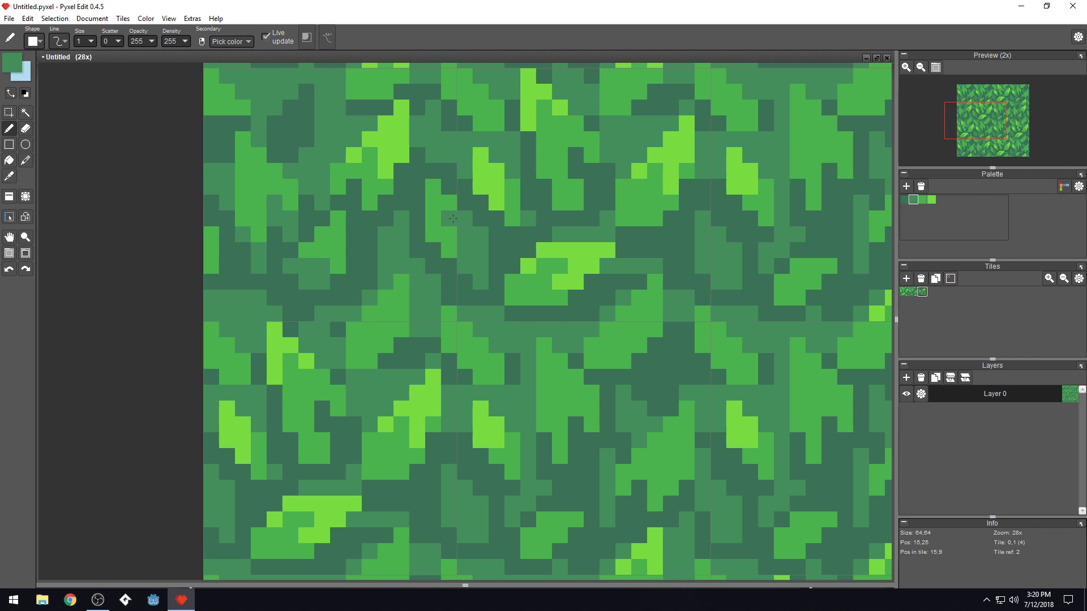
pyautogui.click(466, 280)
# Try painting over the narrow background-green strip in the second tile's lower half with dark green, and undo it
pyautogui.scroll(-1, 470, 260)
pyautogui.scroll(-2, 471, 257)
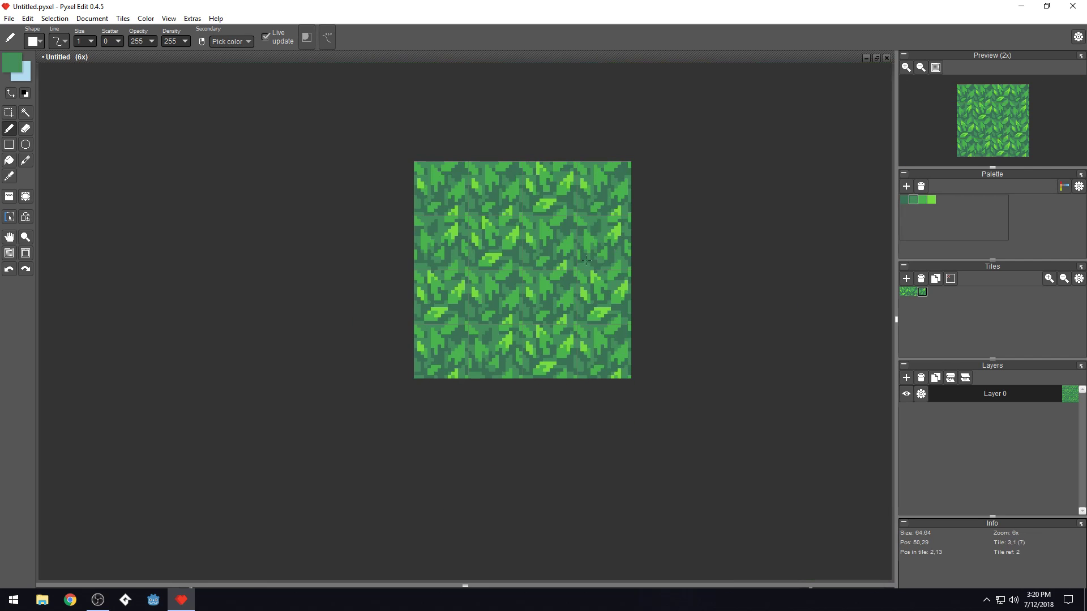
pyautogui.moveTo(600, 272); pyautogui.dragTo(529, 267)
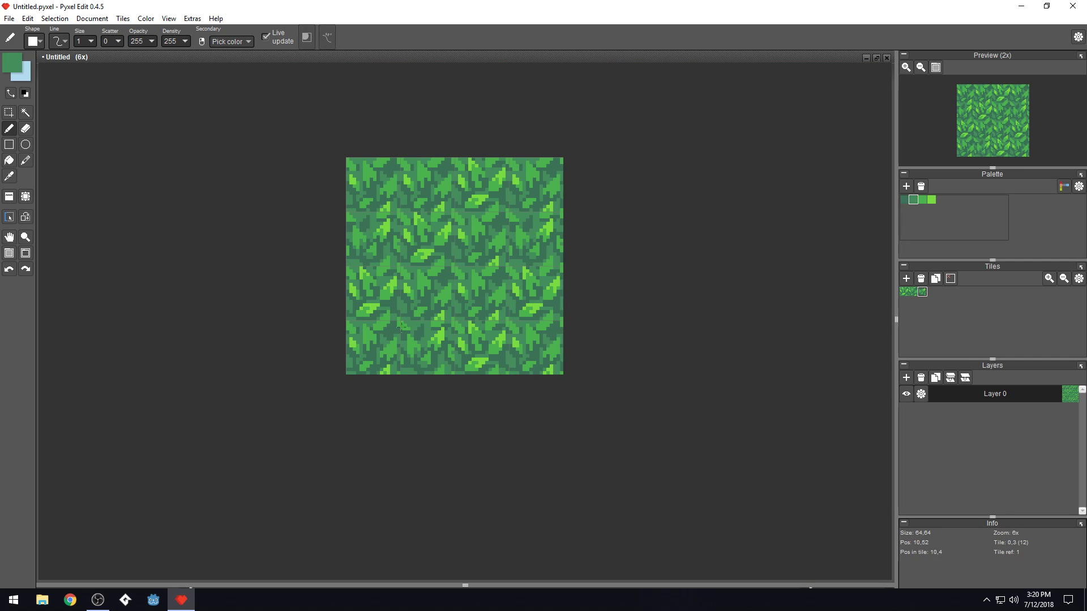
pyautogui.scroll(3, 365, 363)
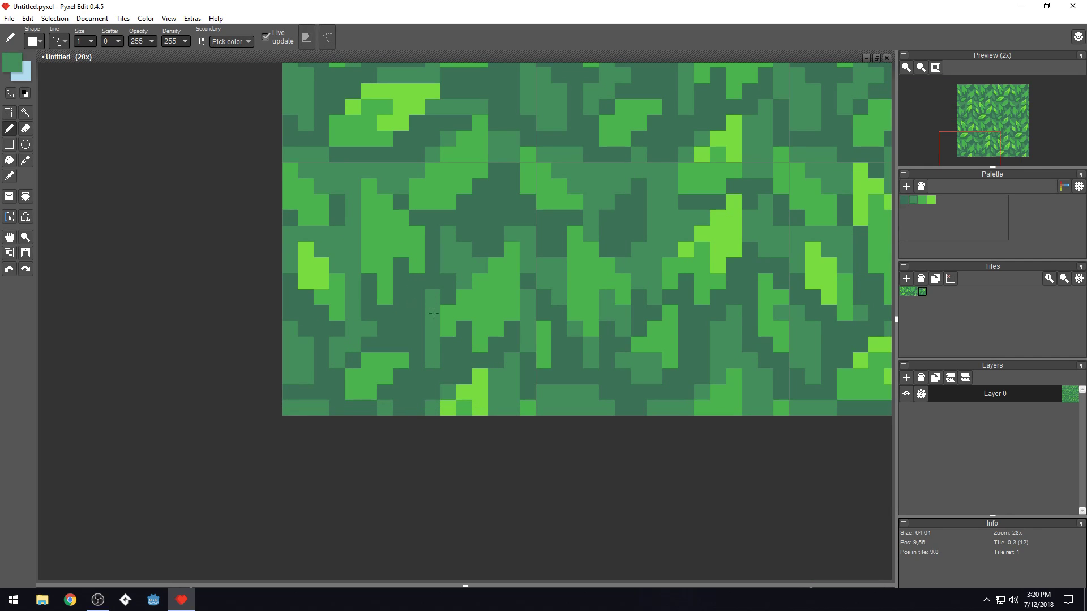
pyautogui.scroll(-5, 427, 294)
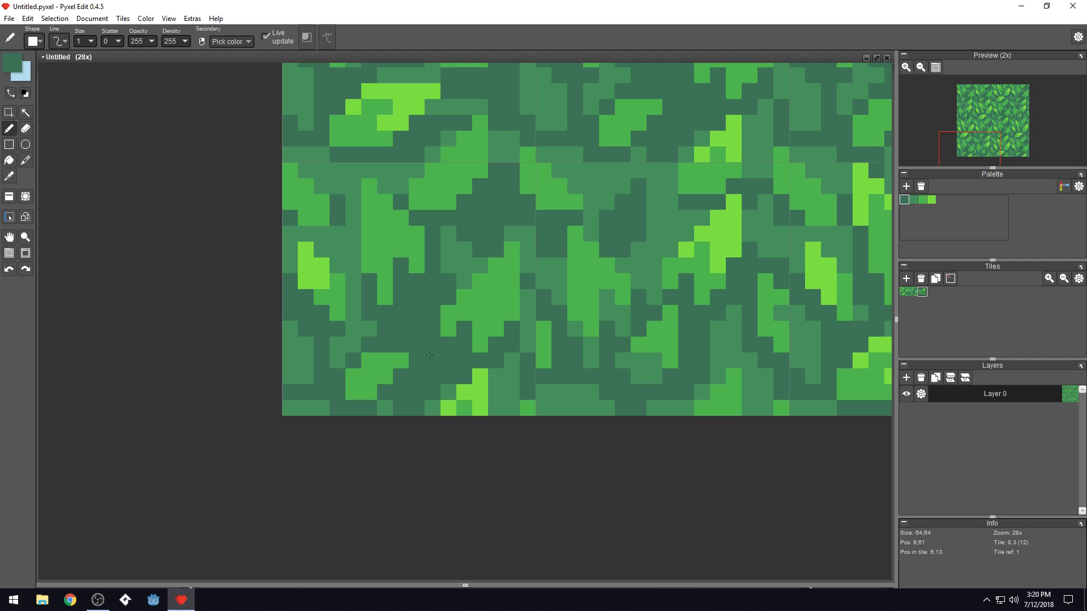
pyautogui.scroll(-1, 426, 316)
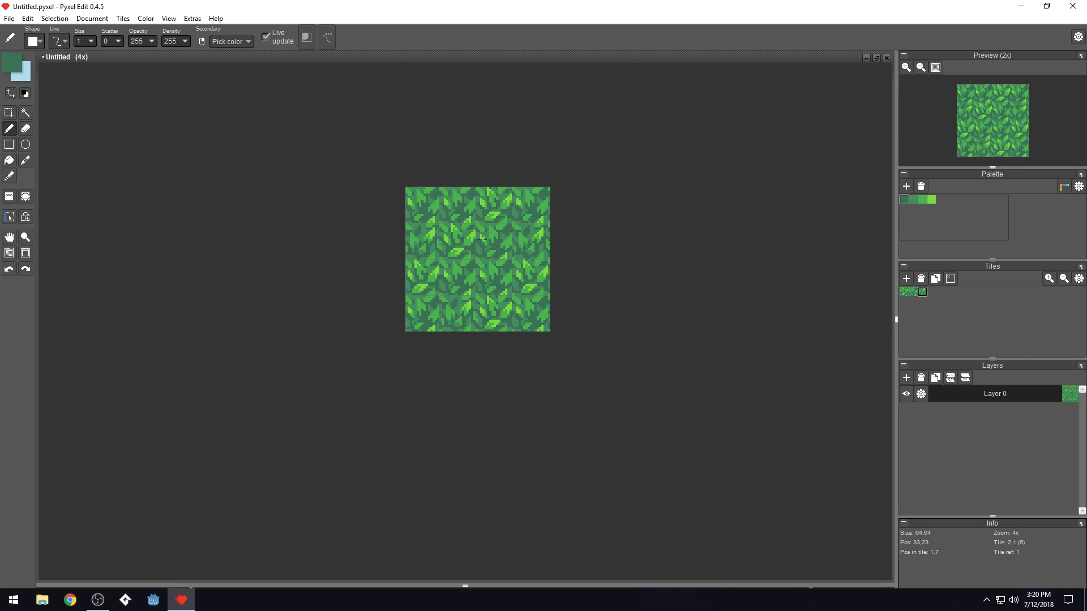
pyautogui.hotkey('ctrl', 'z')
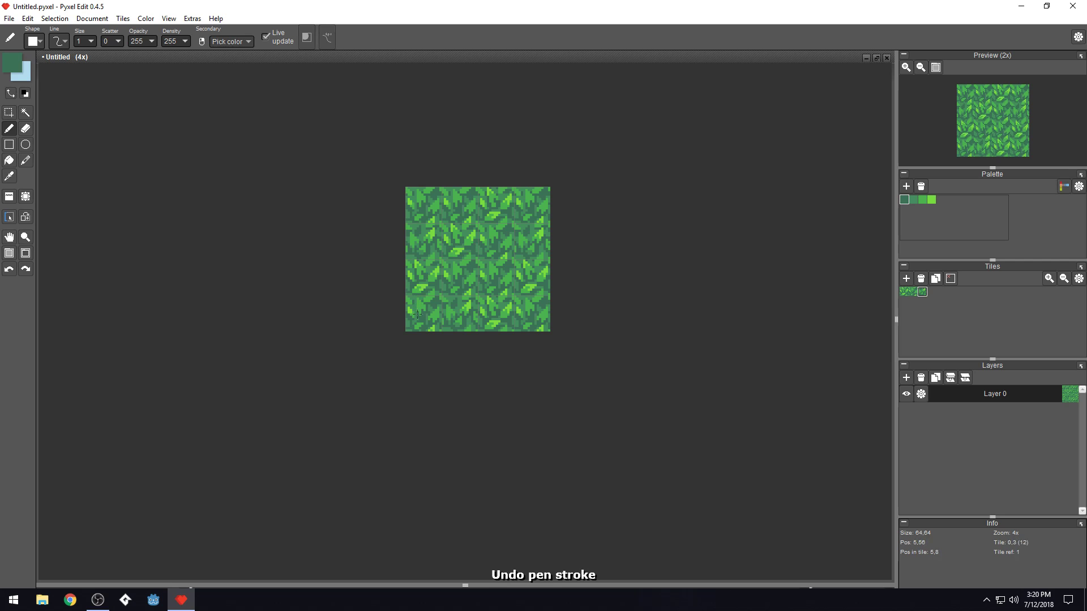
# Rework the narrow strip in the second tile's lower half using dark green and background green
pyautogui.scroll(4, 417, 313)
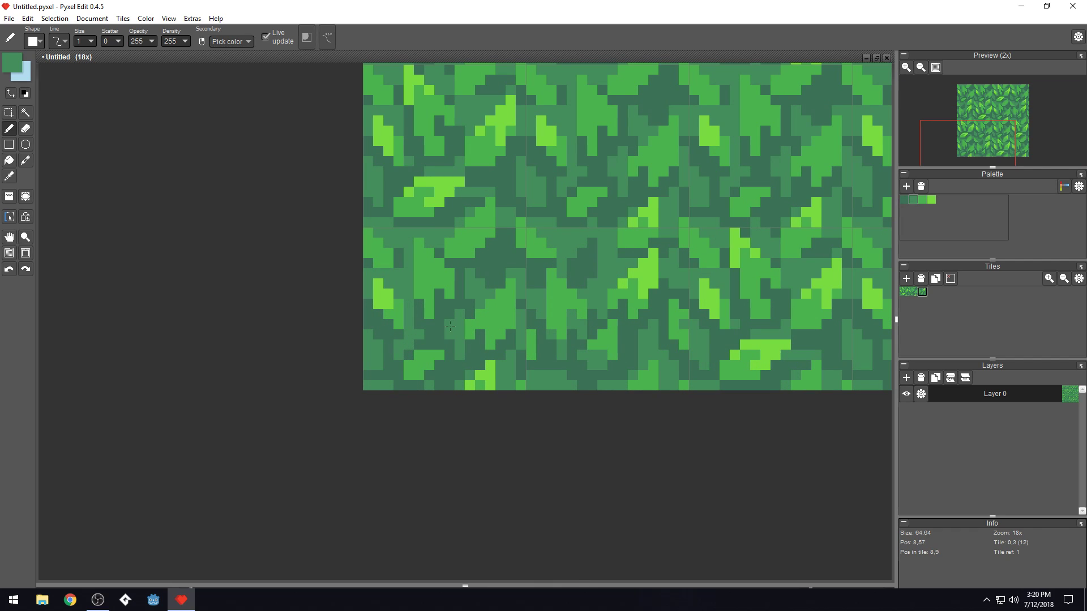
pyautogui.rightClick(460, 305)
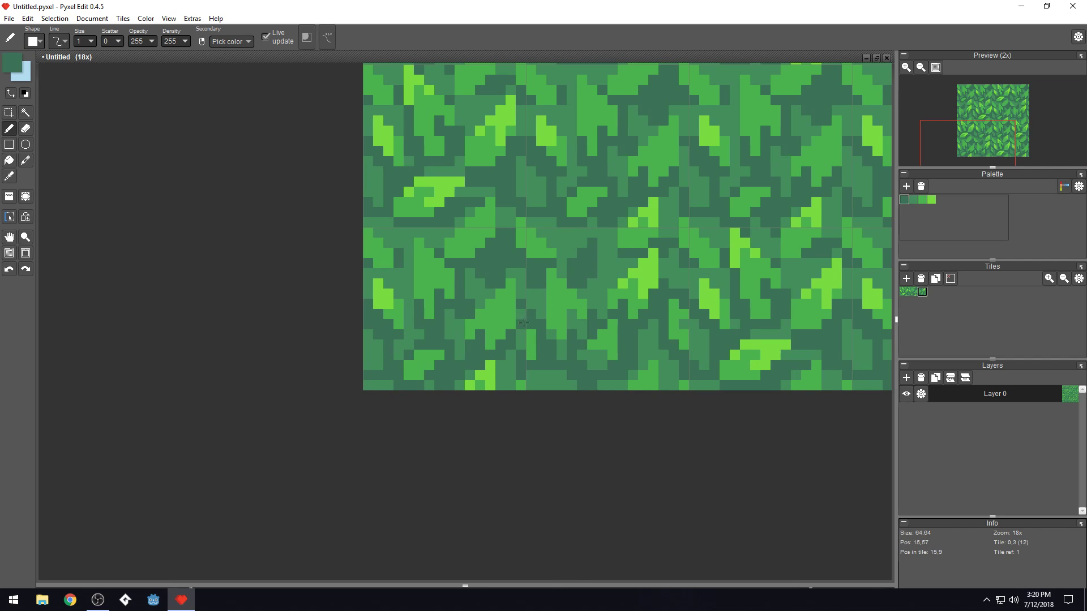
pyautogui.rightClick(462, 336)
pyautogui.rightClick(467, 342)
pyautogui.rightClick(451, 338)
pyautogui.scroll(-6, 452, 338)
pyautogui.press('space')
pyautogui.moveTo(535, 262); pyautogui.dragTo(552, 281)
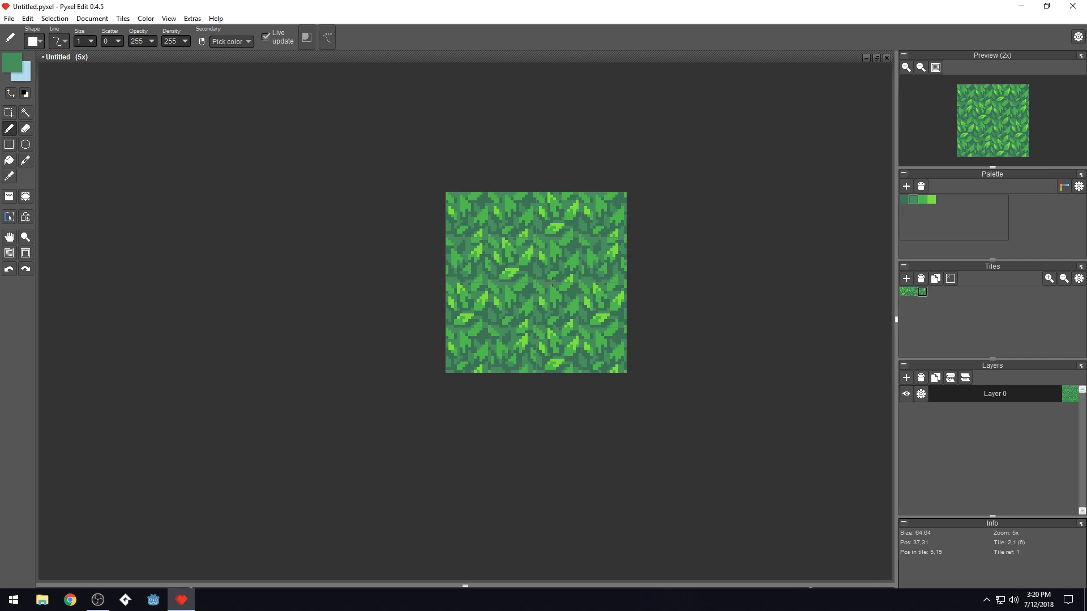
# Extend the bright green highlight across the upper part of the upright leaf in the first tile
pyautogui.scroll(10, 490, 238)
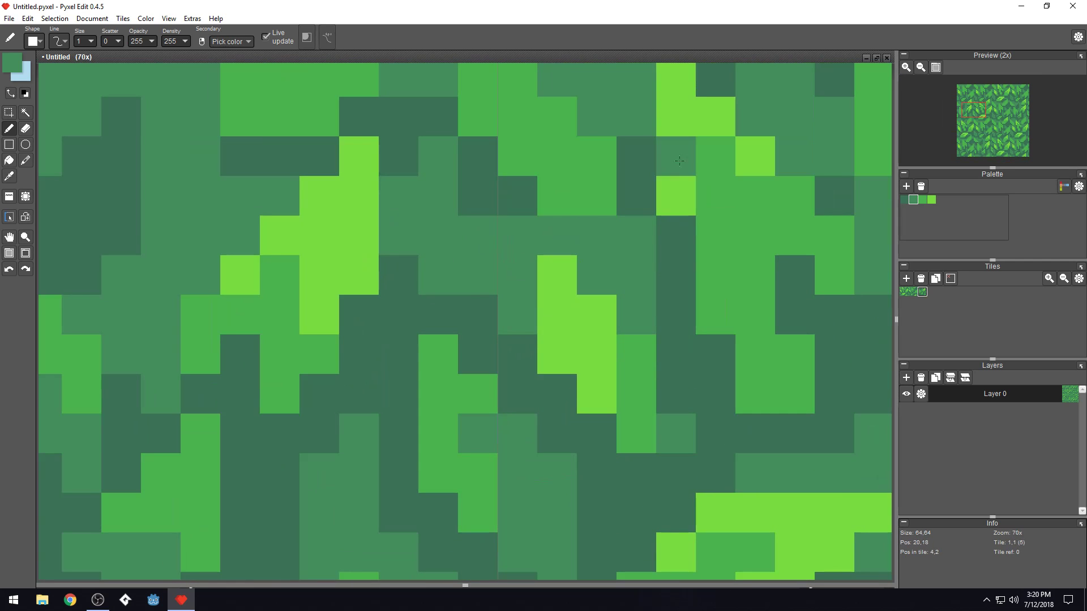
pyautogui.rightClick(676, 157)
pyautogui.click(715, 223)
pyautogui.click(812, 199)
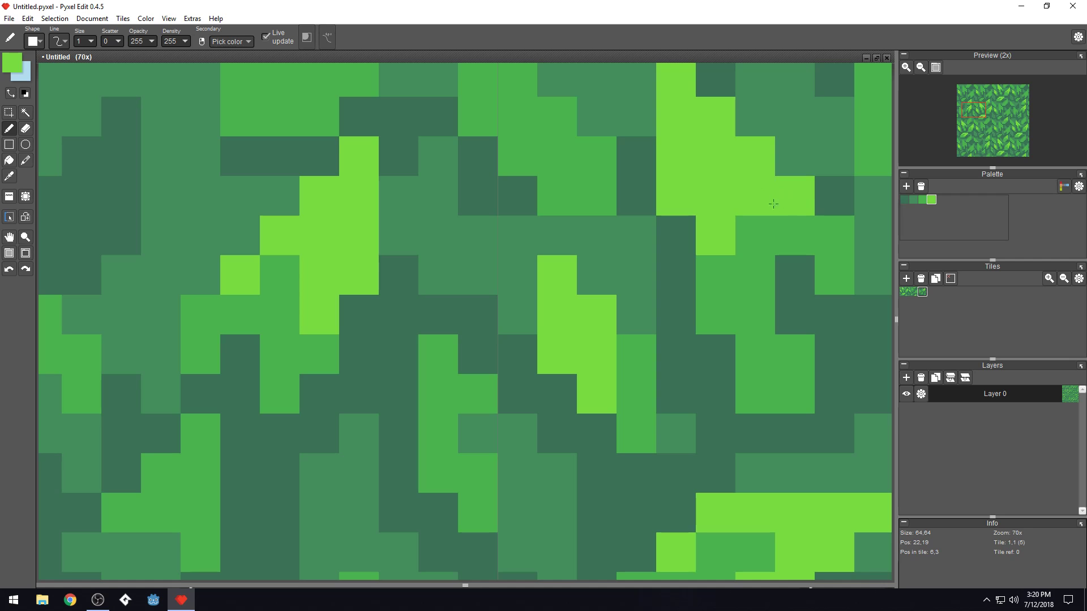
pyautogui.click(799, 231)
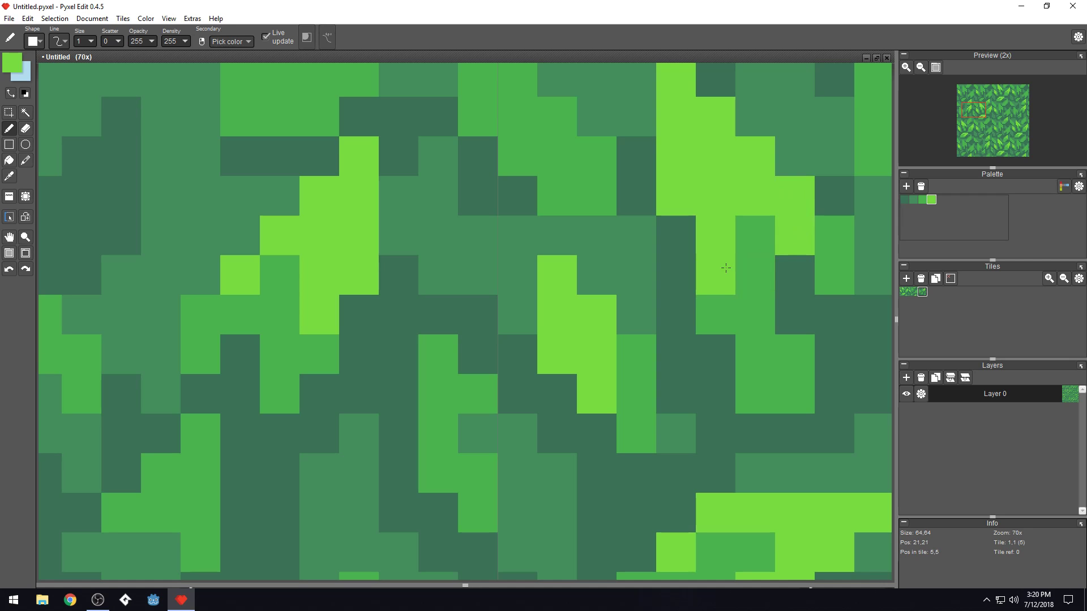
# Examine the whole foliage pattern at small scale for visible repetition
pyautogui.scroll(-10, 726, 267)
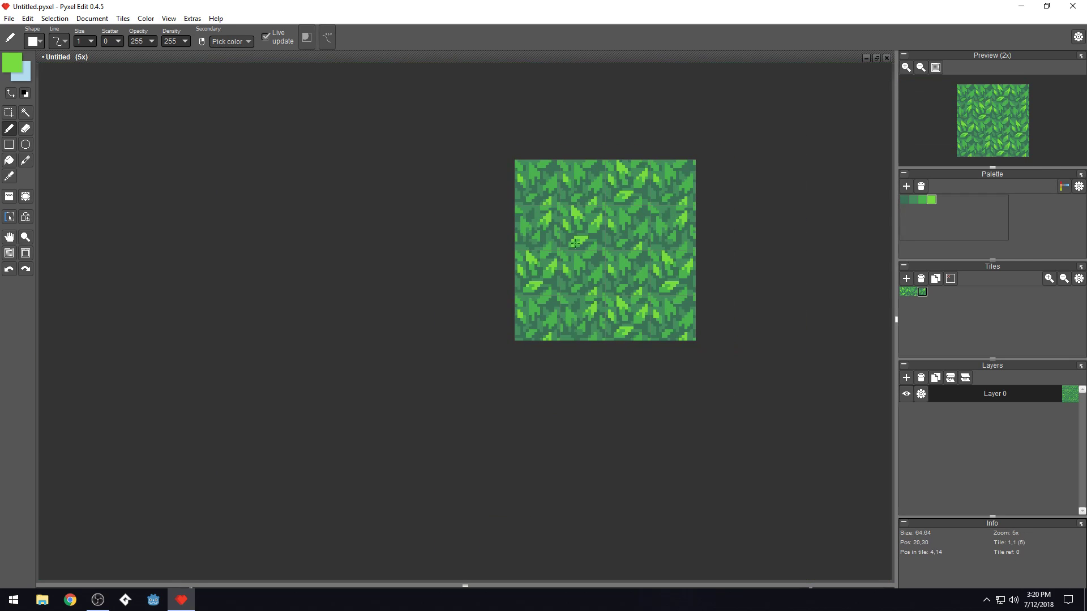
pyautogui.press('space')
pyautogui.moveTo(621, 248); pyautogui.dragTo(527, 278)
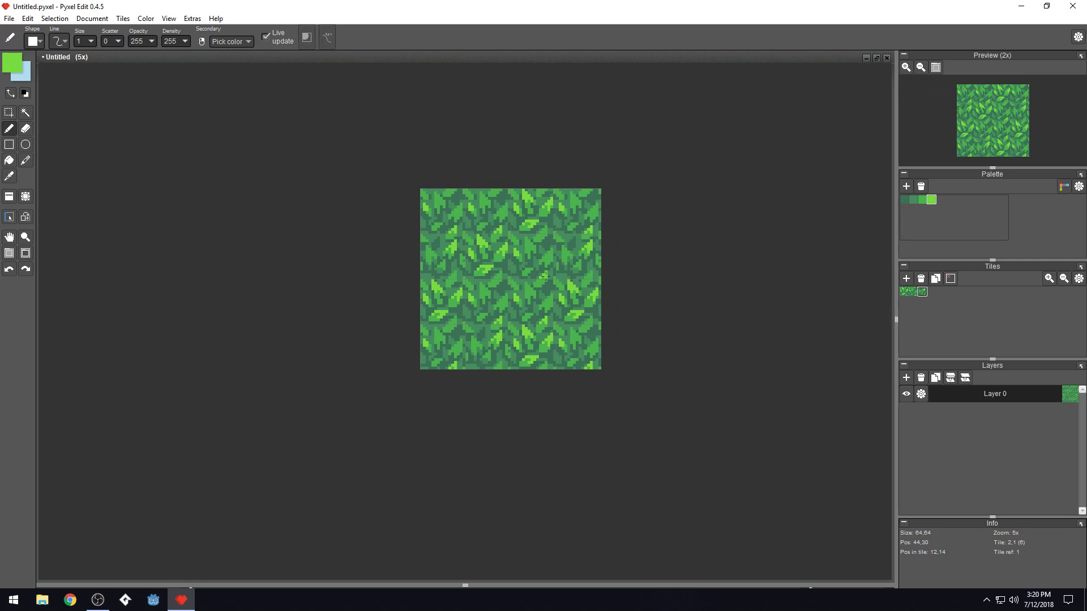
pyautogui.scroll(-3, 538, 283)
pyautogui.press('space')
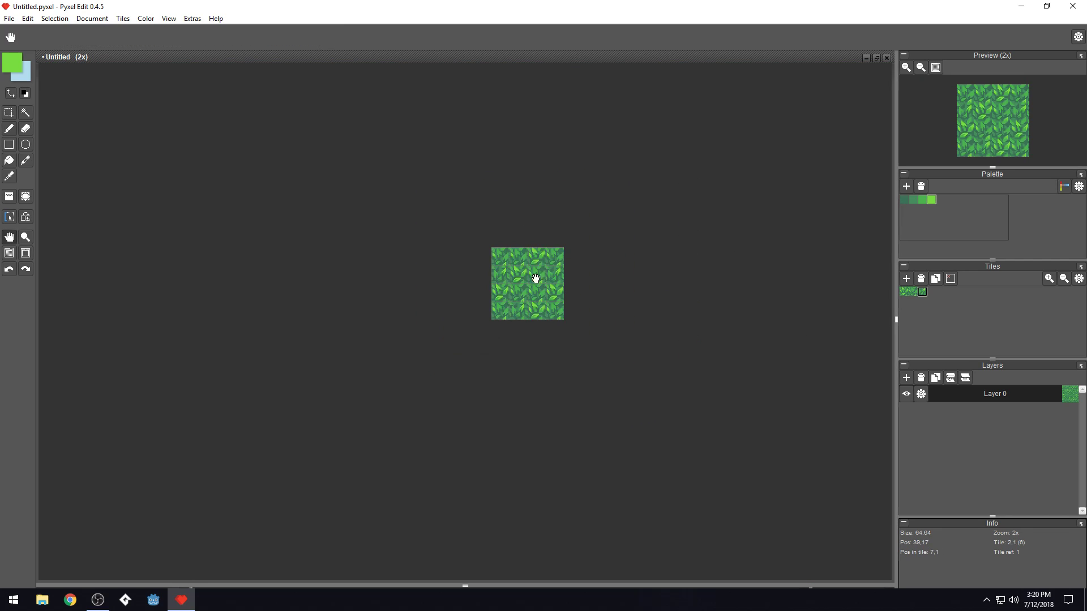
pyautogui.moveTo(536, 270); pyautogui.dragTo(530, 289)
pyautogui.scroll(1, 529, 290)
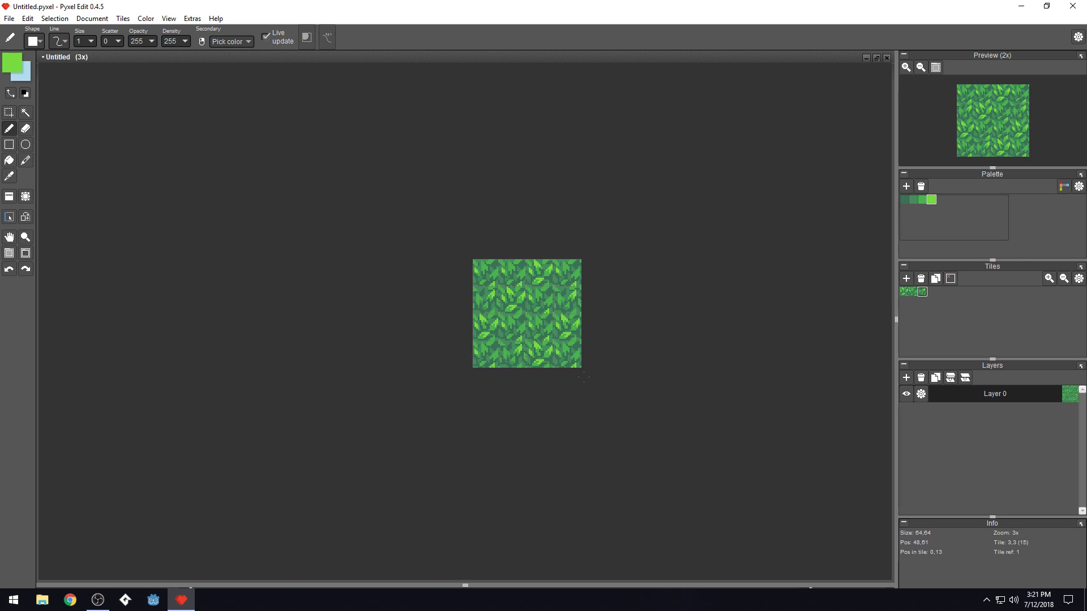
pyautogui.scroll(1, 509, 299)
pyautogui.scroll(2, 509, 299)
# Place the first tile variant in the first cell of the canvas's top row
pyautogui.click(904, 292)
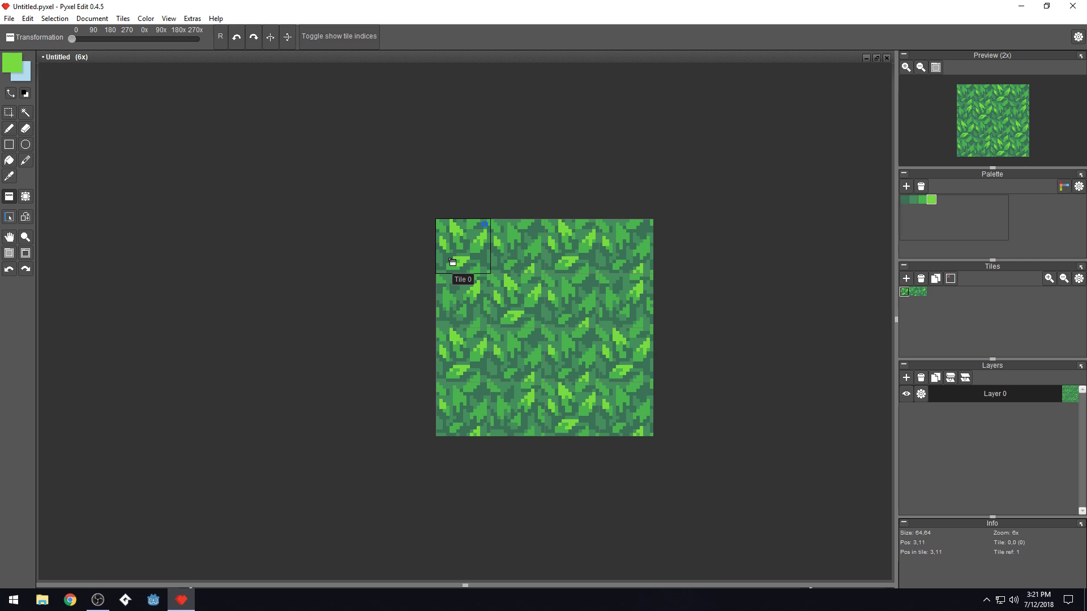
pyautogui.scroll(-2, 636, 190)
pyautogui.scroll(-1, 712, 259)
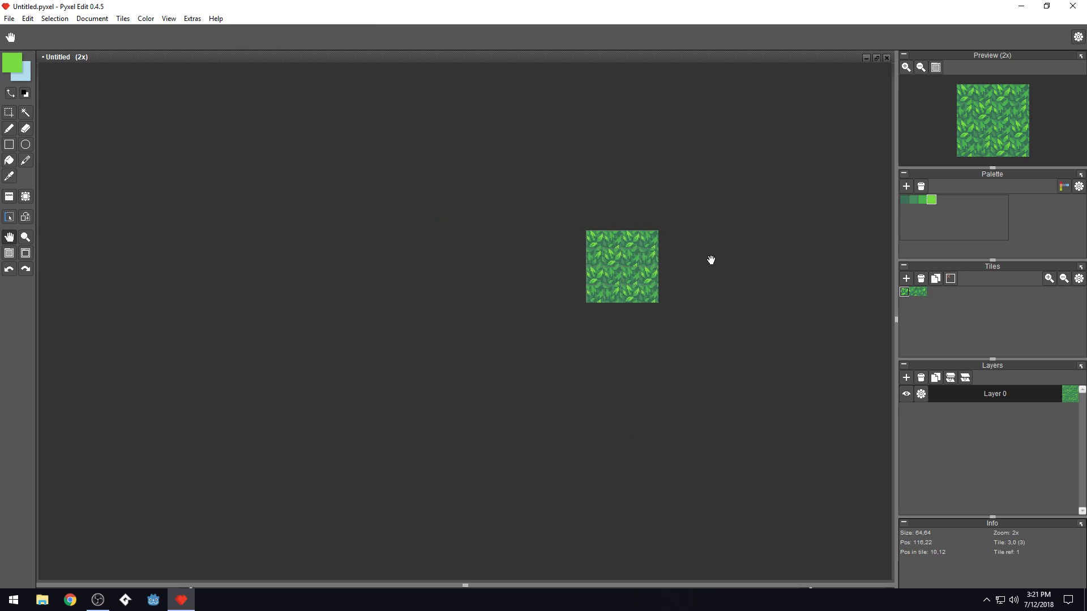
pyautogui.moveTo(712, 260); pyautogui.dragTo(619, 289)
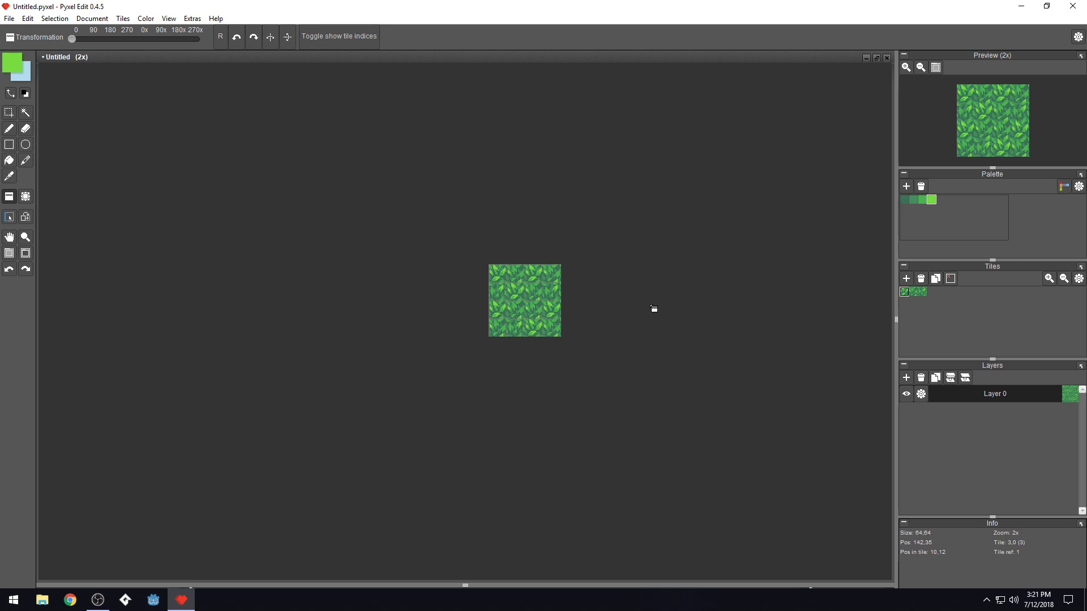
pyautogui.scroll(1, 602, 306)
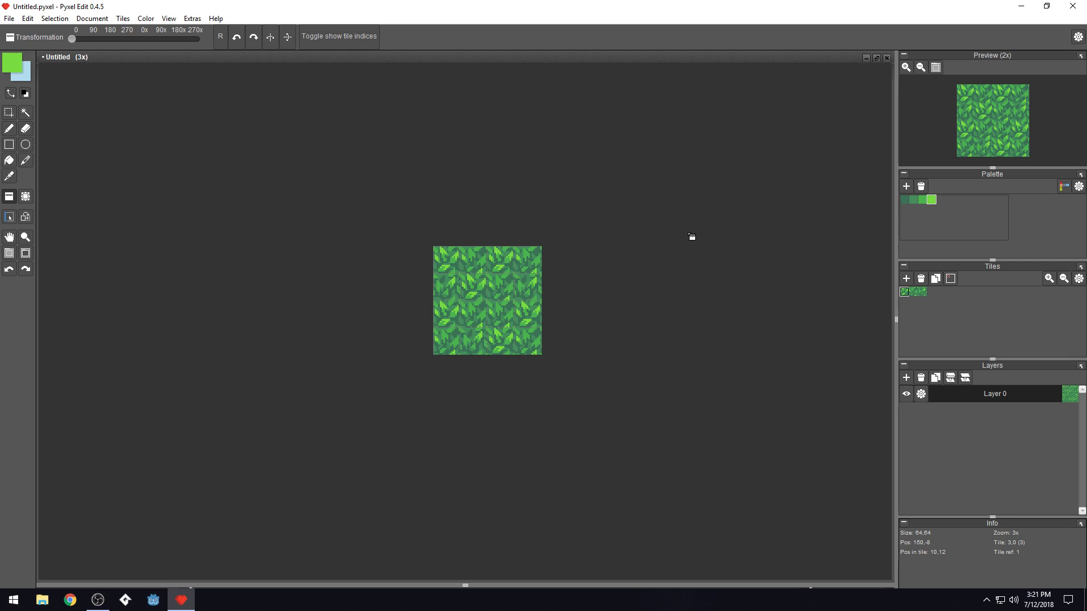
pyautogui.click(98, 599)
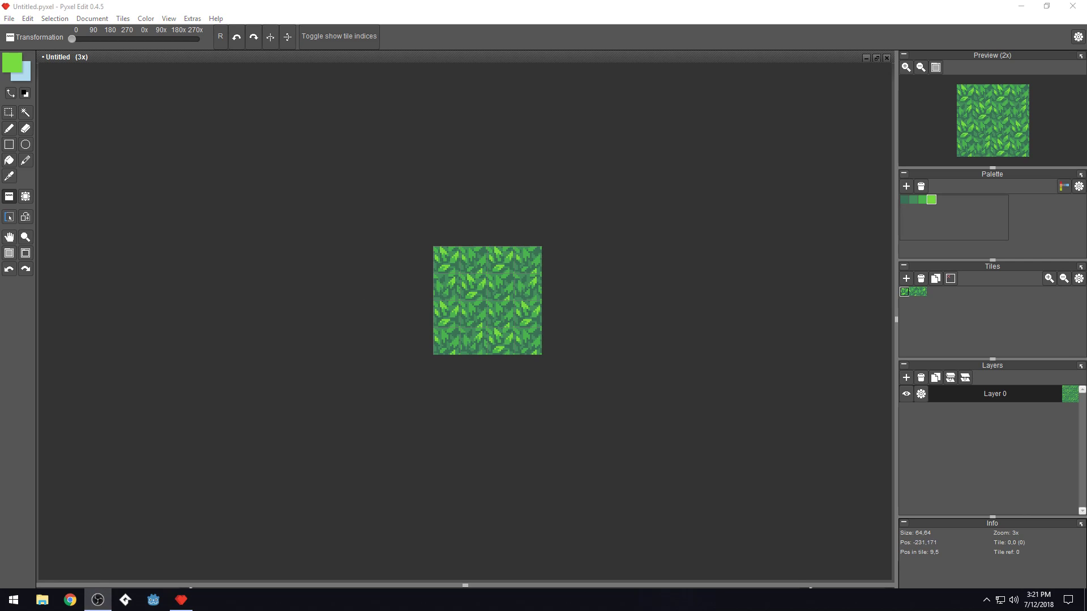